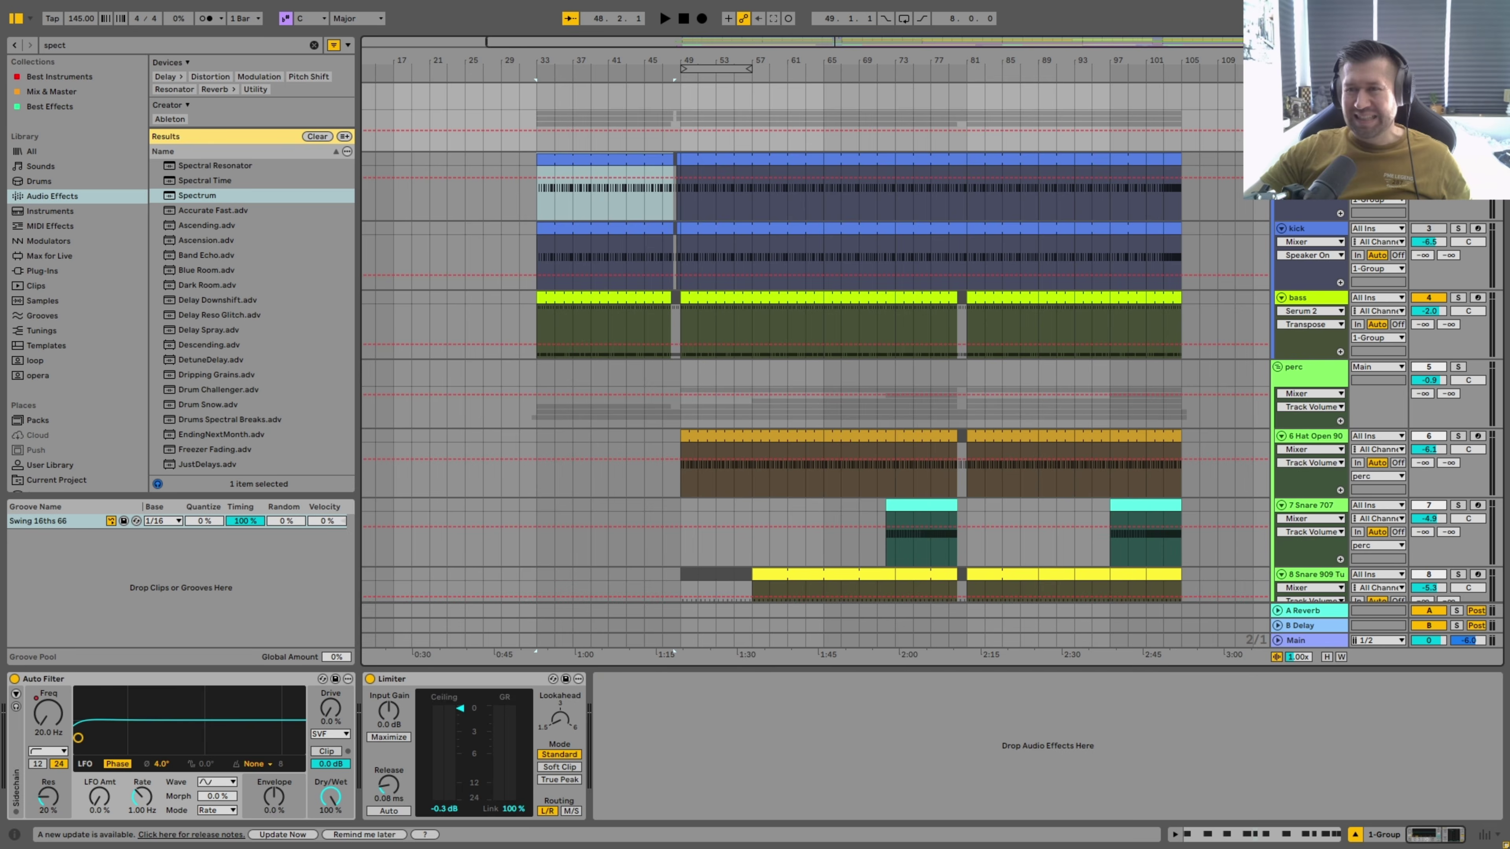
Play the arrangement from bar 33 and show the device chain of the upper kick track.
left_click(544, 143)
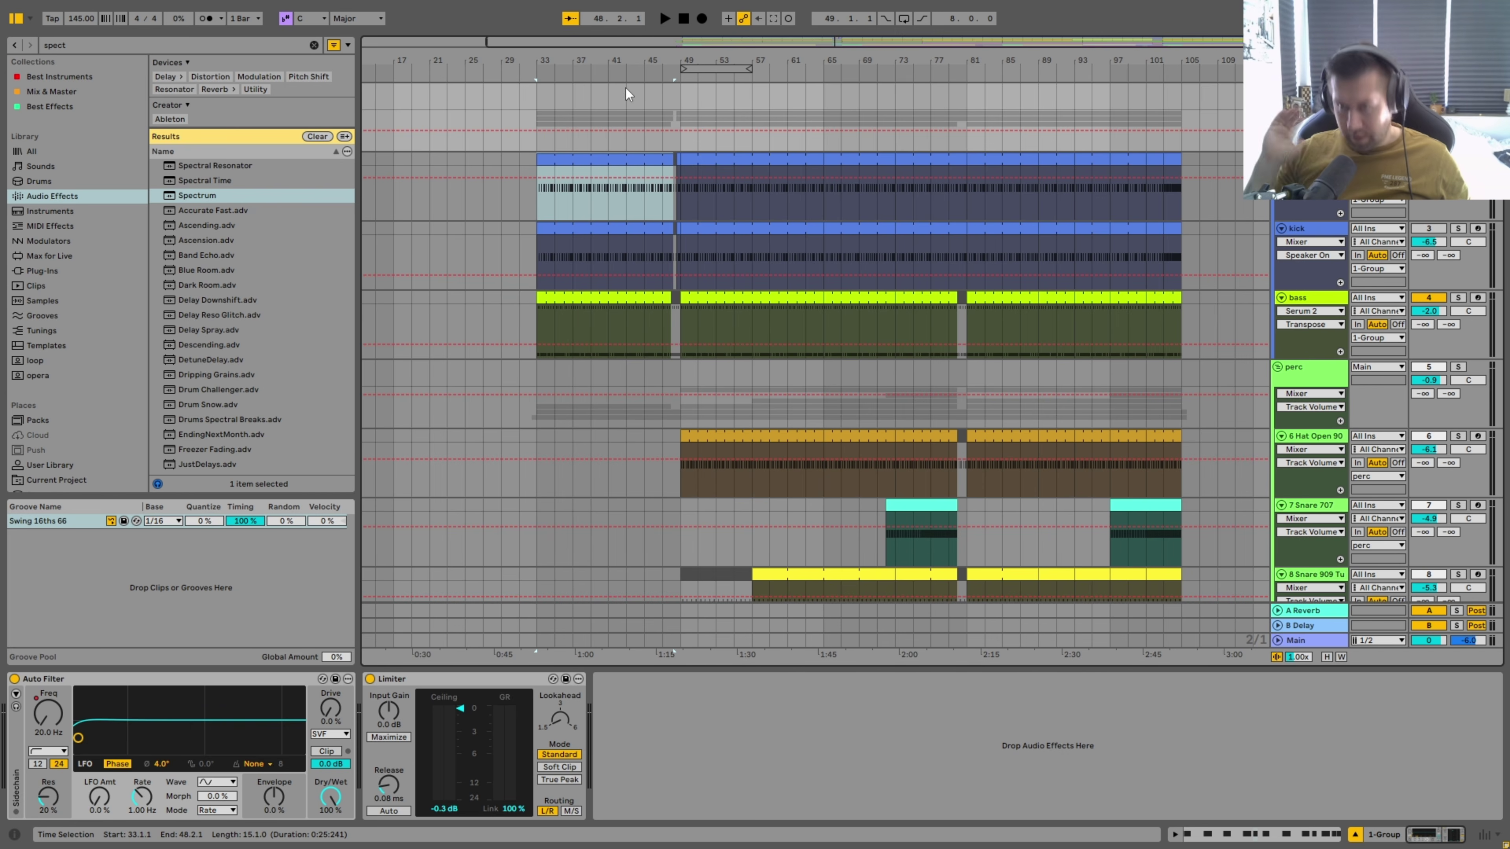
key("space")
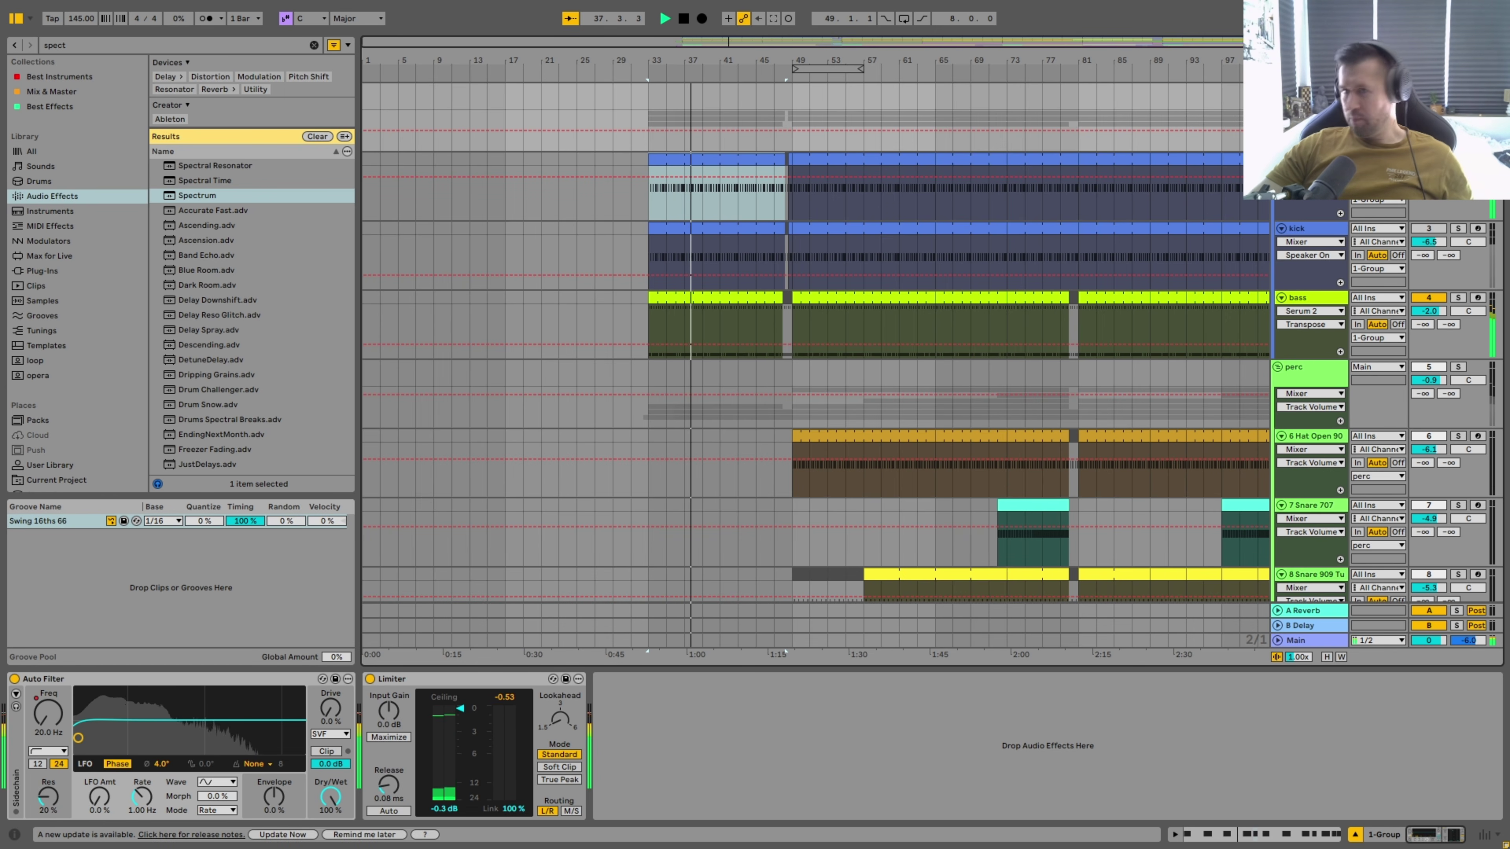
left_click(1311, 159)
key("space")
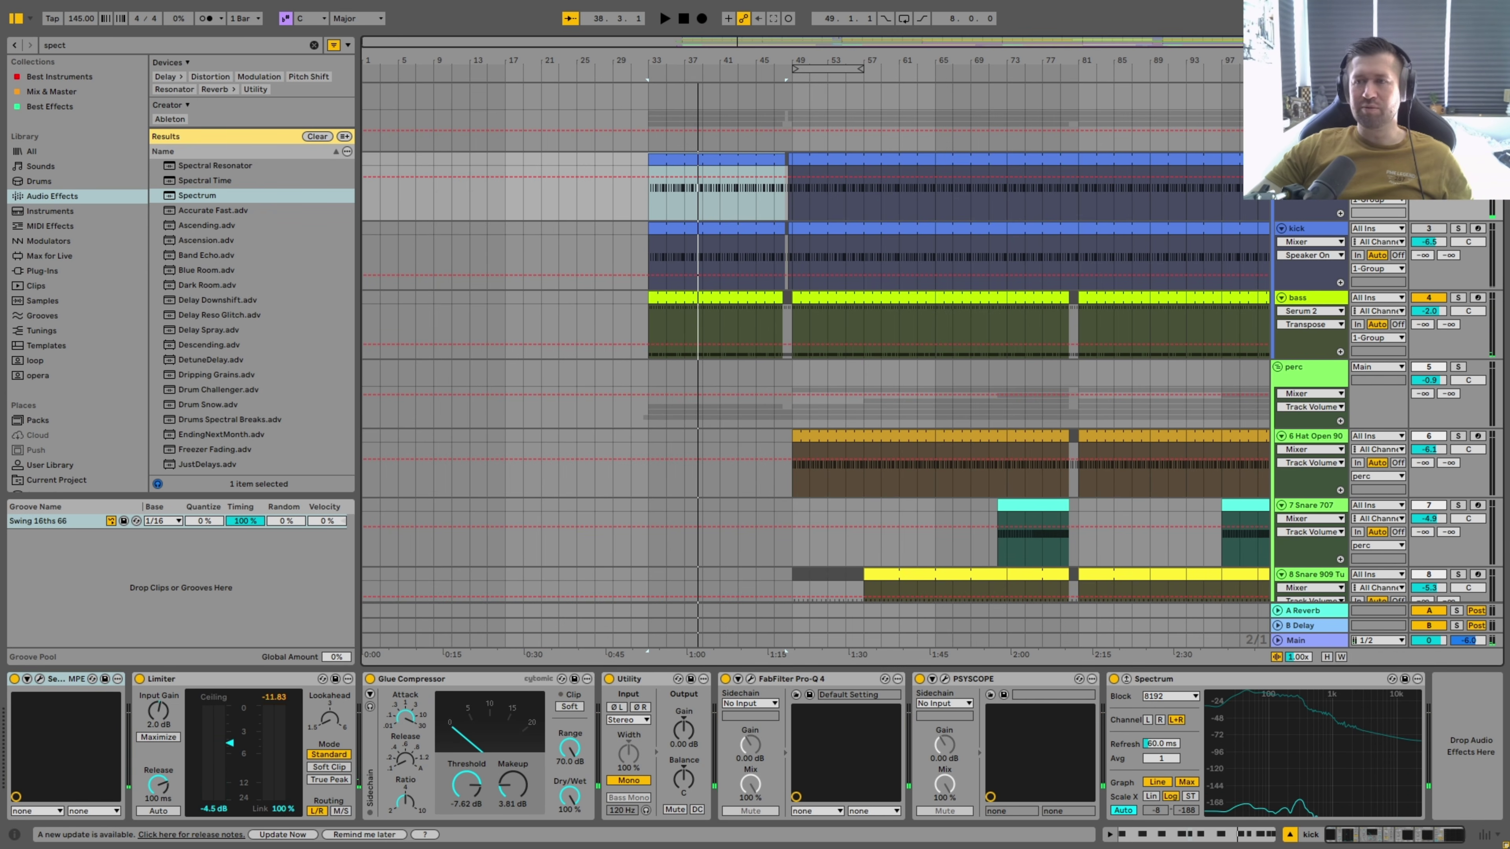
Audition the upper kick track's Serum 2 patch and examine its oscillator, envelope and LFO settings.
key("ctrl+alt+p")
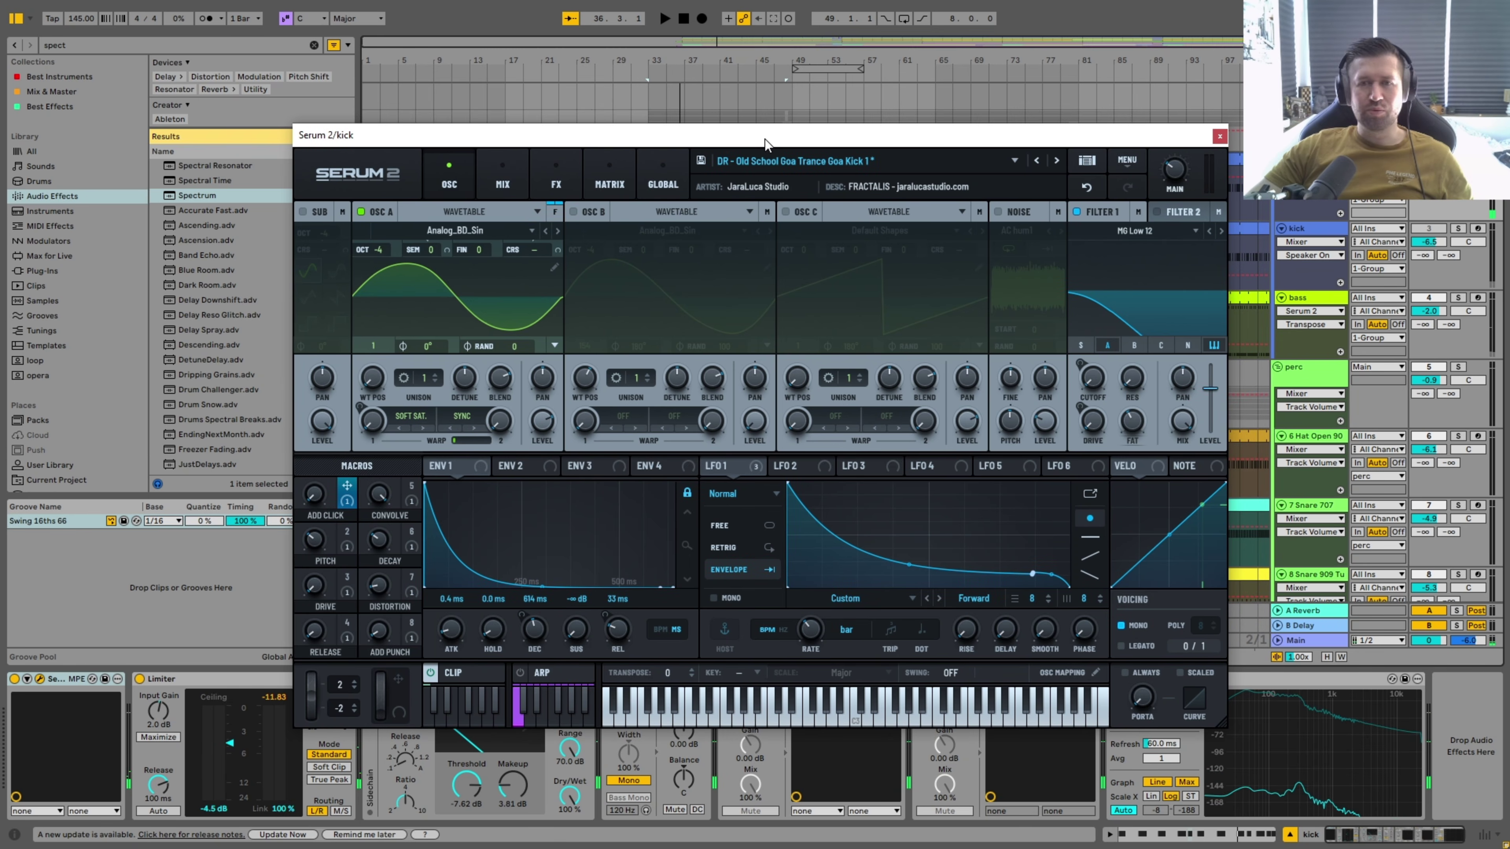
key("space")
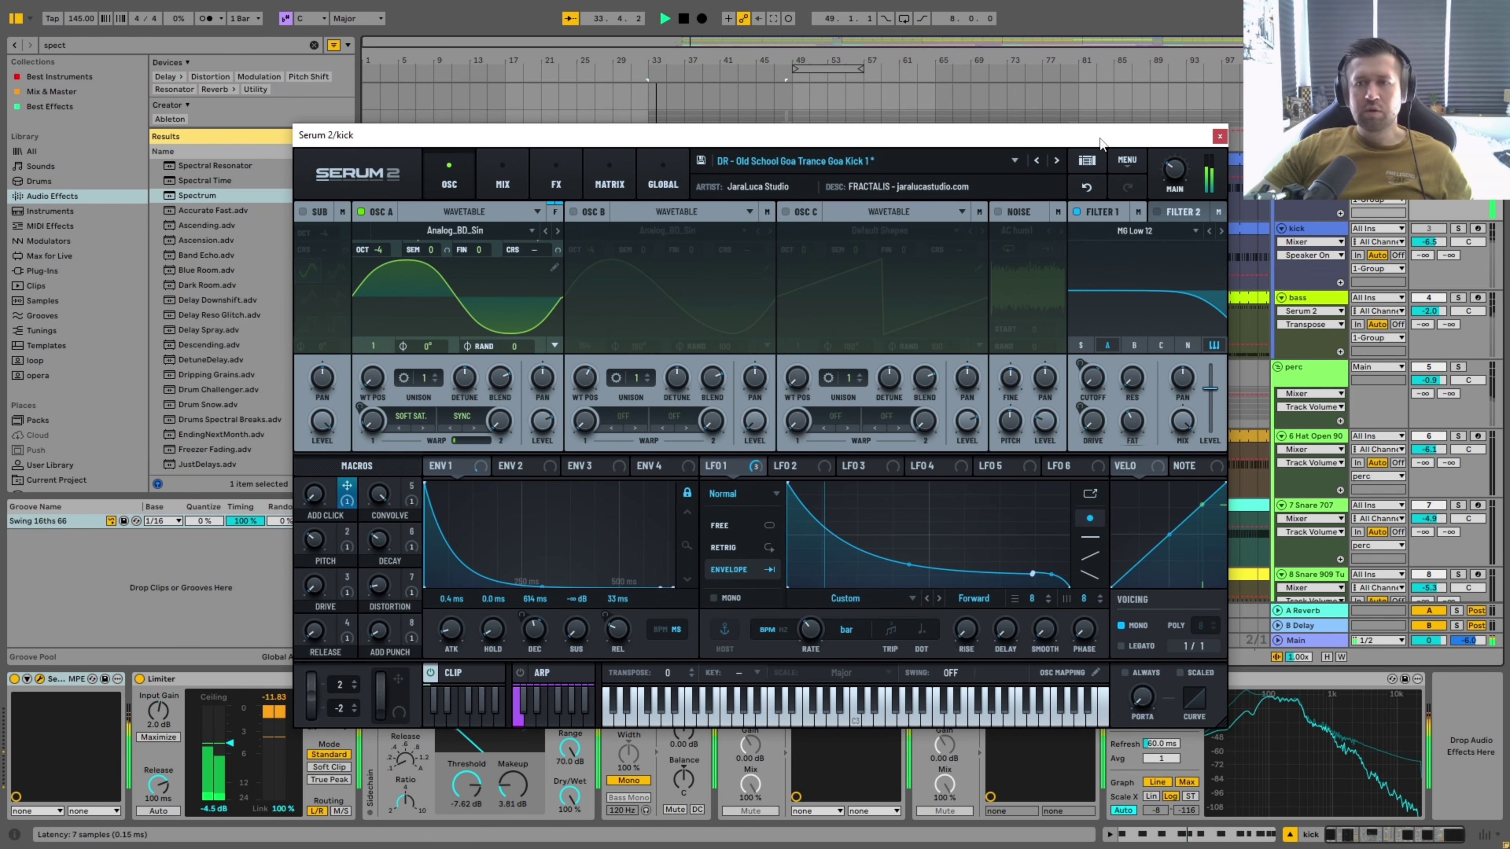
left_click(1219, 136)
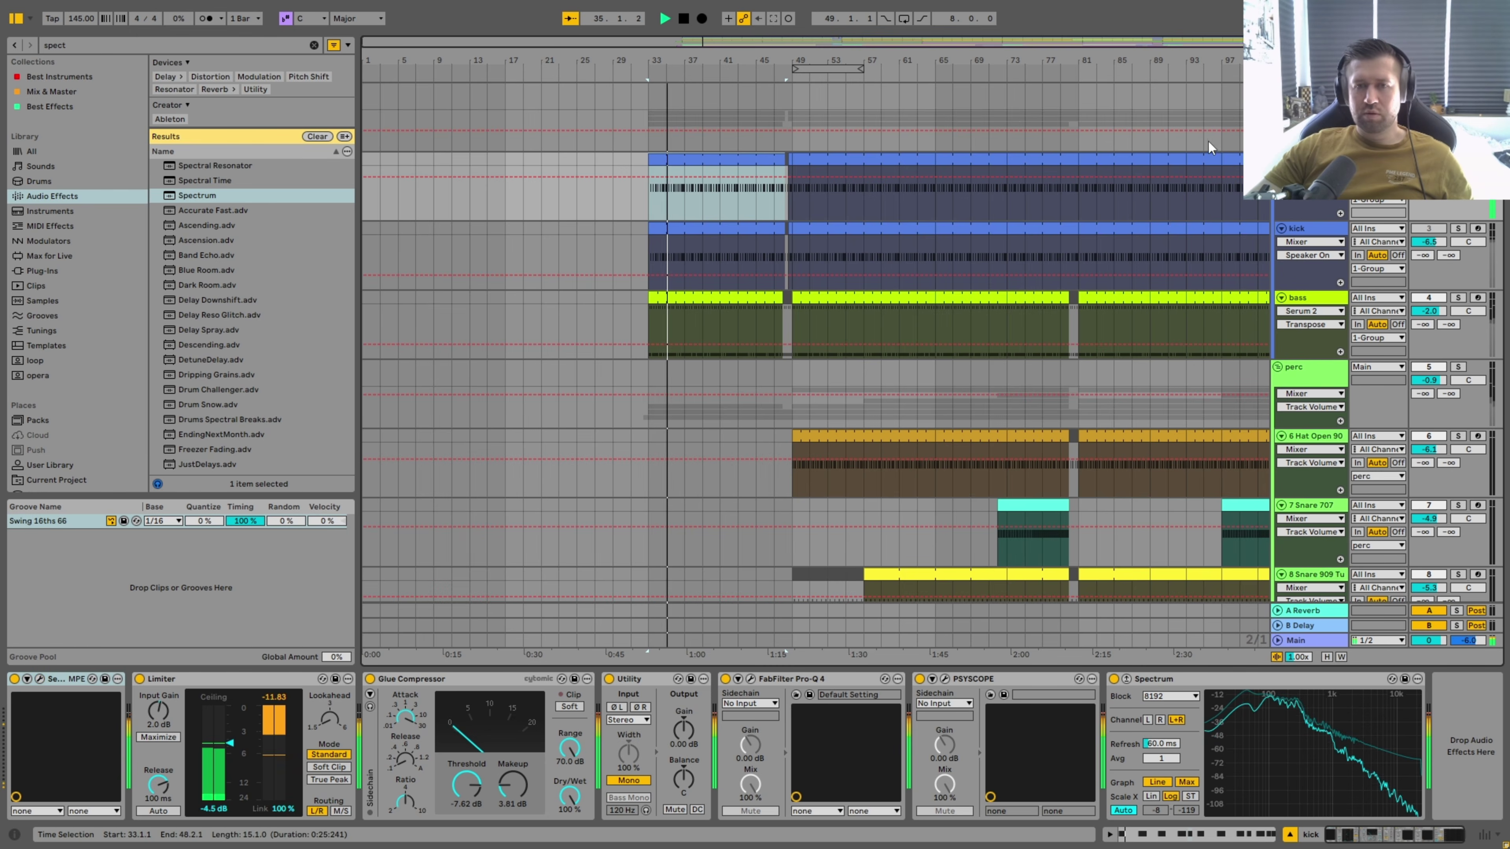
left_click(39, 679)
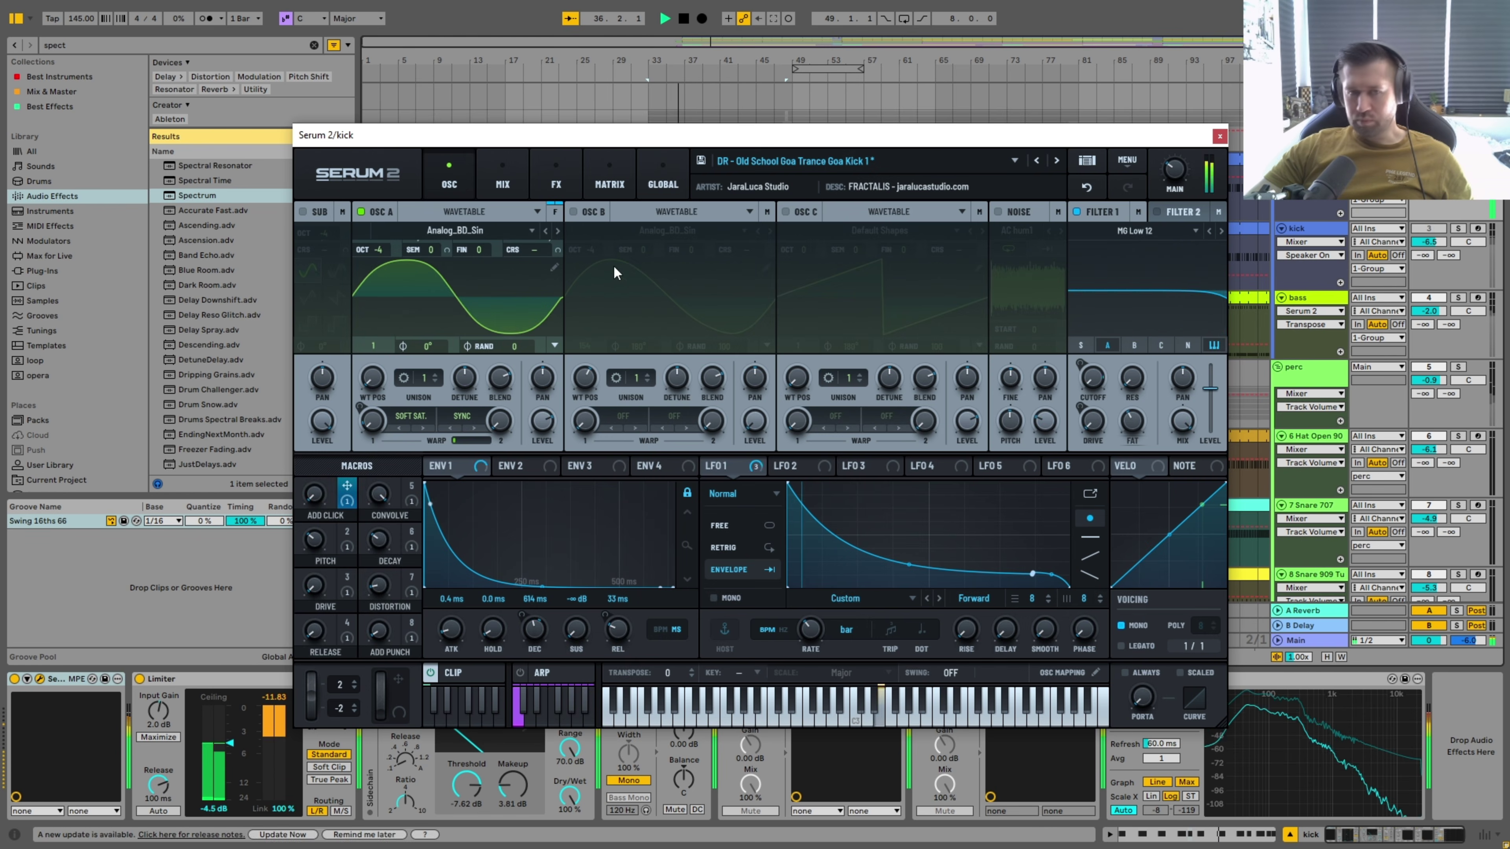
key("space")
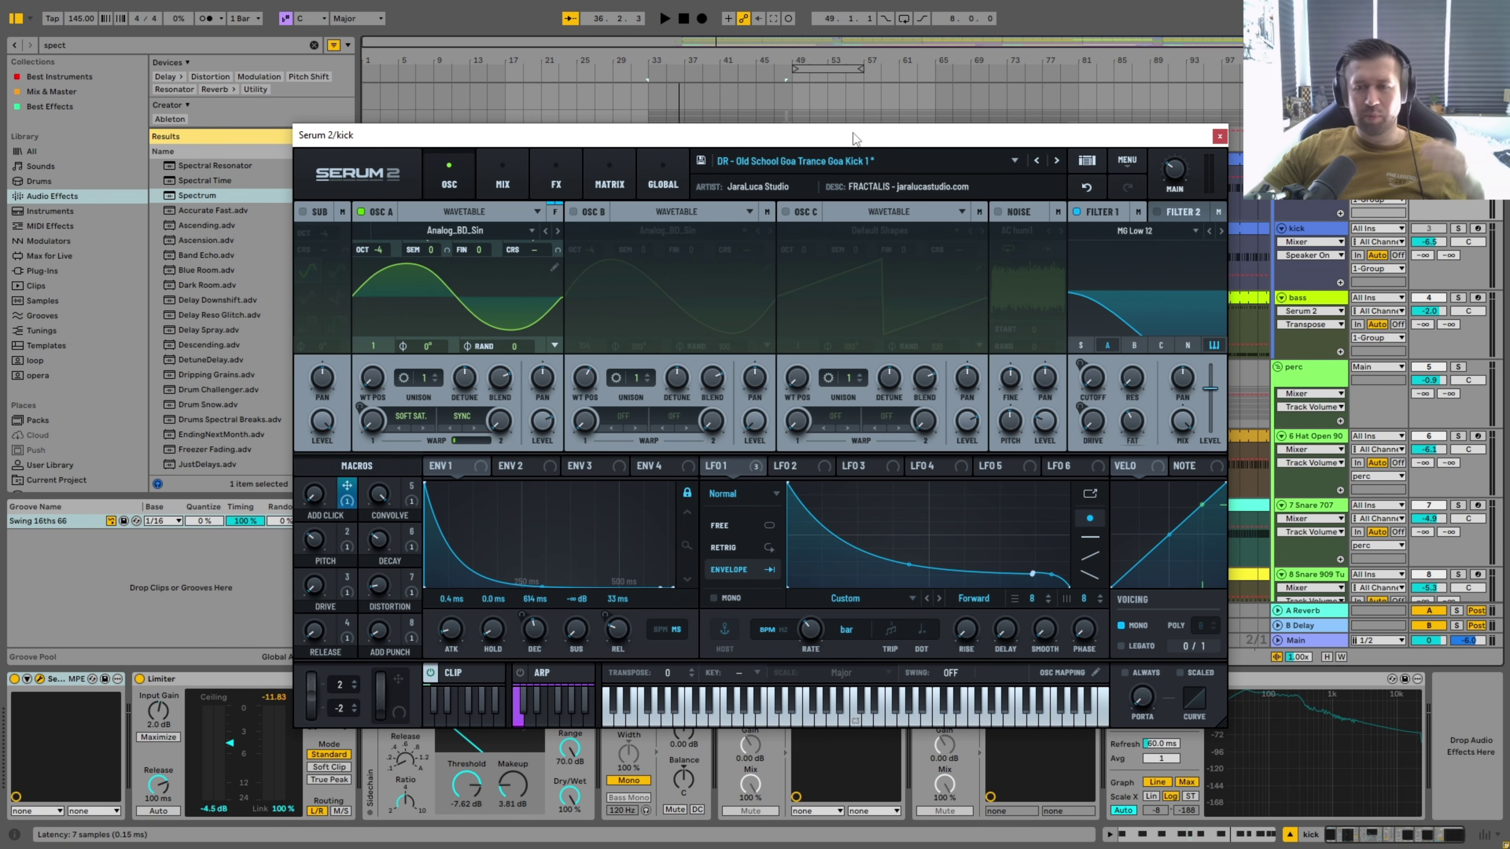
left_click_drag(854, 139, 839, 90)
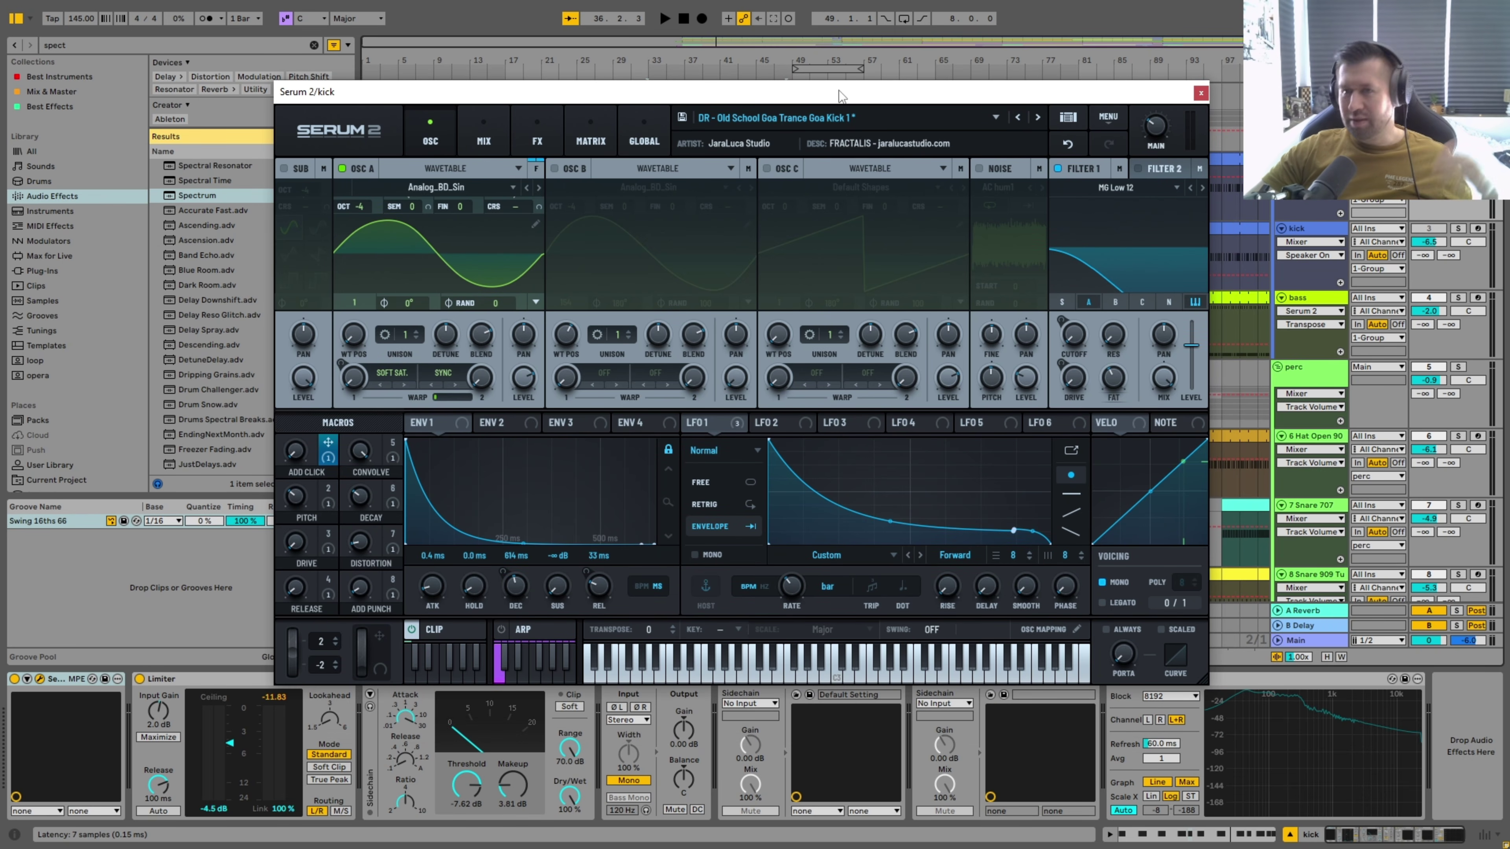
left_click(1200, 94)
Reset the second kick track's Serum 2 to the Init preset and move its window clear of the note editor.
left_click(1301, 231)
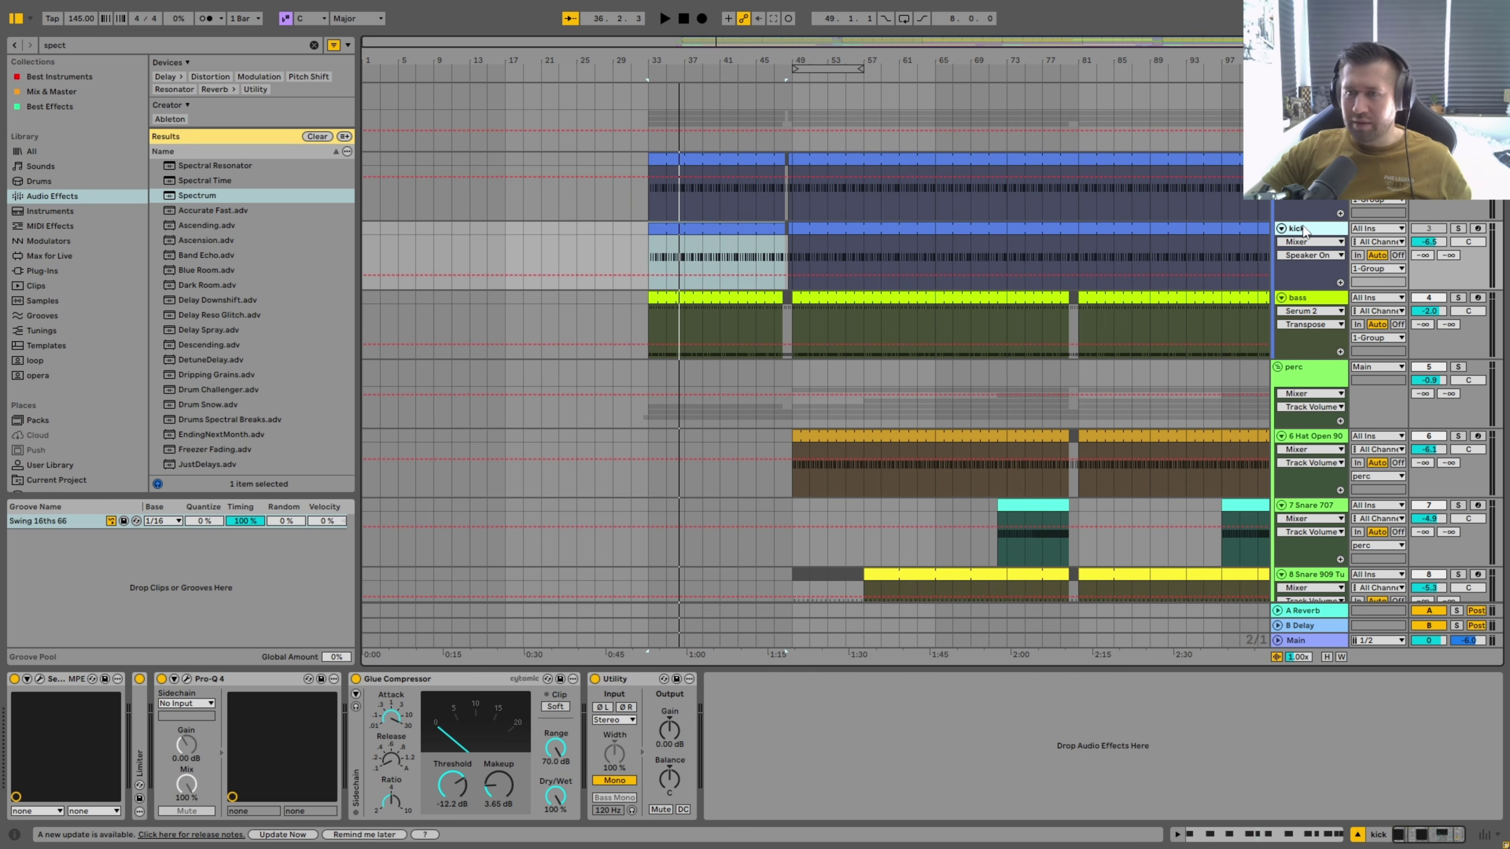
left_click(39, 679)
left_click(1075, 59)
left_click(1114, 59)
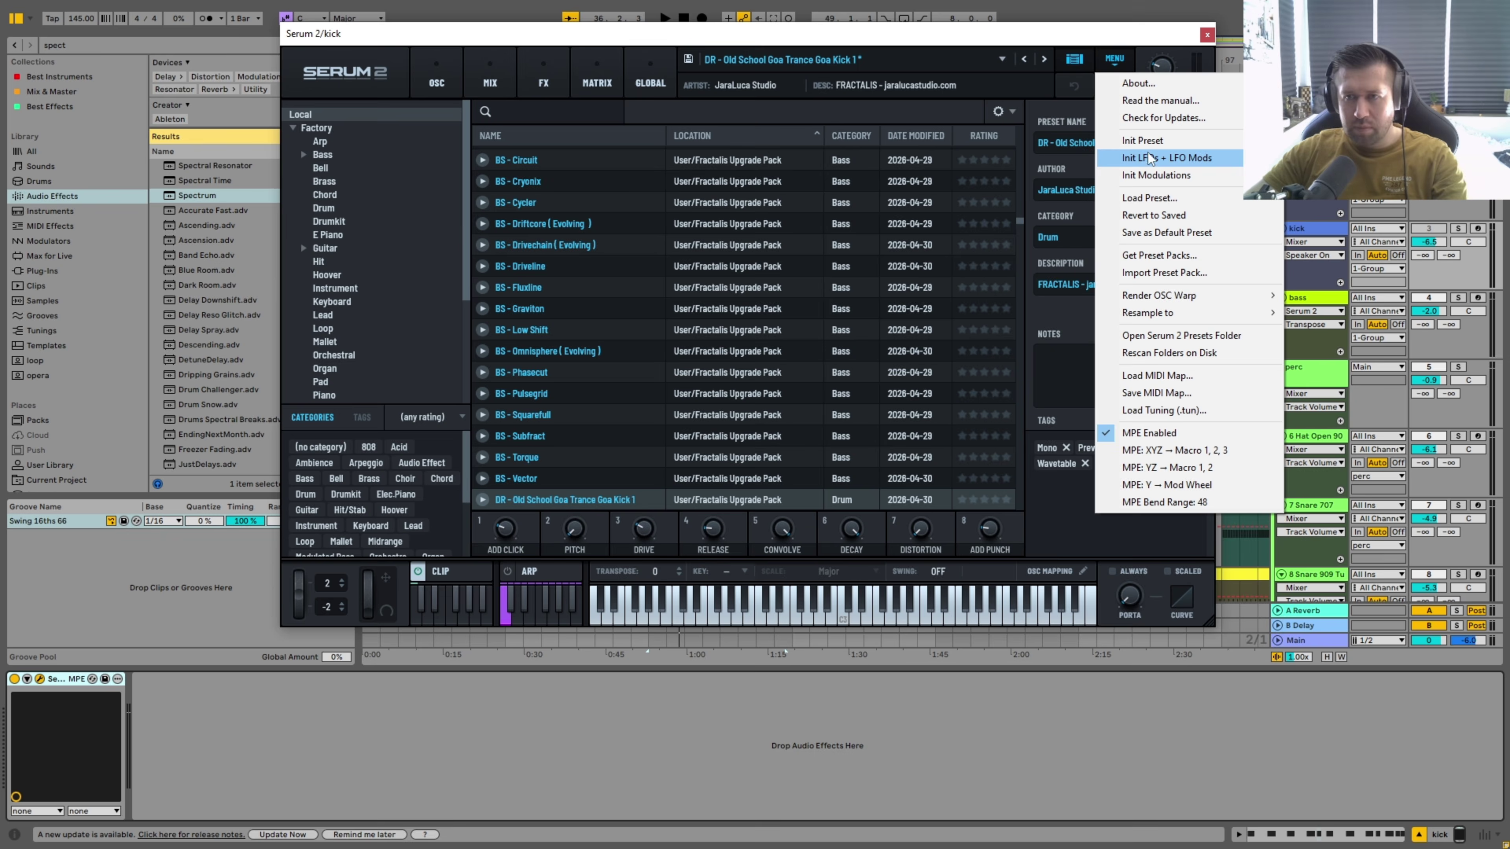
left_click(1144, 140)
left_click_drag(884, 39, 894, 246)
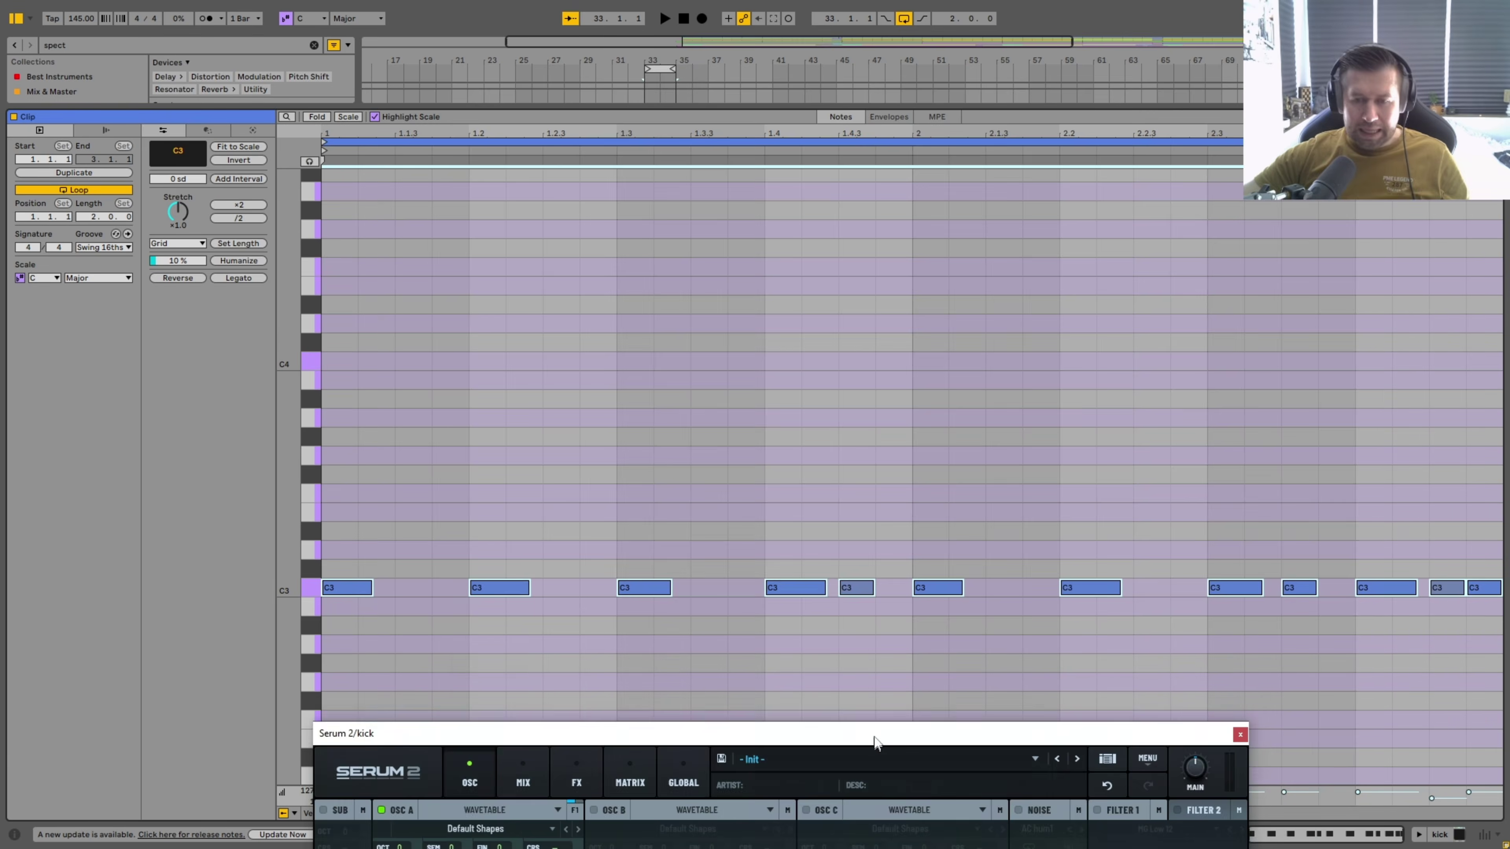
left_click_drag(871, 742, 1013, 844)
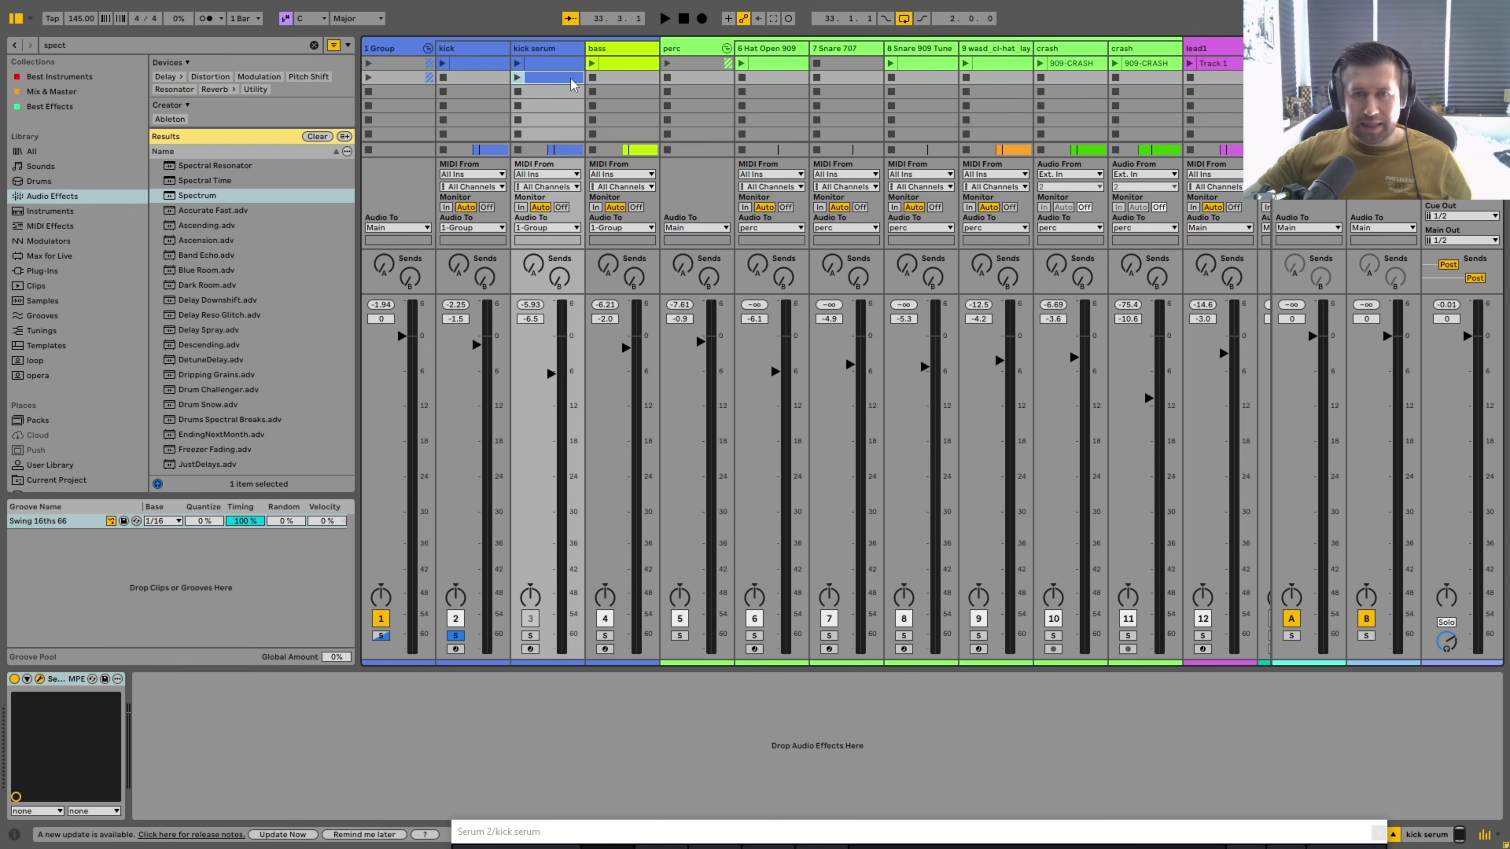
Open the kick serum clip and delete the extra off-beat E3 notes, leaving one note on each beat.
double_click(572, 84)
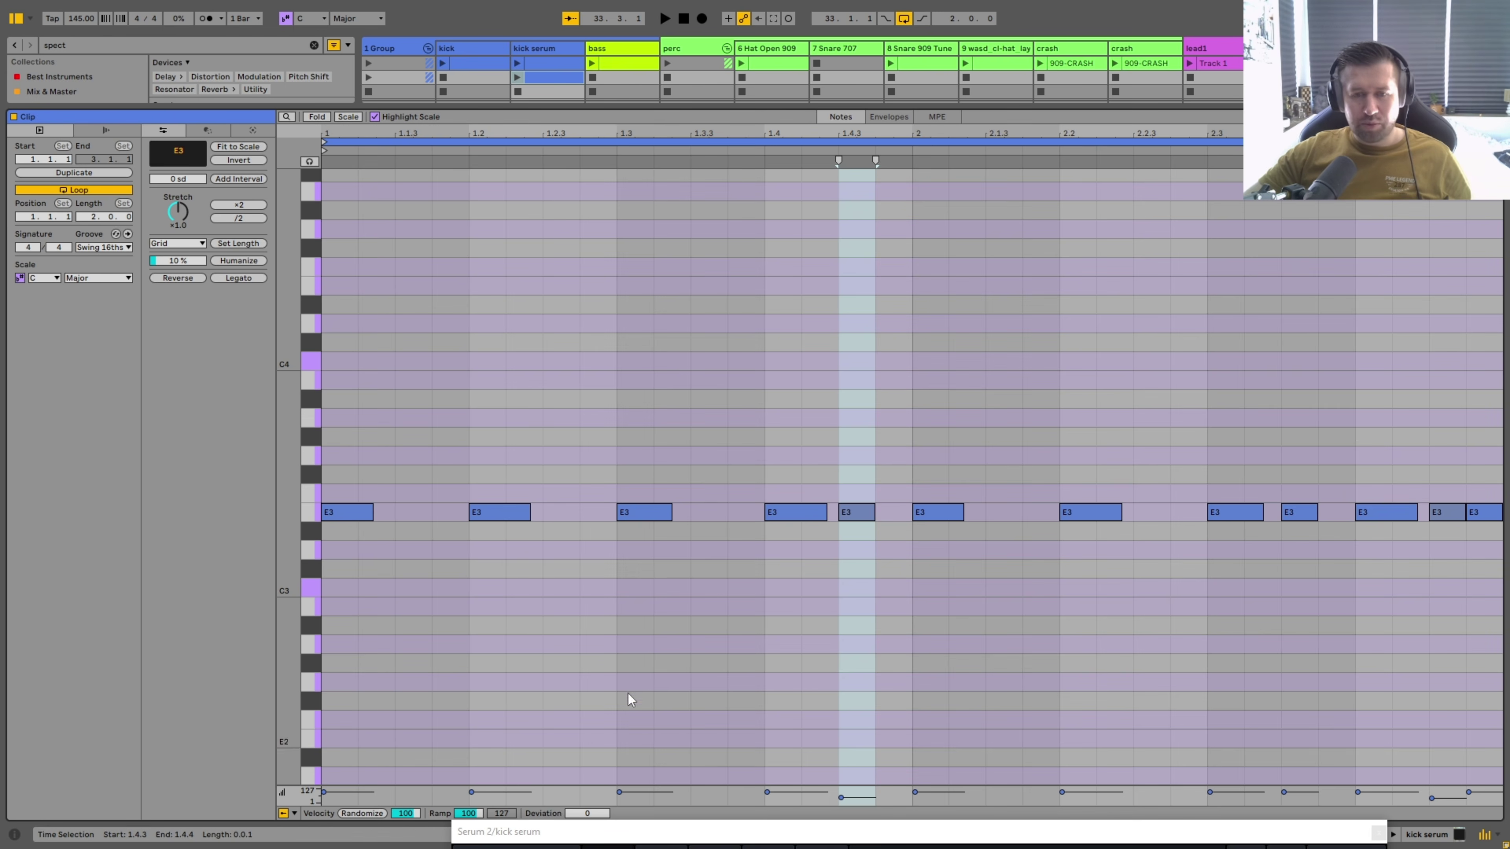
double_click(1299, 512)
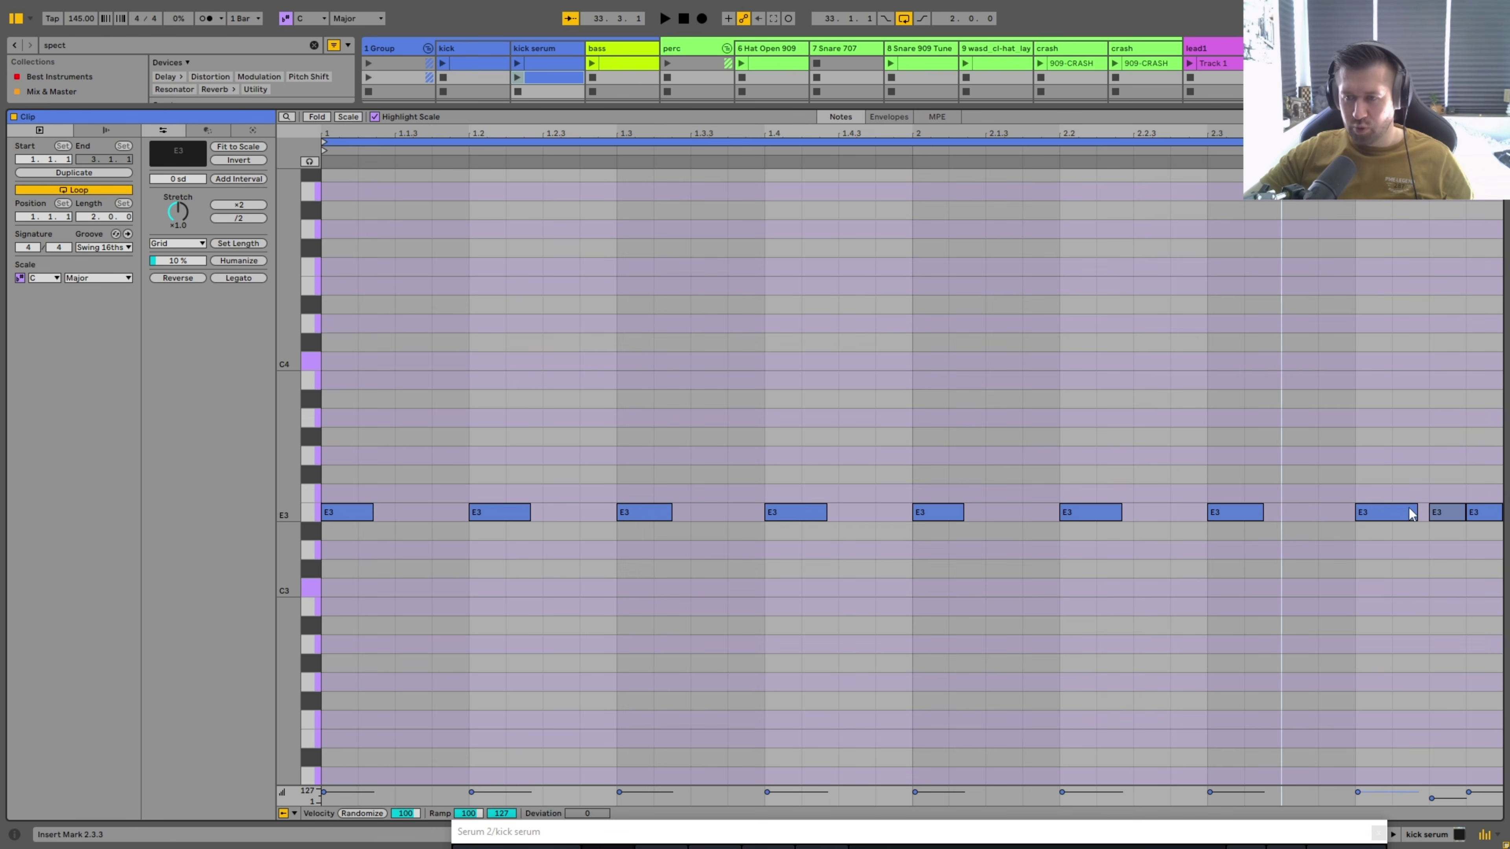
double_click(1447, 512)
double_click(1484, 512)
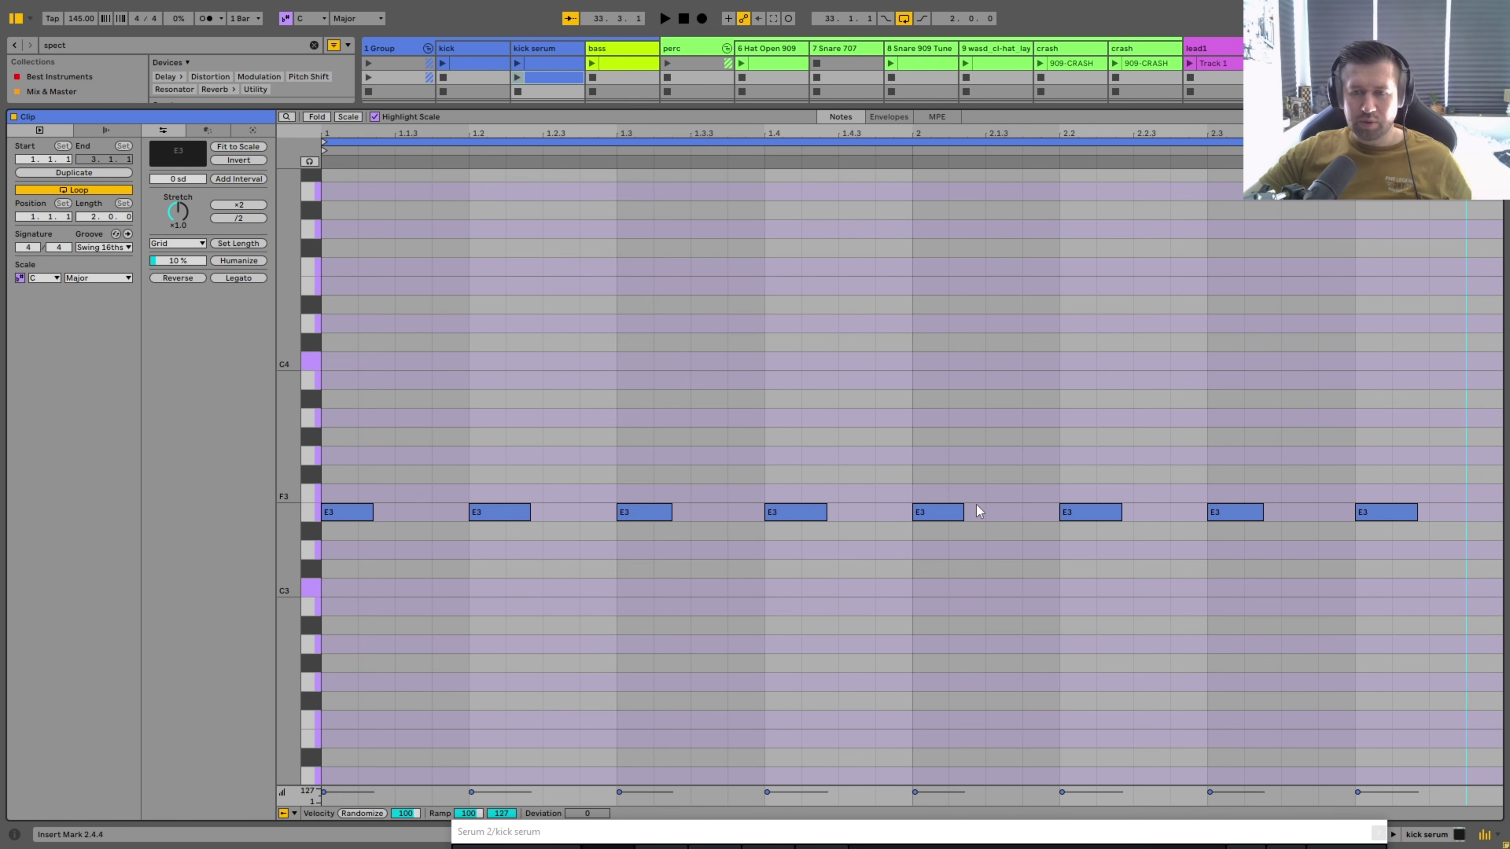
Lengthen the kick serum clip's E3 notes to an eighth note each.
left_click_drag(969, 521, 979, 521)
left_click_drag(371, 517, 395, 521)
left_click(542, 519)
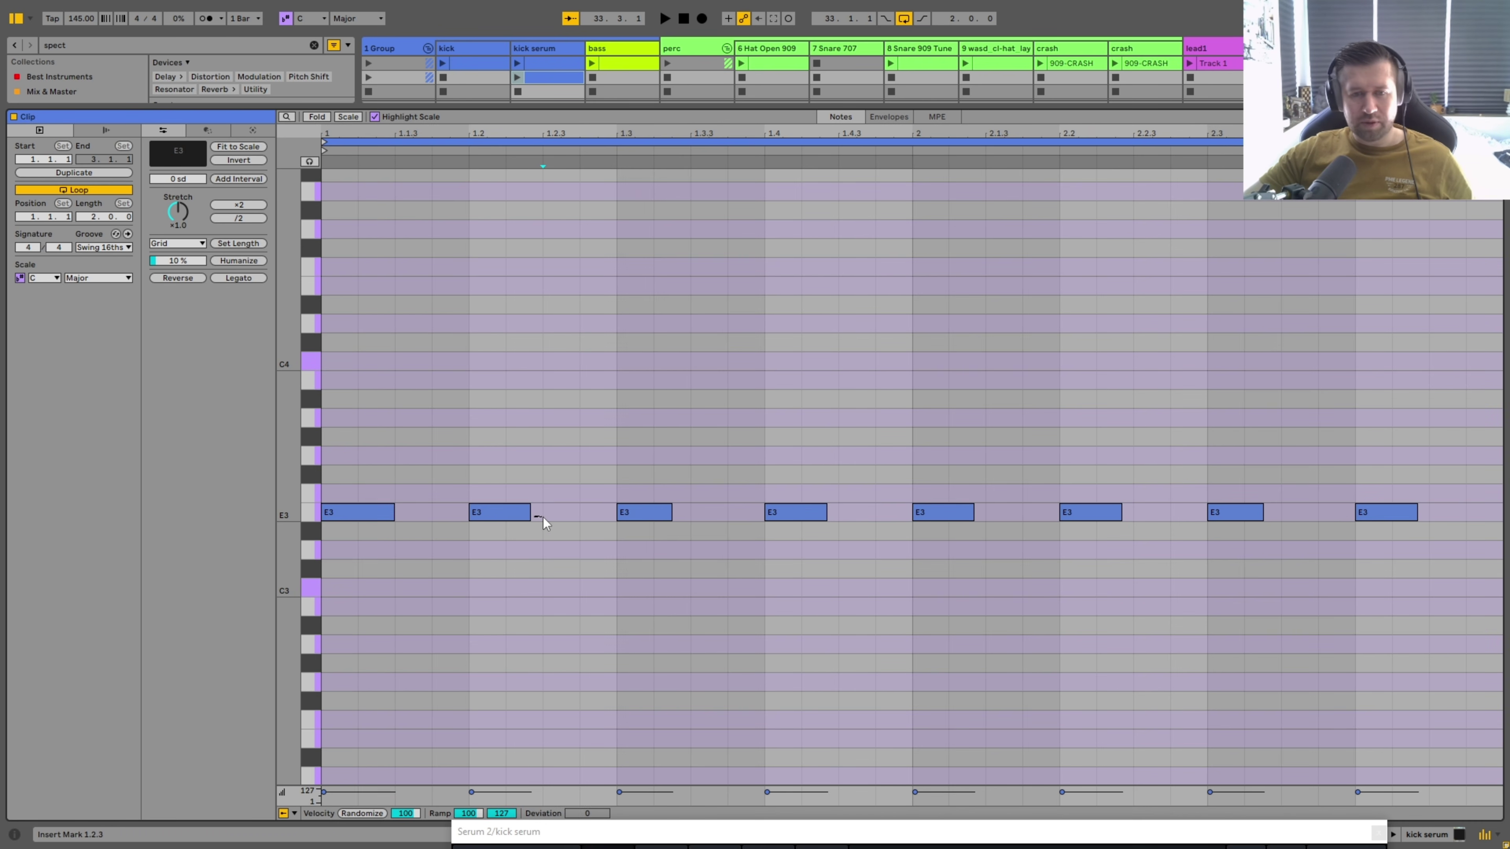
left_click_drag(529, 514, 542, 515)
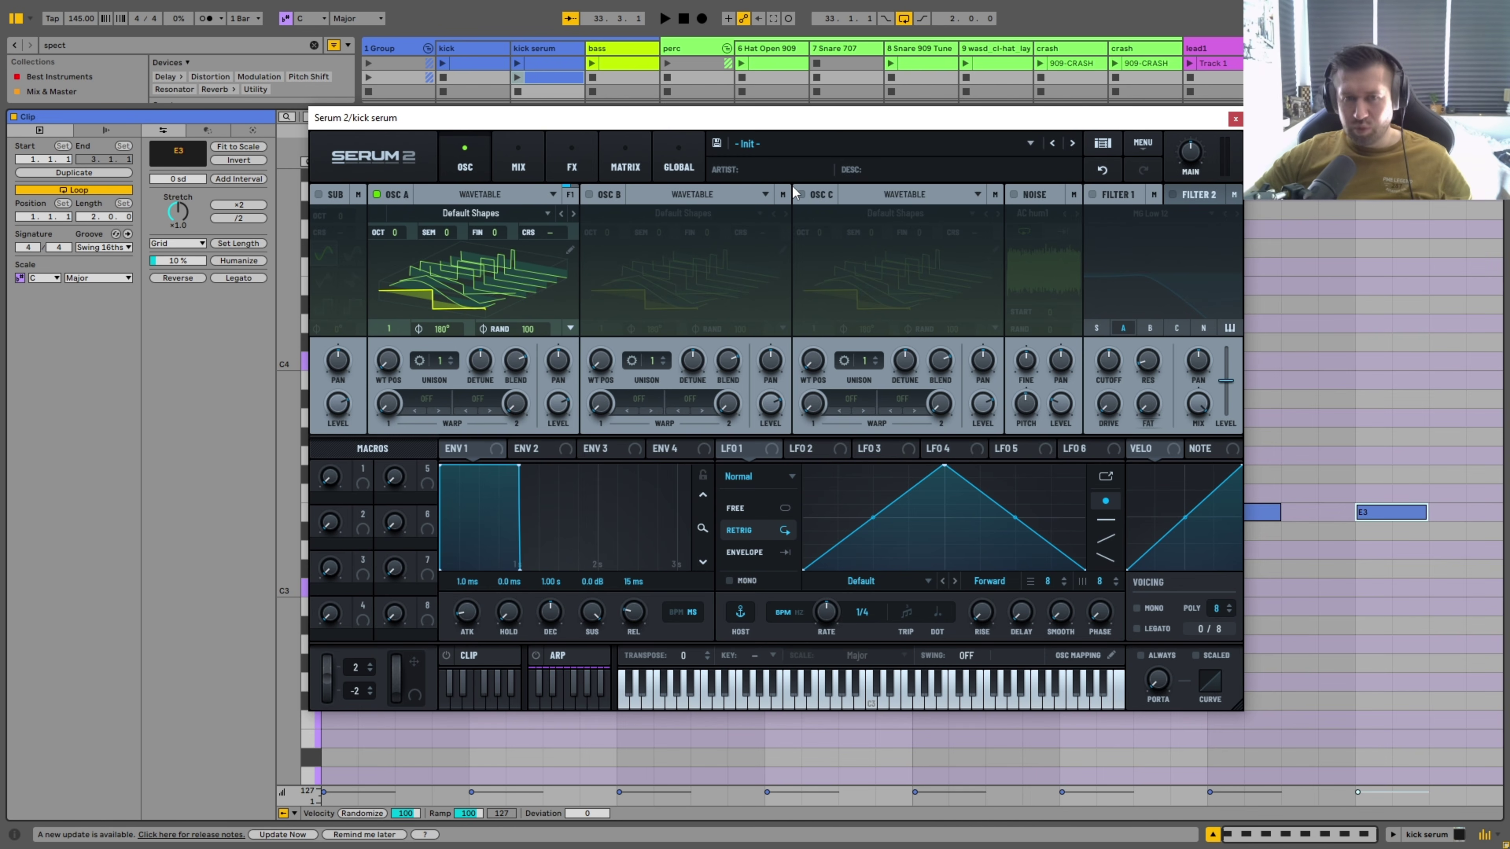
left_click(470, 213)
mouse_move(468, 232)
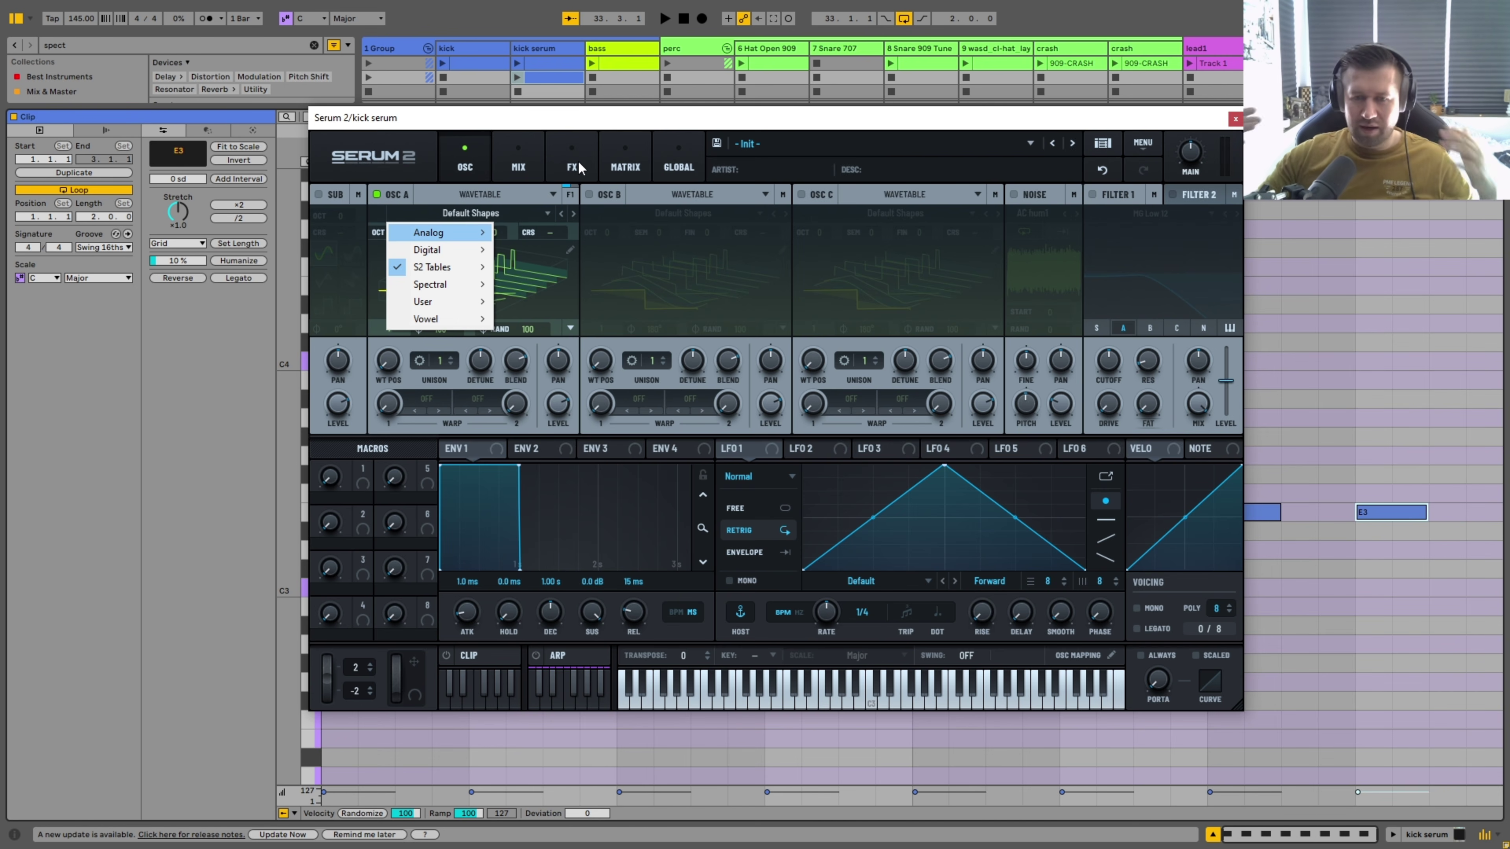
left_click(676, 126)
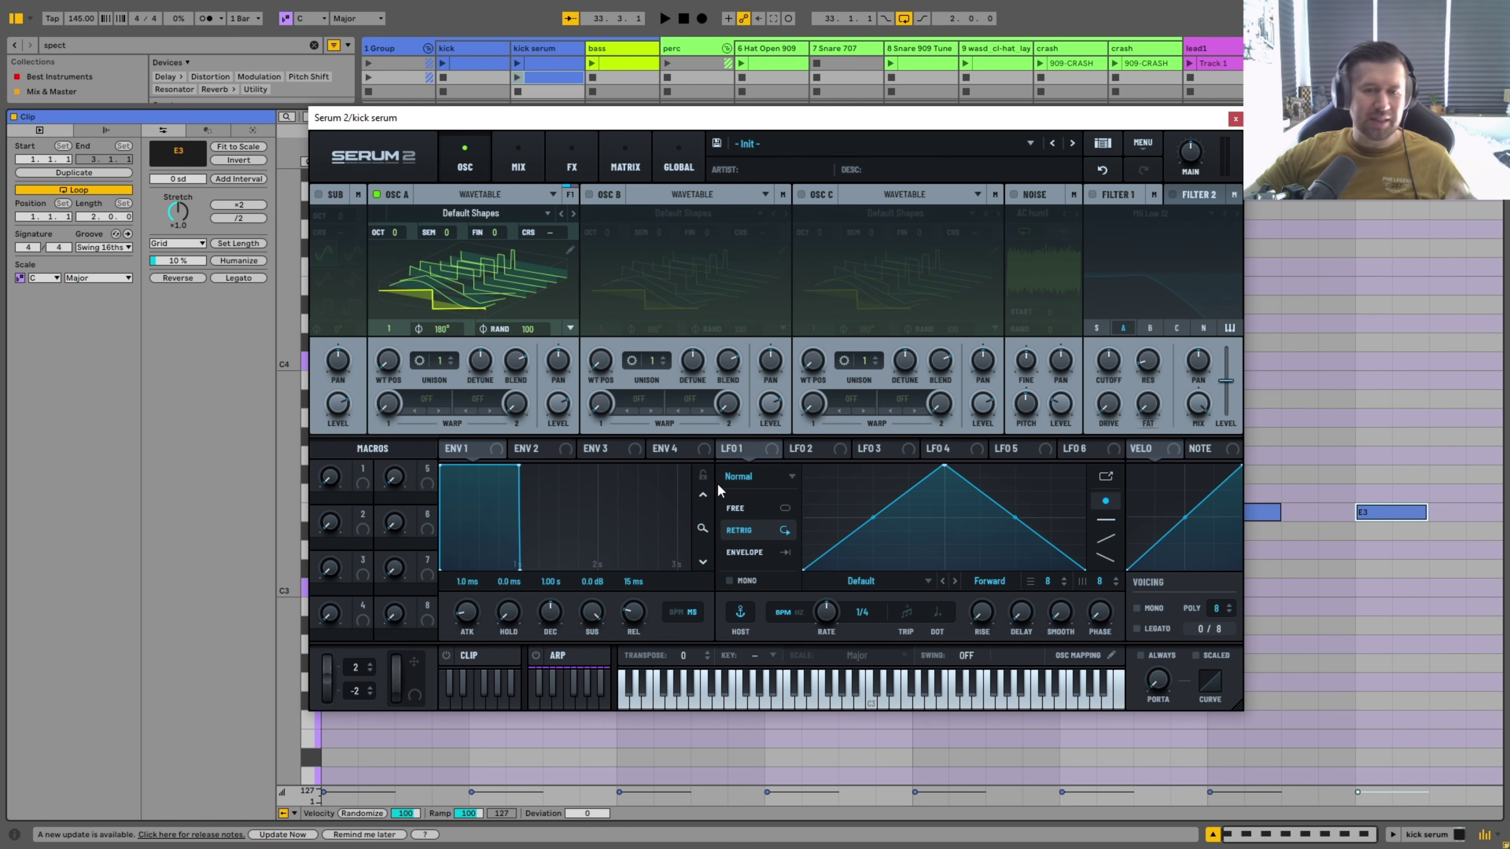
Show oscillator A's waveform in 2D, select sine frame 2 of Default Shapes and set its random phase to 0.
left_click(472, 274)
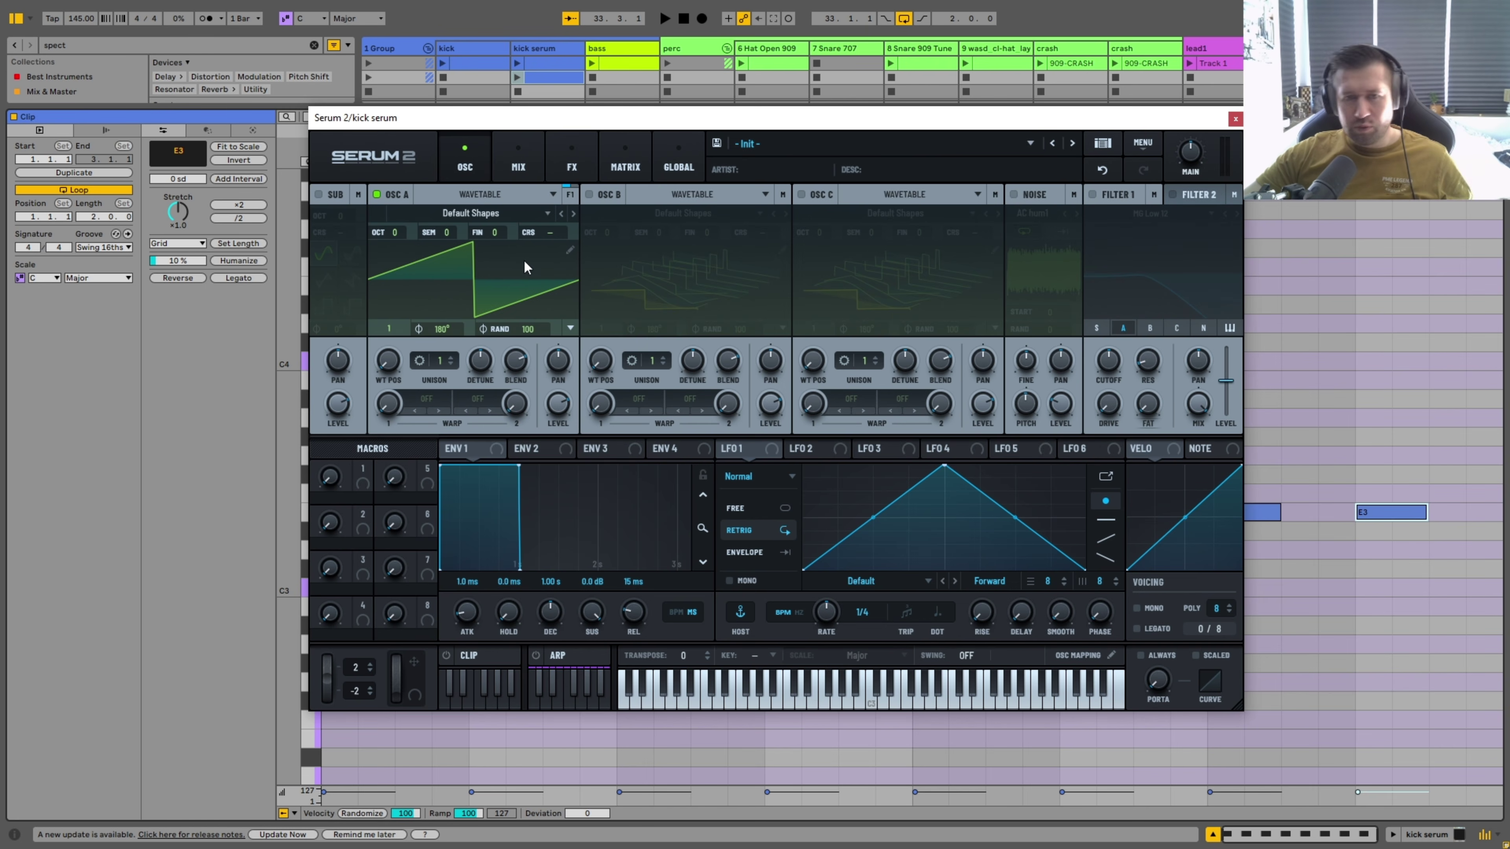
left_click_drag(395, 356, 389, 341)
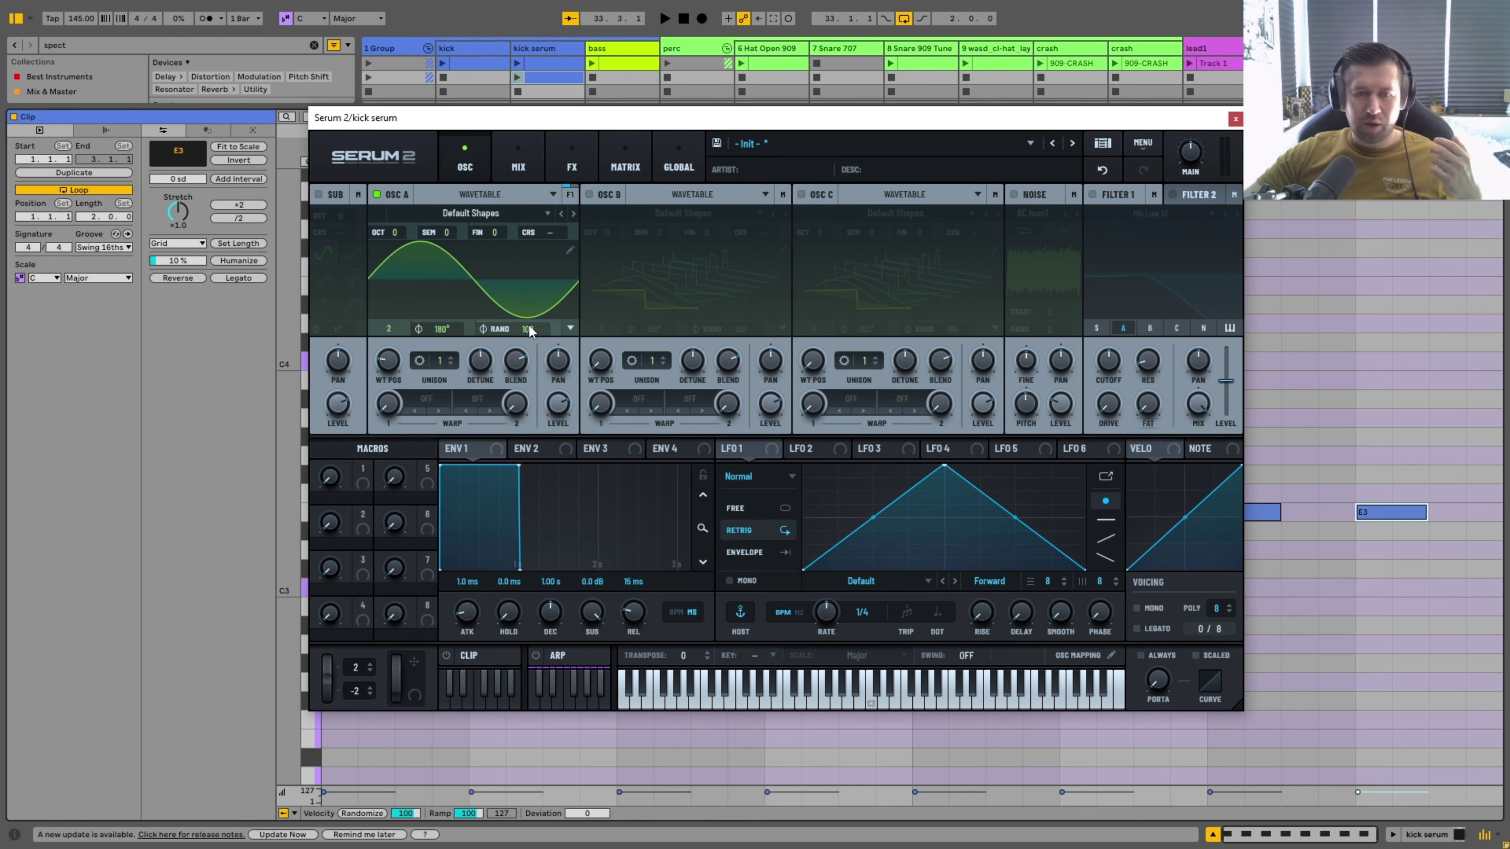
left_click_drag(531, 332, 532, 363)
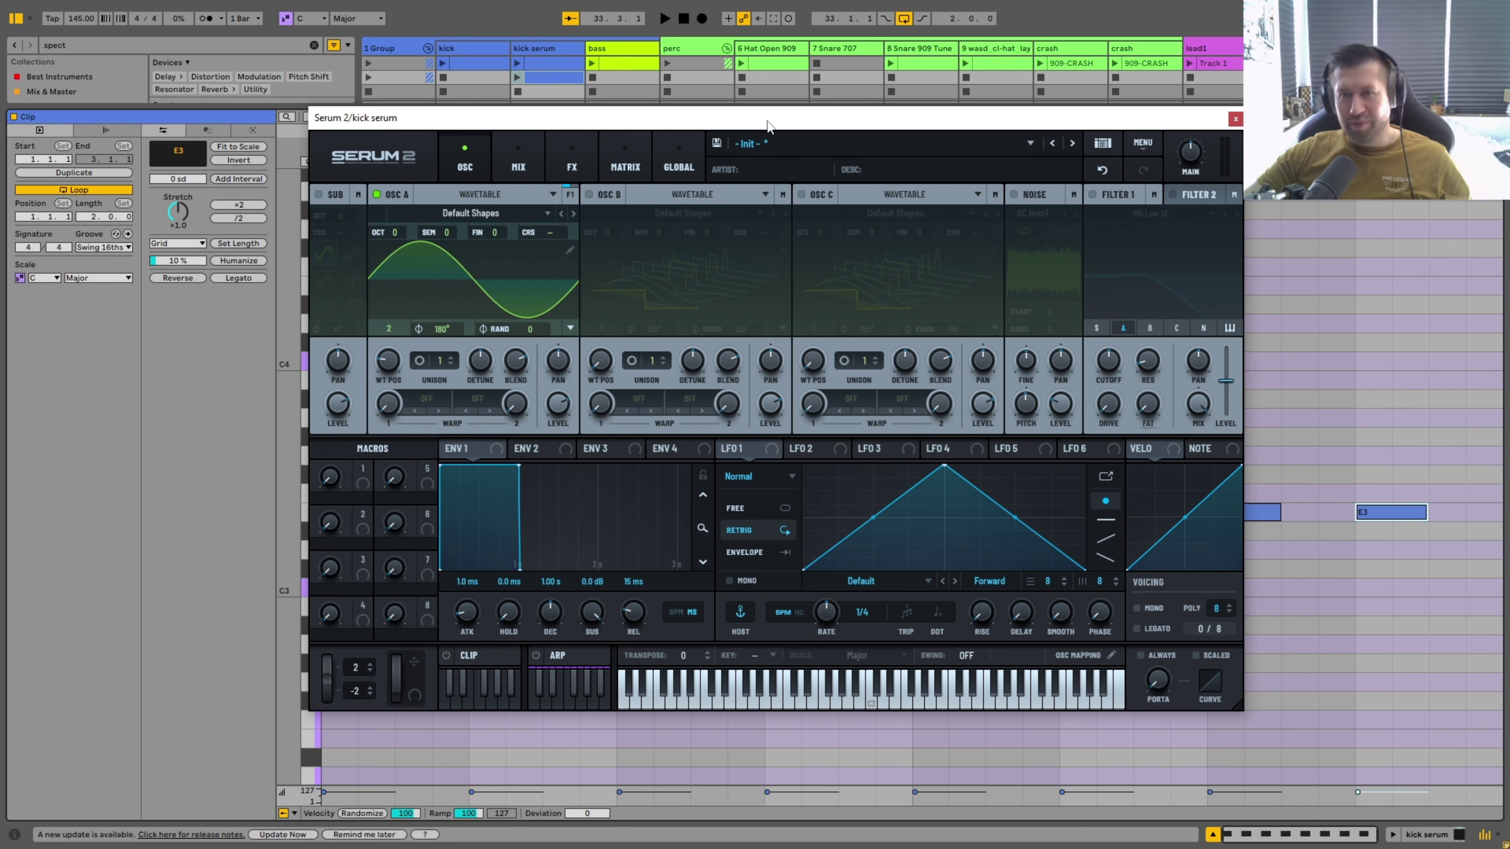
Launch the kick serum clip, solo its track and raise the track volume to -0.4 dB.
left_click(517, 77)
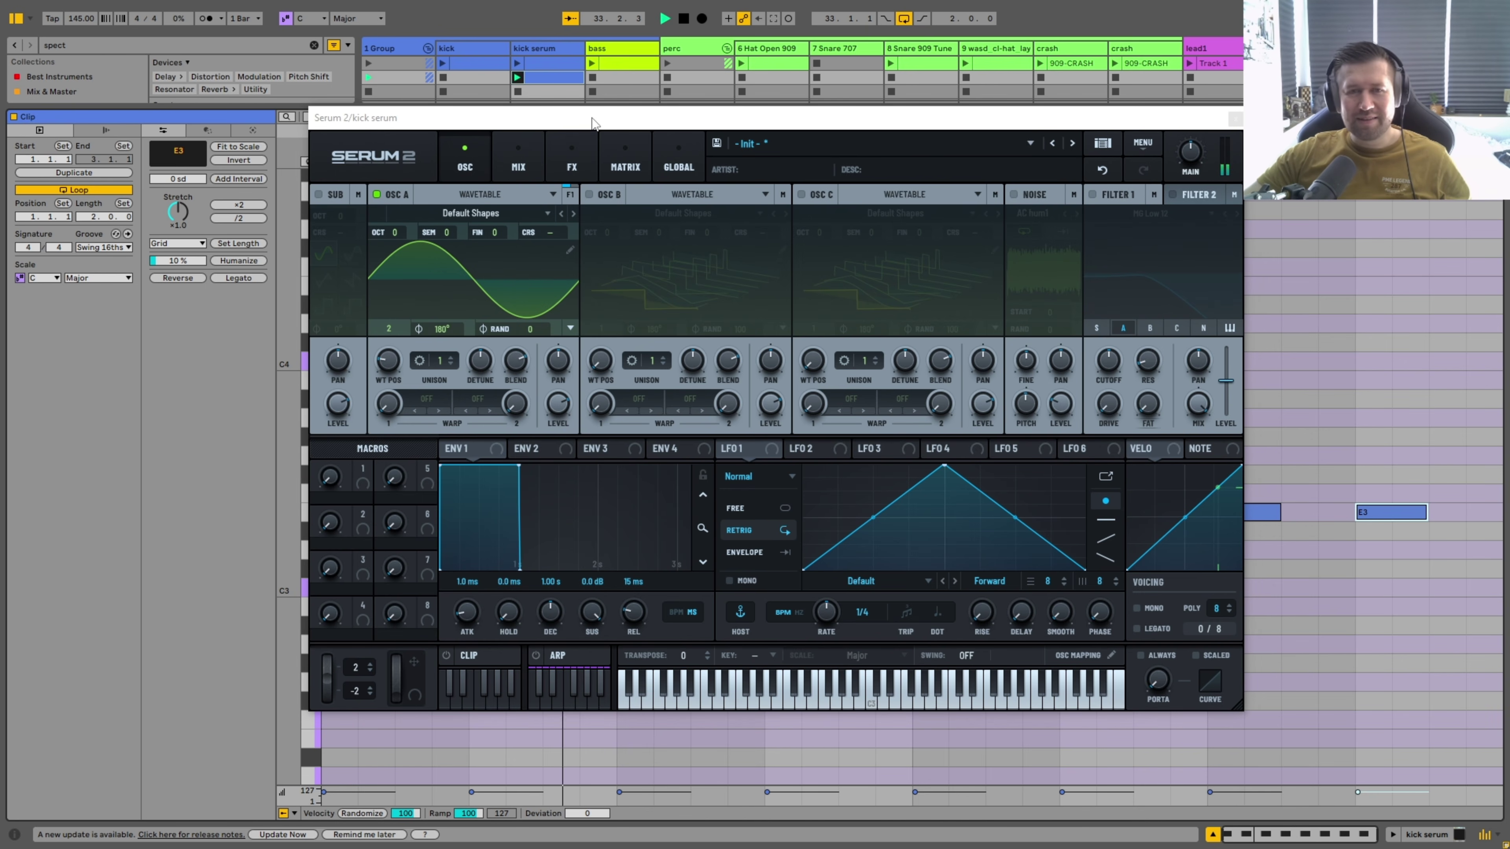
left_click_drag(591, 117, 1135, 645)
key("ctrl+alt+l")
left_click(531, 791)
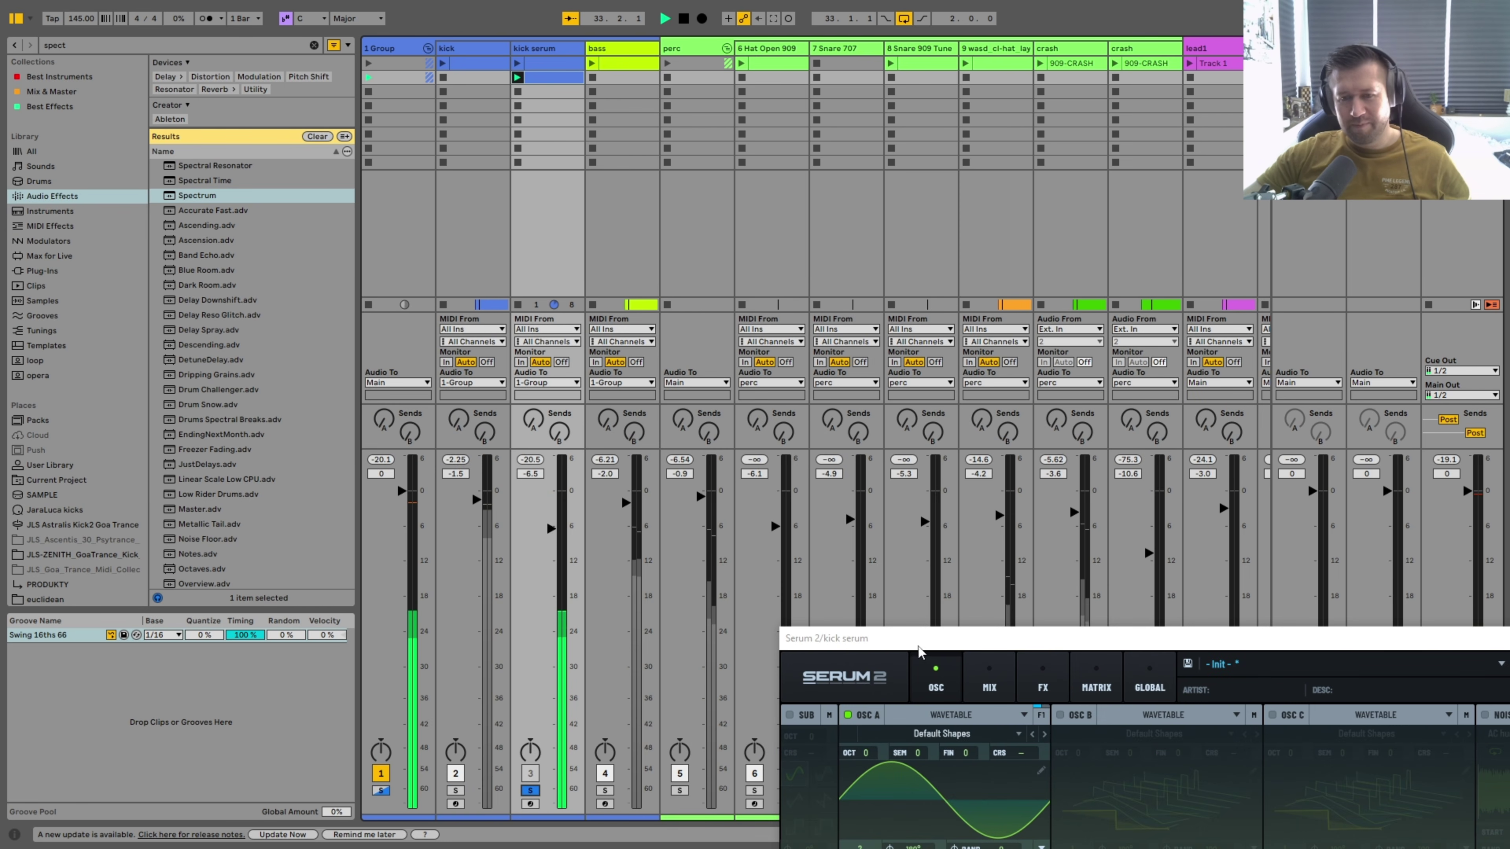
left_click_drag(551, 528, 550, 523)
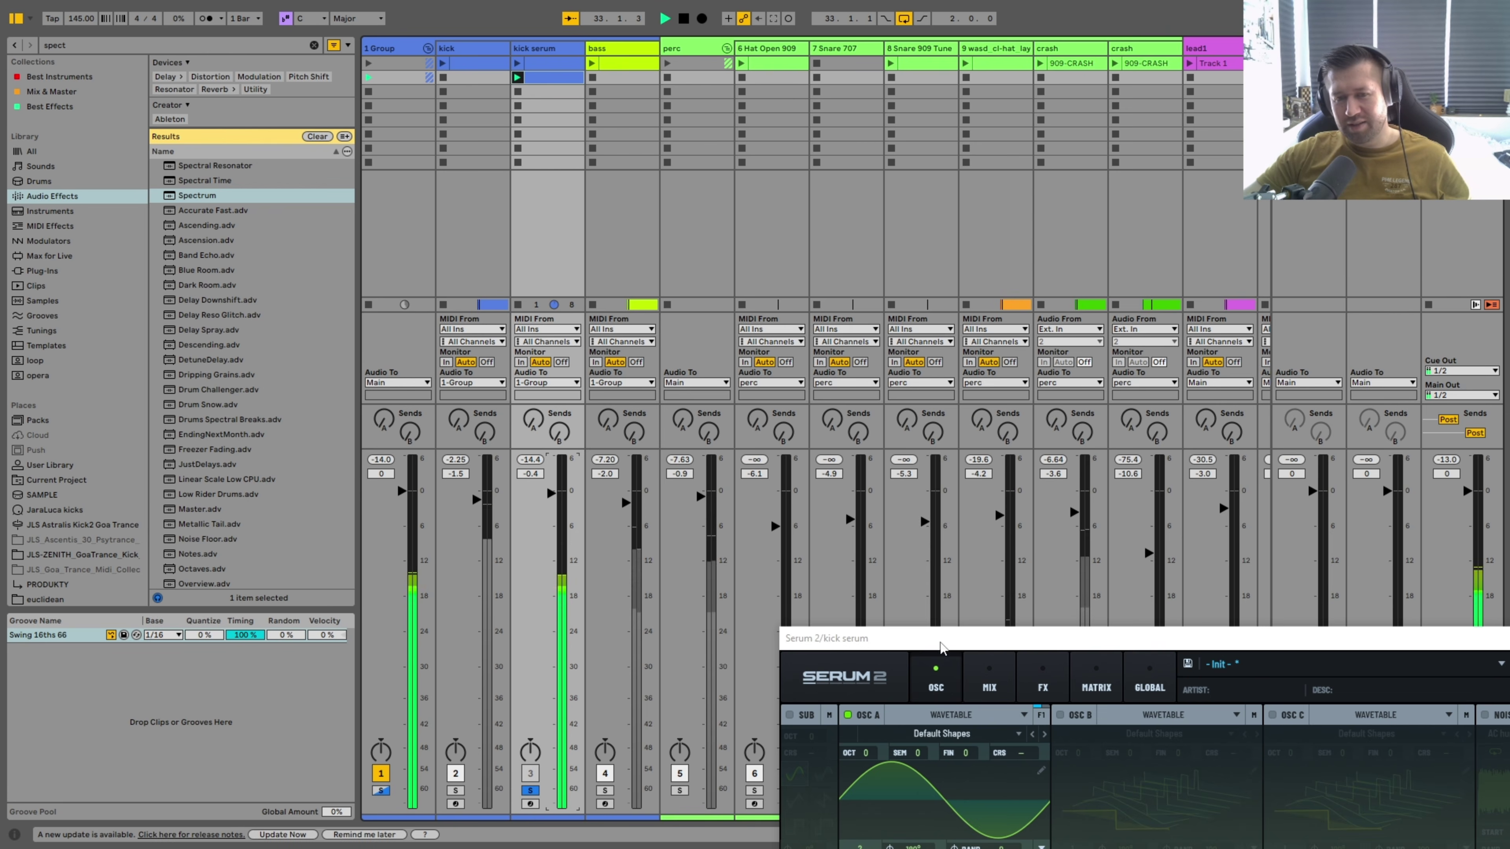
Set oscillator A's octave to -4 and play the kick clip to hear the lower pitch.
left_click_drag(982, 646, 668, 85)
key("space")
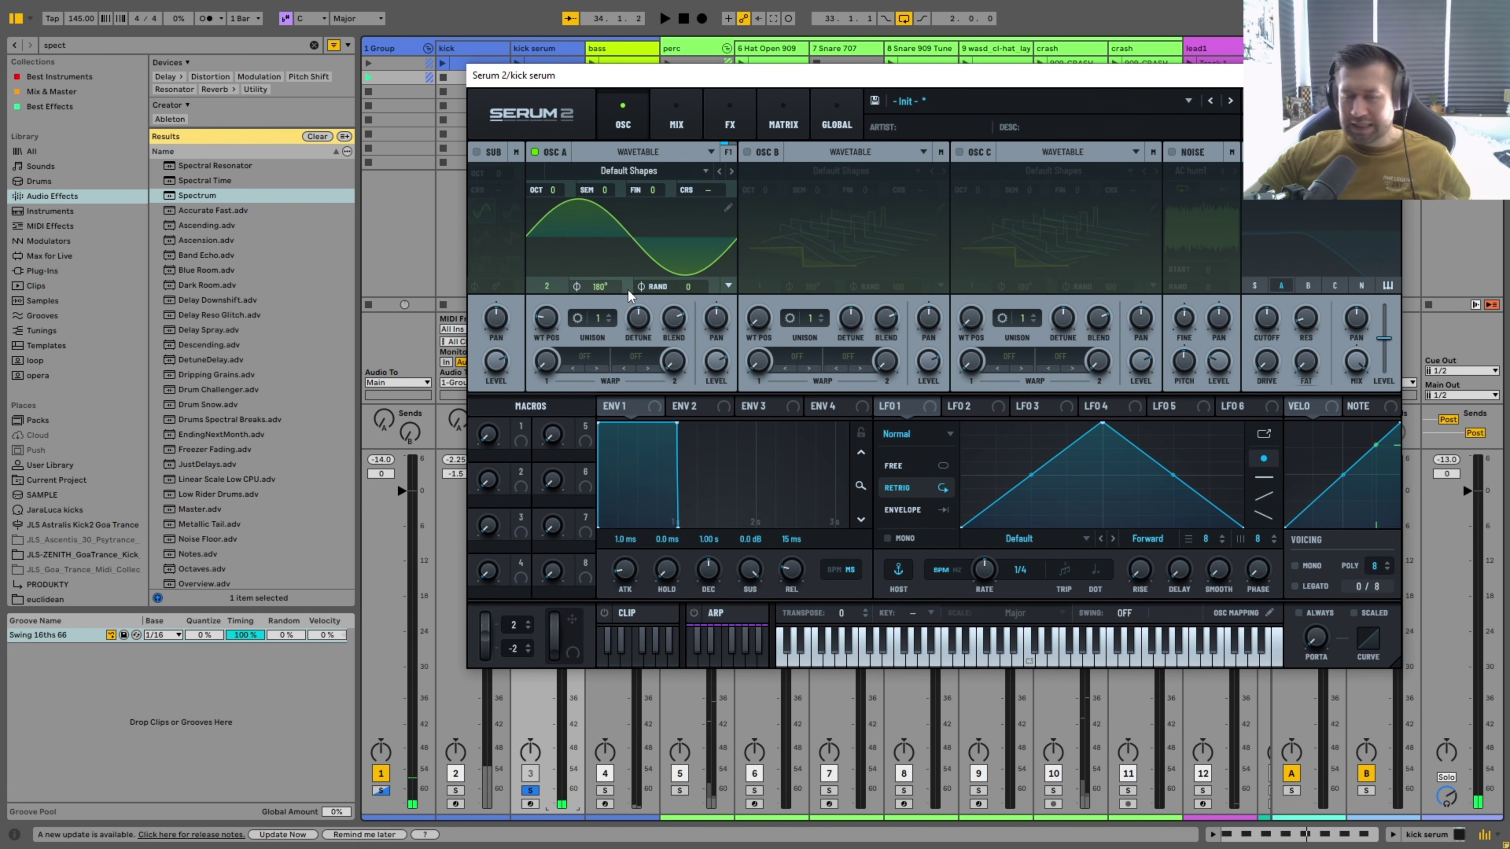
left_click_drag(562, 191, 558, 214)
left_click_drag(555, 294, 556, 312)
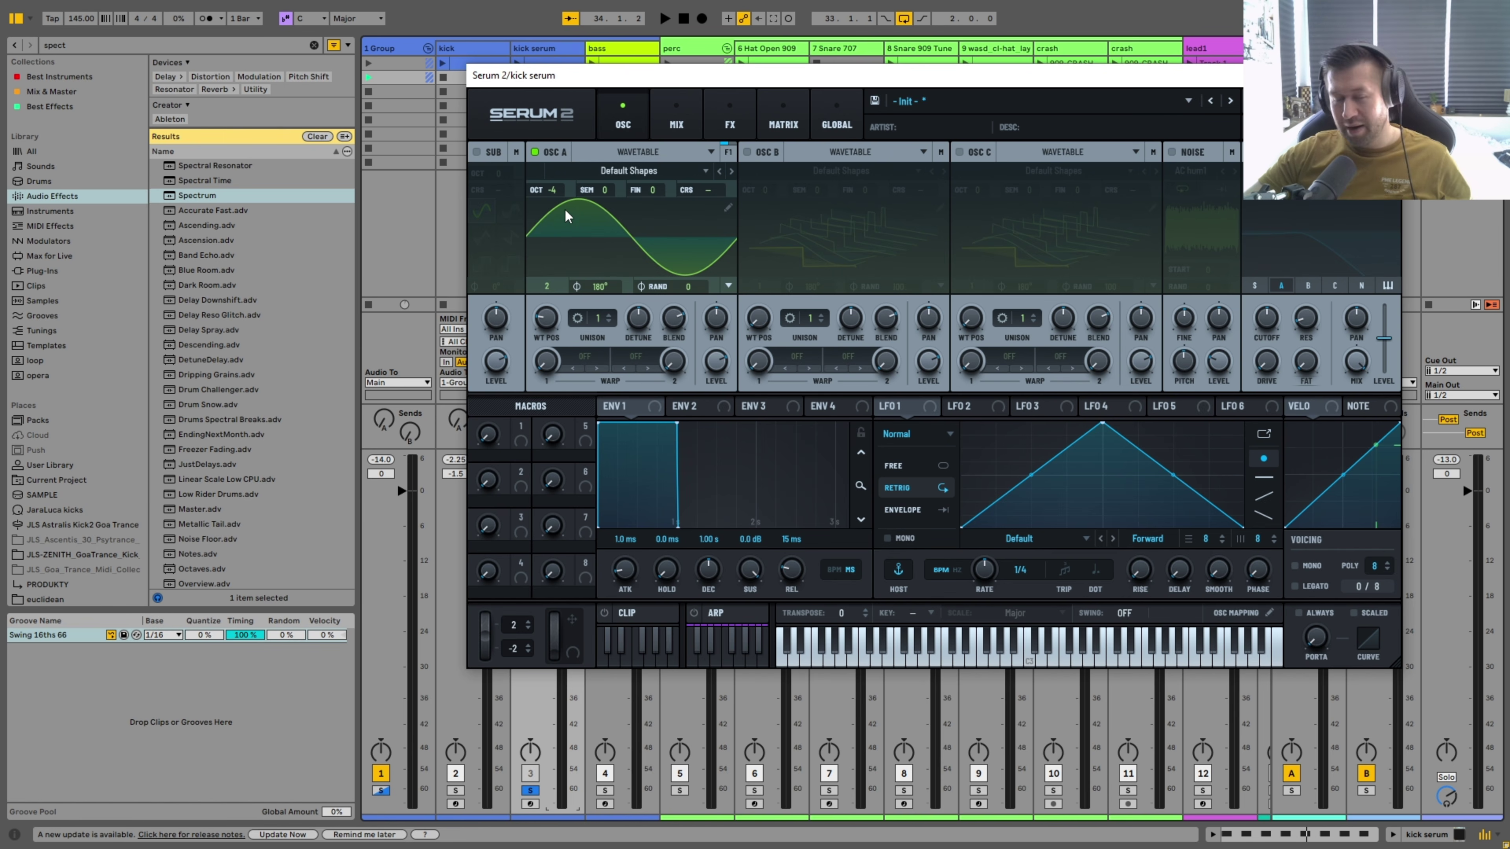
key("space")
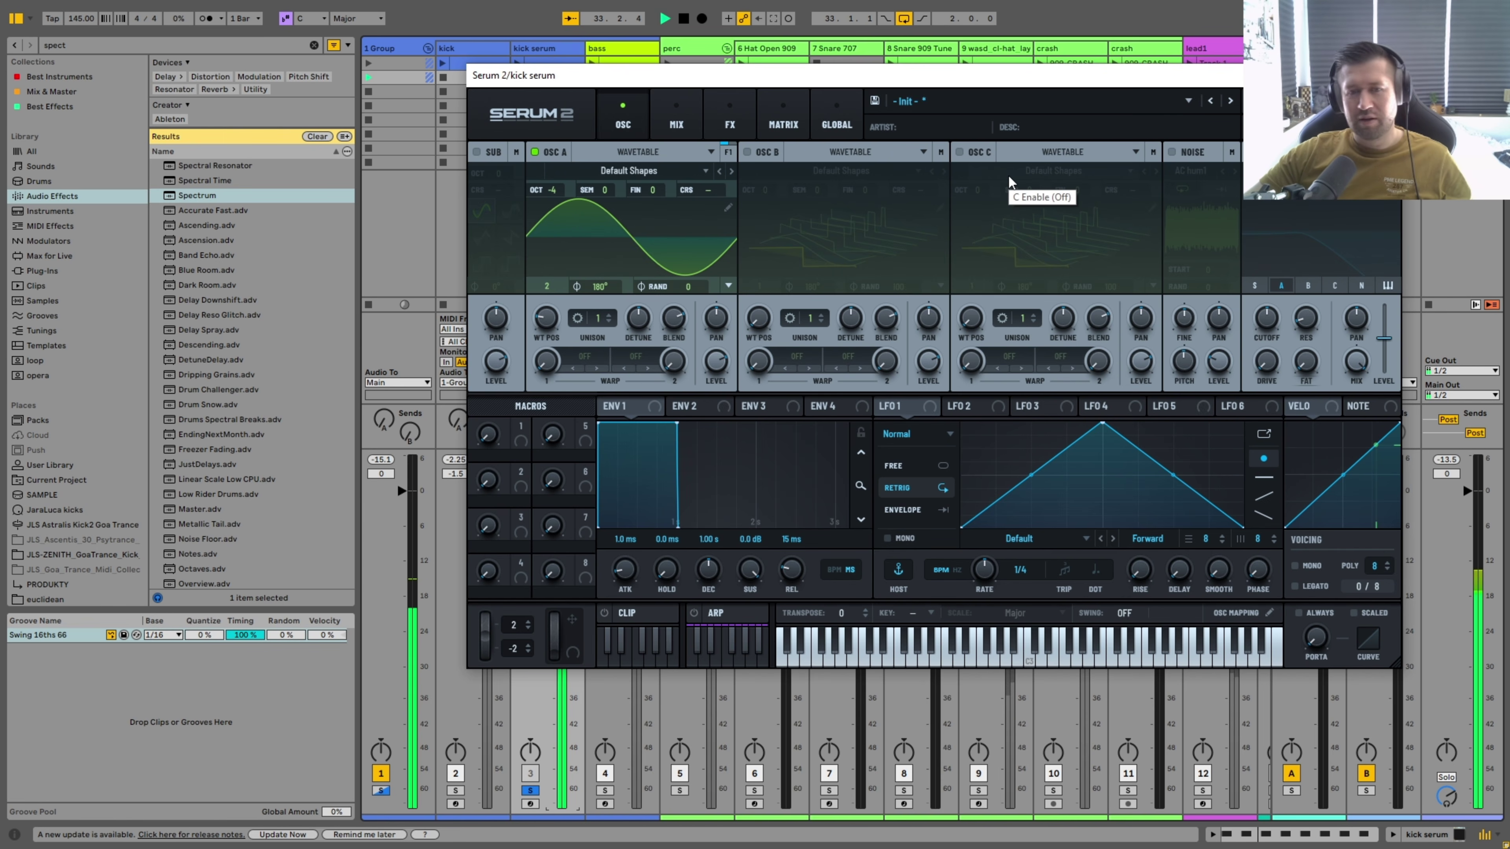
key("space")
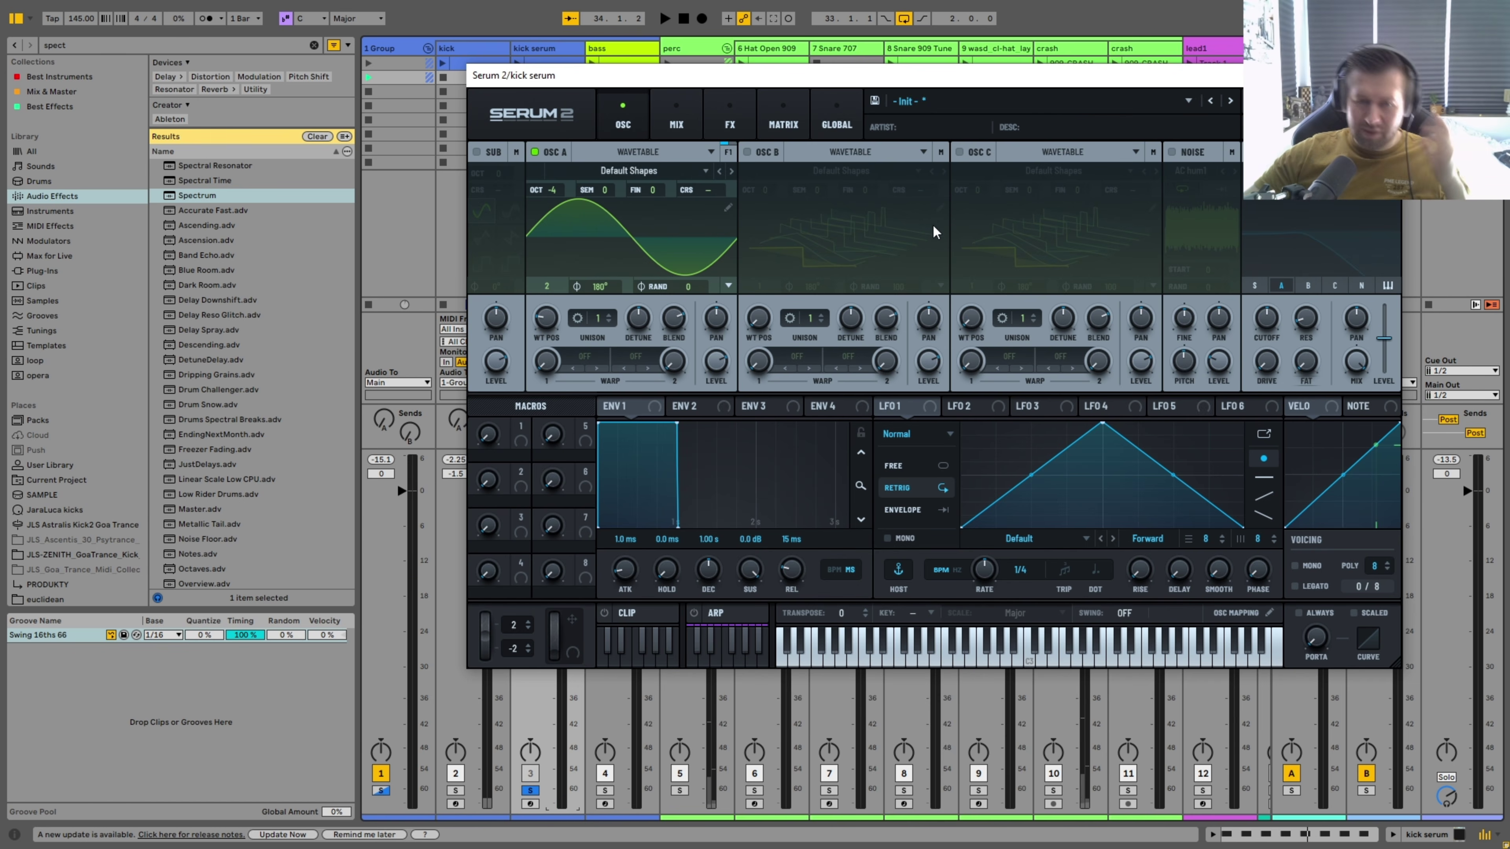
Reshape LFO 1 into a curved decay falling from maximum at the start, with its rate set to one bar.
left_click_drag(925, 88, 862, 85)
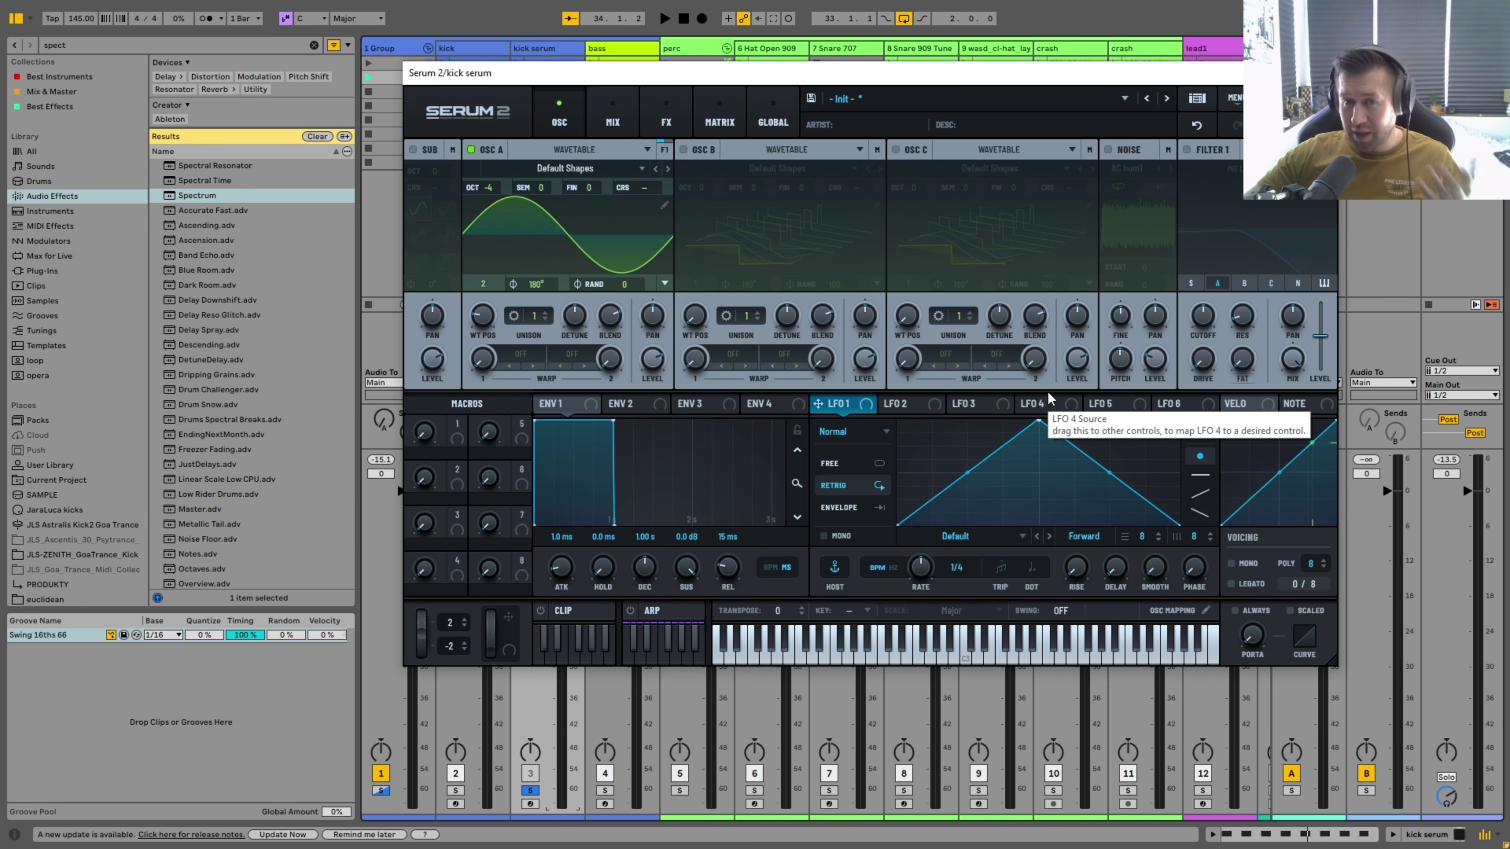
left_click_drag(1039, 422, 897, 421)
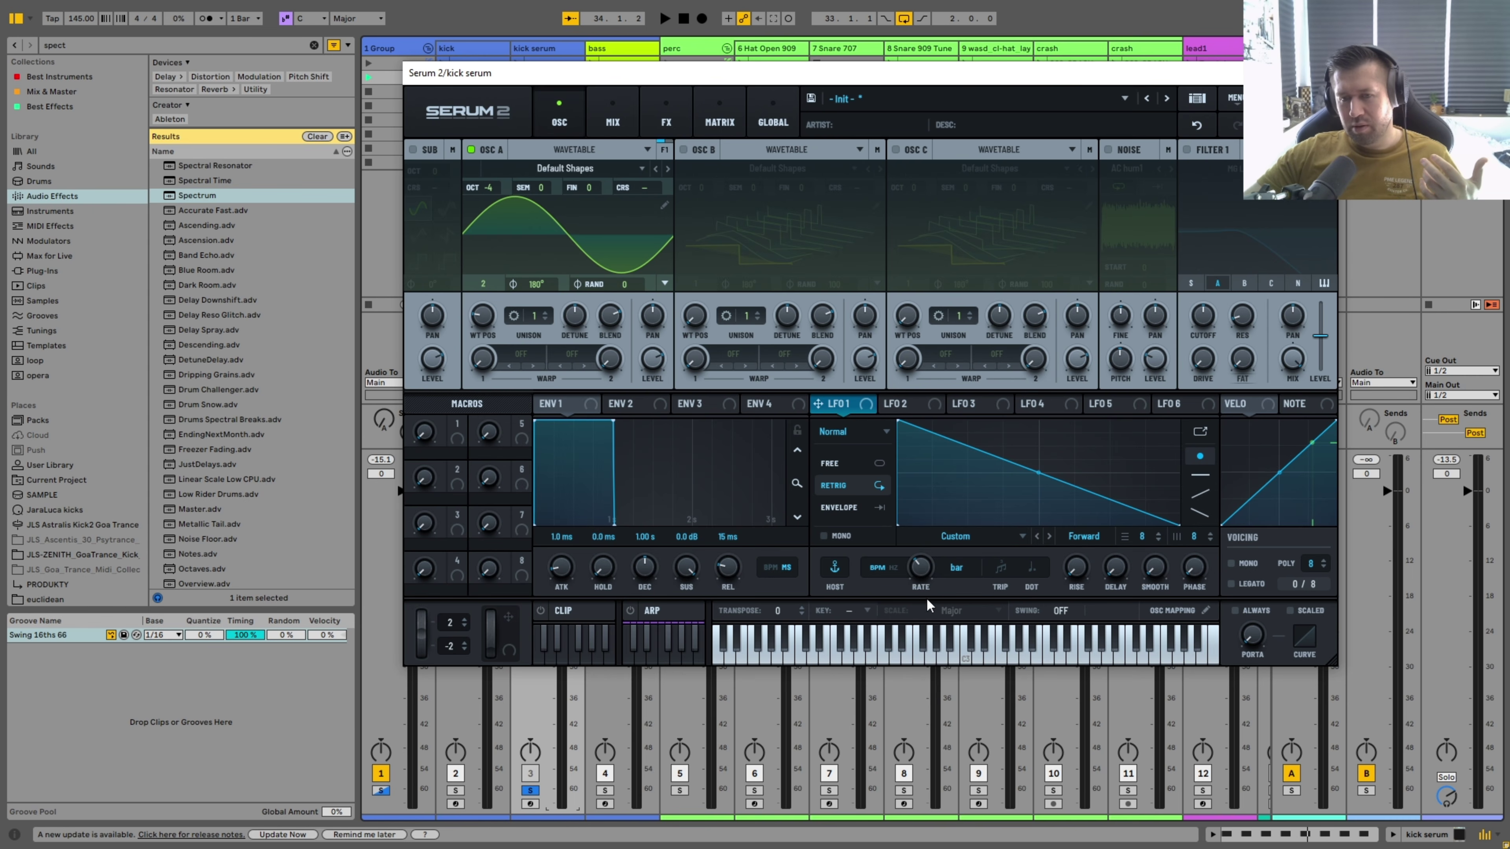
left_click_drag(1038, 473, 1036, 493)
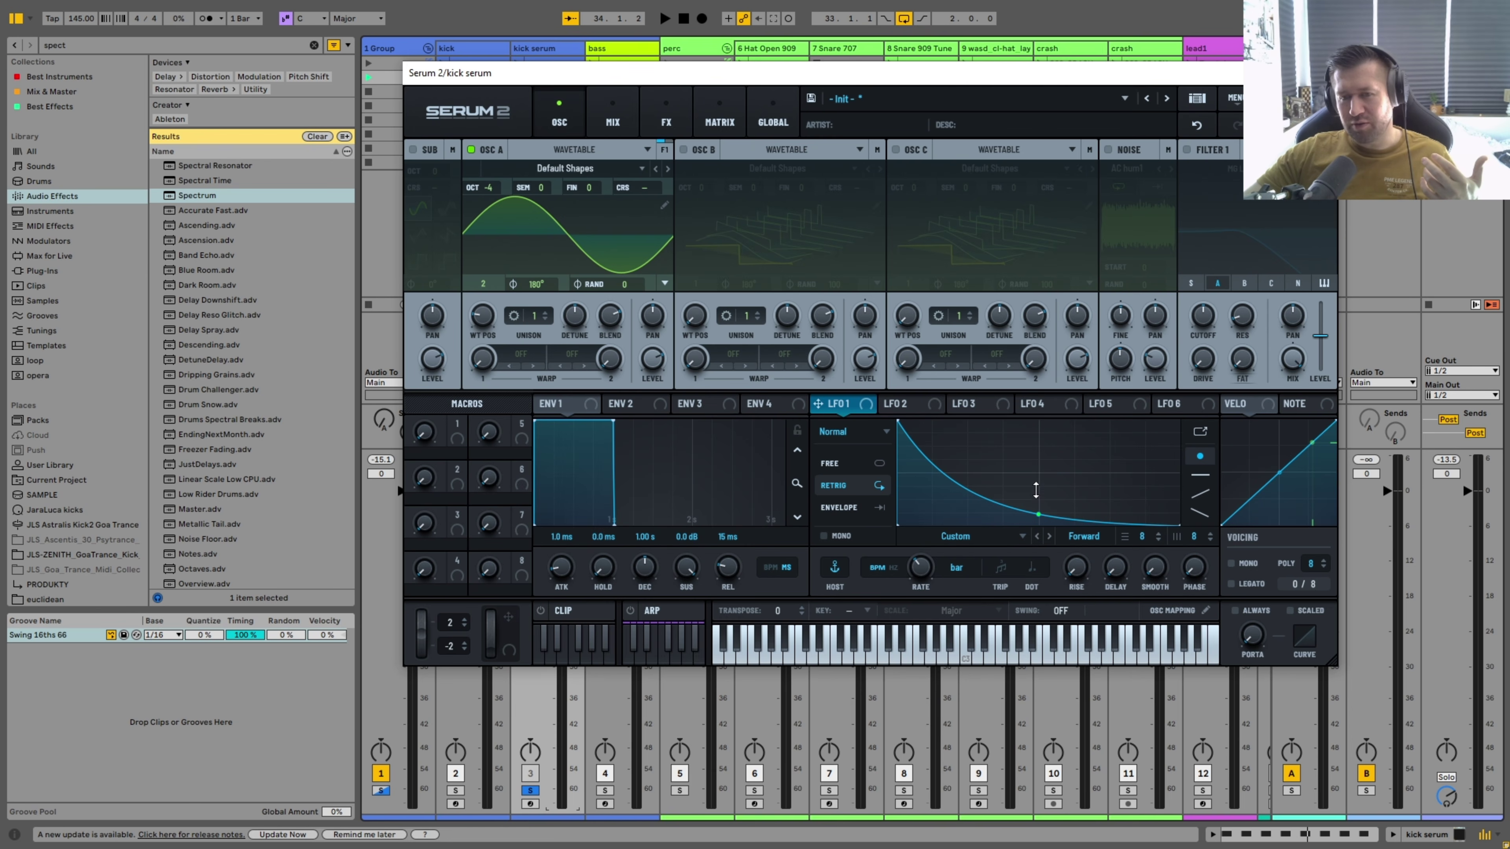
Assign LFO 1 to oscillator A's coarse pitch at about 89% and play the kick to hear the pitch drop.
left_click_drag(818, 404, 643, 195)
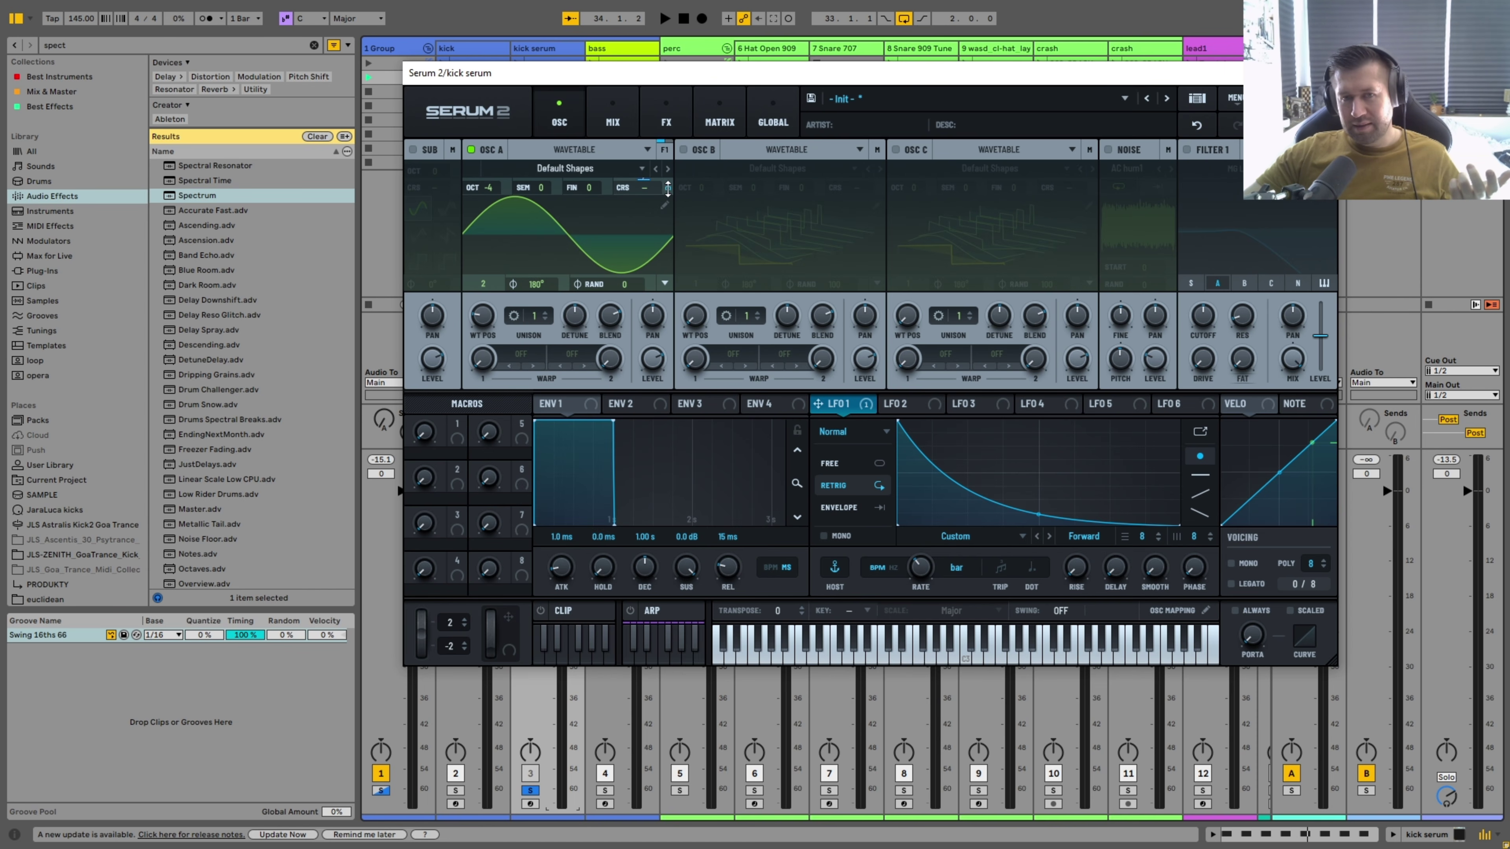
mouse_move(669, 188)
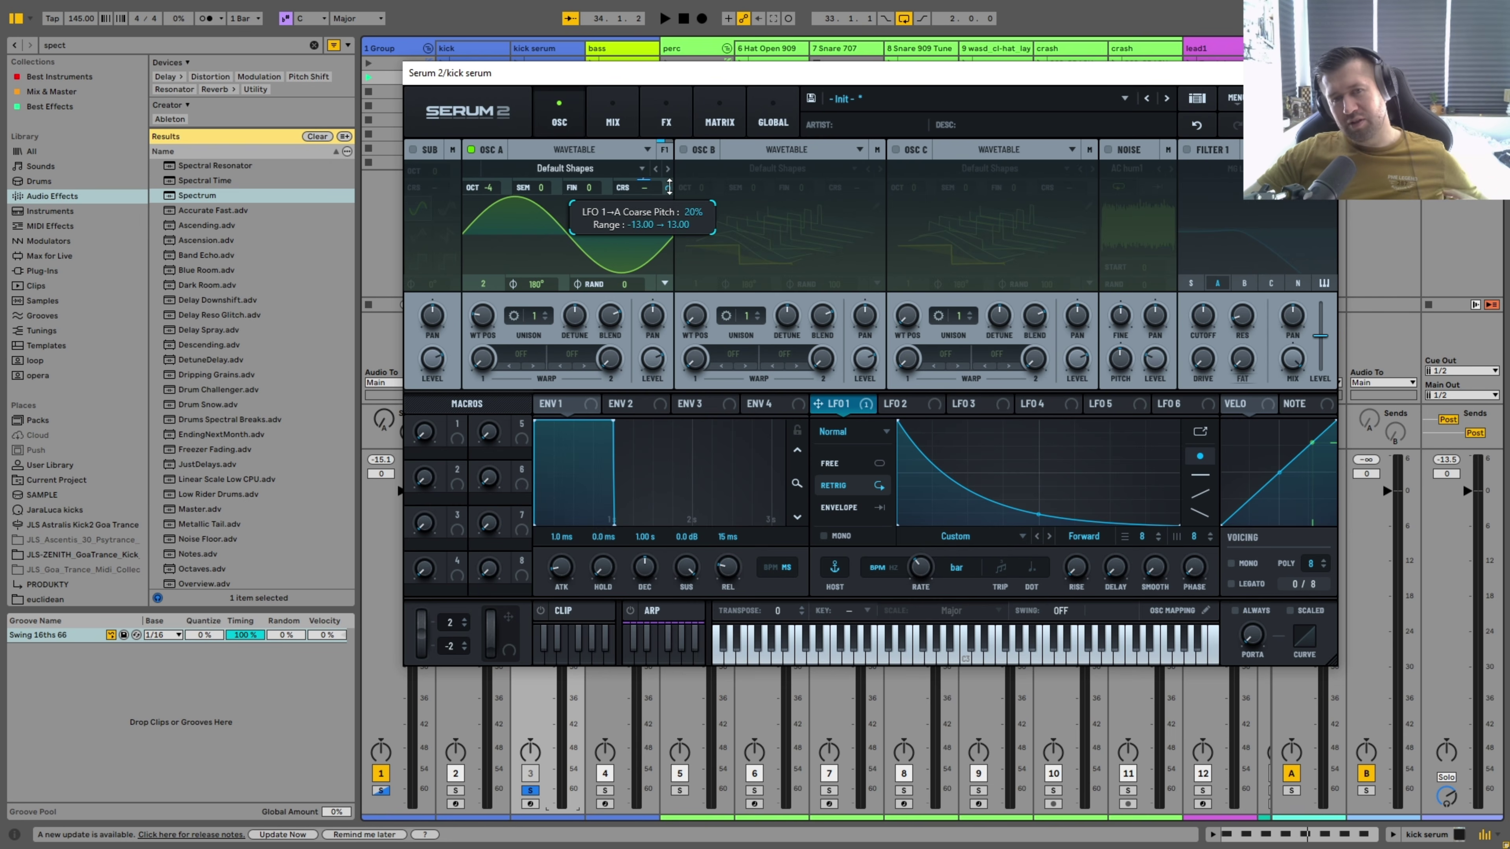
left_click_drag(669, 187, 701, 75)
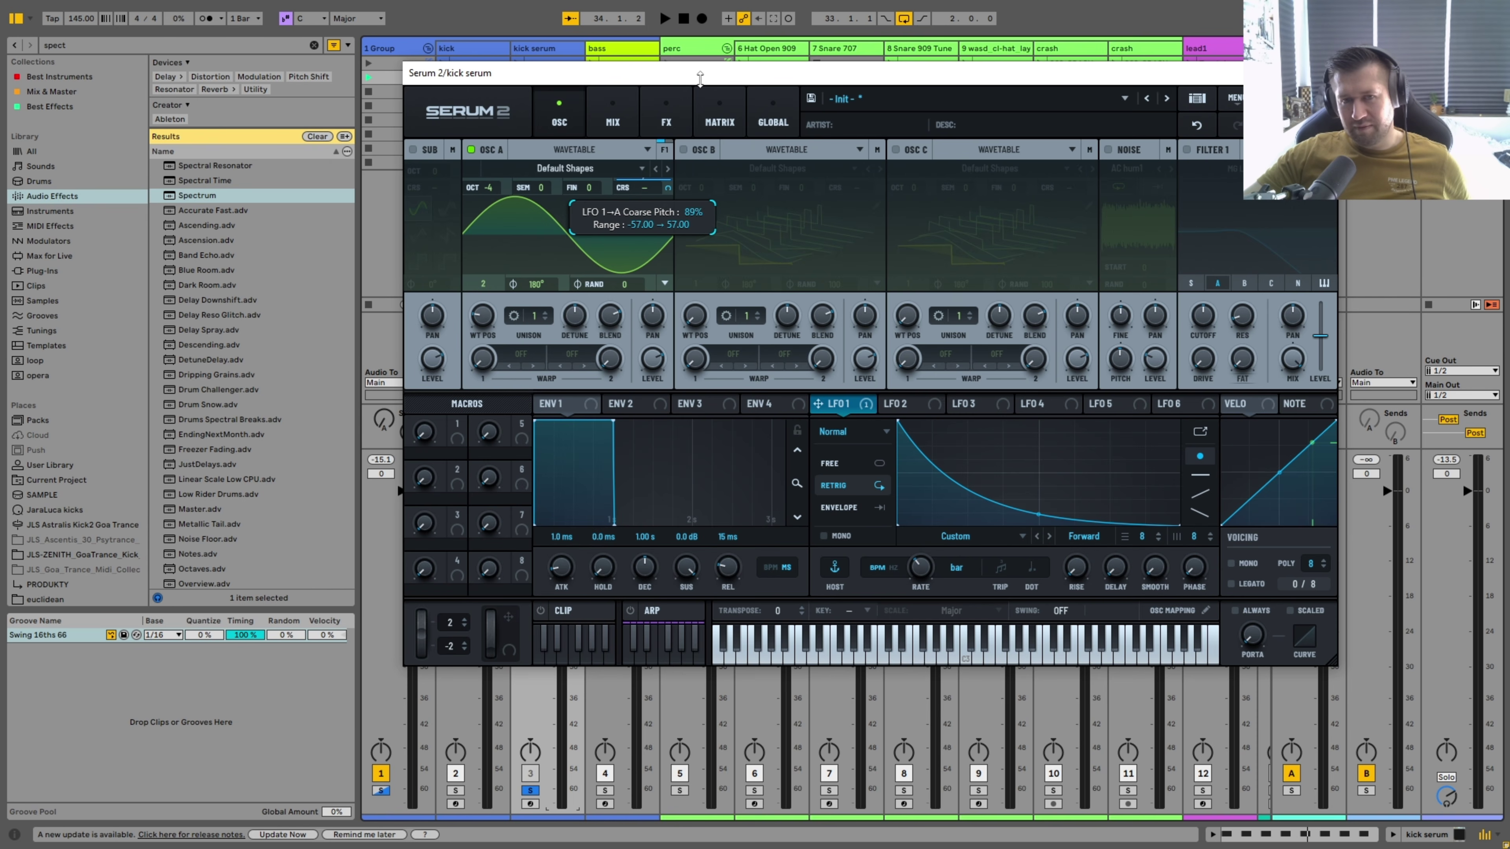
left_click_drag(700, 76, 701, 78)
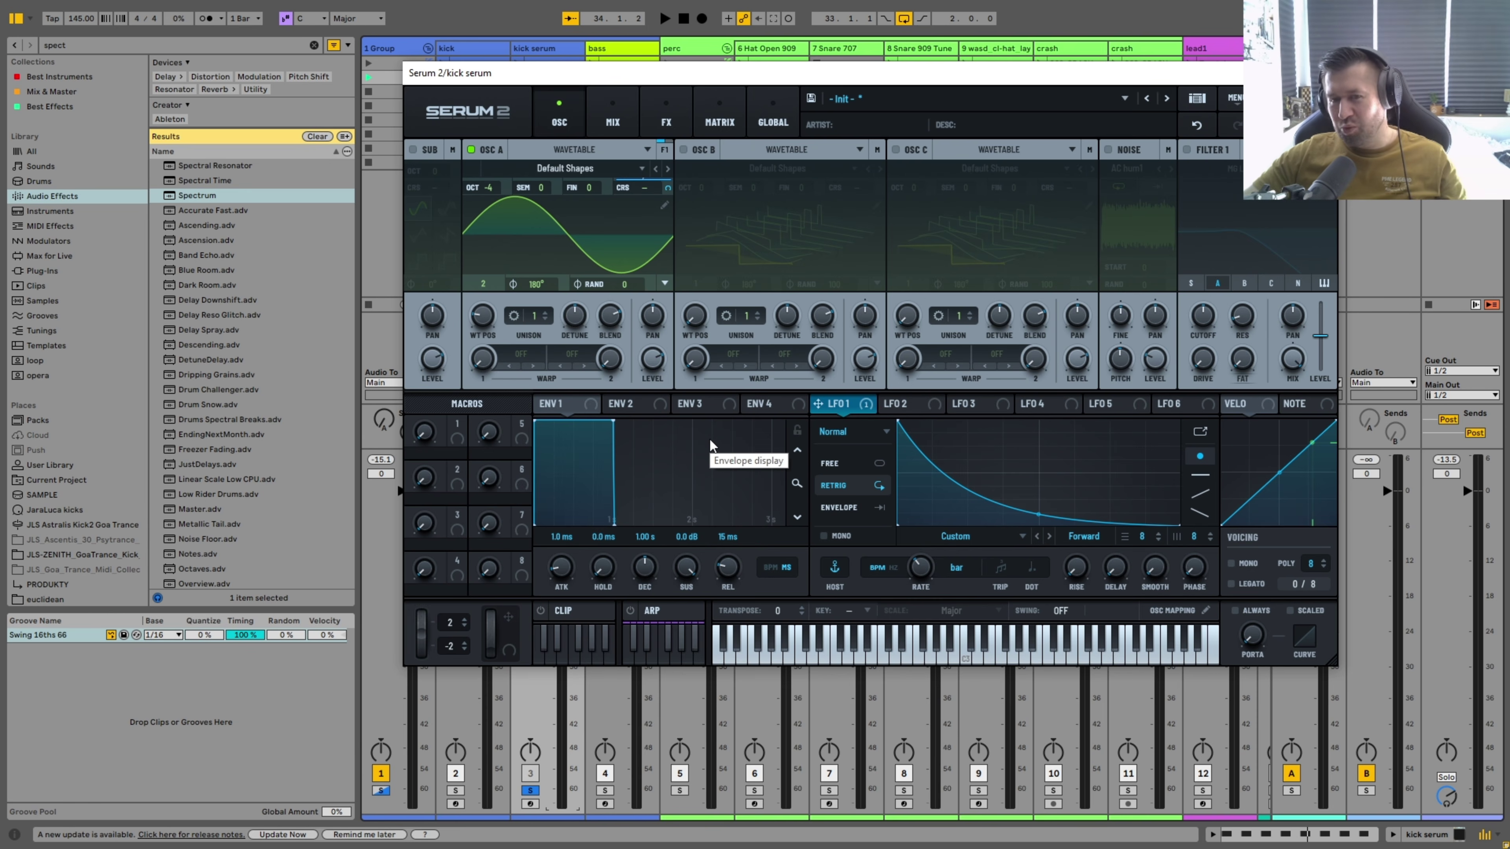
key("space")
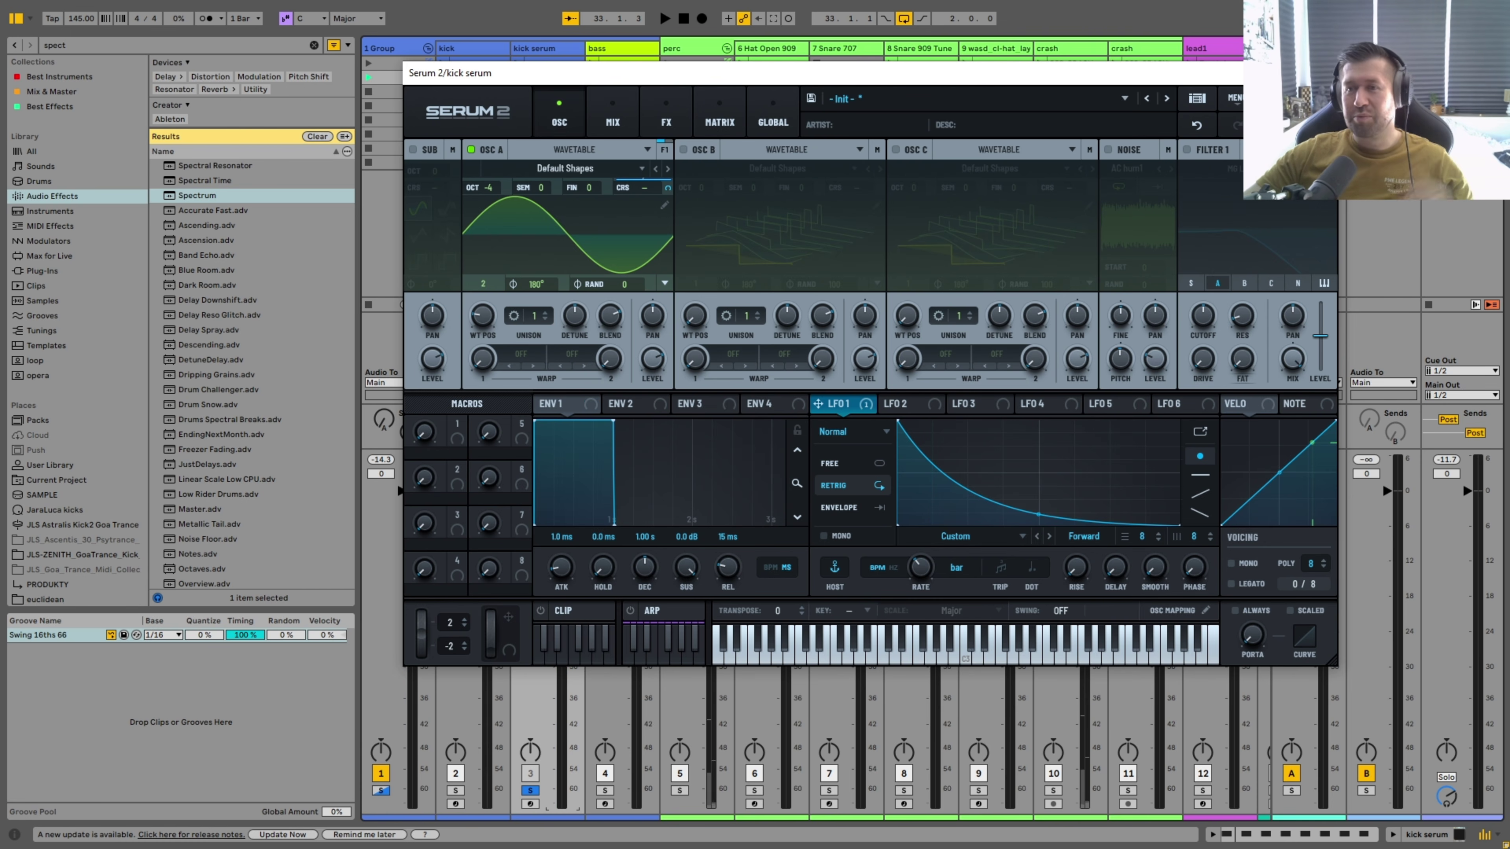
Hide the synth window, play the kick clip, show the kick serum track's devices and reopen the synth.
key("ctrl+alt+p")
key("space")
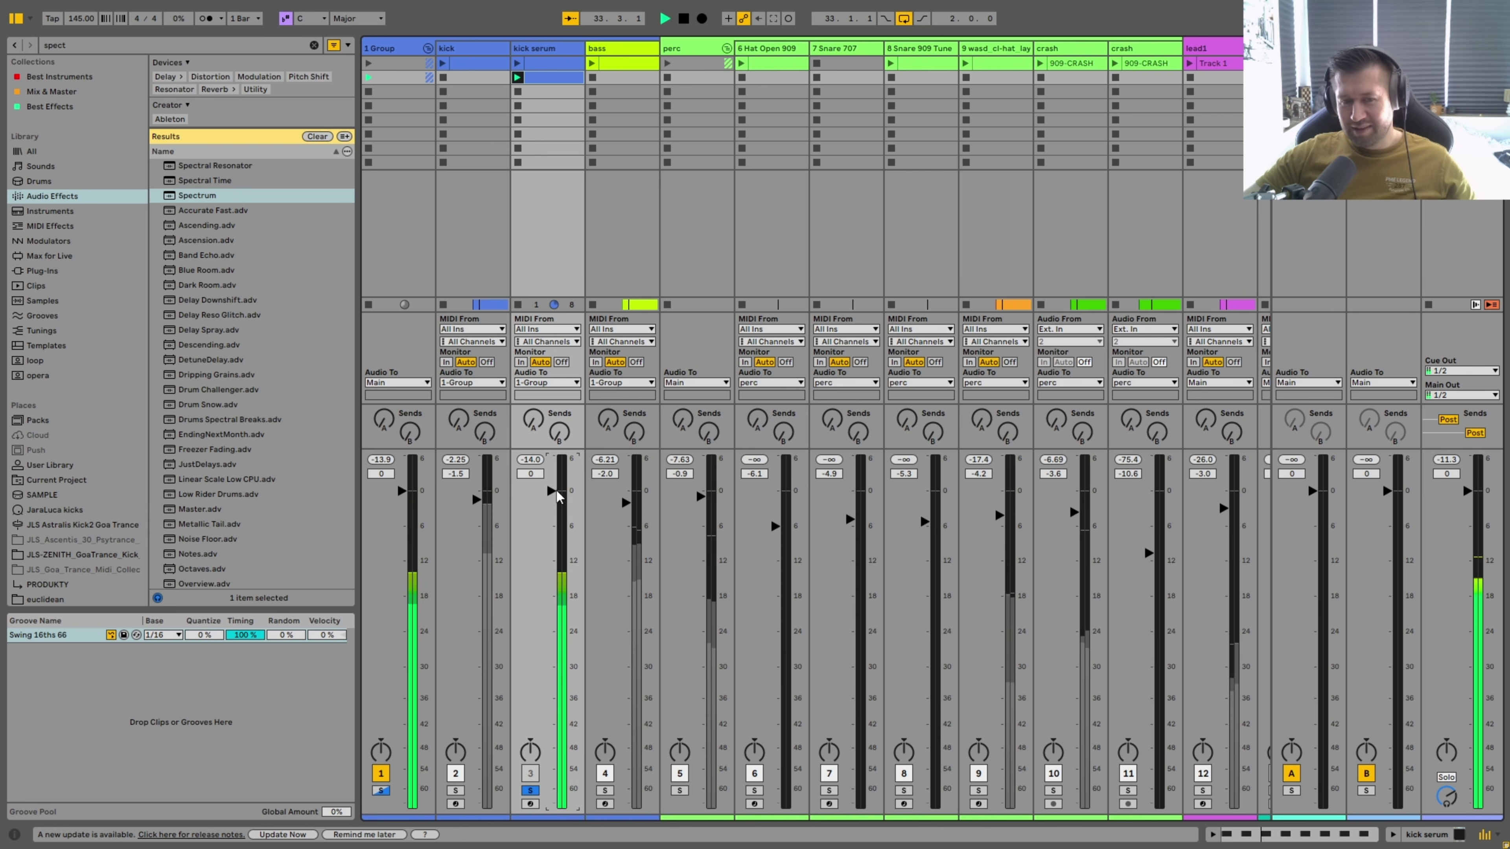
double_click(541, 48)
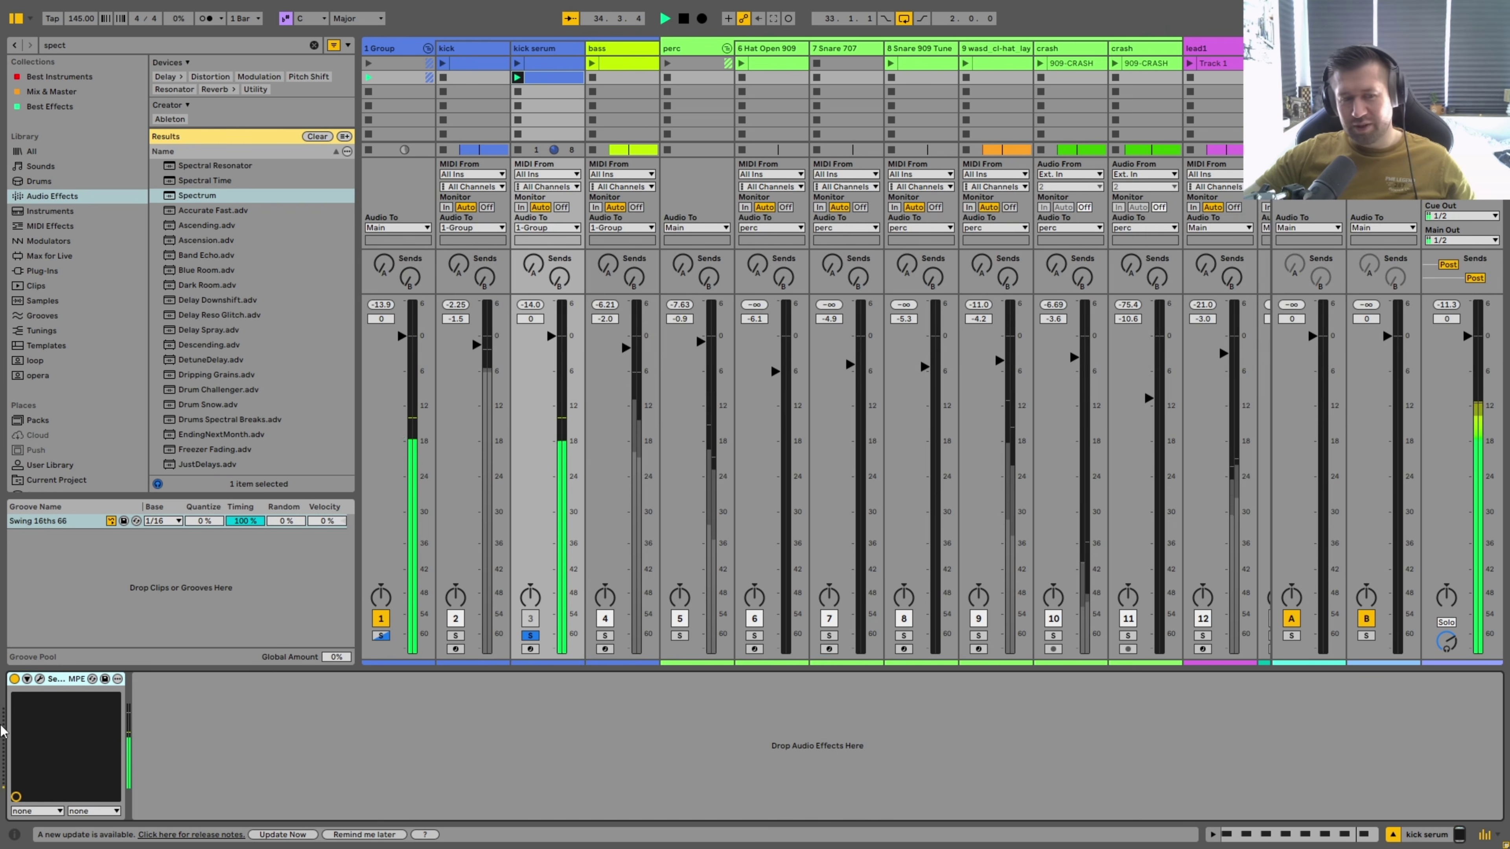
left_click(40, 680)
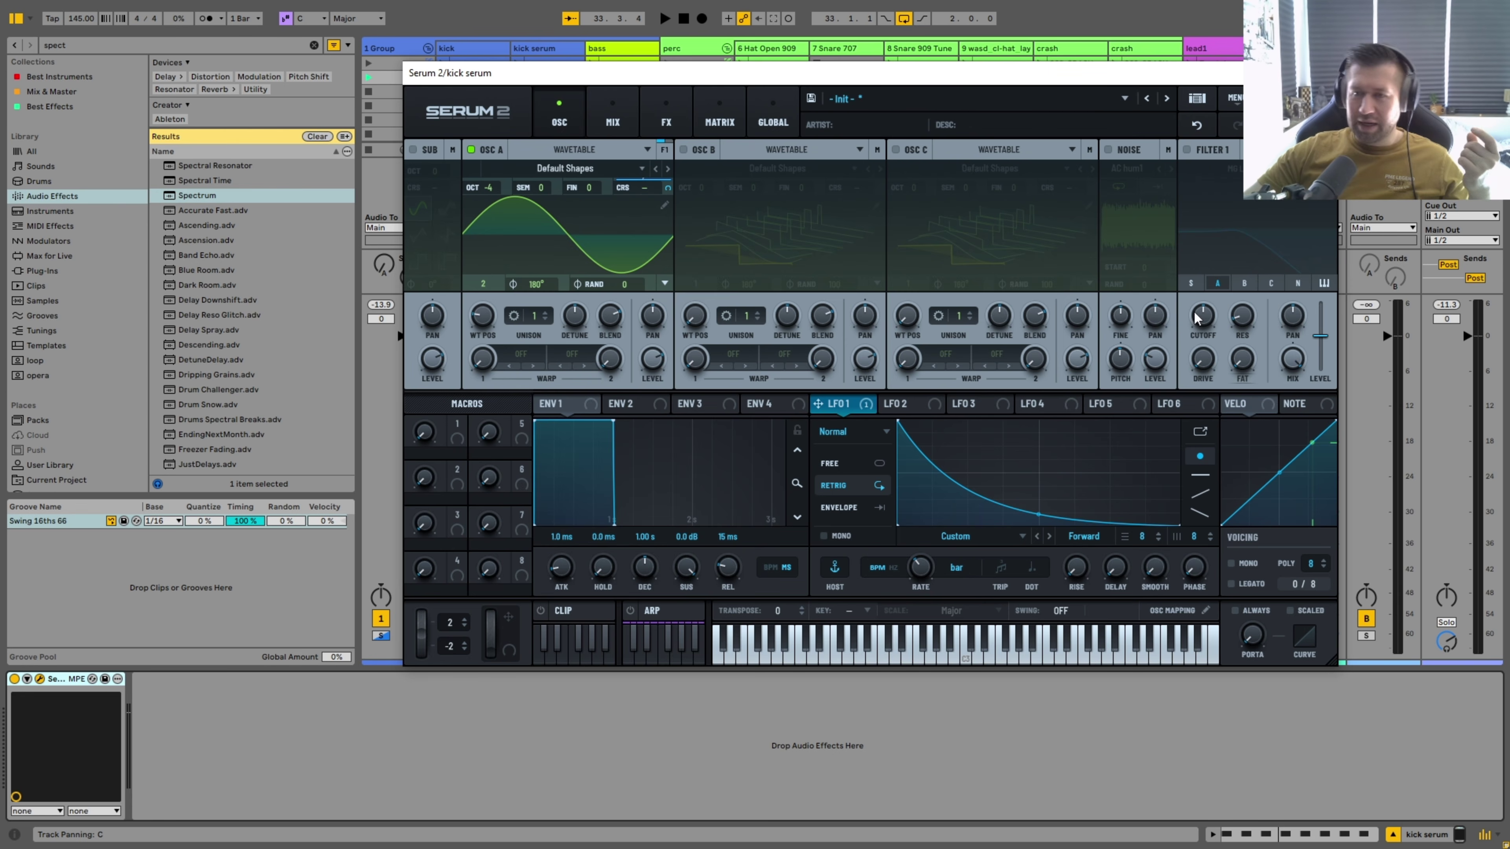
Enable Filter 1 and set its type to EMS Ladder from the S2 Filters.
left_click(1187, 150)
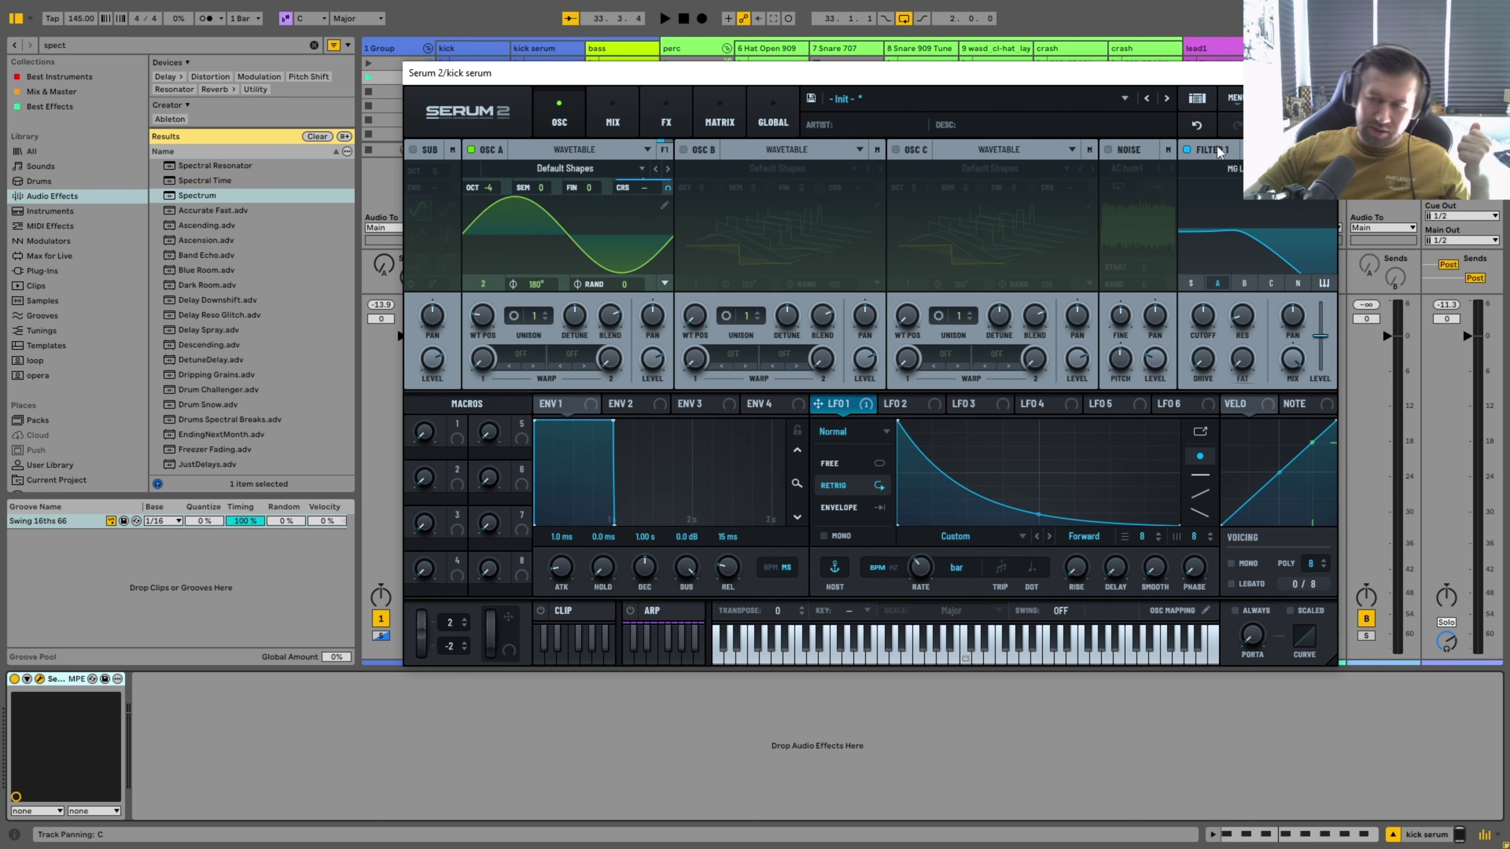
left_click(1231, 169)
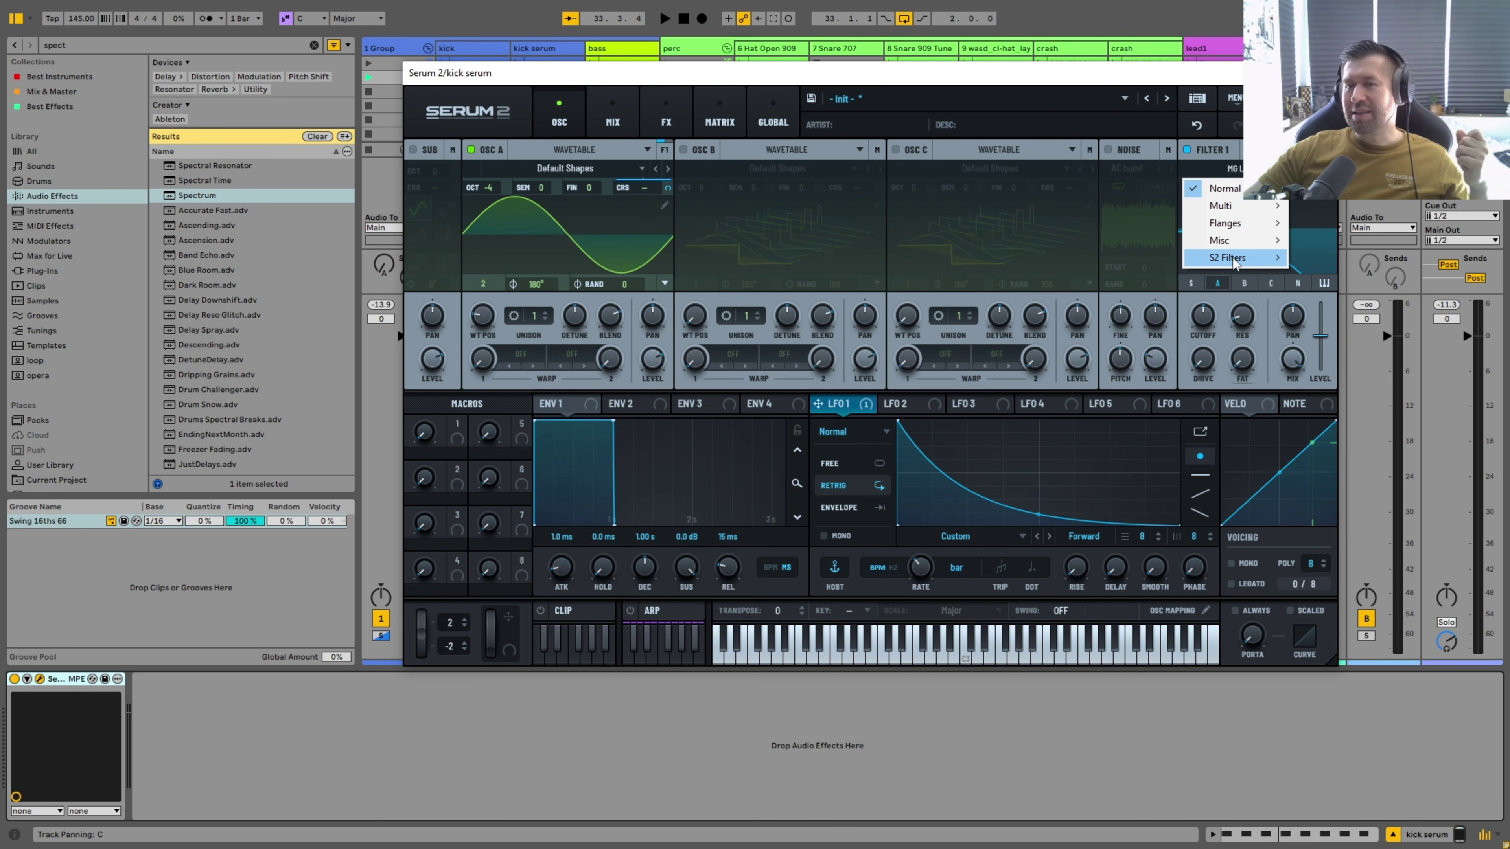
mouse_move(1235, 266)
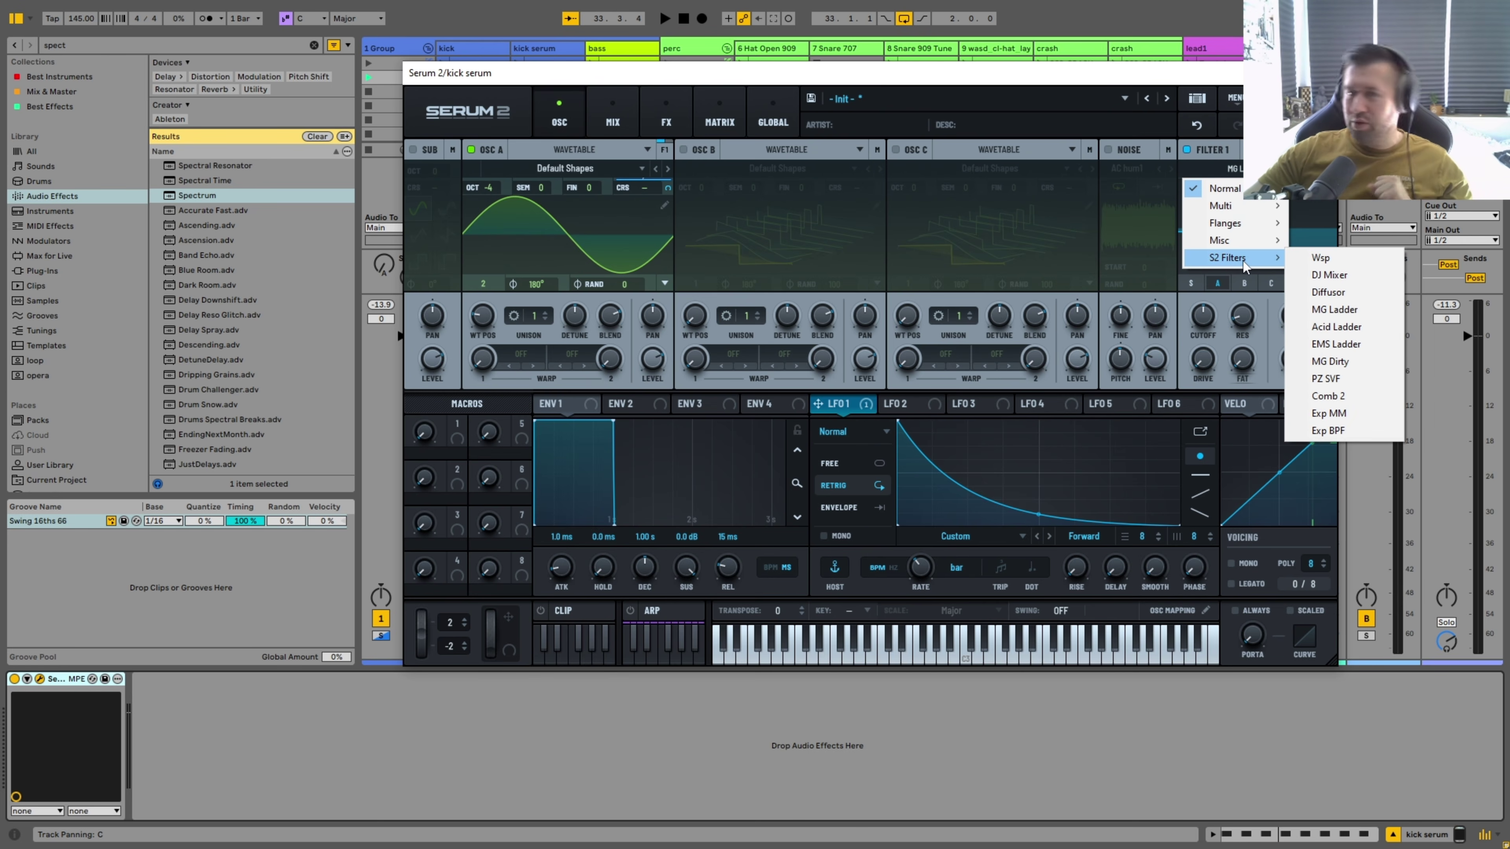
left_click(1346, 347)
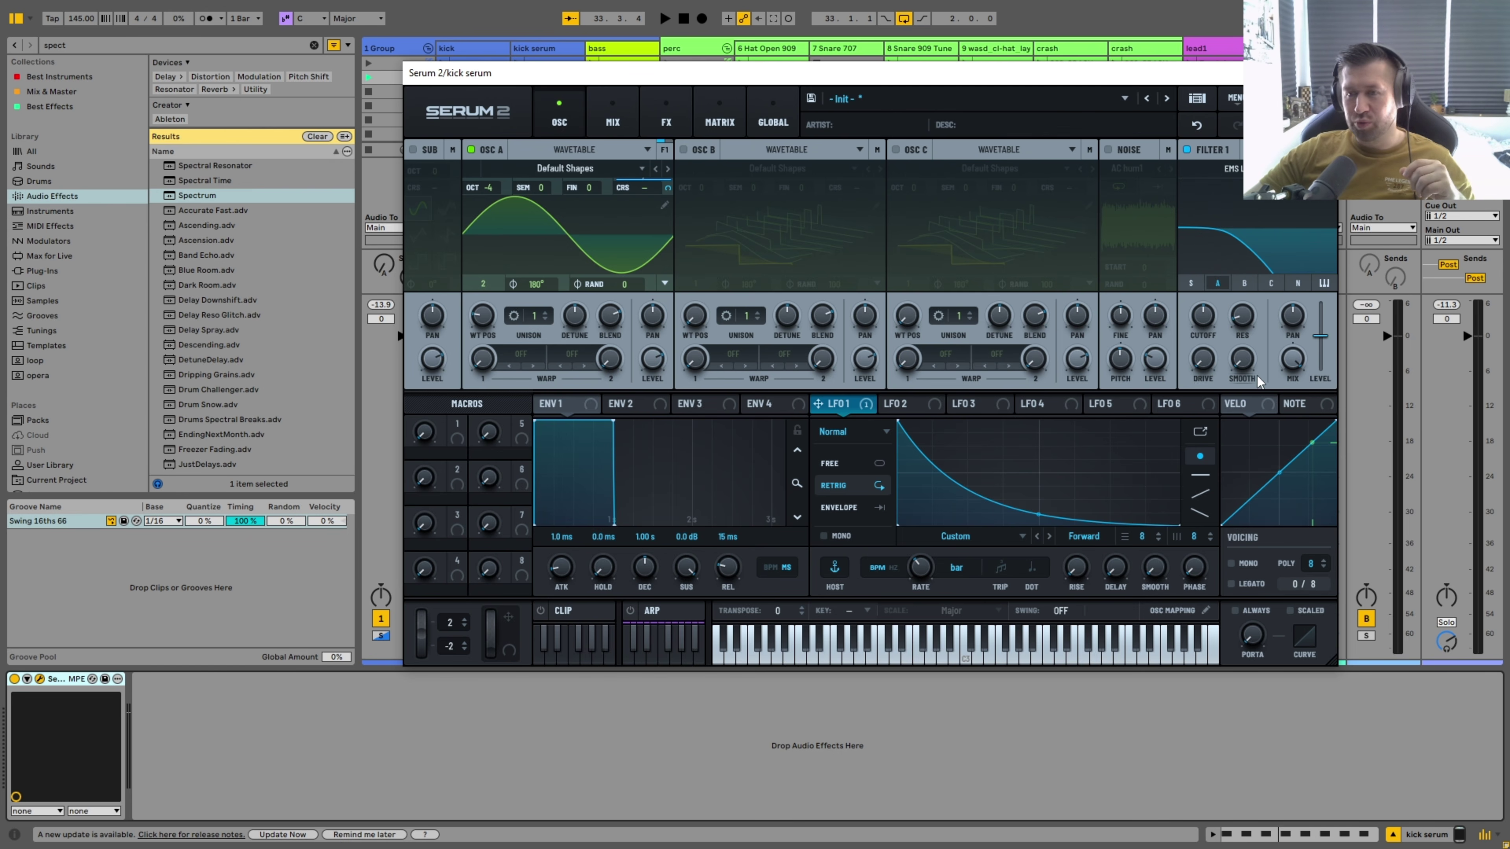
left_click(1230, 168)
mouse_move(1256, 265)
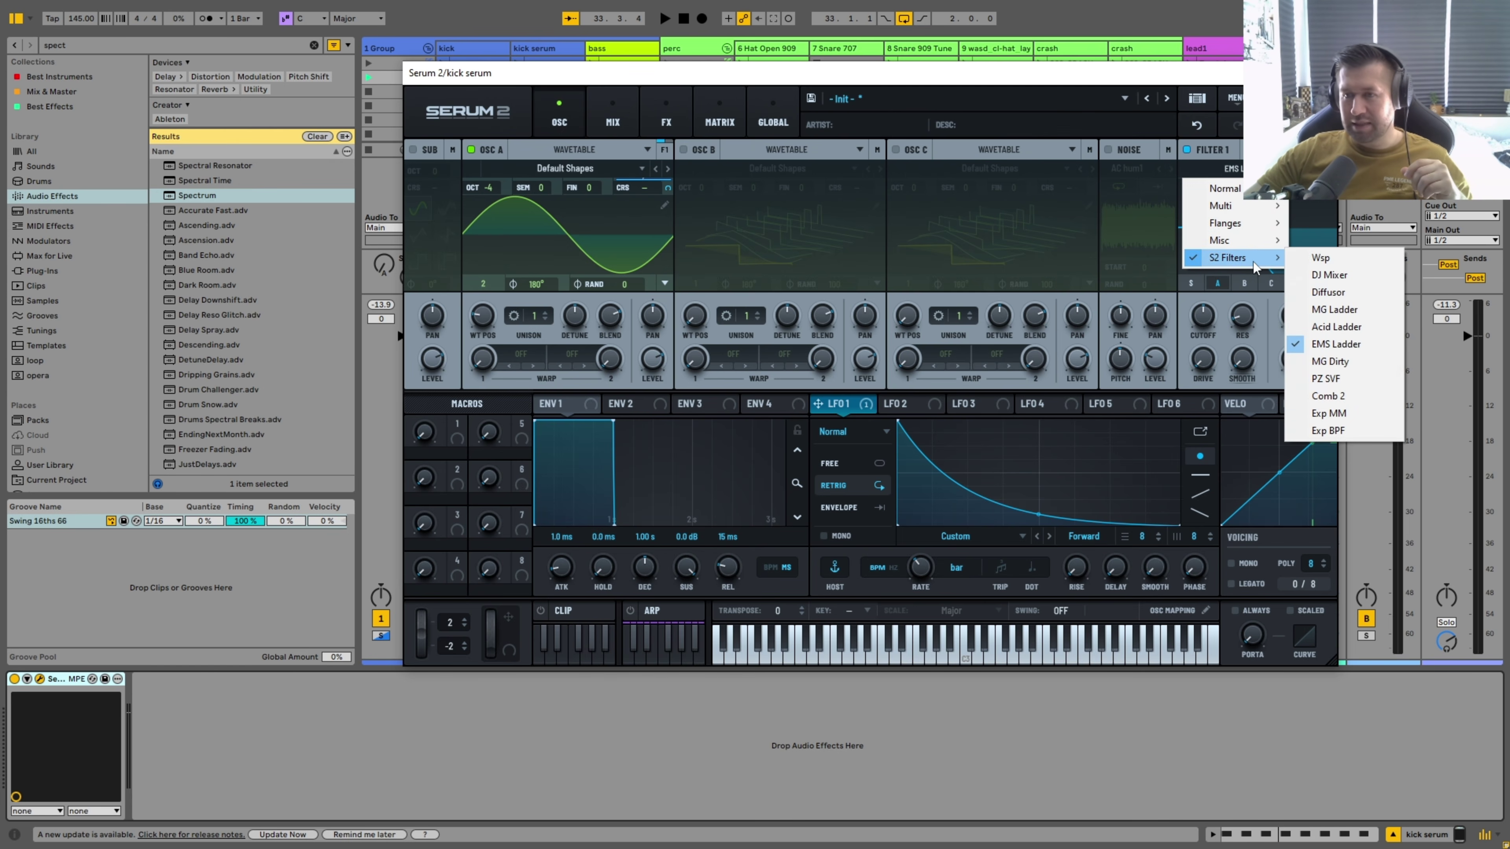
left_click(1204, 307)
Lower Filter 1's cutoff and modulate it with LFO 1 at about 79% while the kick plays.
left_click_drag(1210, 328, 1211, 349)
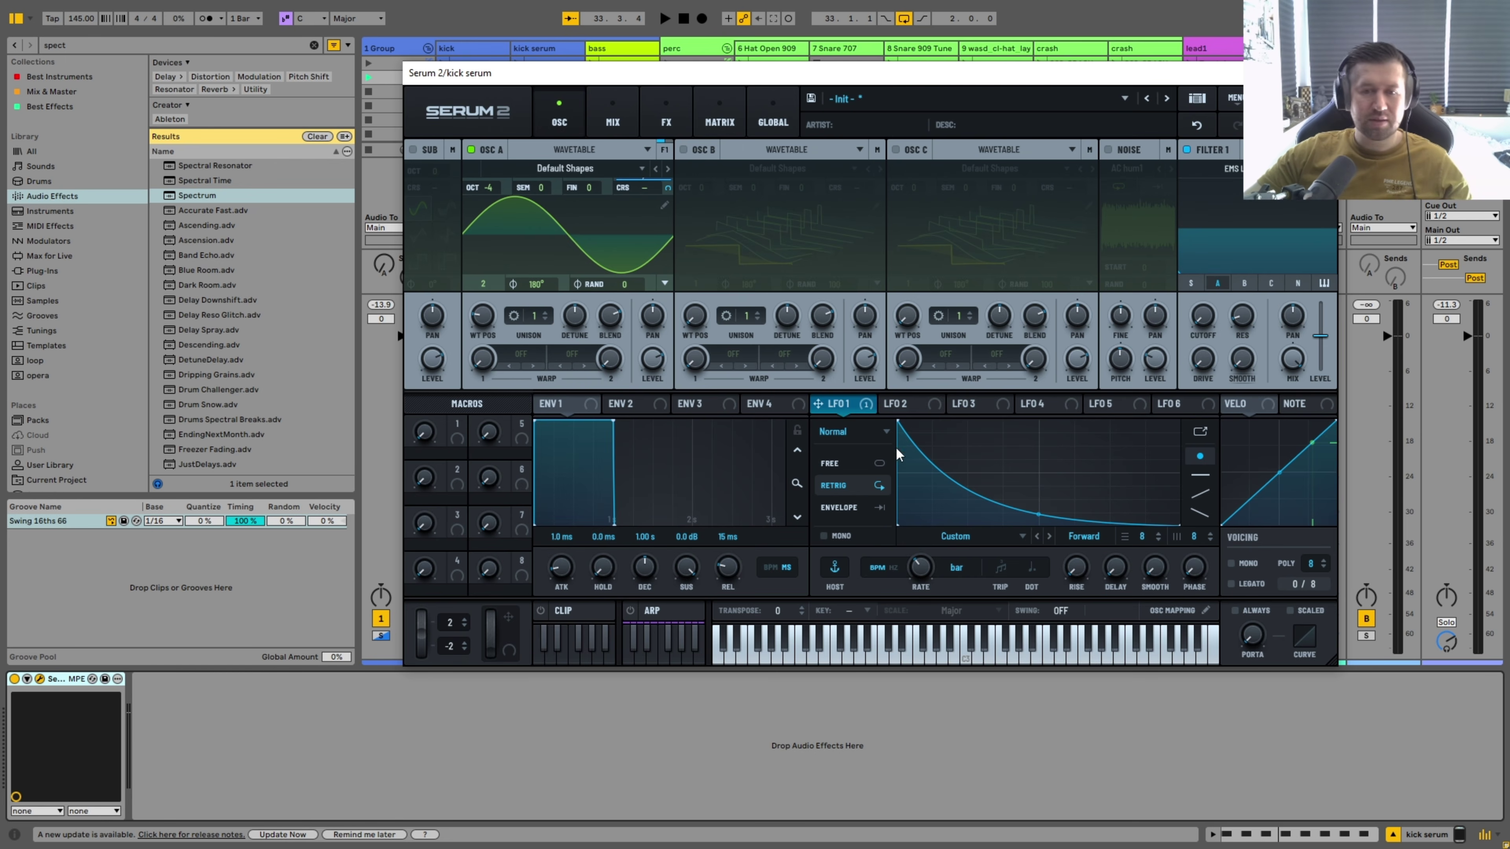
left_click_drag(858, 411, 1200, 324)
key("space")
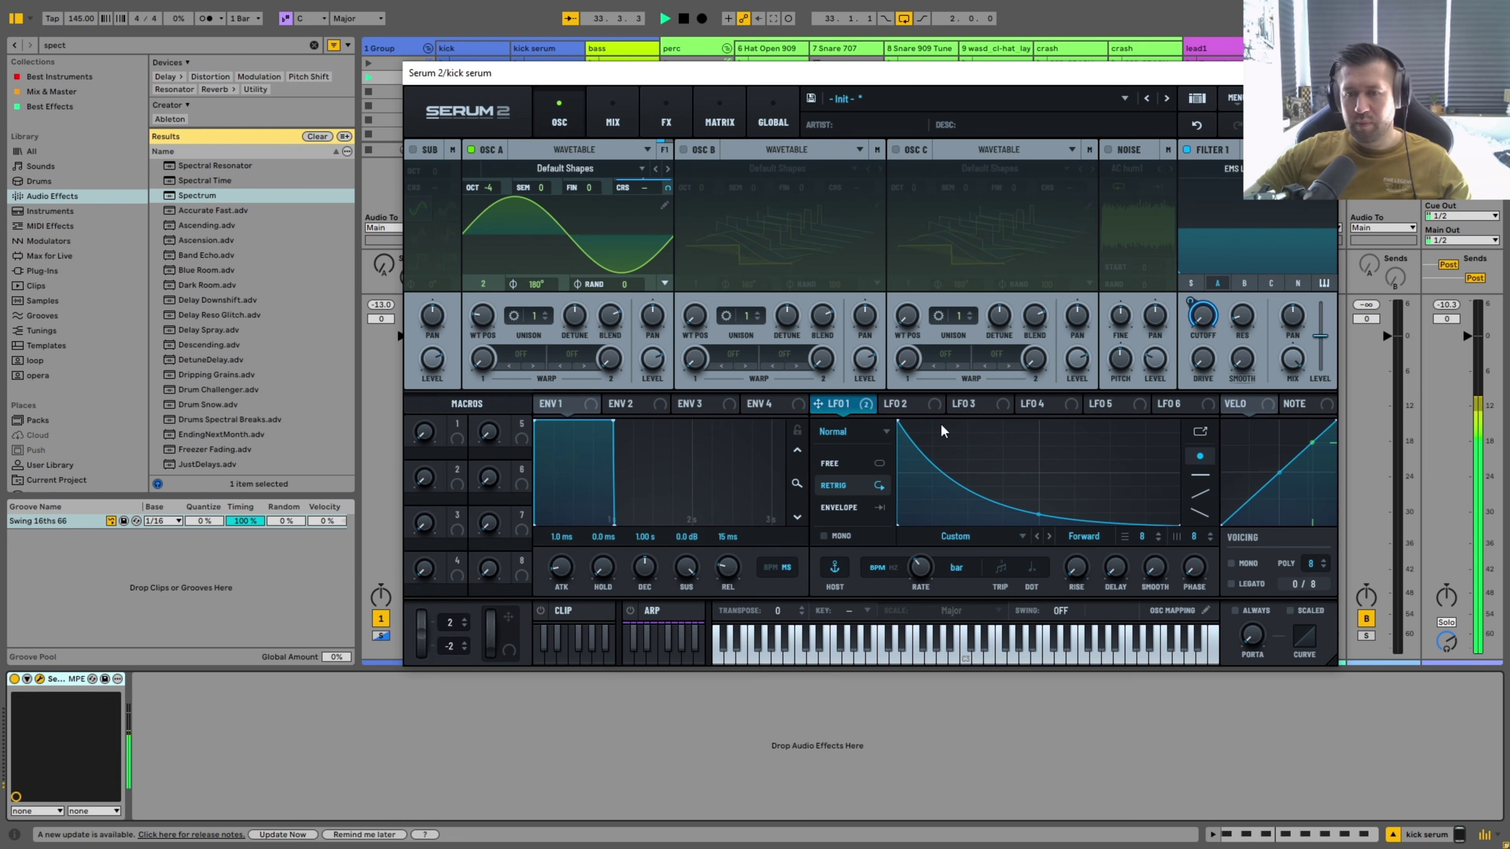
mouse_move(1189, 341)
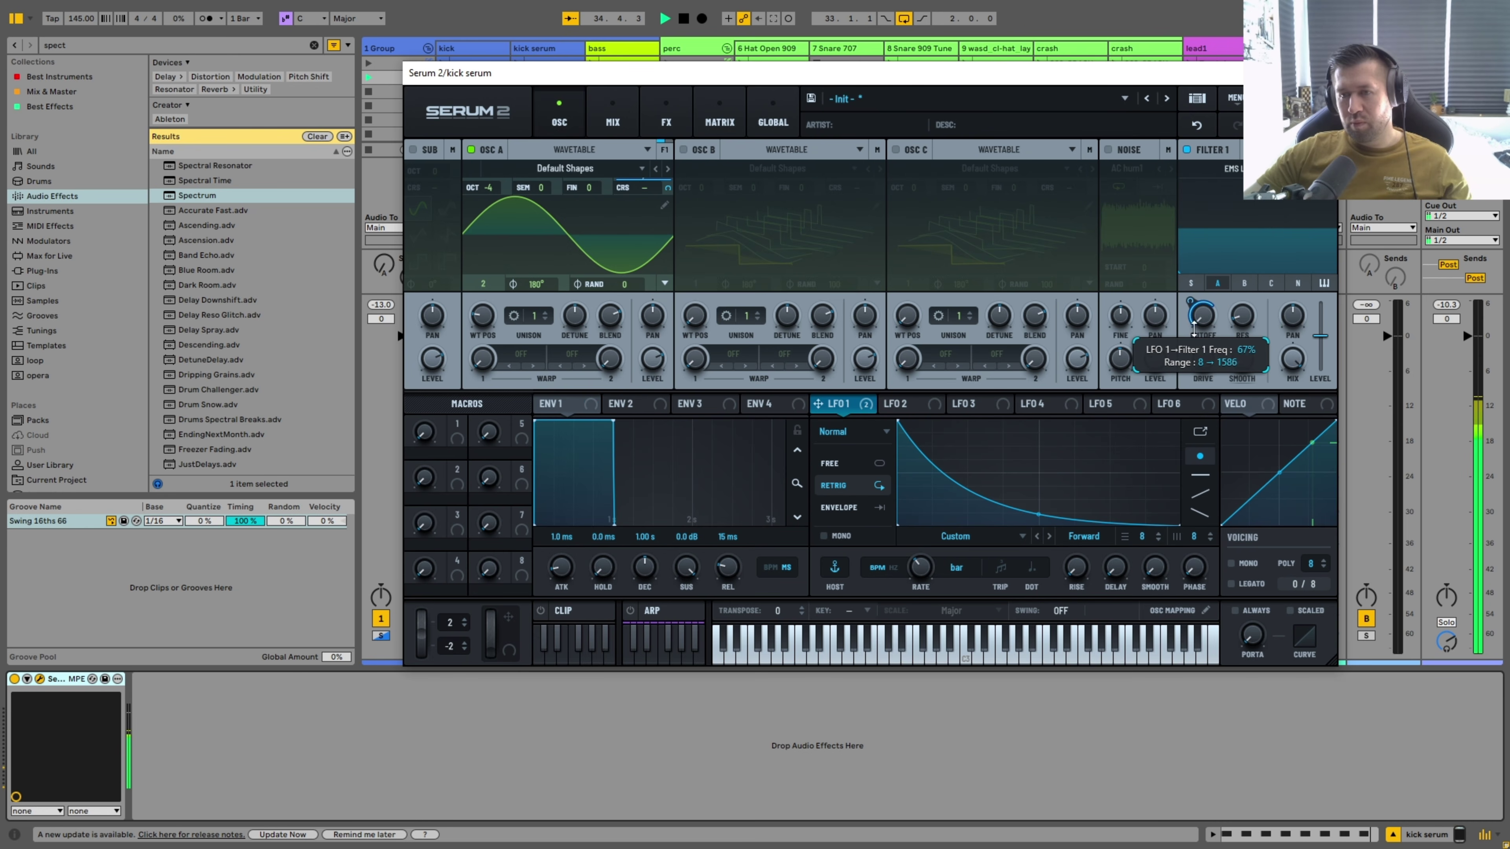
left_click_drag(1189, 341, 1188, 323)
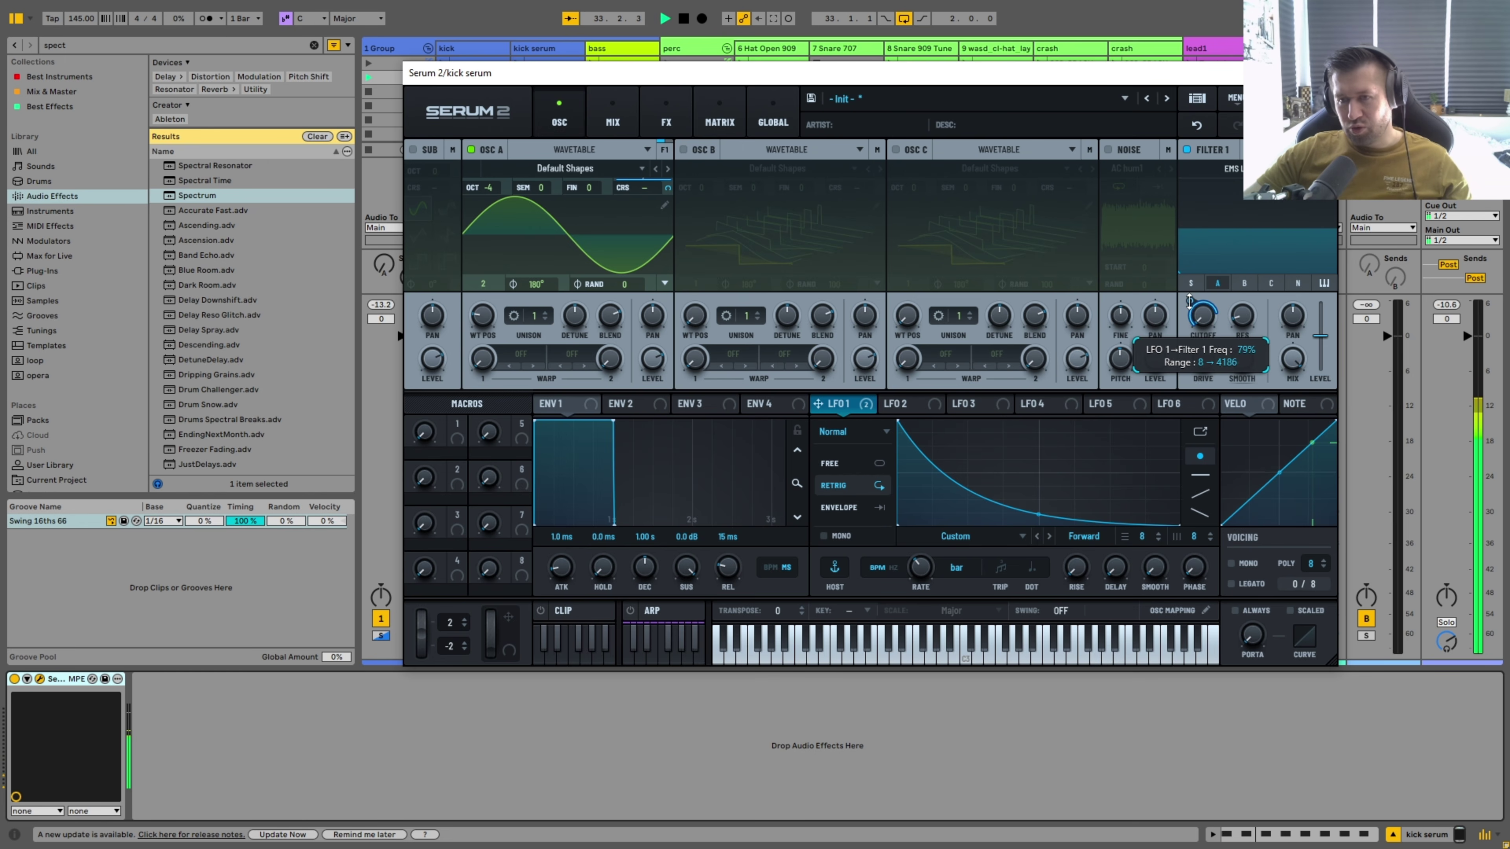
left_click_drag(1188, 330, 1249, 310)
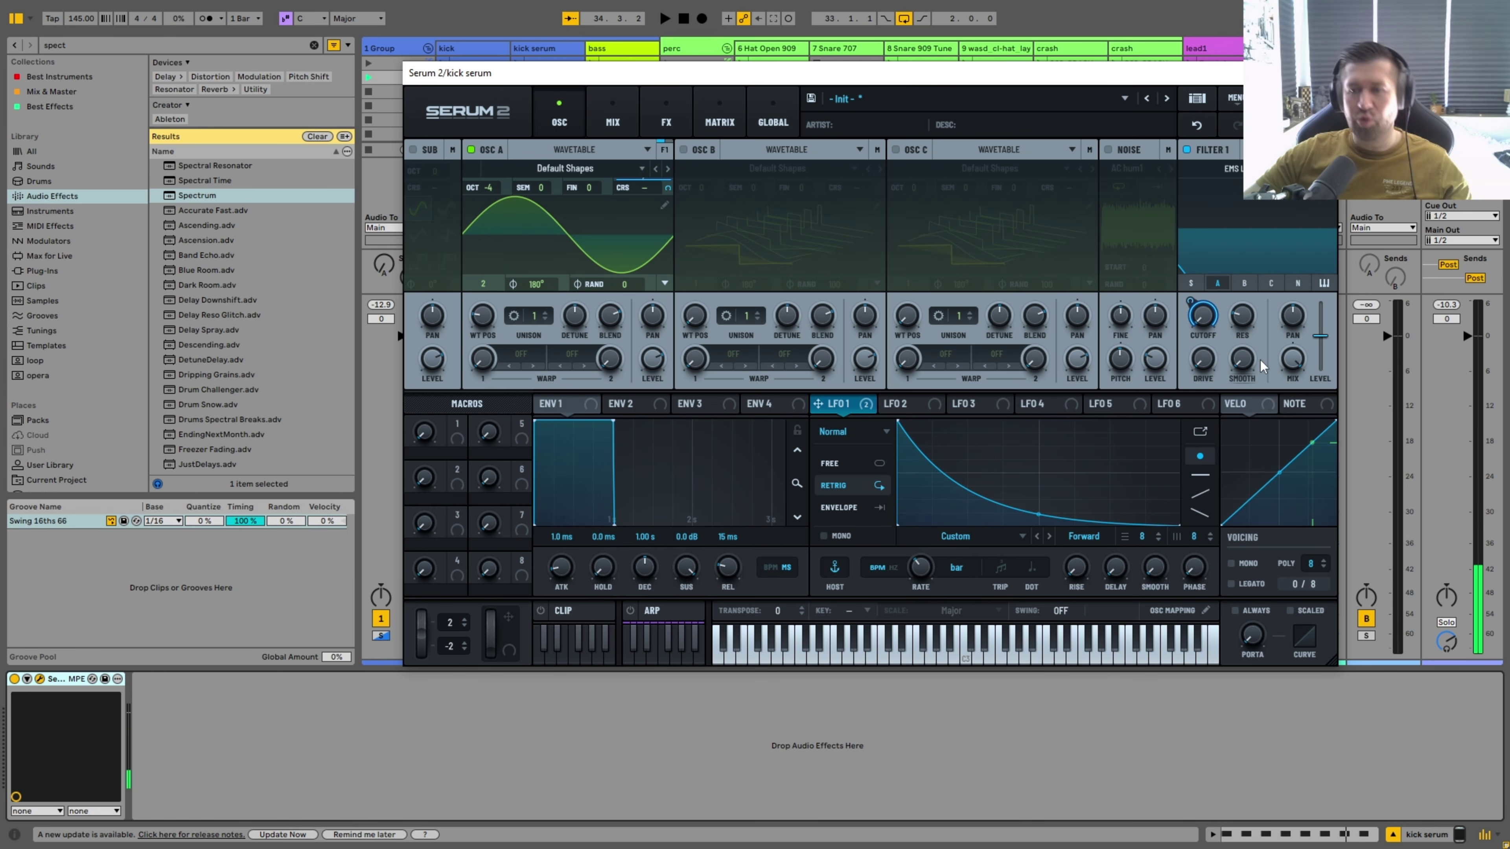
Raise Filter 1's smooth control to about 98% and increase its drive while auditioning the kick.
left_click_drag(1246, 374, 1253, 324)
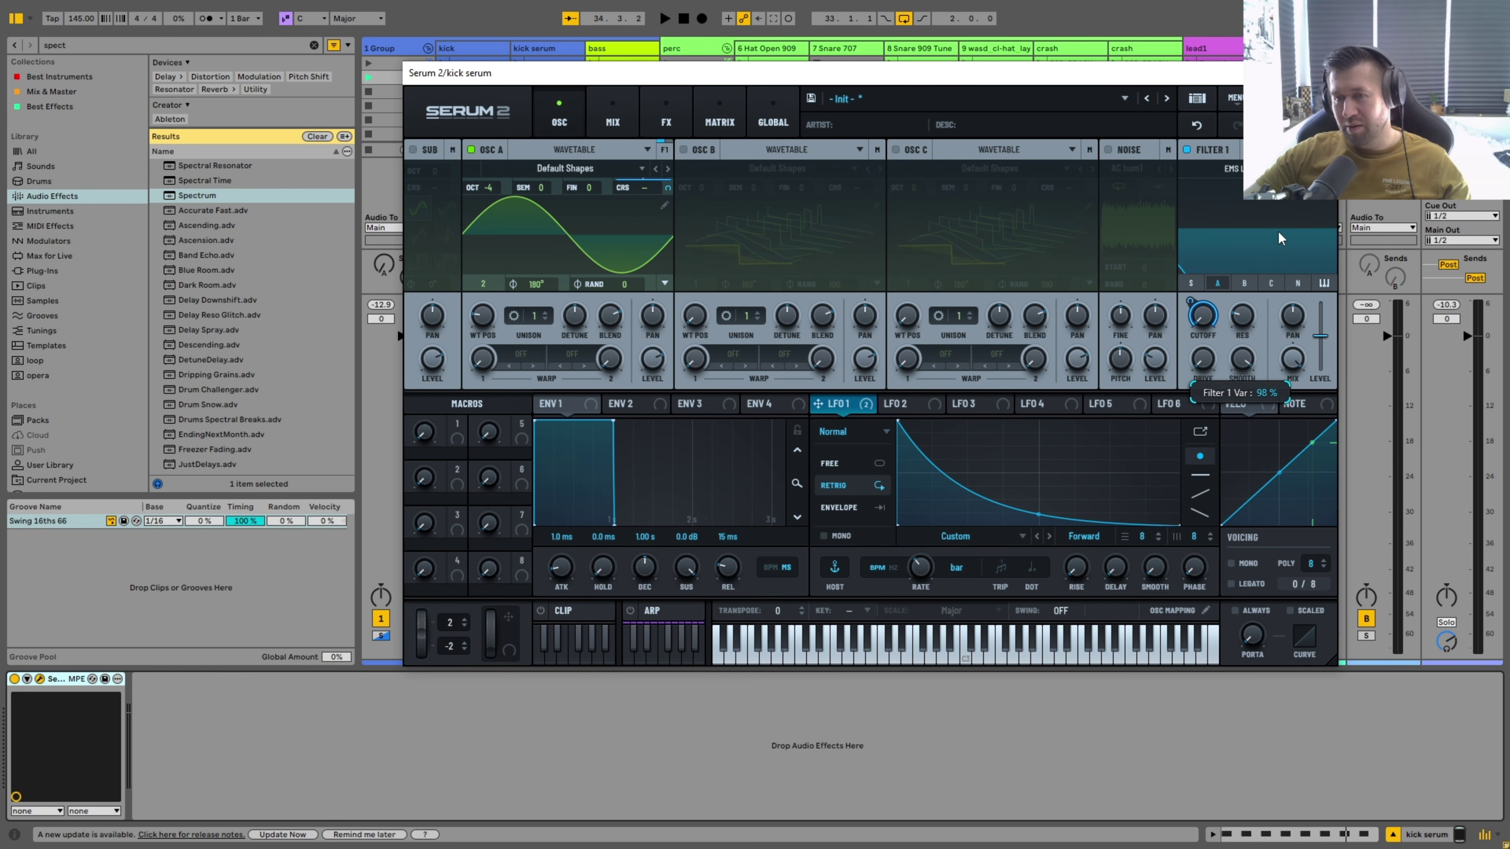
left_click_drag(1268, 399, 1274, 252)
key("space")
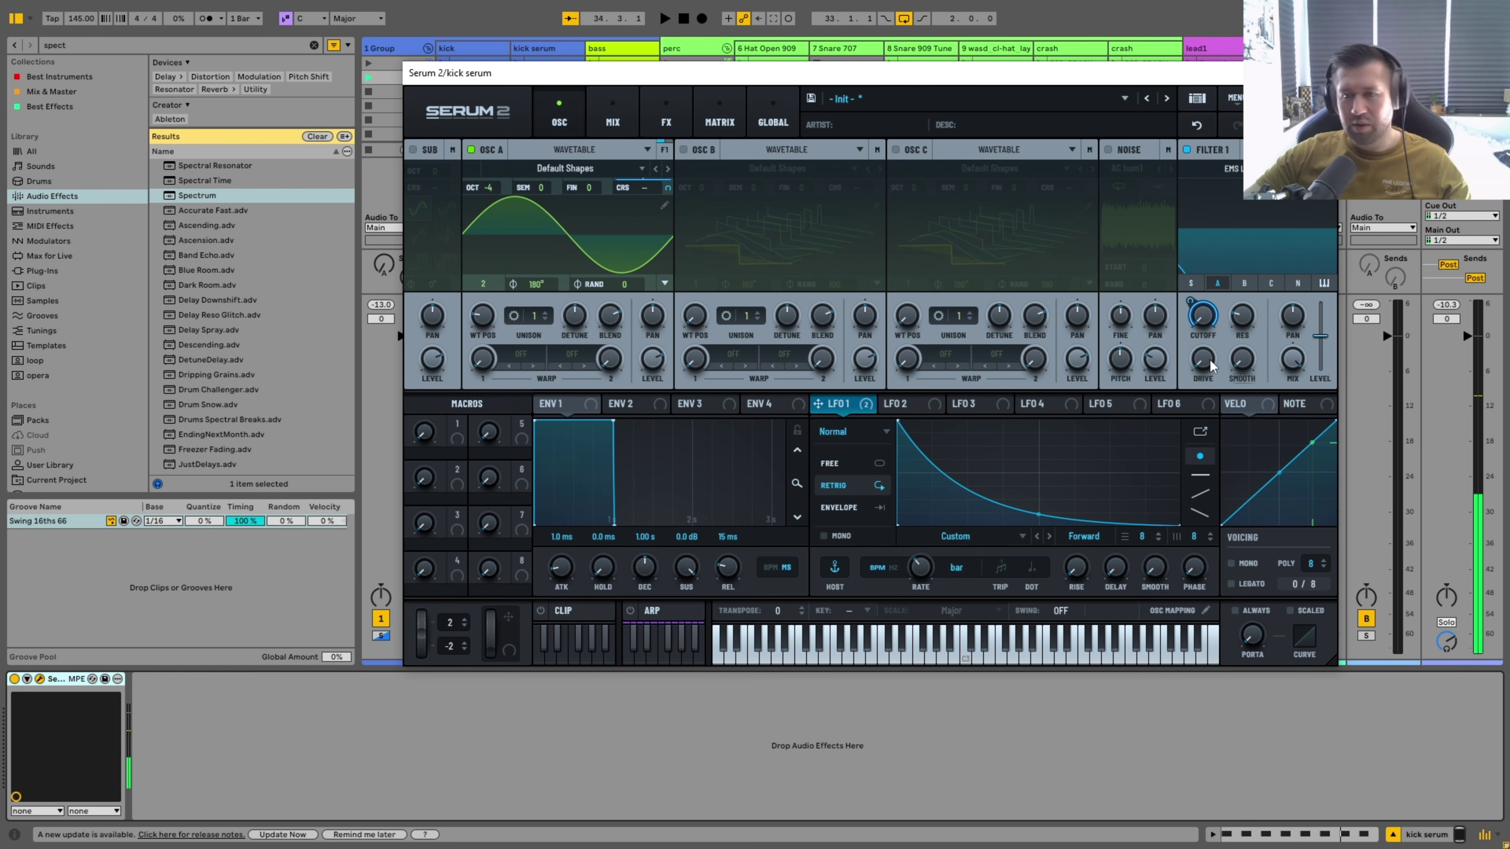
mouse_move(1211, 366)
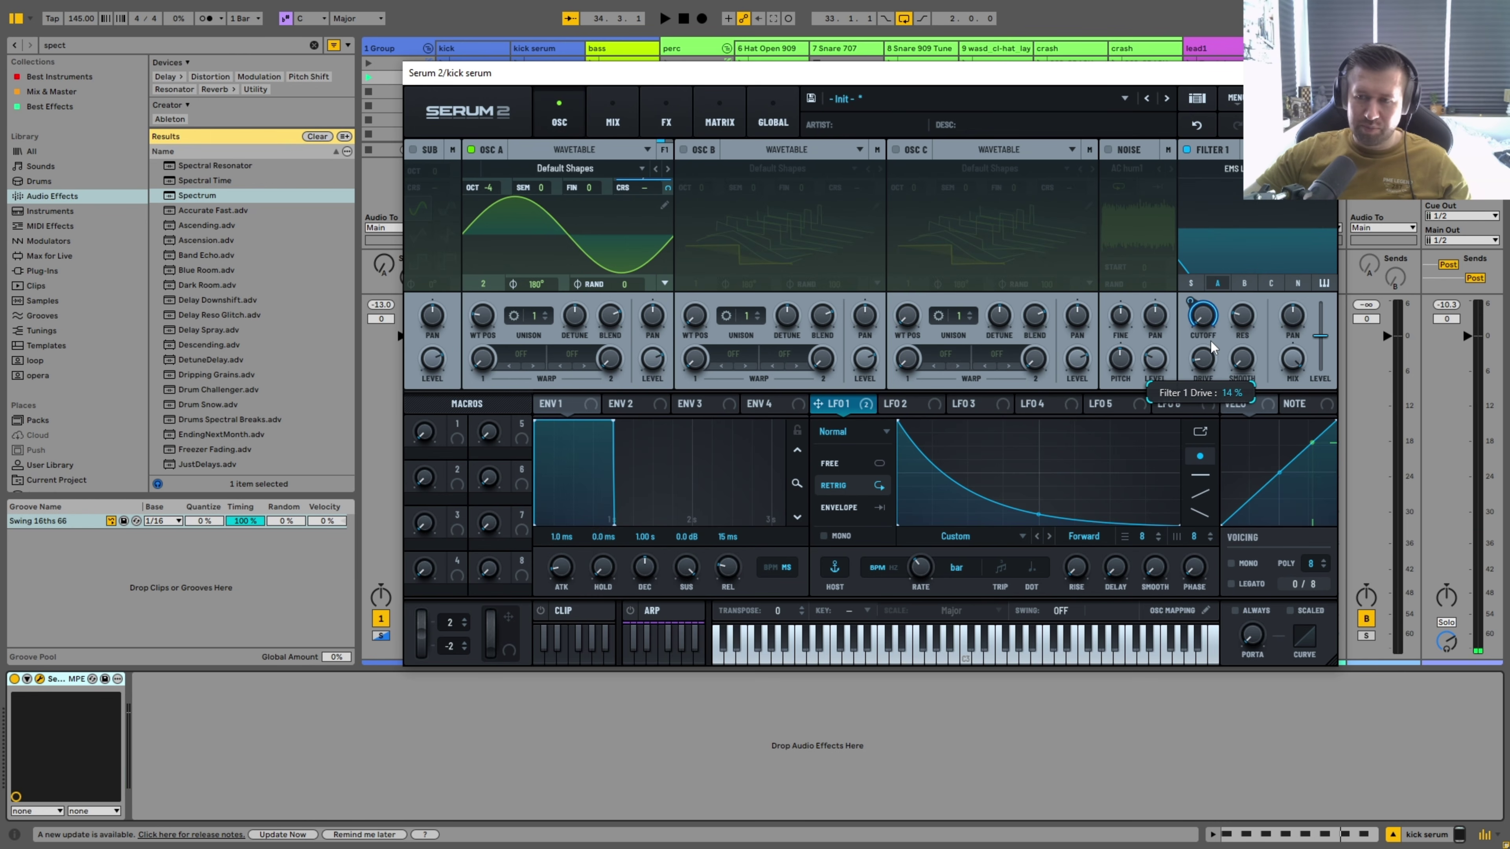
key("space")
left_click_drag(1213, 337, 1213, 340)
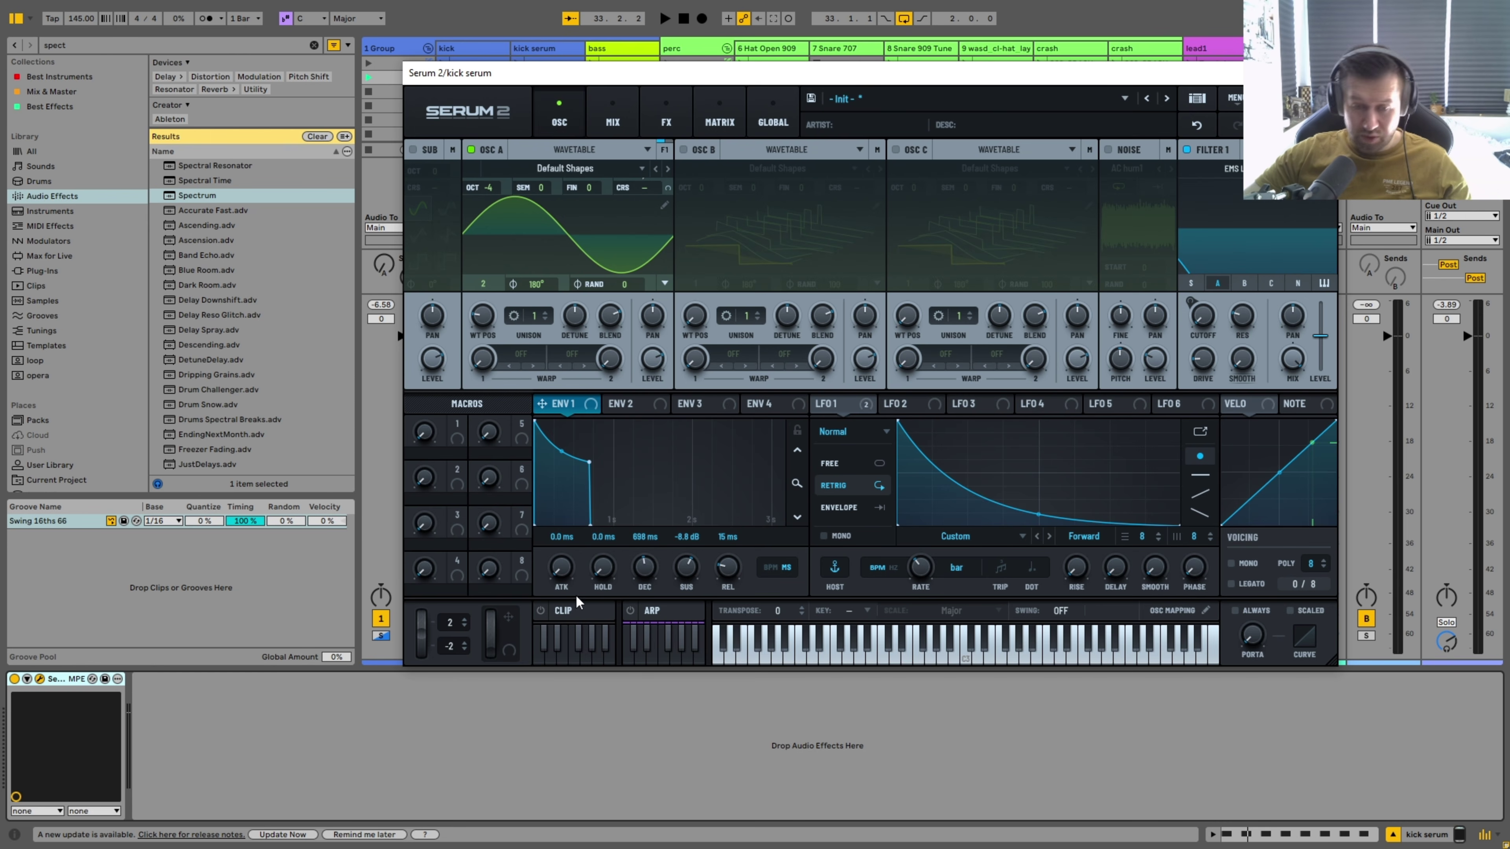
Shape Env 1 with a 0.5 ms attack, 430 ms decay, sustain at minus infinity and a longer release.
key("space")
mouse_move(588, 462)
left_mouse_down()
mouse_move(576, 467)
mouse_move(594, 463)
left_mouse_up()
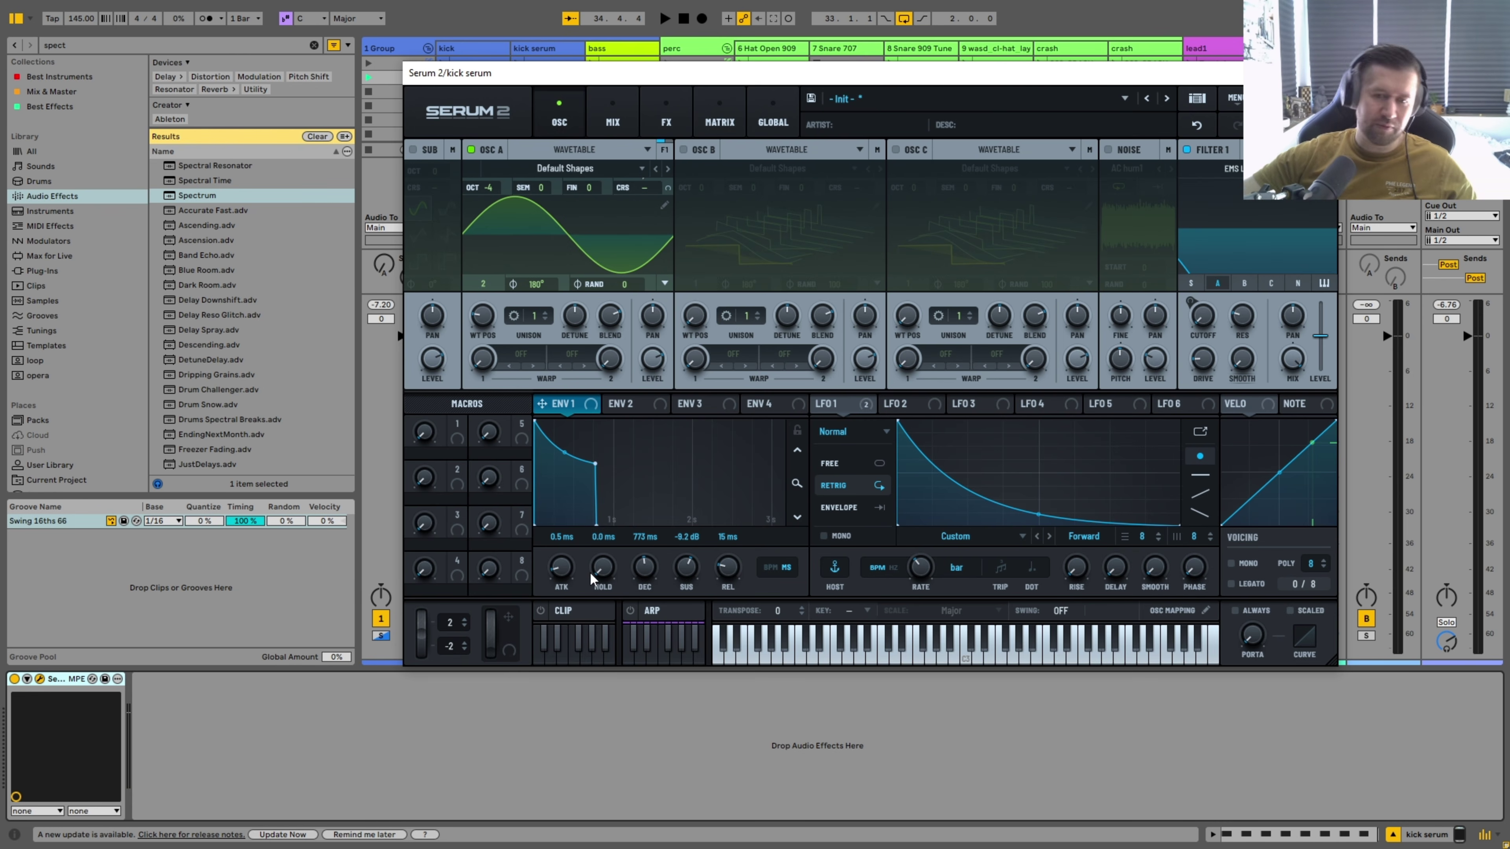
left_click_drag(687, 568, 711, 590)
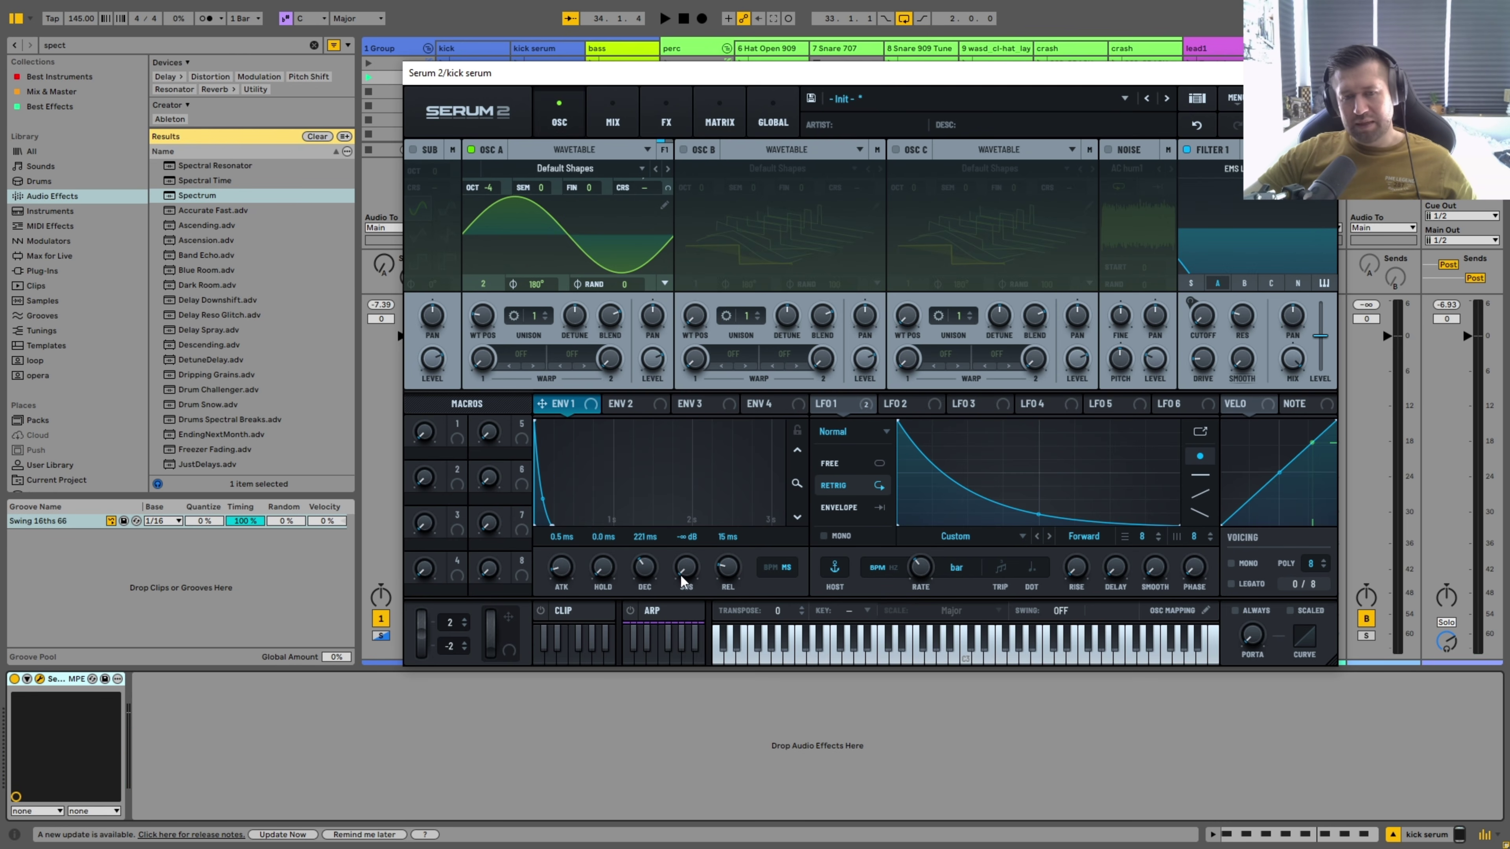
mouse_move(652, 582)
left_mouse_down()
mouse_move(664, 562)
mouse_move(667, 589)
mouse_move(740, 537)
mouse_move(737, 595)
mouse_move(661, 572)
left_mouse_up()
left_click_drag(728, 580, 647, 586)
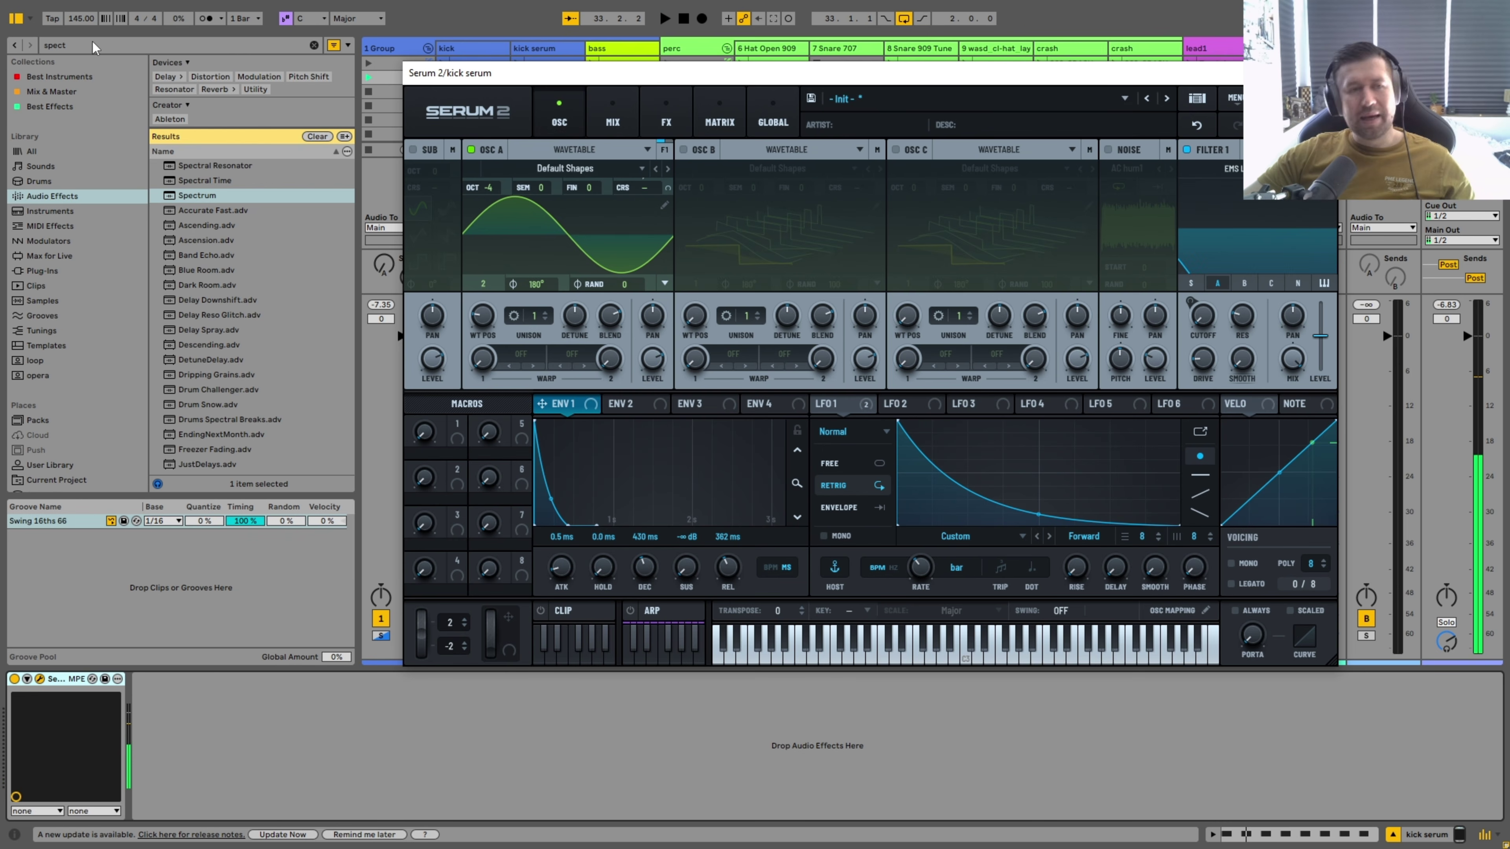
Search the plug-ins for "psy", load PSYSCOPE on the kick serum track and play the kick through it.
key("ctrl+f")
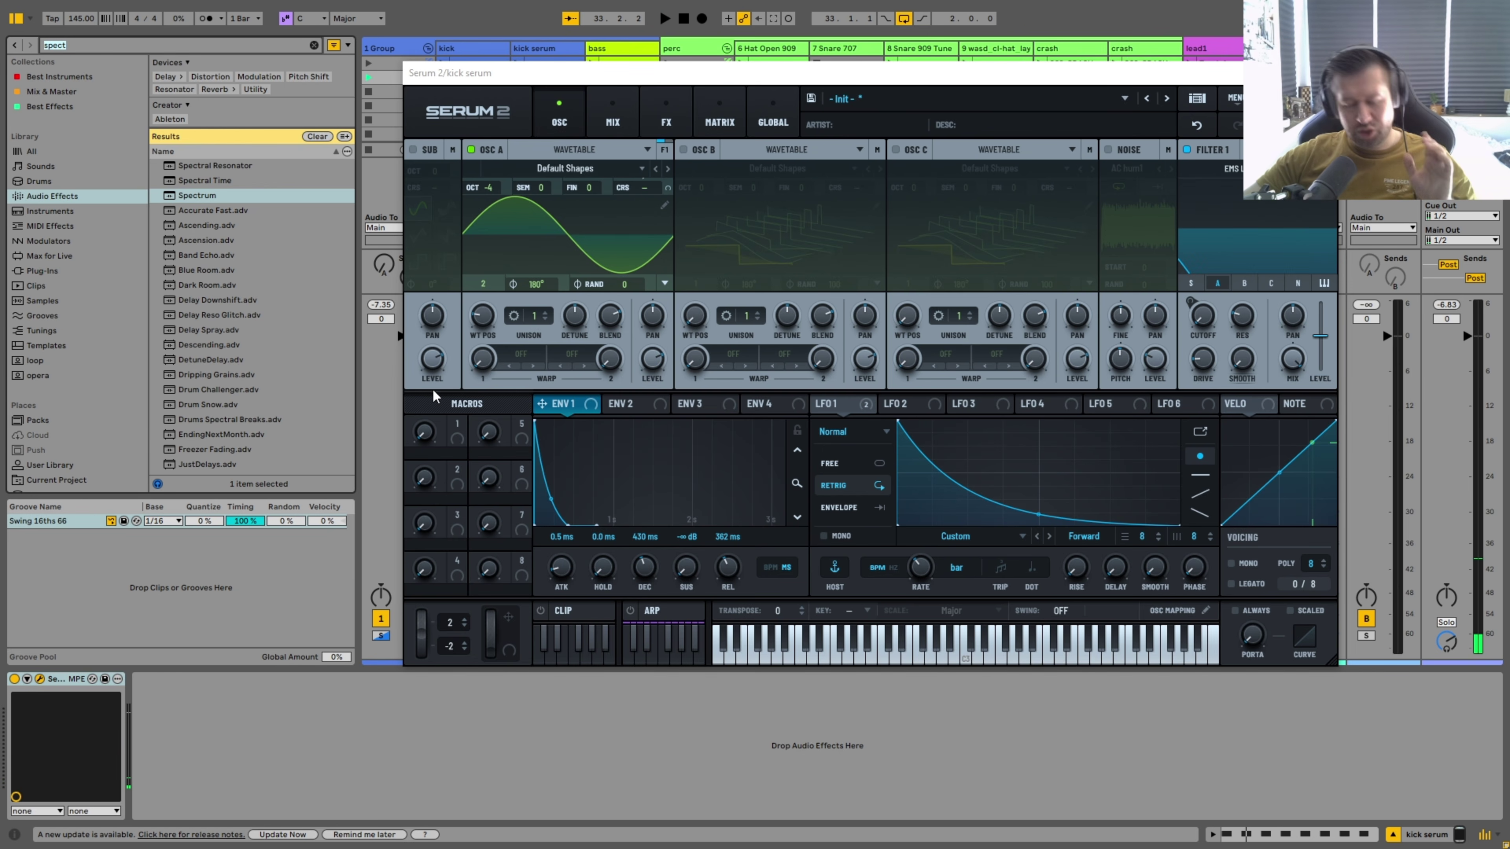
type("psyu")
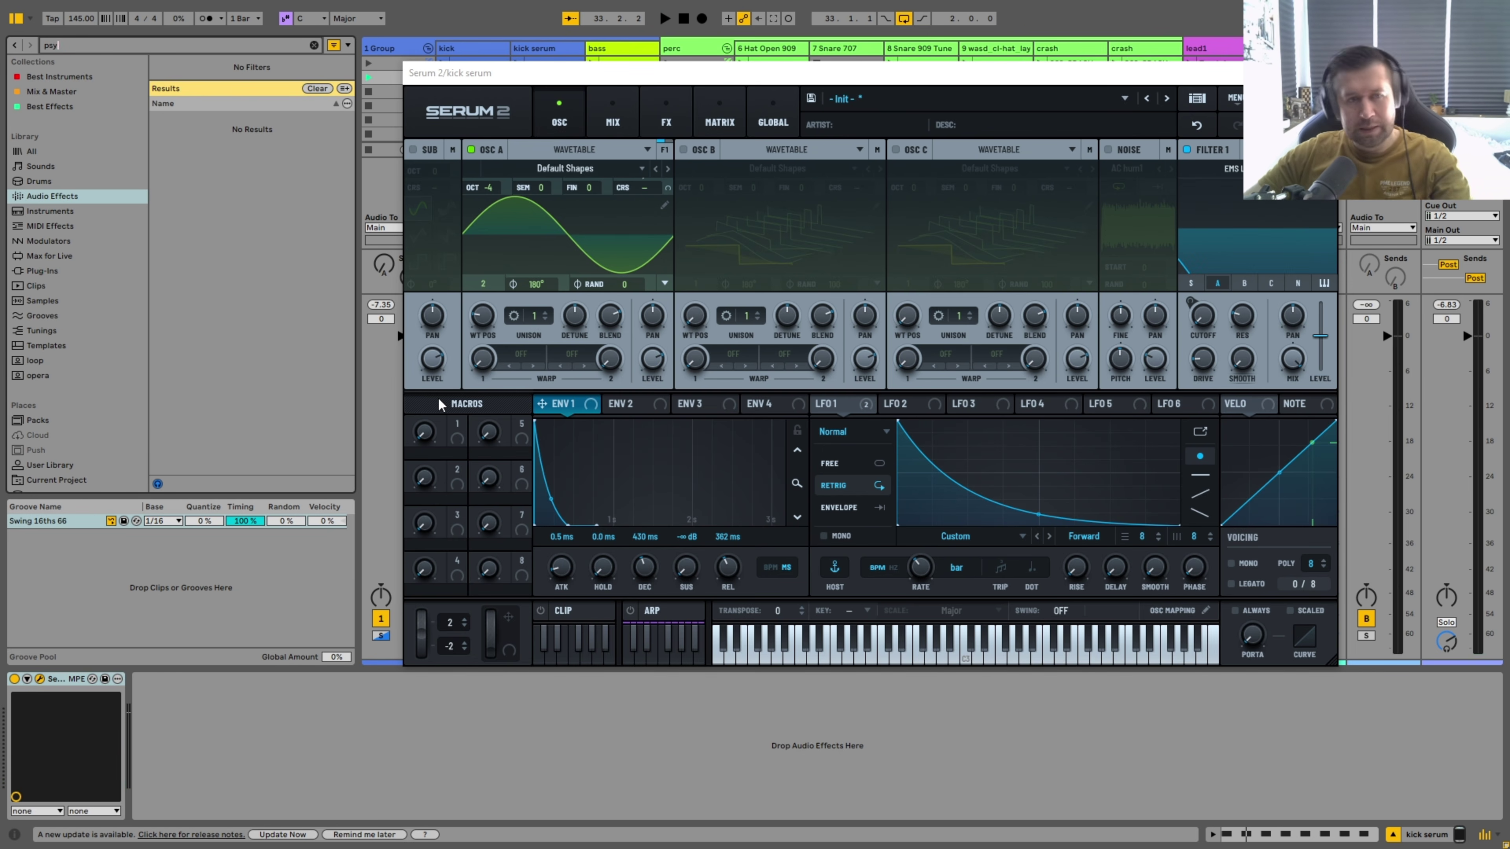
left_click(44, 270)
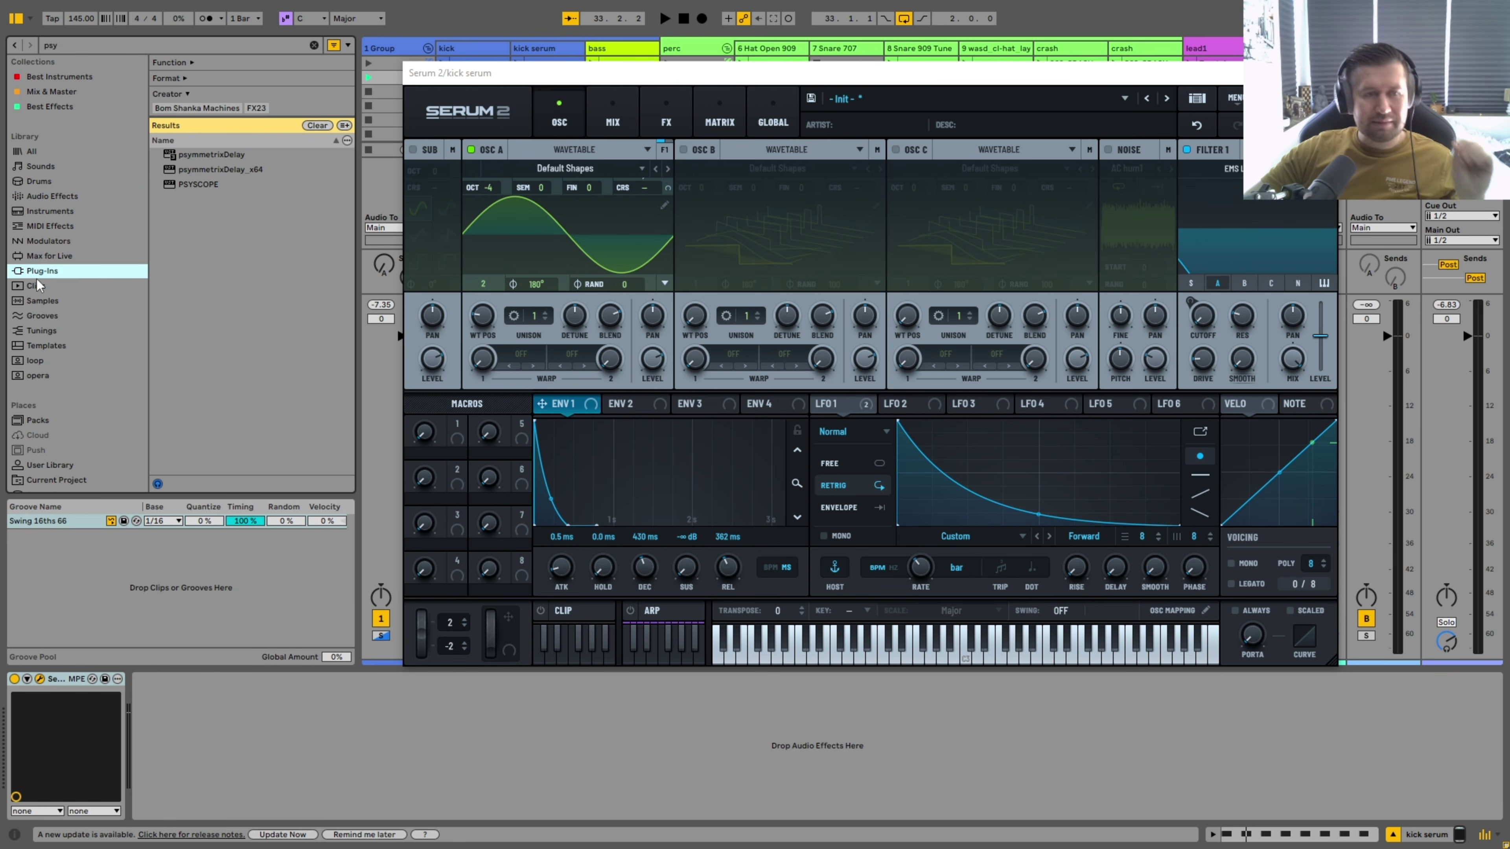
double_click(196, 184)
key("space")
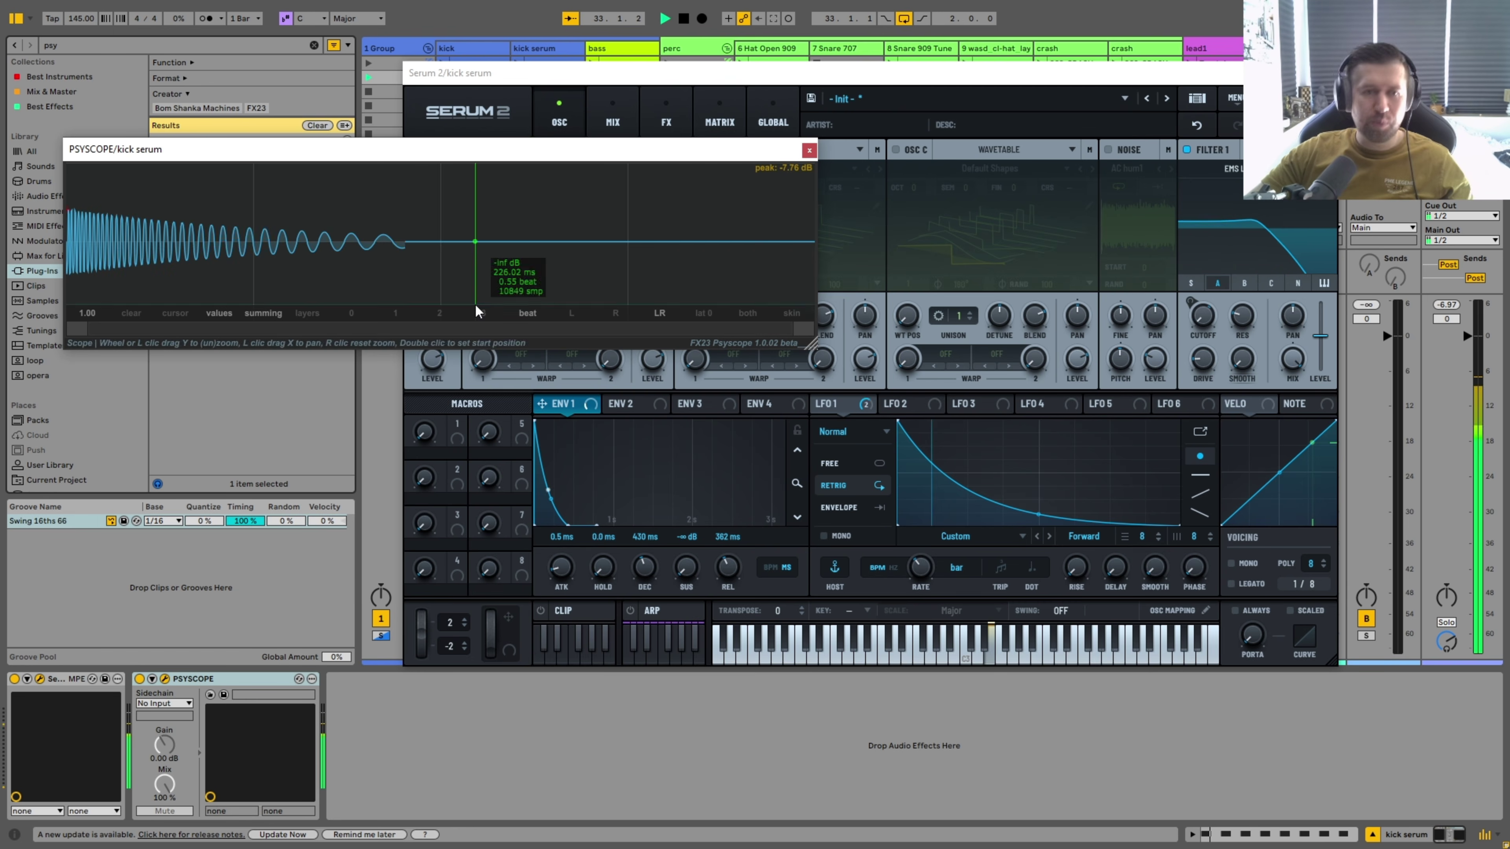
mouse_move(272, 249)
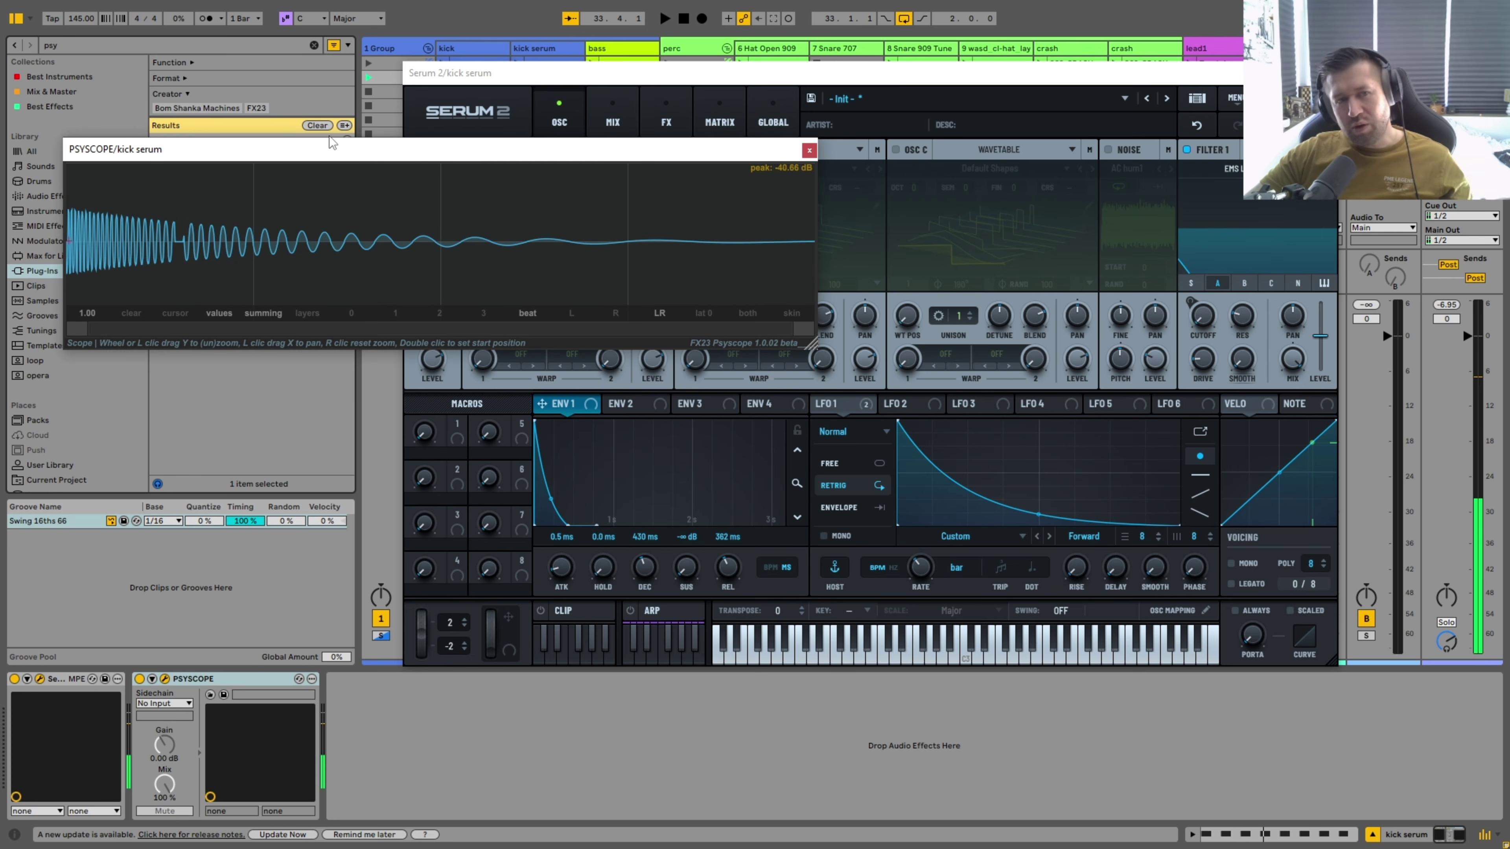
Arrange the PSYSCOPE window below the synth so the waveform and the LFO are both visible, playing the kick once.
left_click_drag(330, 143, 611, 270)
left_click_drag(893, 276, 1117, 415)
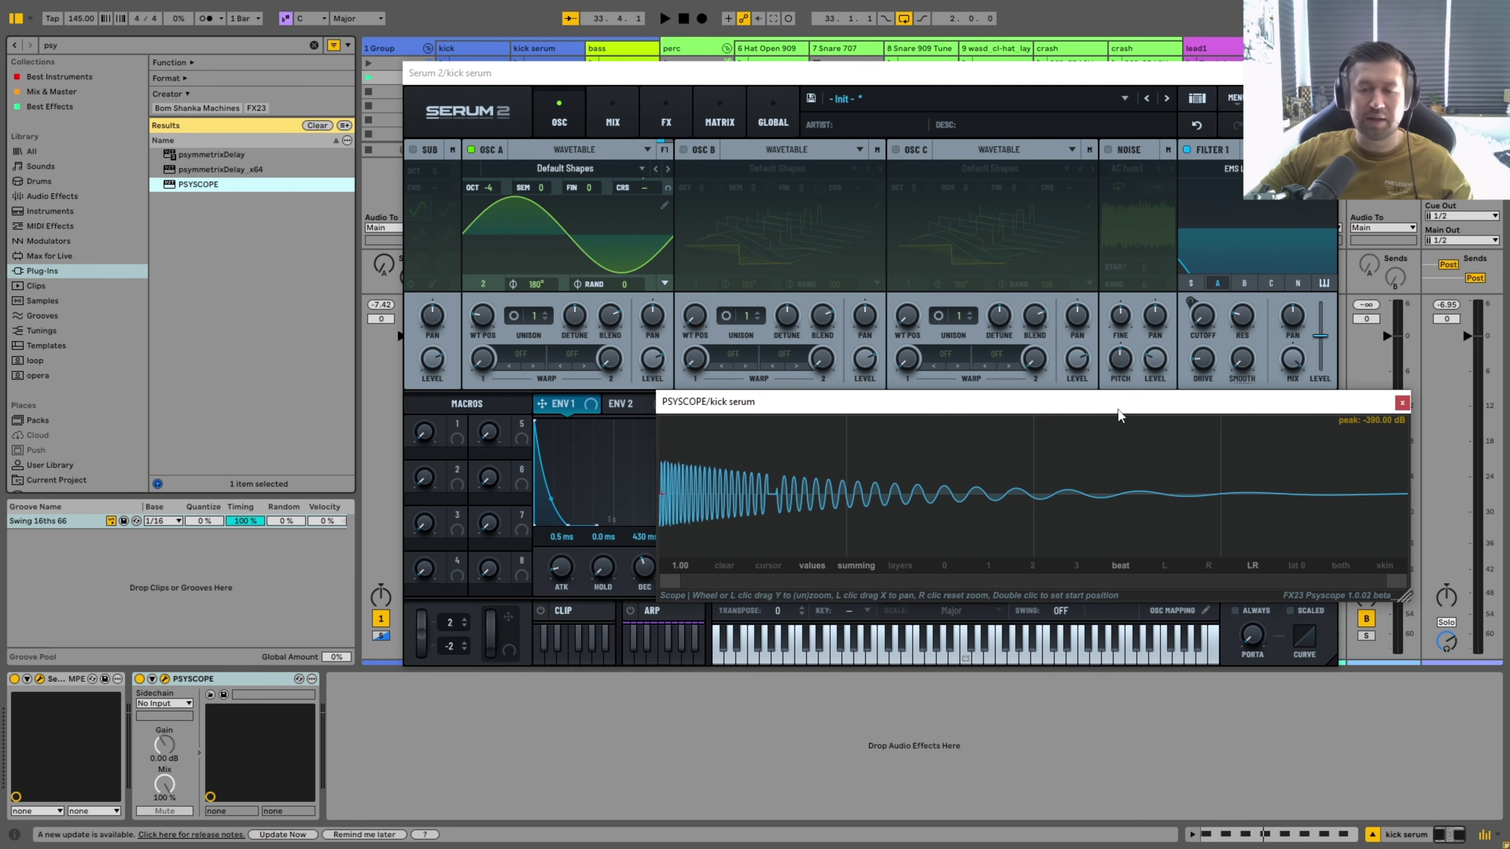
key("space")
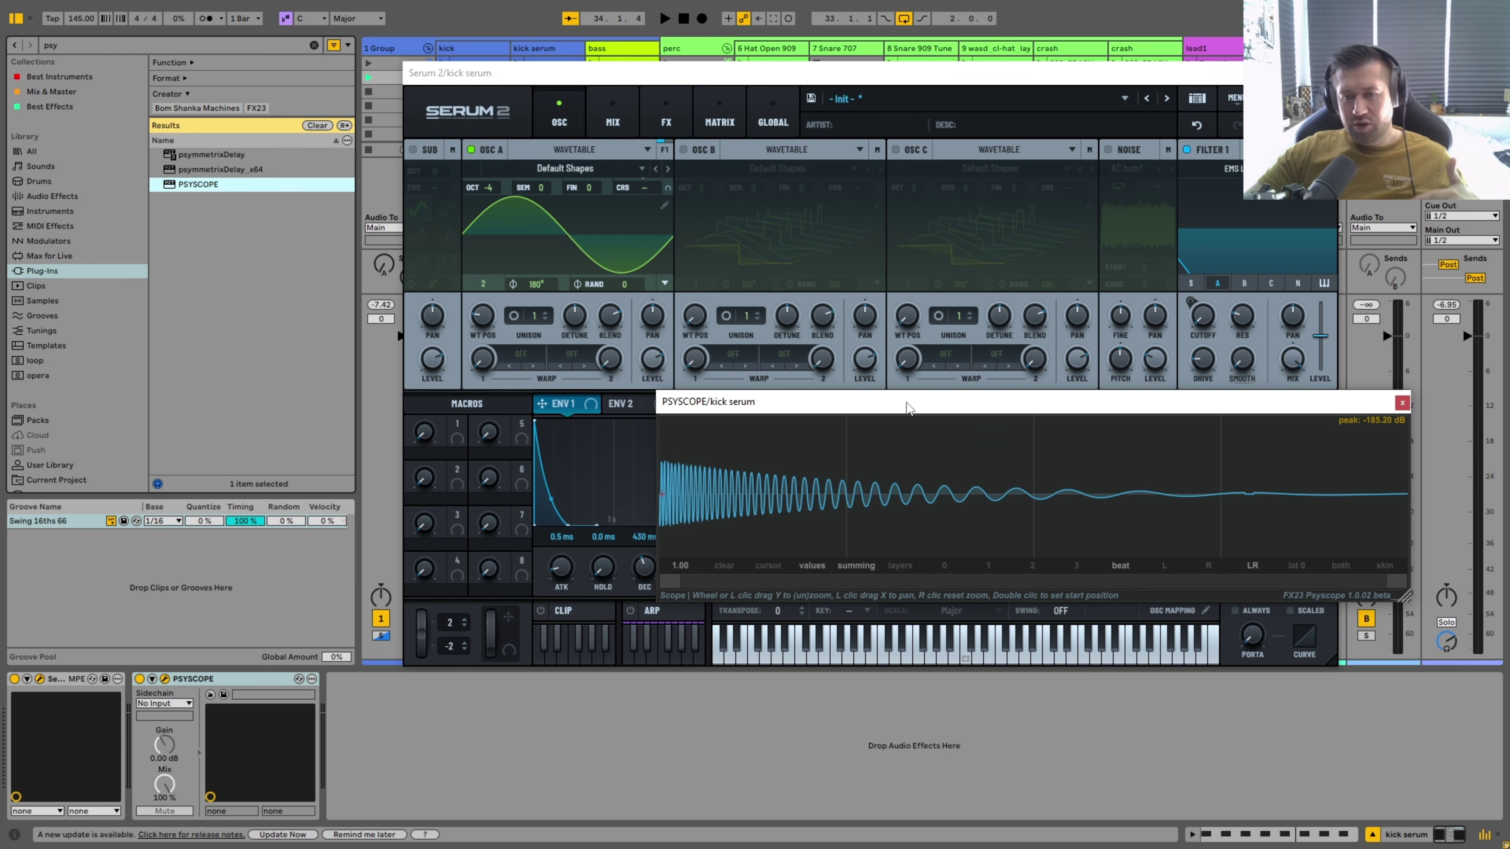
left_click_drag(899, 407, 628, 604)
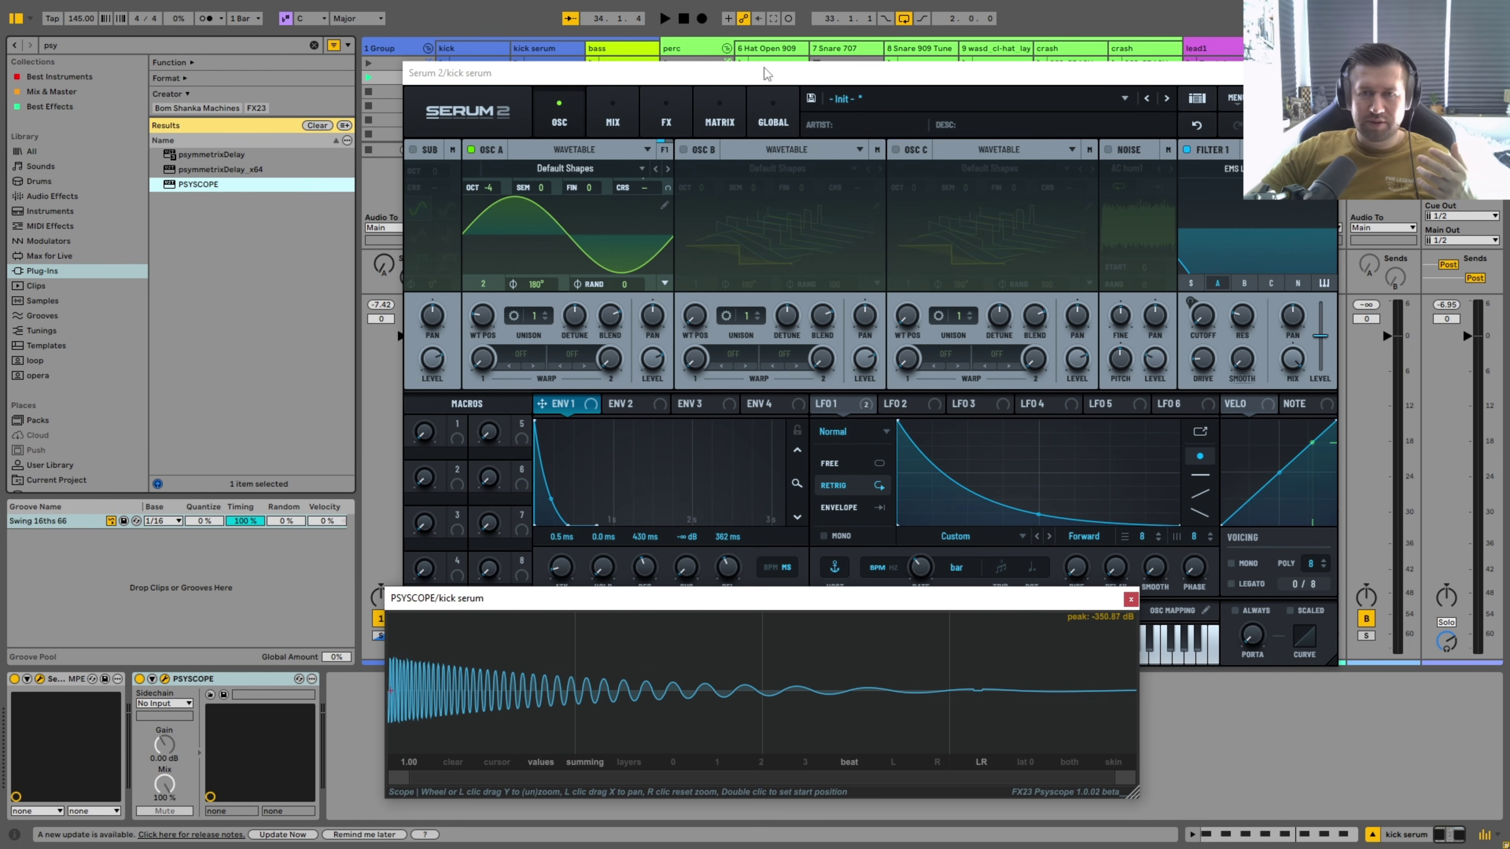
left_click_drag(766, 74, 702, 65)
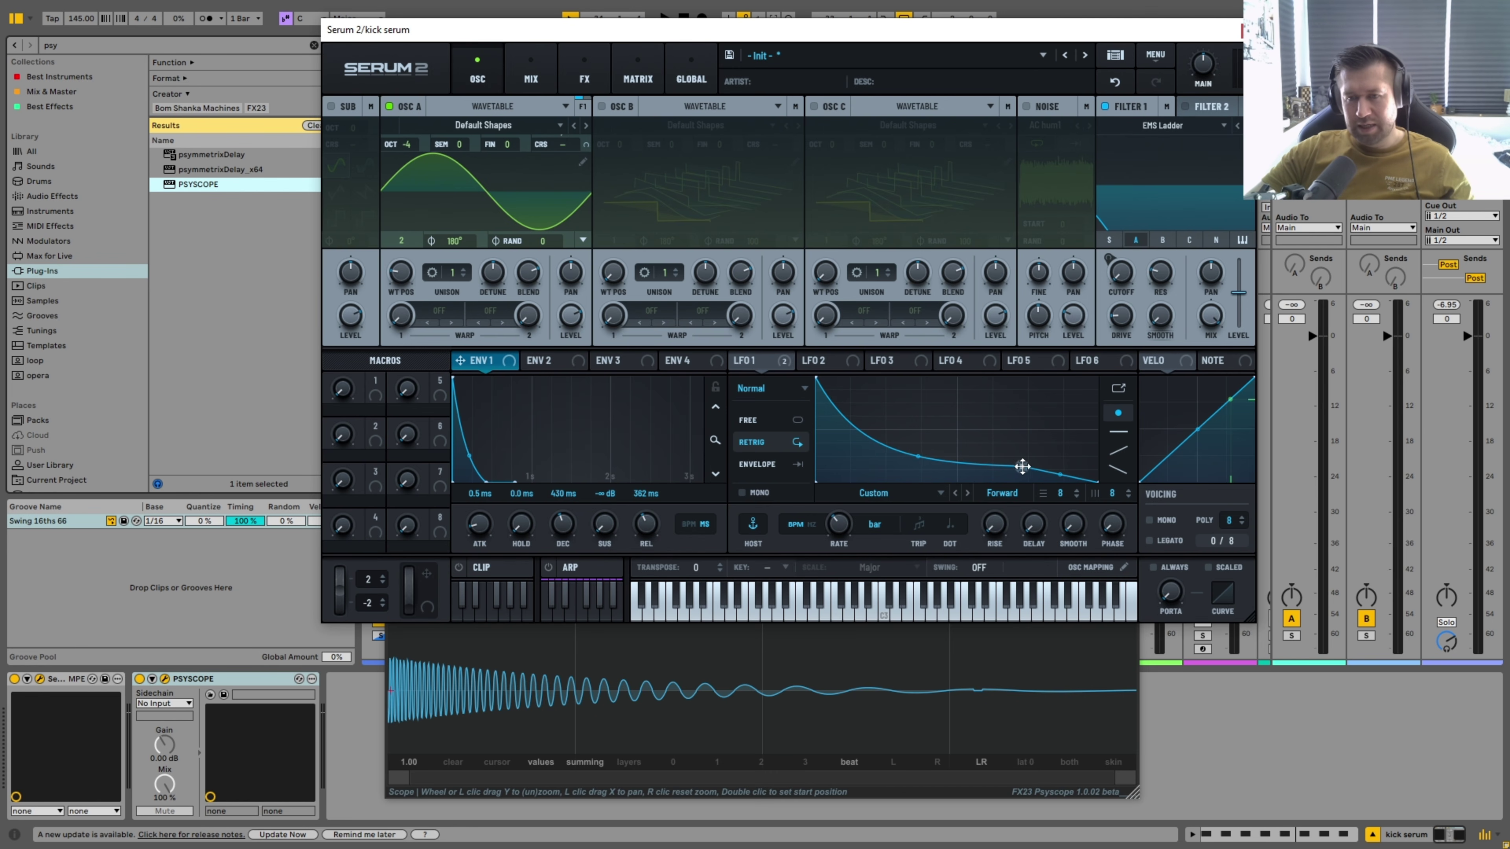
Reshape LFO 1's curve by repositioning its middle point and bending the first segment into a steeper initial drop, auditioning the kick between changes.
key("space")
left_click_drag(1043, 470, 878, 462)
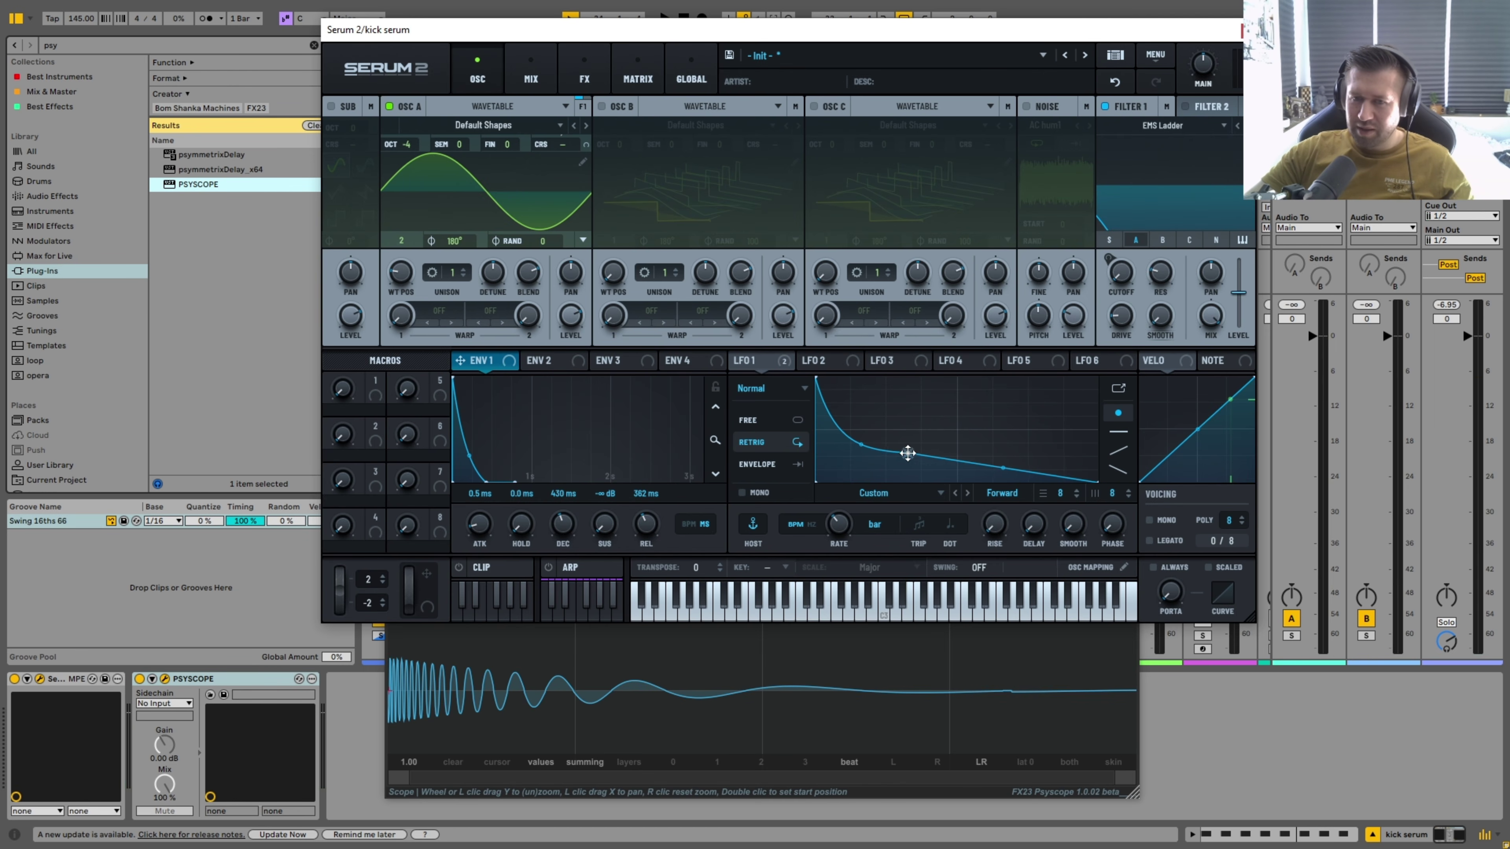
key("space")
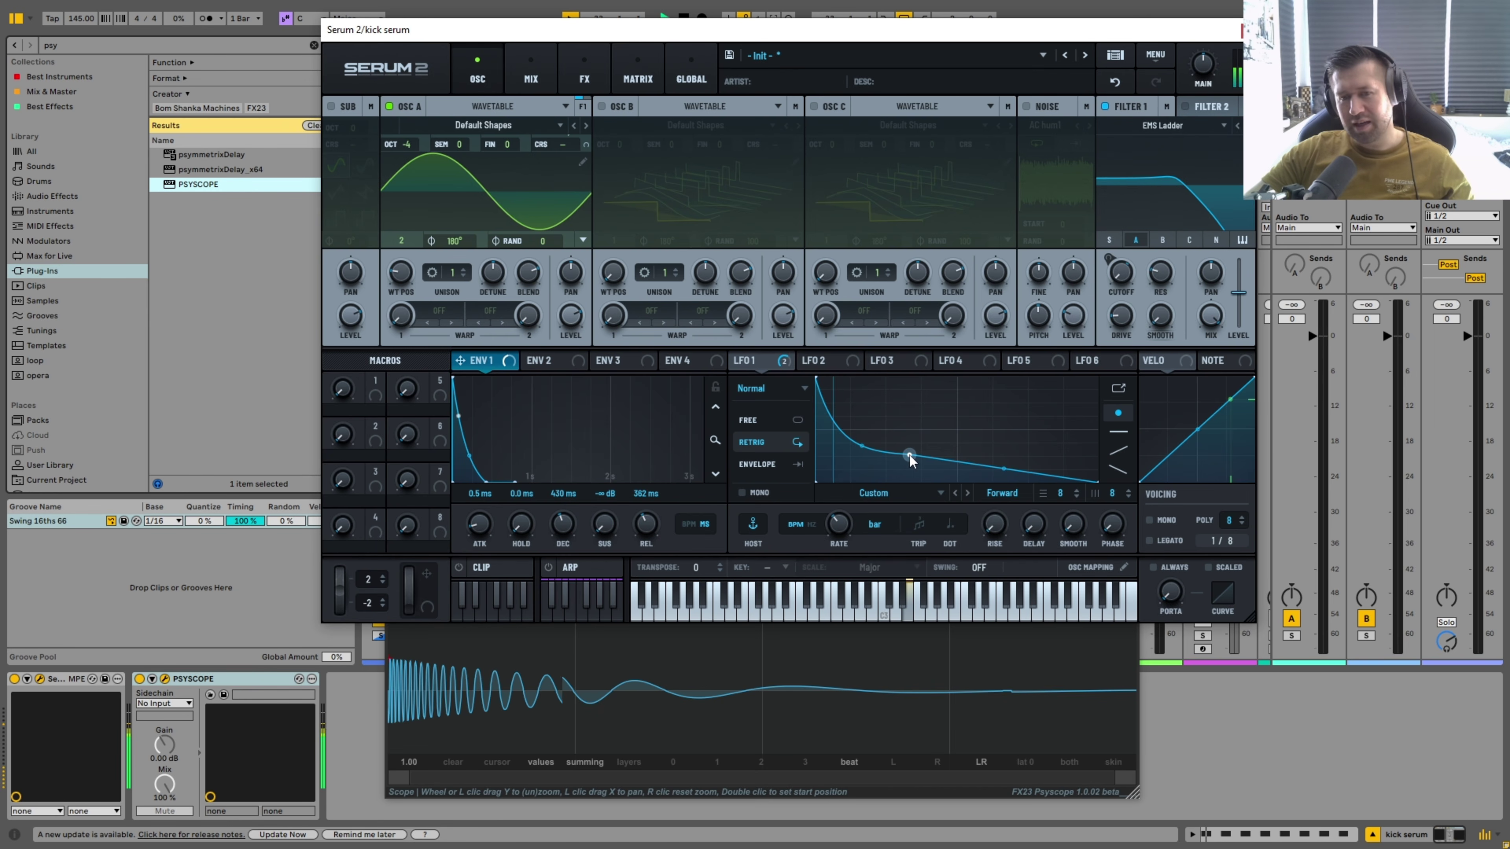
left_click_drag(909, 455, 927, 454)
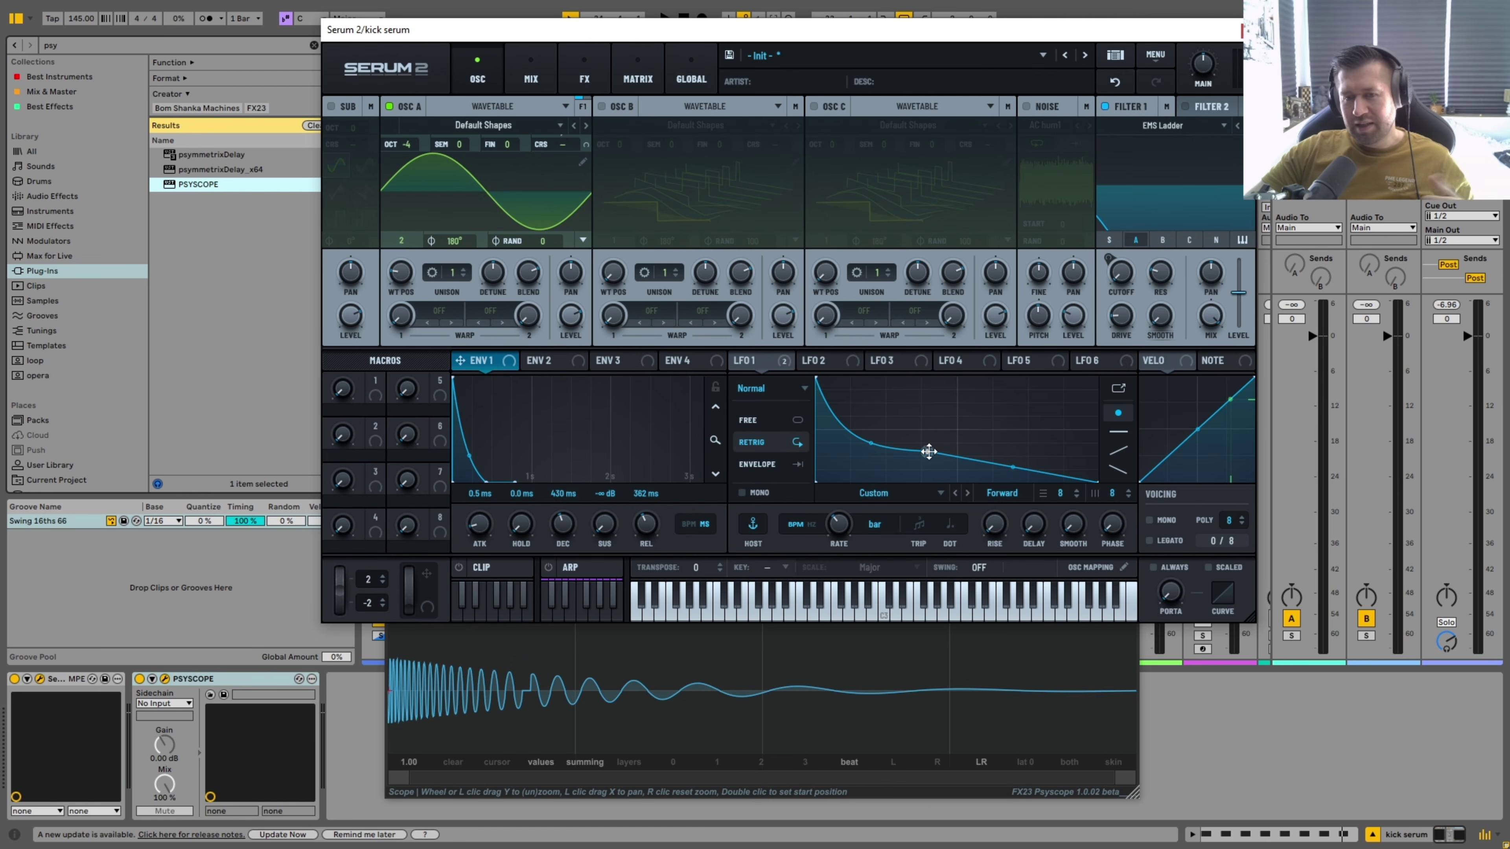
key("space")
mouse_move(928, 452)
left_mouse_down()
mouse_move(945, 427)
mouse_move(928, 456)
mouse_move(954, 454)
left_mouse_up()
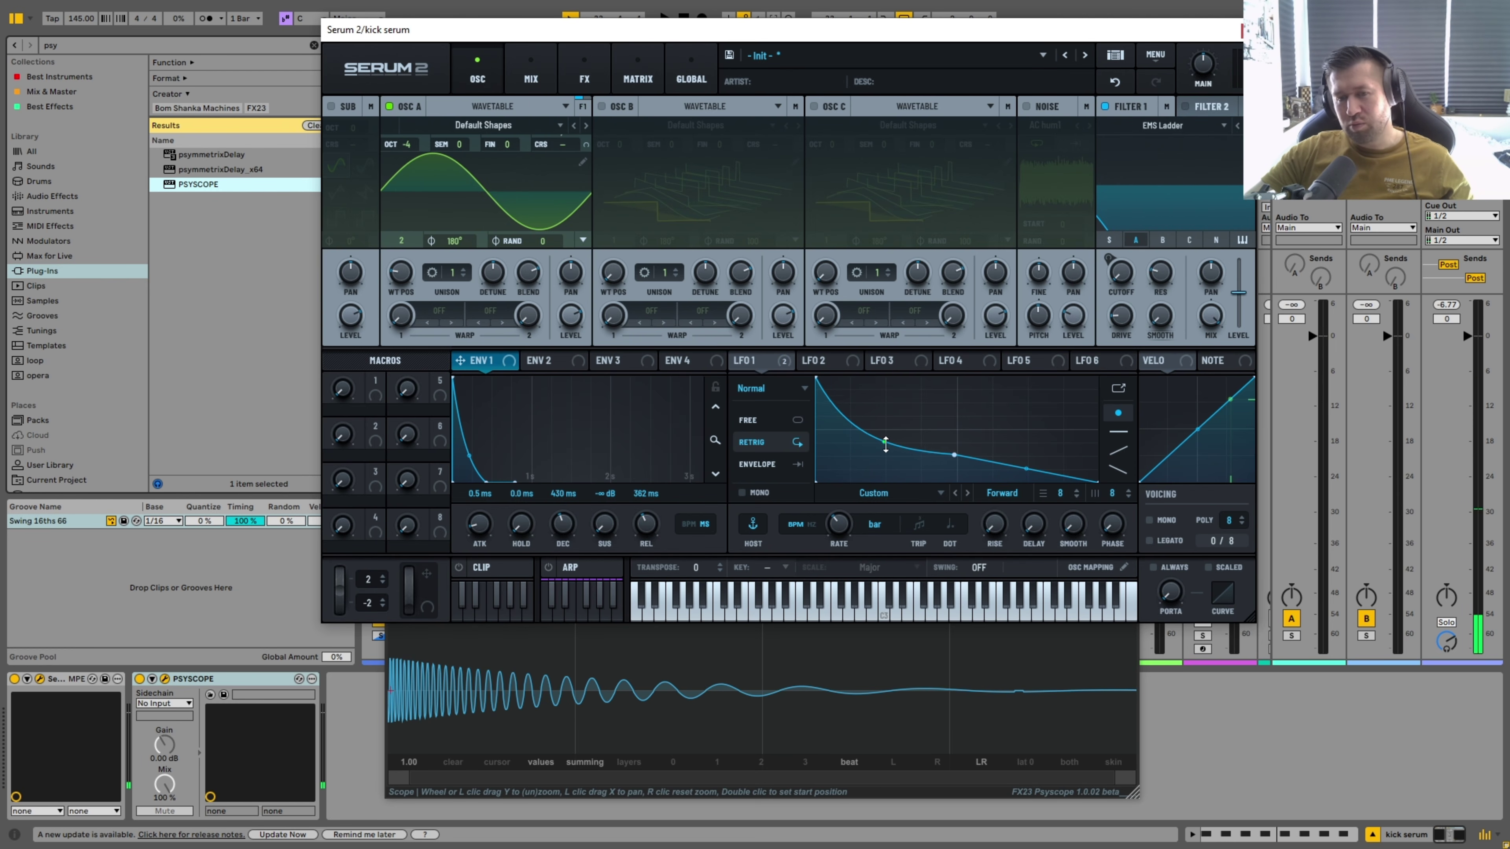
left_click_drag(888, 440, 898, 457)
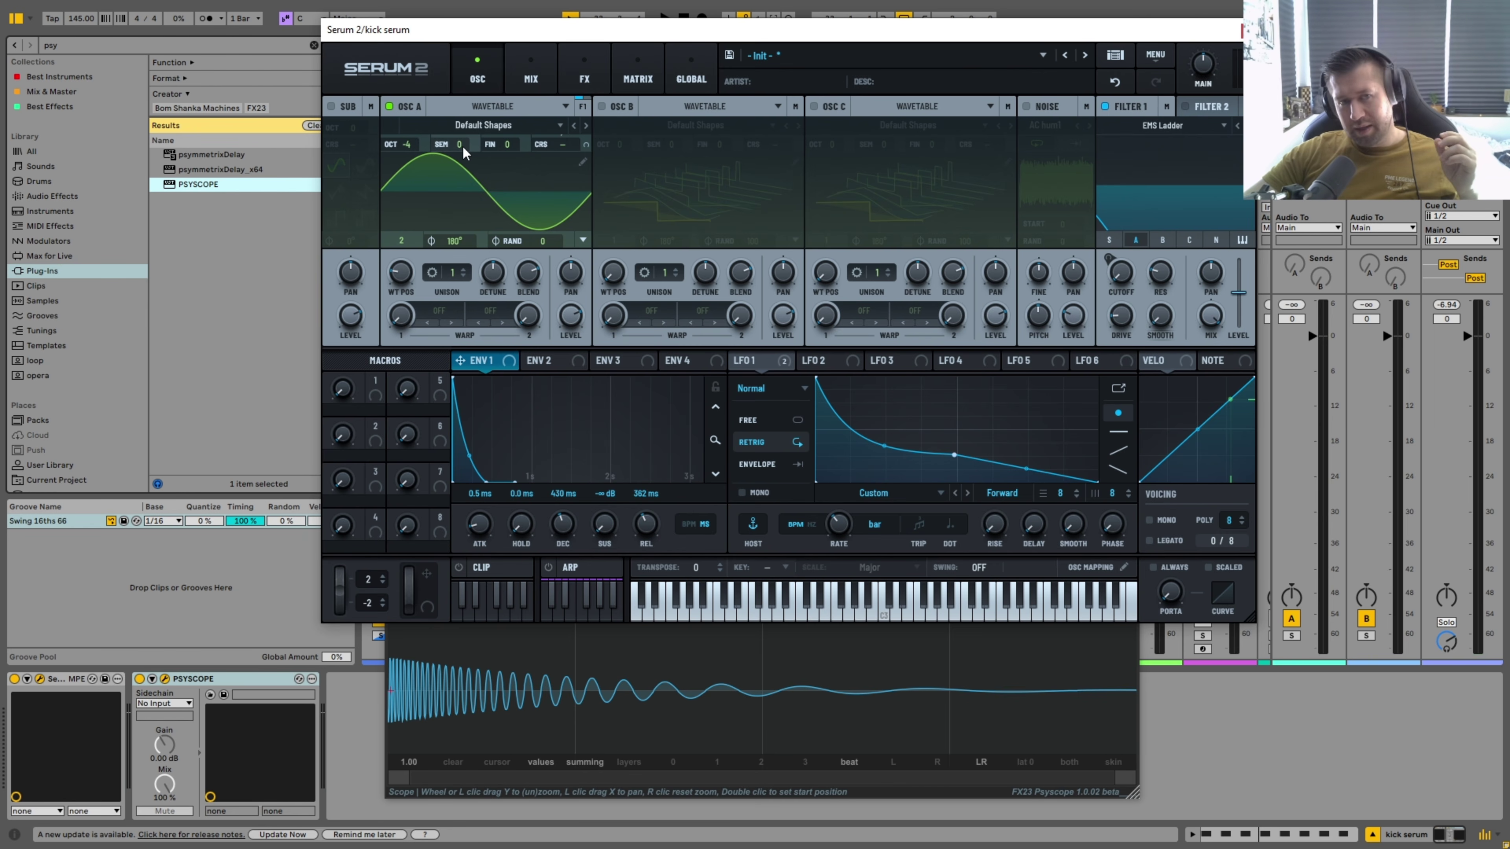
Tune oscillator A down to -5 semitones and play the kick to hear the new pitch.
mouse_move(465, 146)
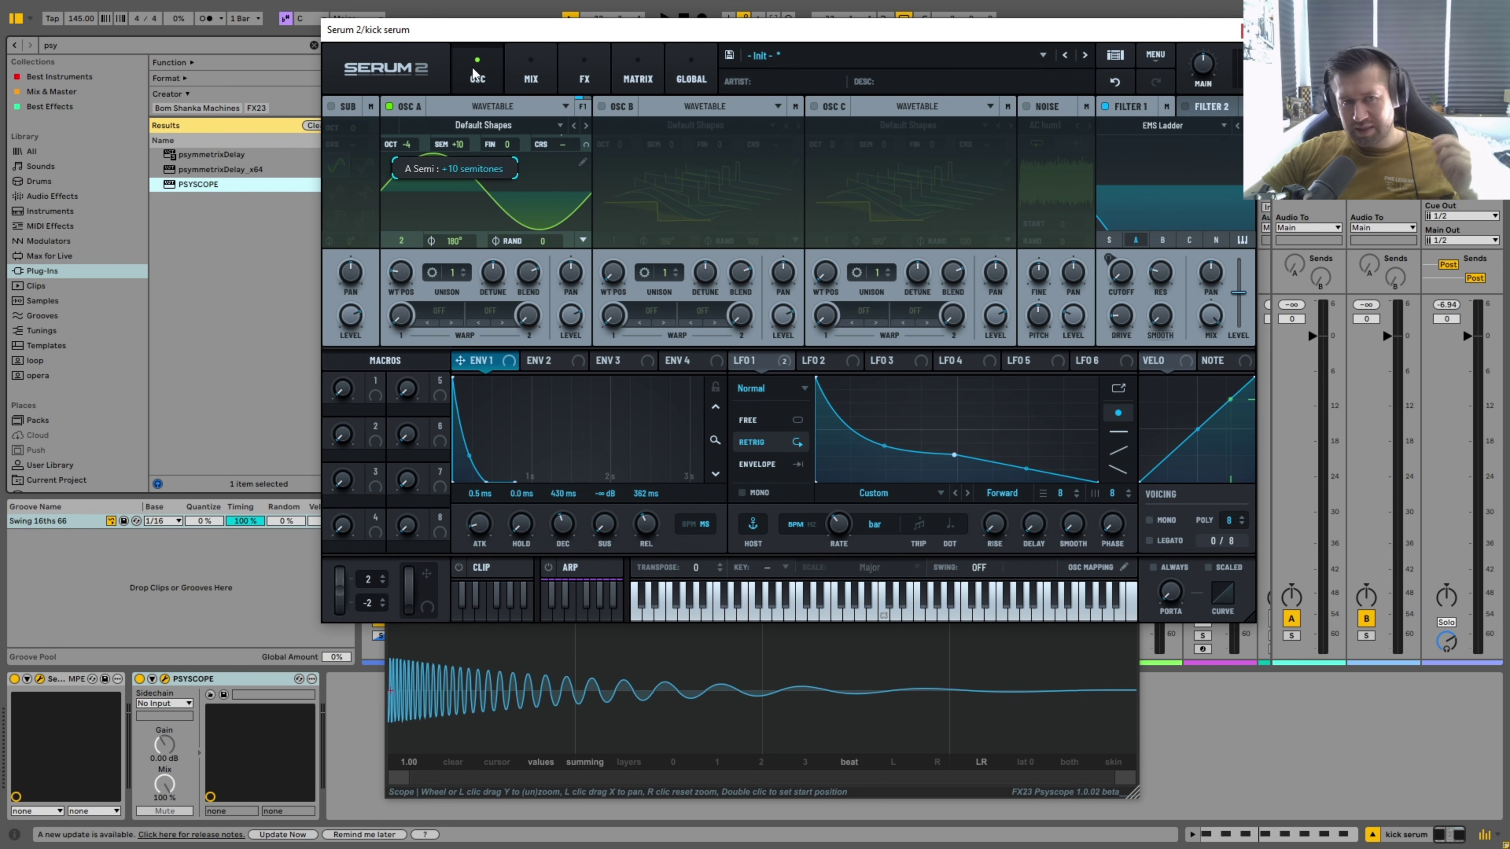
left_click_drag(474, 74, 539, 260)
key("space")
mouse_move(1125, 315)
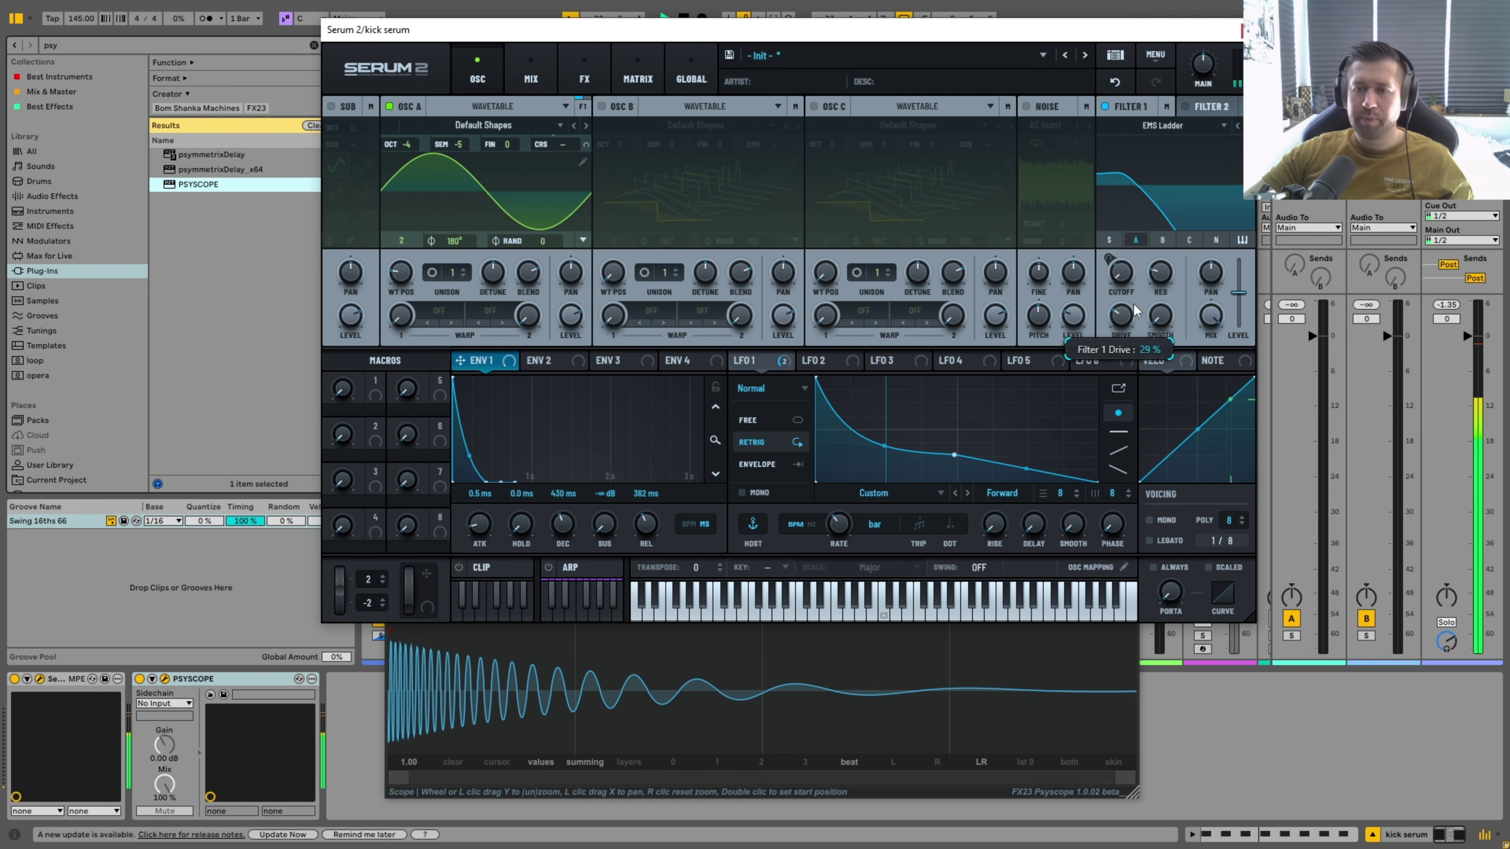
Close the synth window and set the sidechain source of the bass track's Trackspacer25 to kick serum.
left_click(1251, 29)
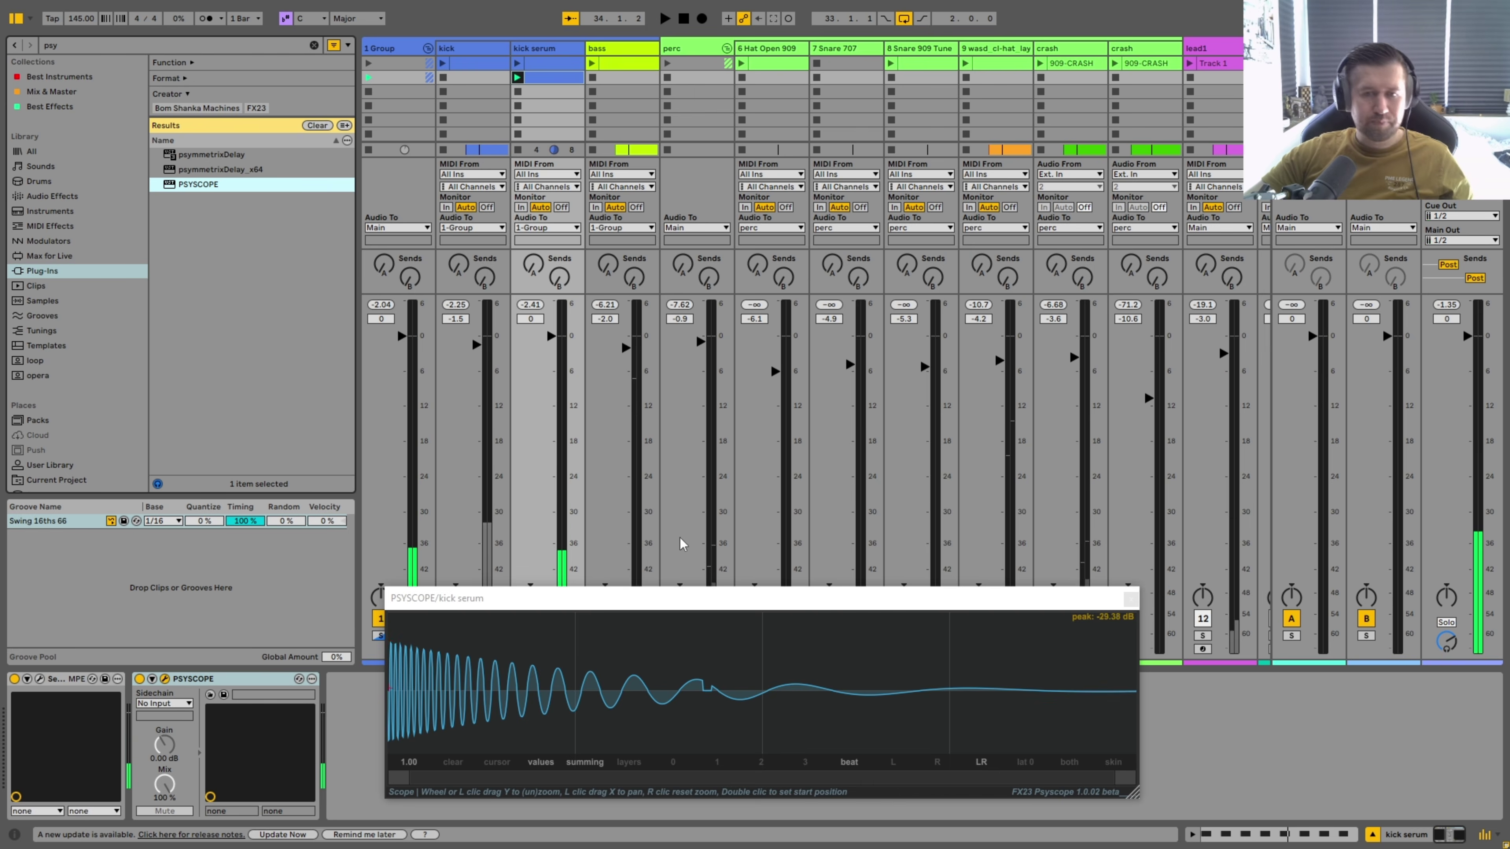
left_click(608, 56)
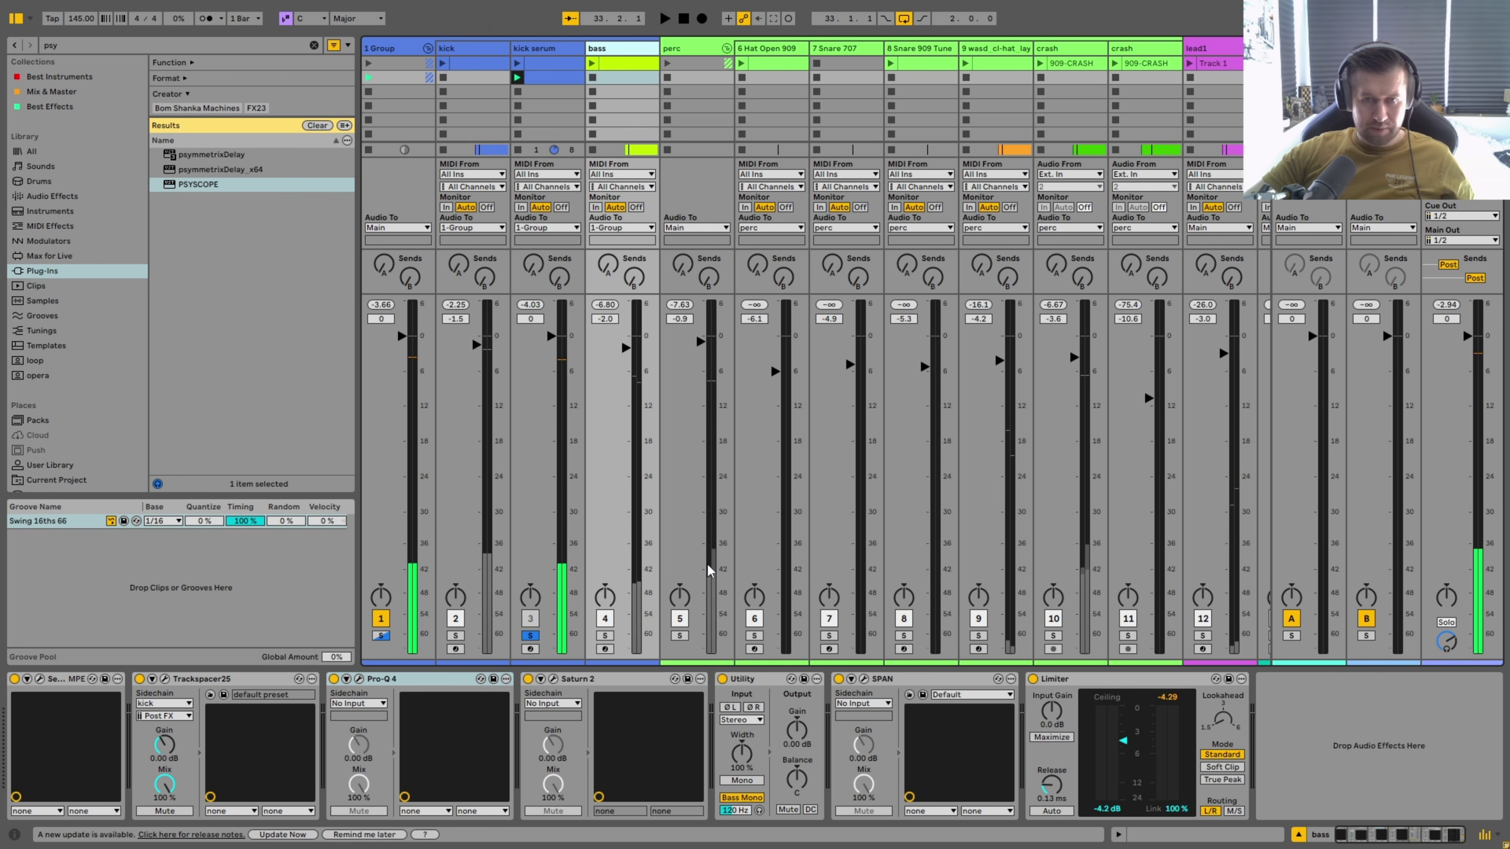
left_click(335, 706)
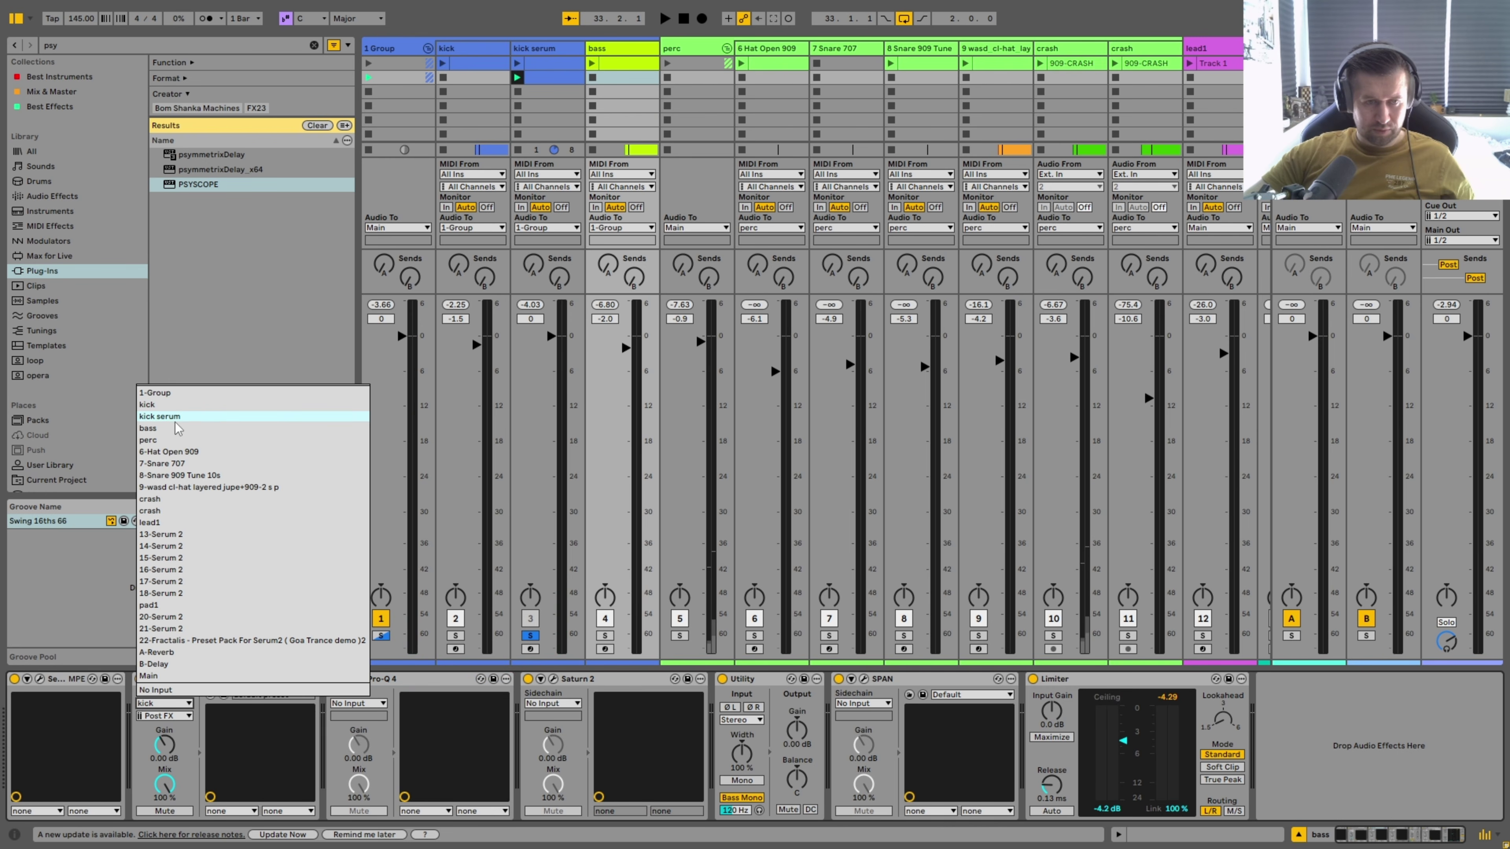
key("Escape")
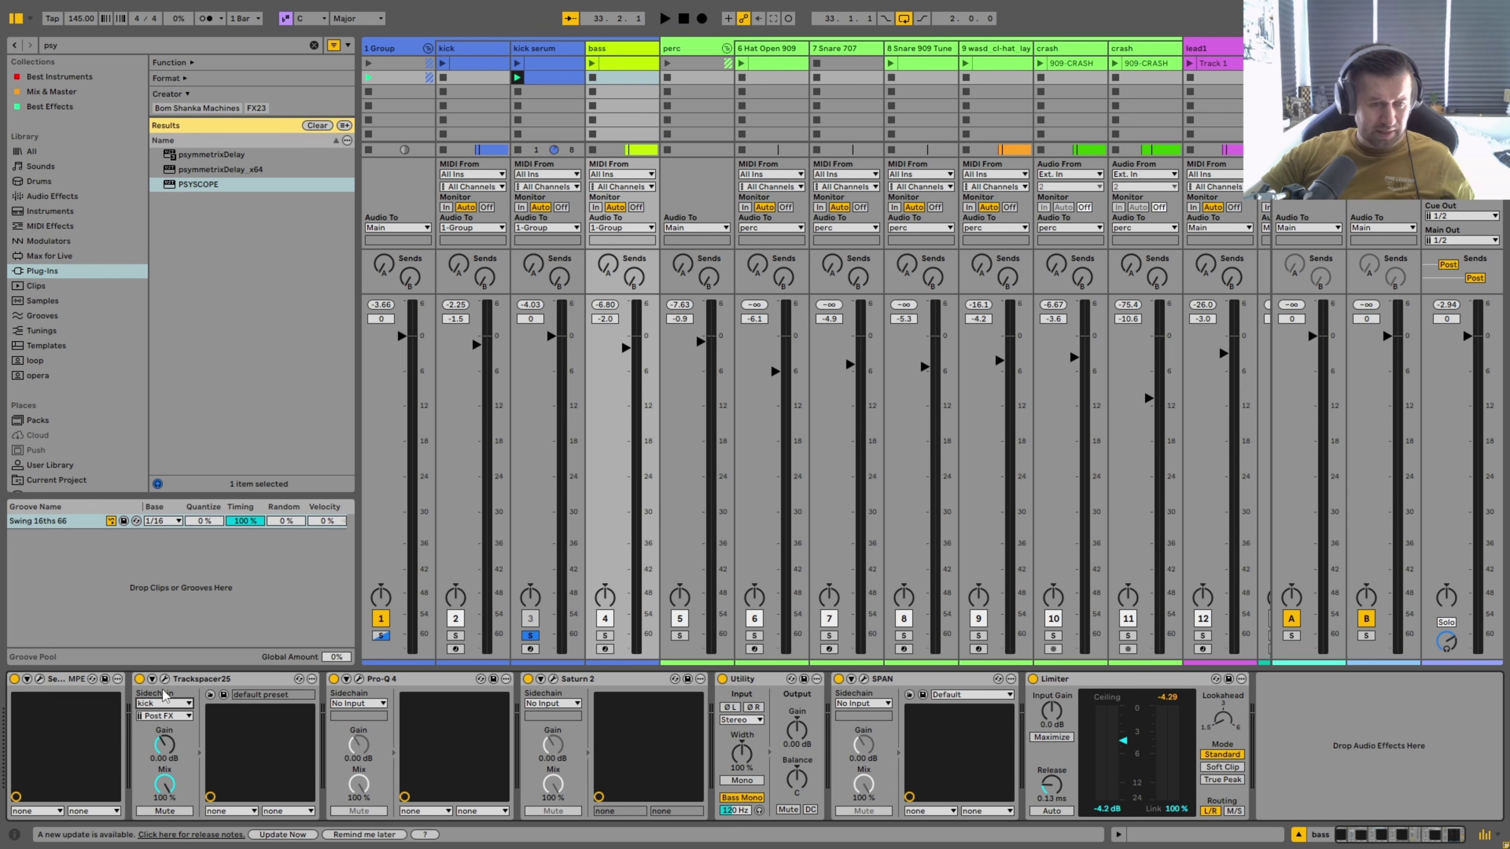
left_click(164, 703)
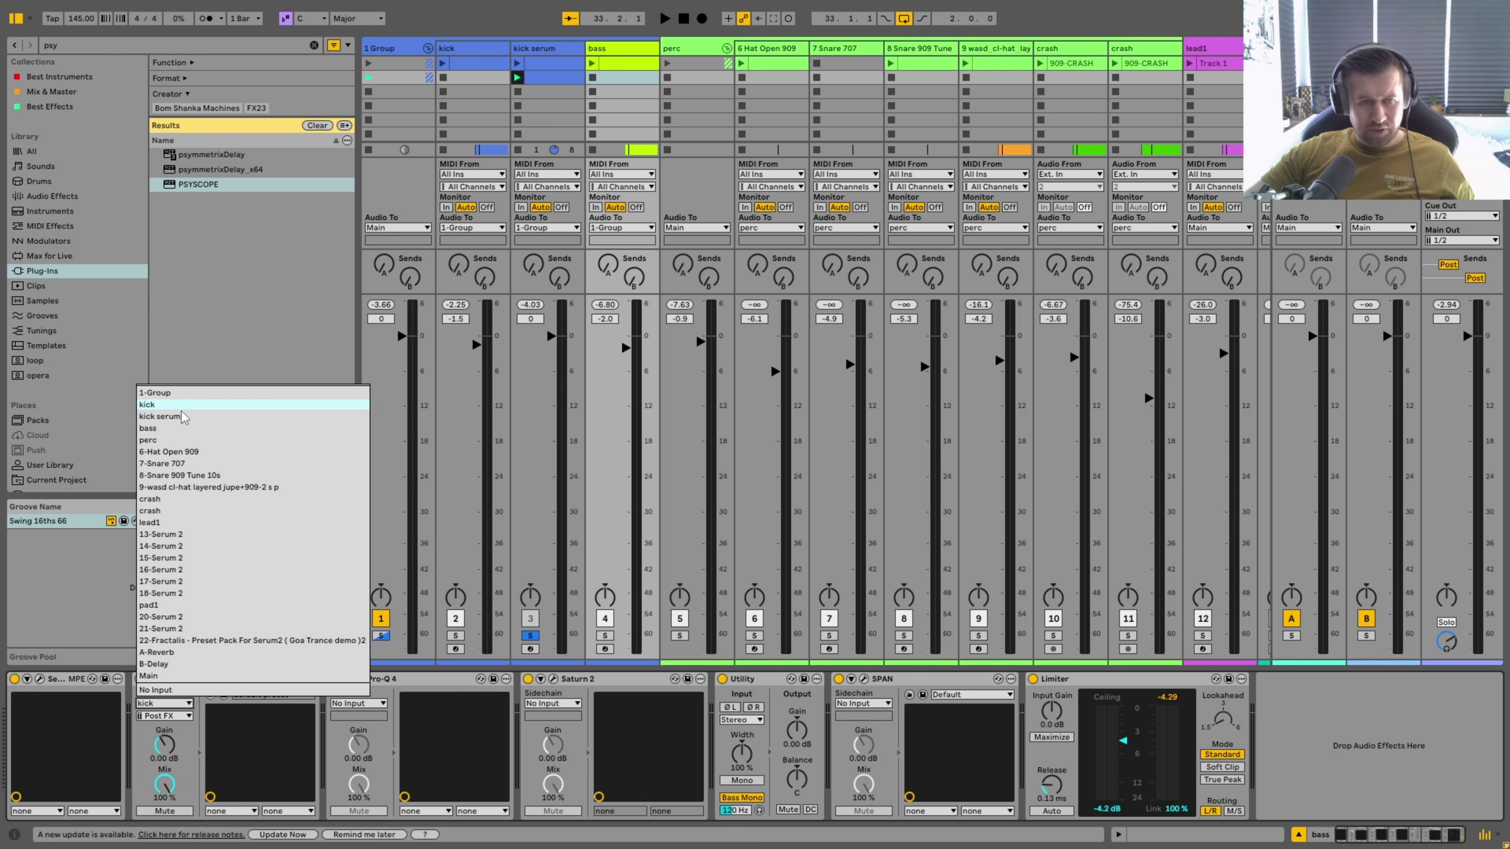
key("Escape")
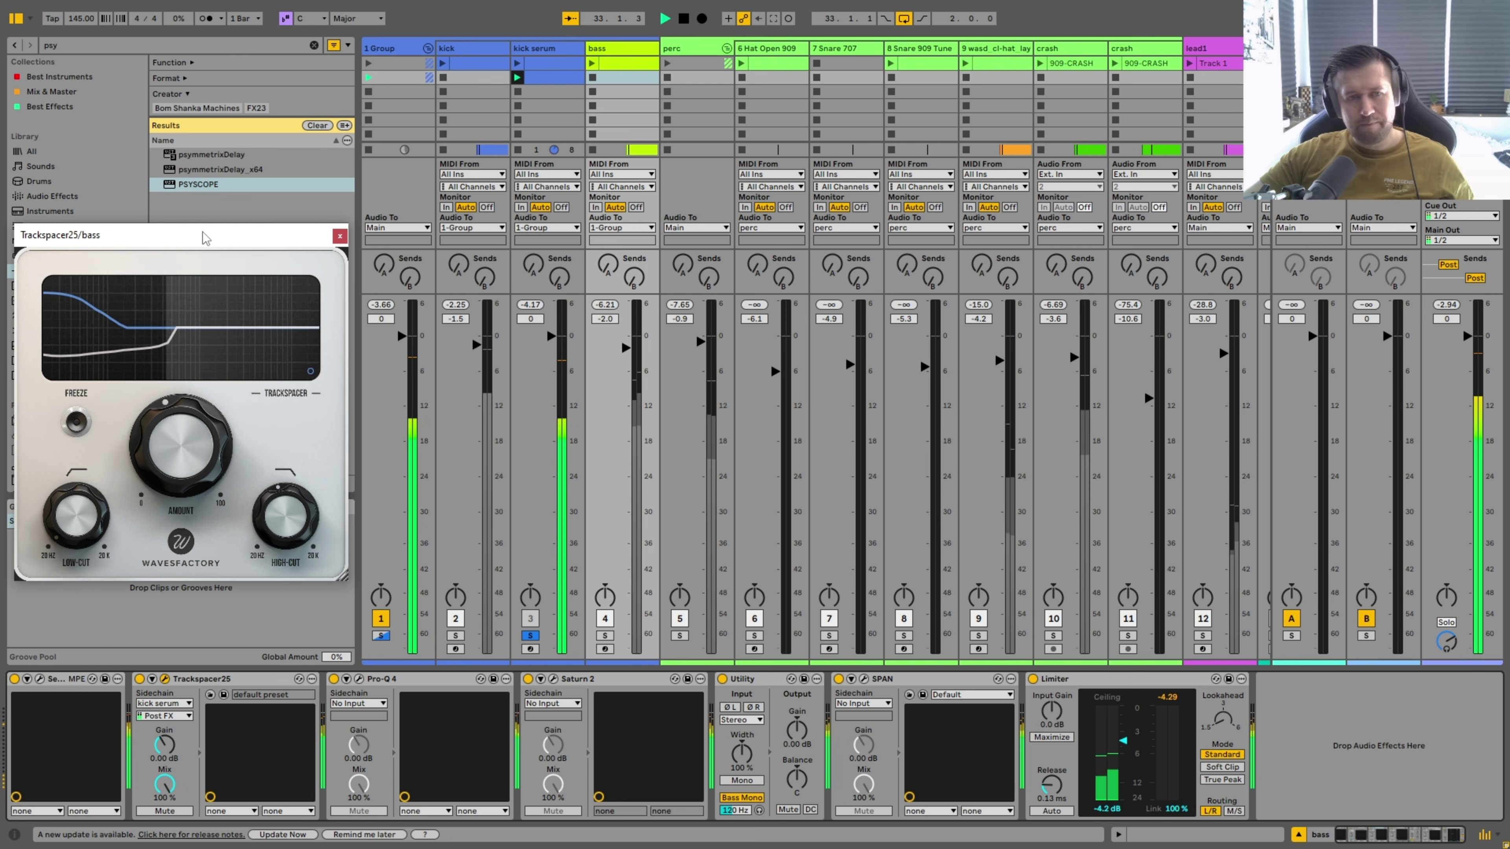
Solo the bass along with the kick and lower the bass track's volume to -4.6 dB during playback.
left_click(604, 635)
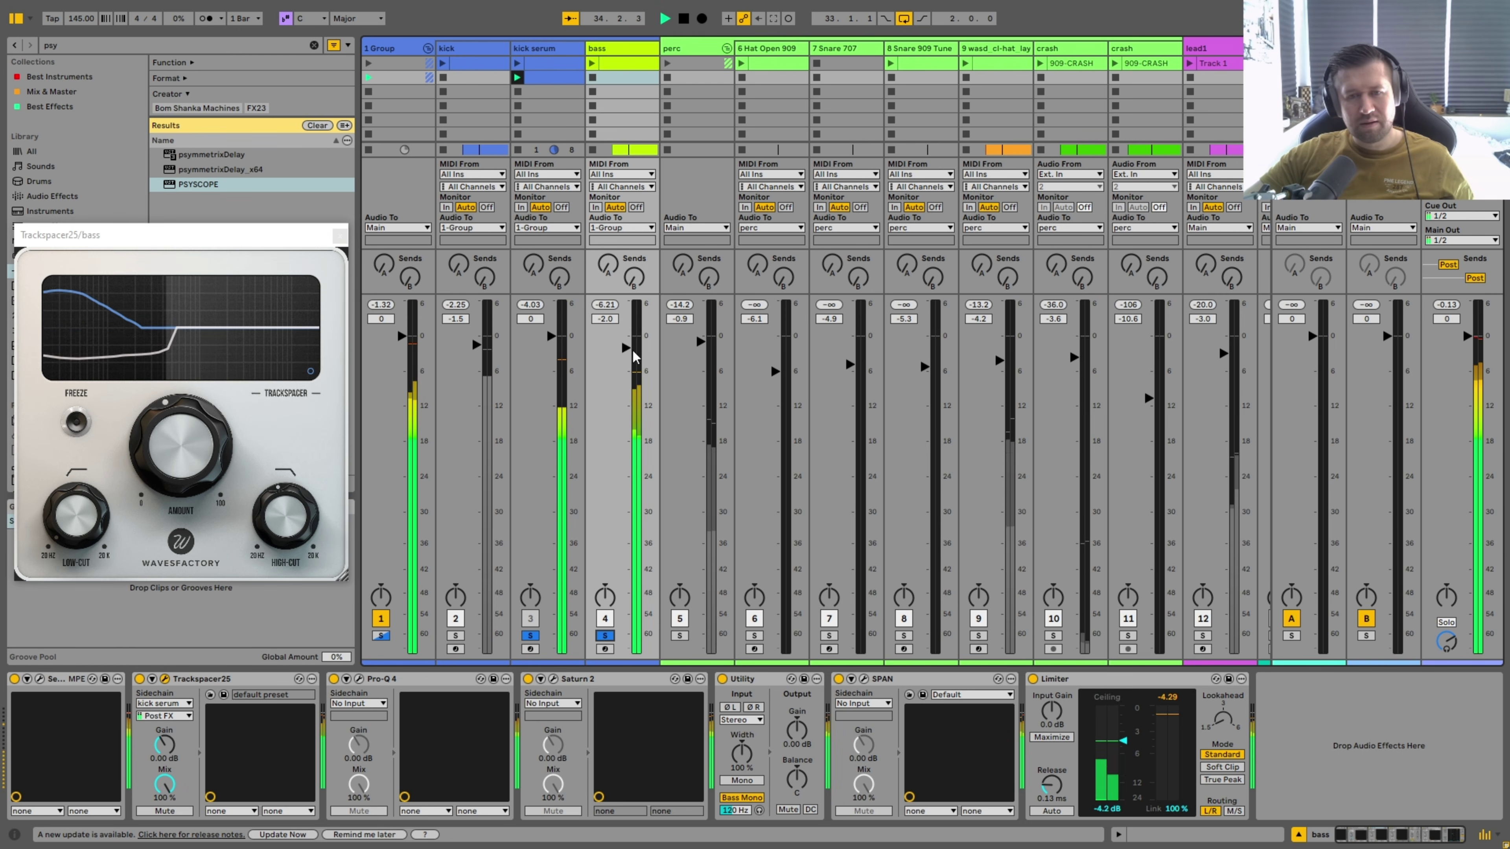
left_click_drag(627, 351, 663, 383)
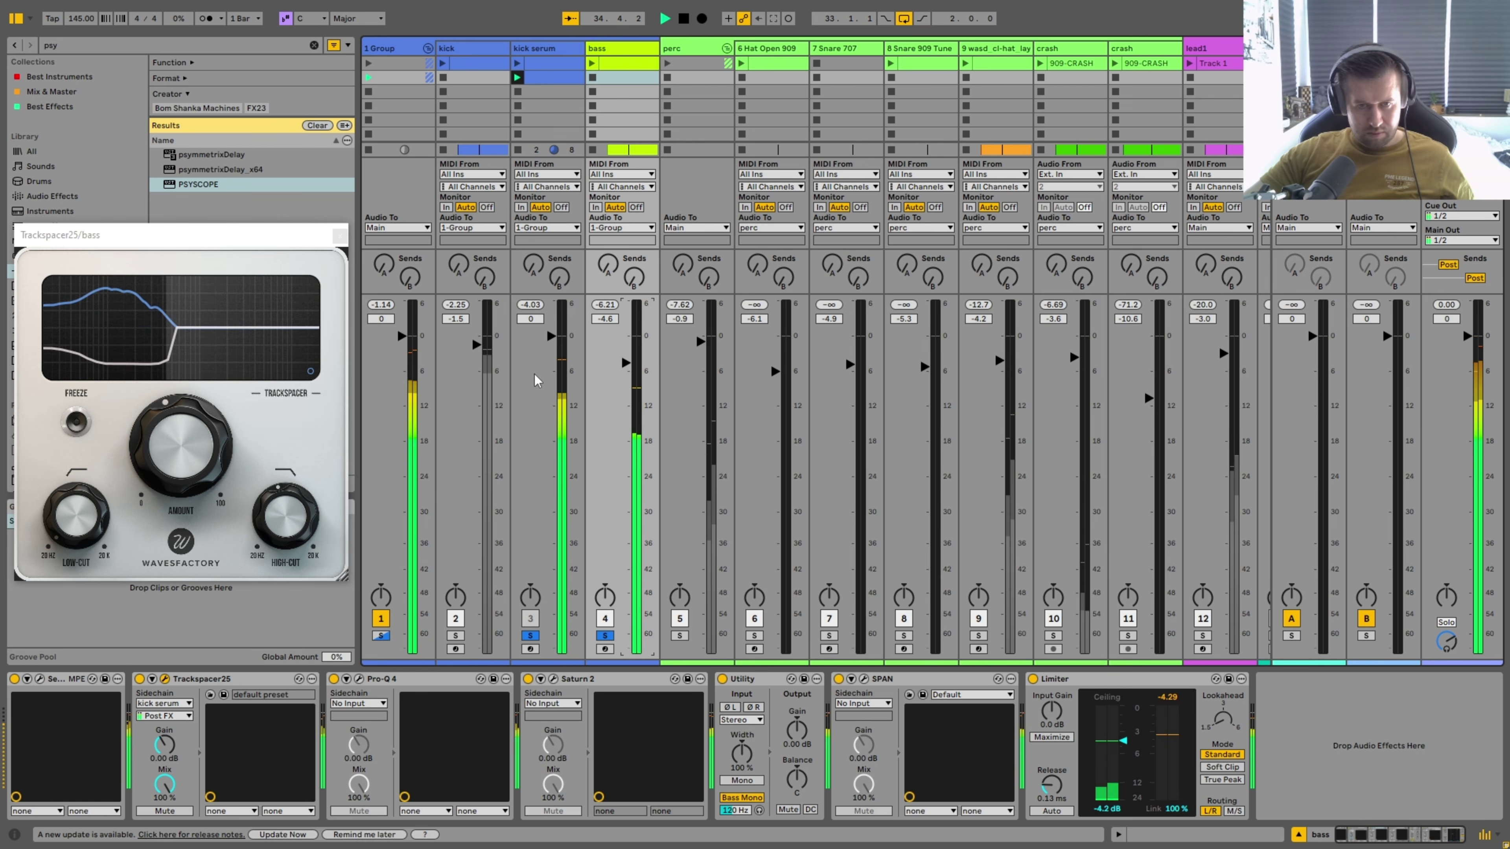
key("ctrl+alt+p")
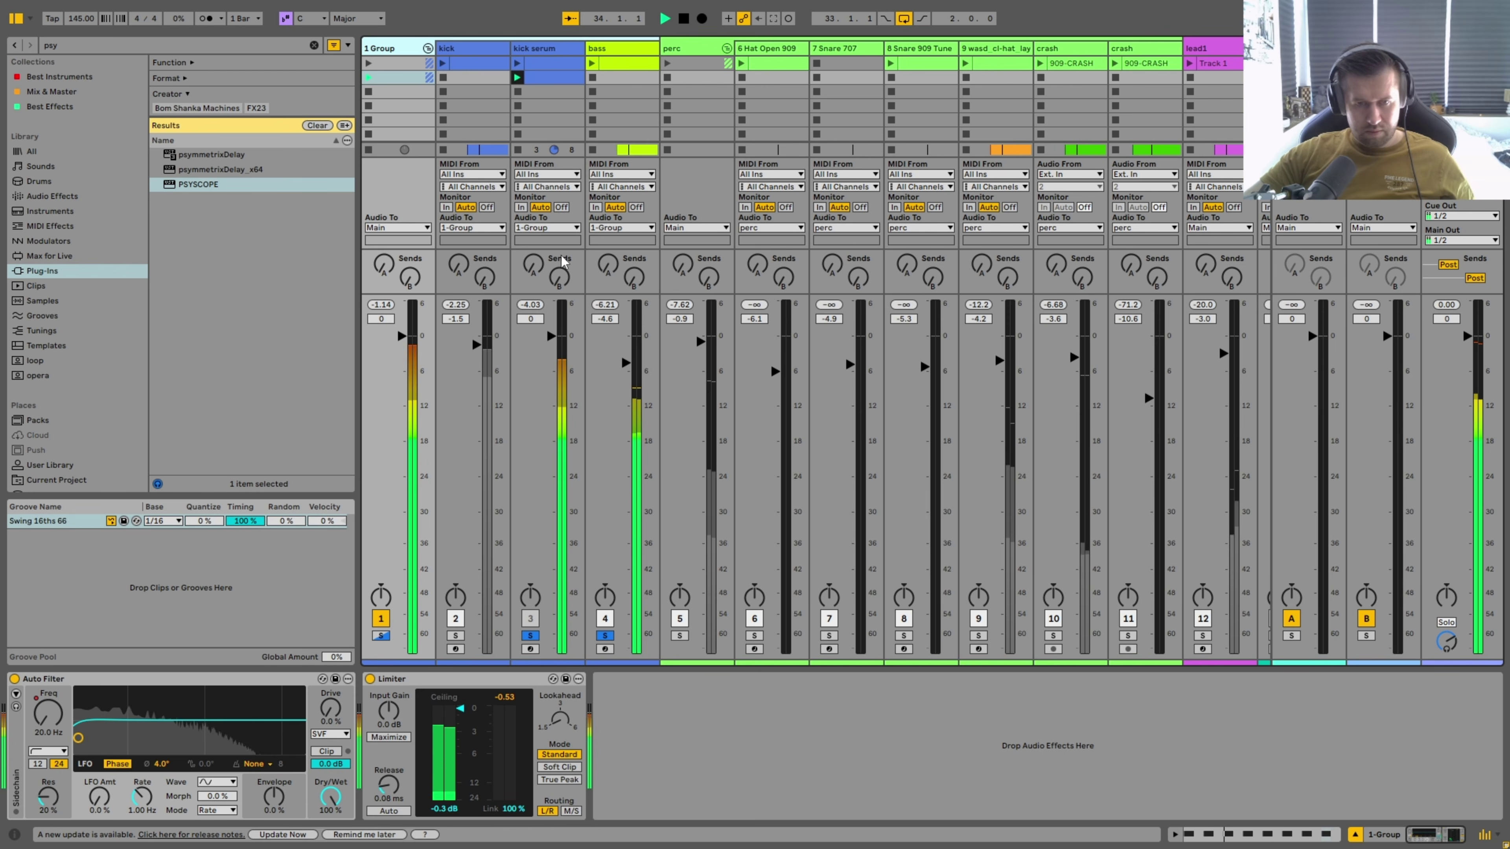
key("ctrl+alt+p")
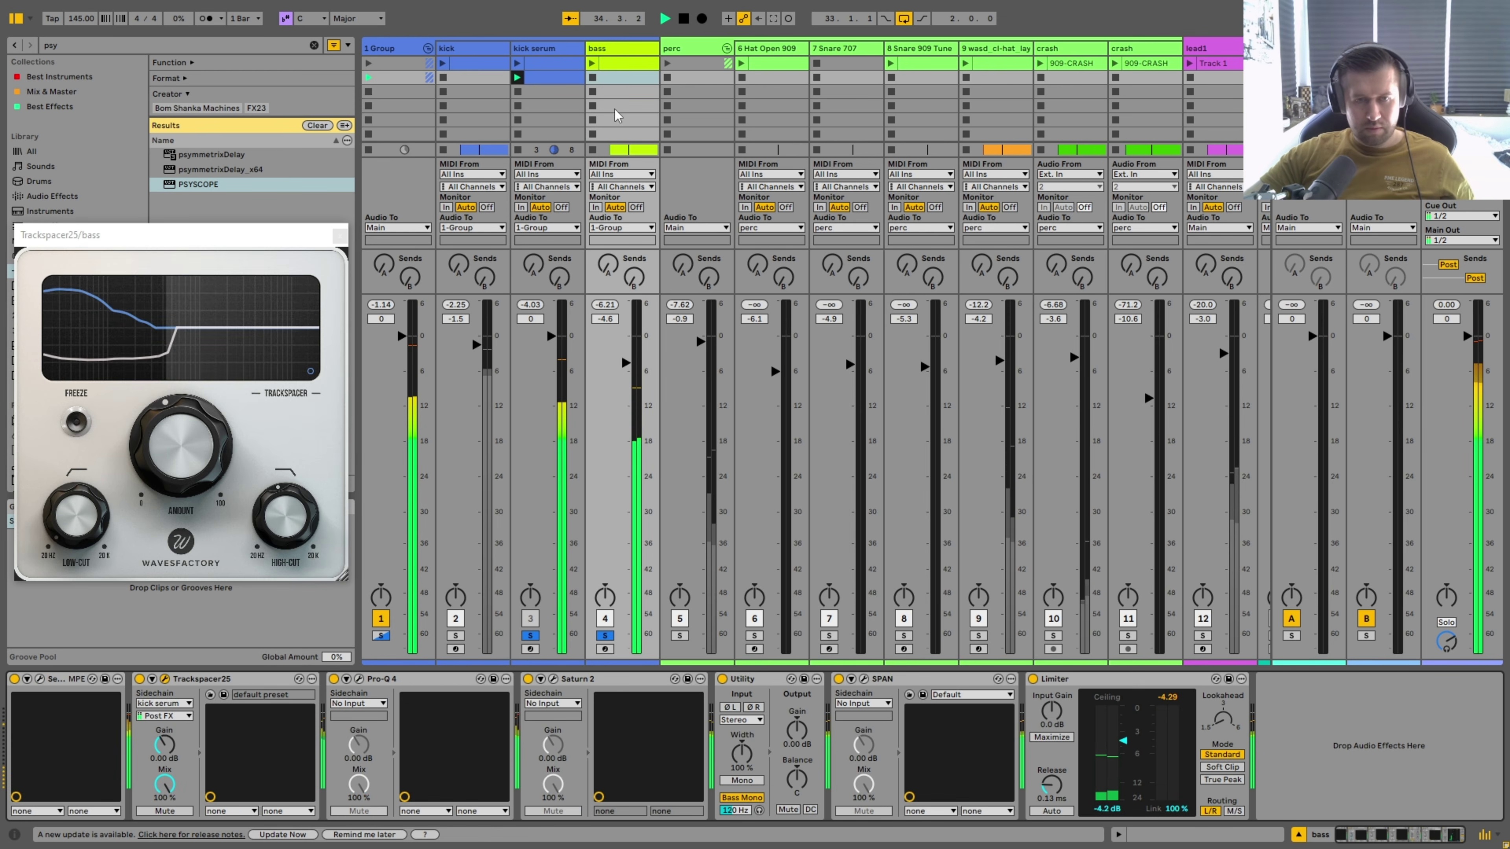
Bypass and re-enable Trackspacer25 on the bass to compare the kick and bass with and without ducking, ending with playback stopped.
left_click(139, 678)
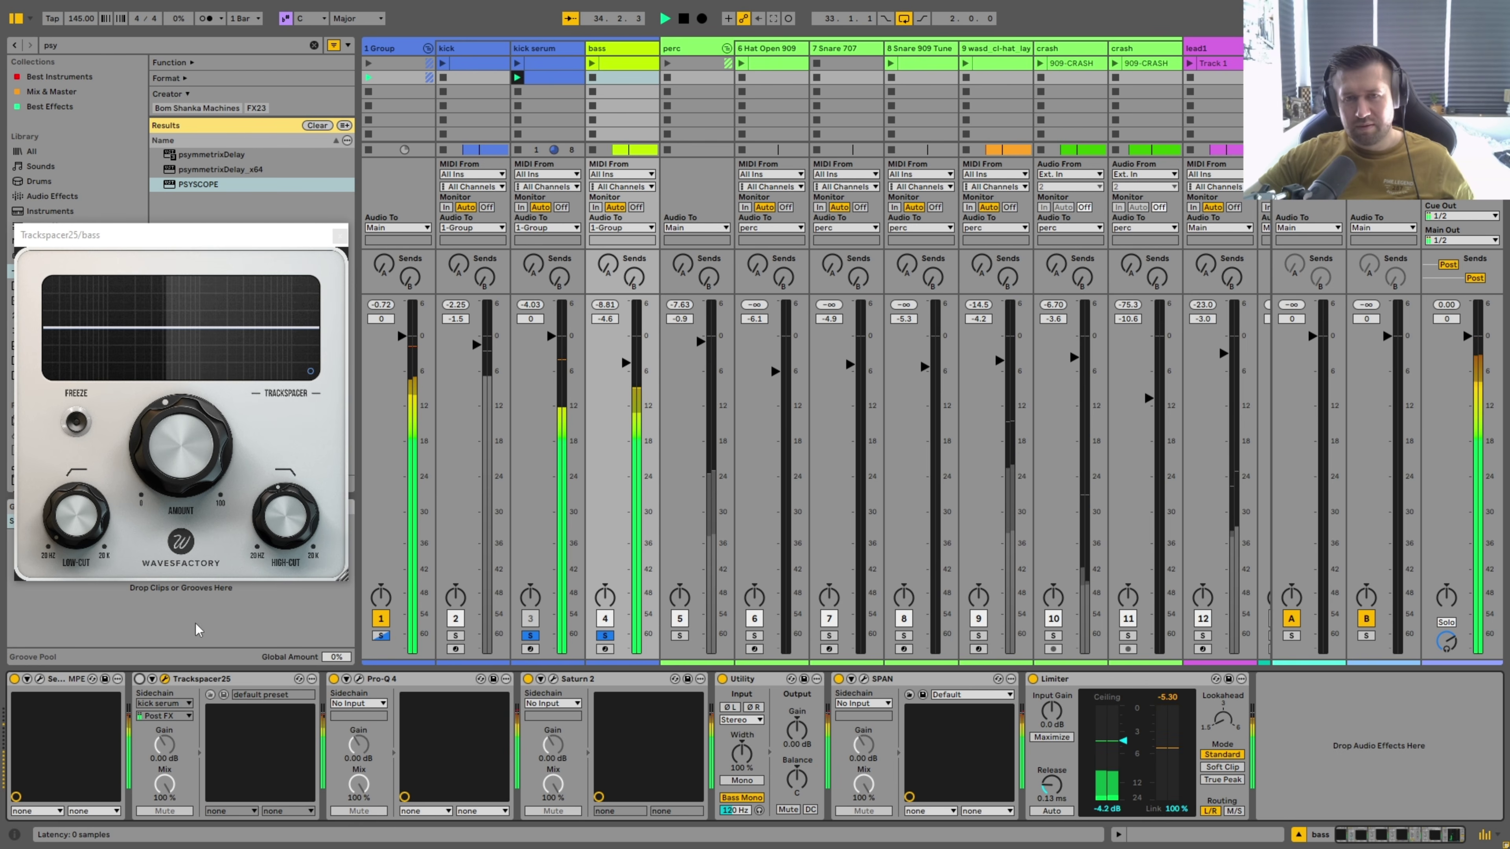
left_click(139, 678)
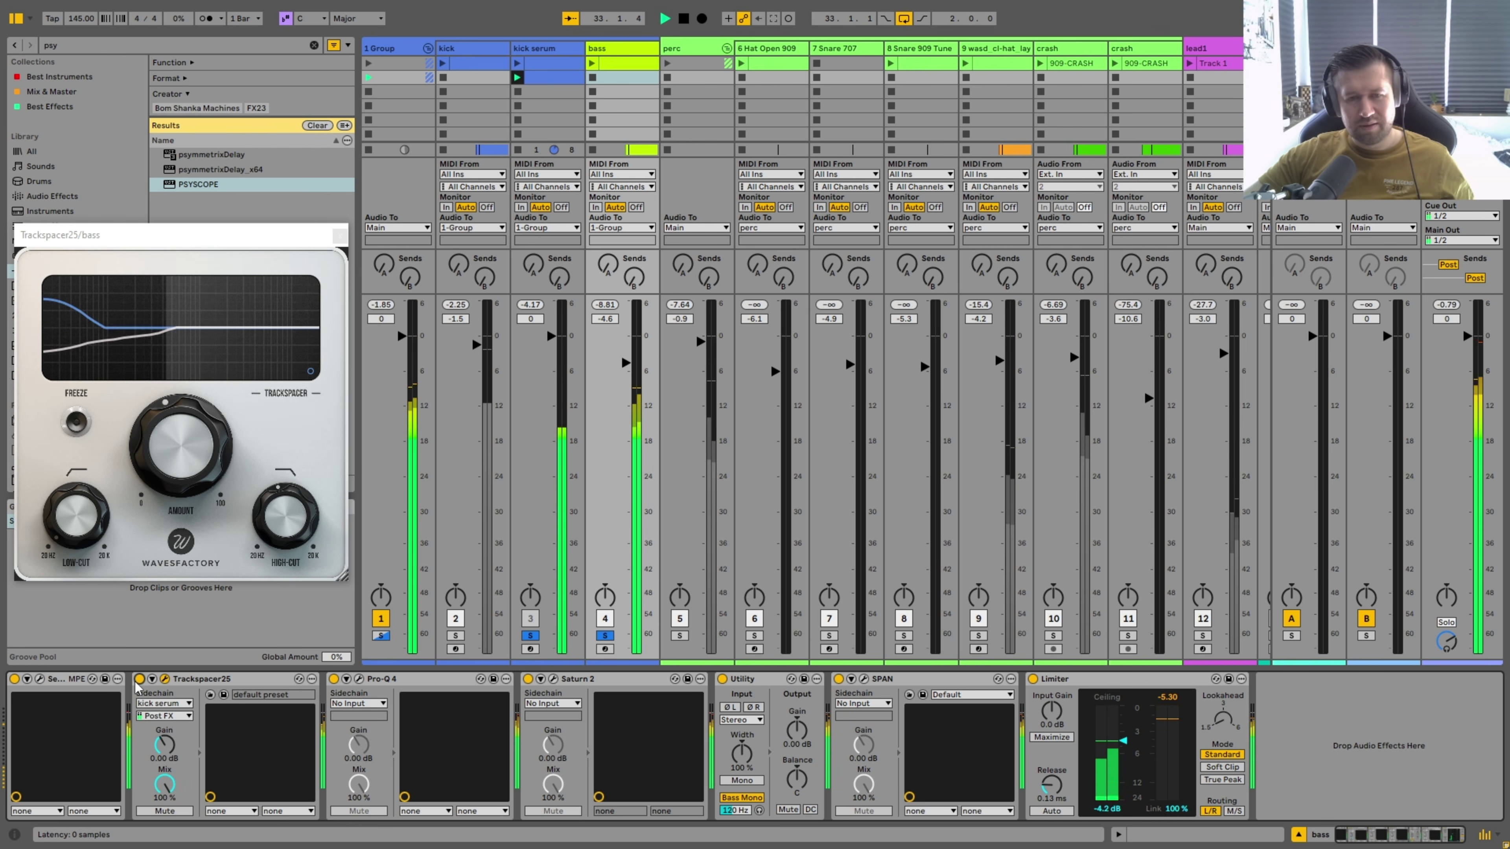
mouse_move(201, 432)
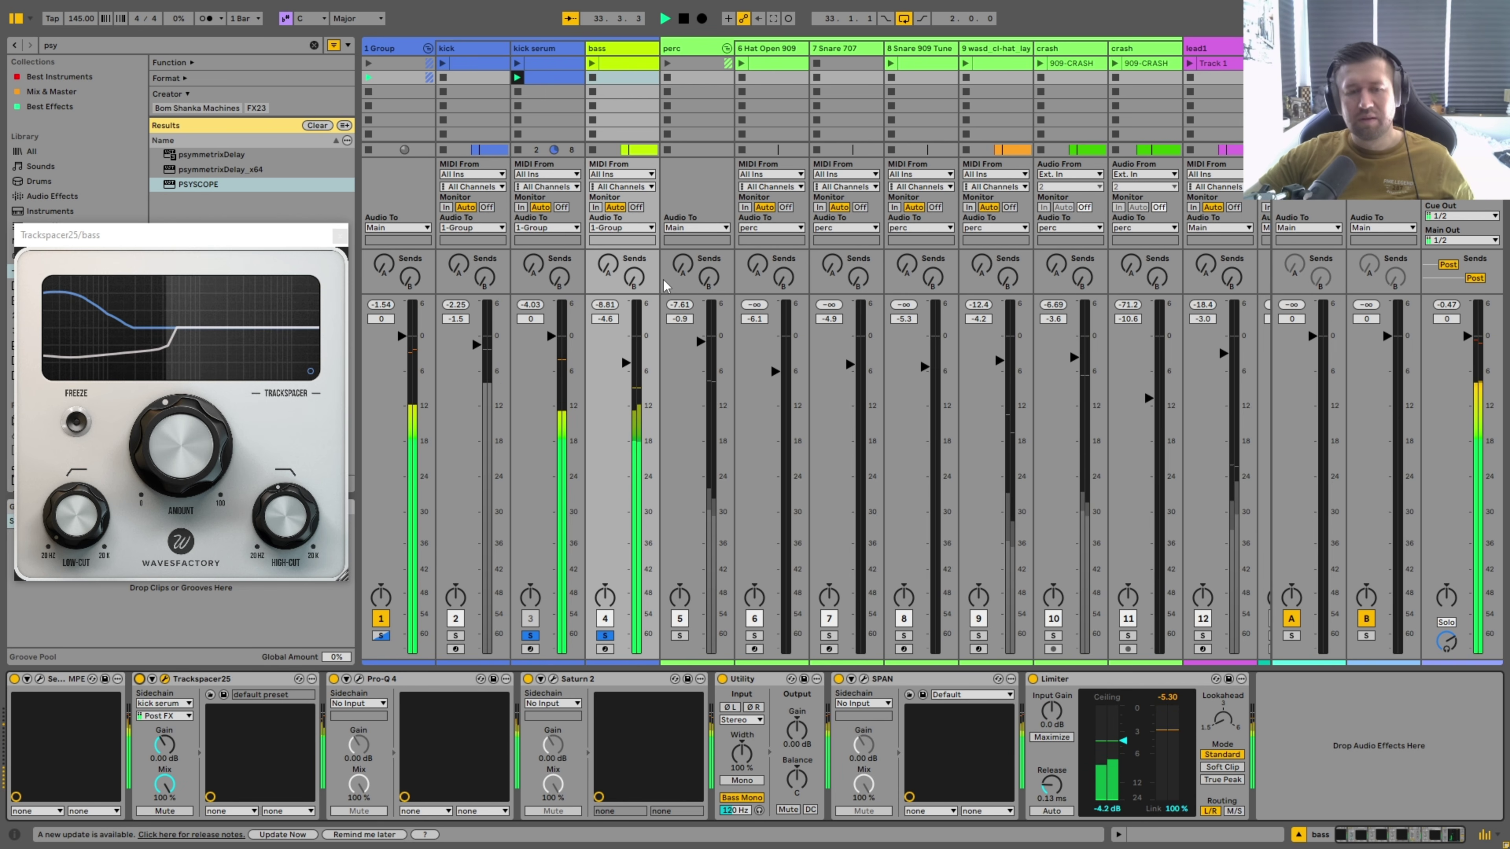
key("space")
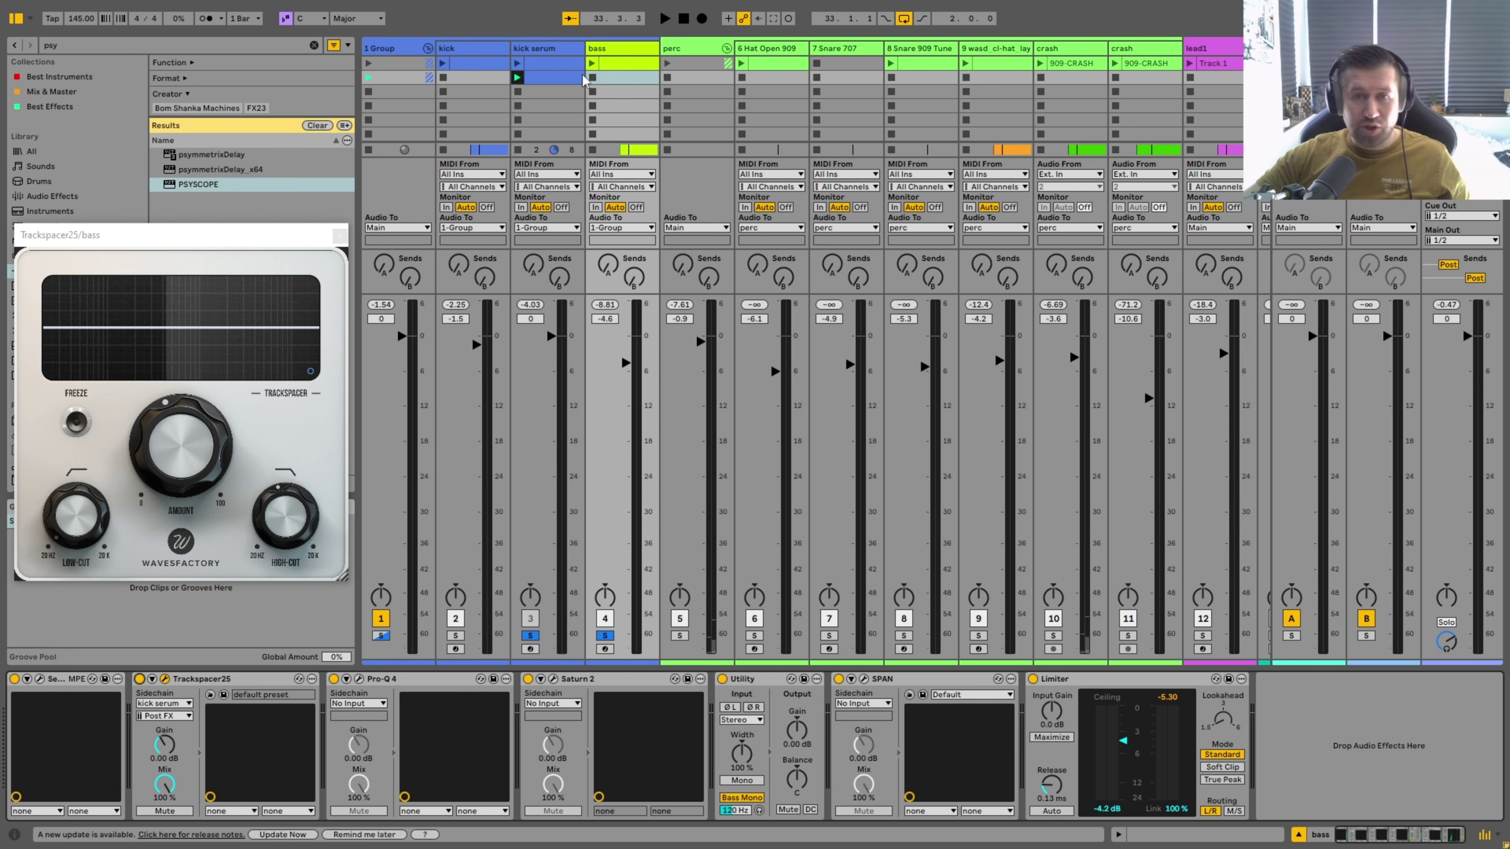
Return to the kick serum track, move the PSYSCOPE window over the mixer and play the kick with the bass.
left_click(547, 50)
left_click_drag(758, 600, 1010, 437)
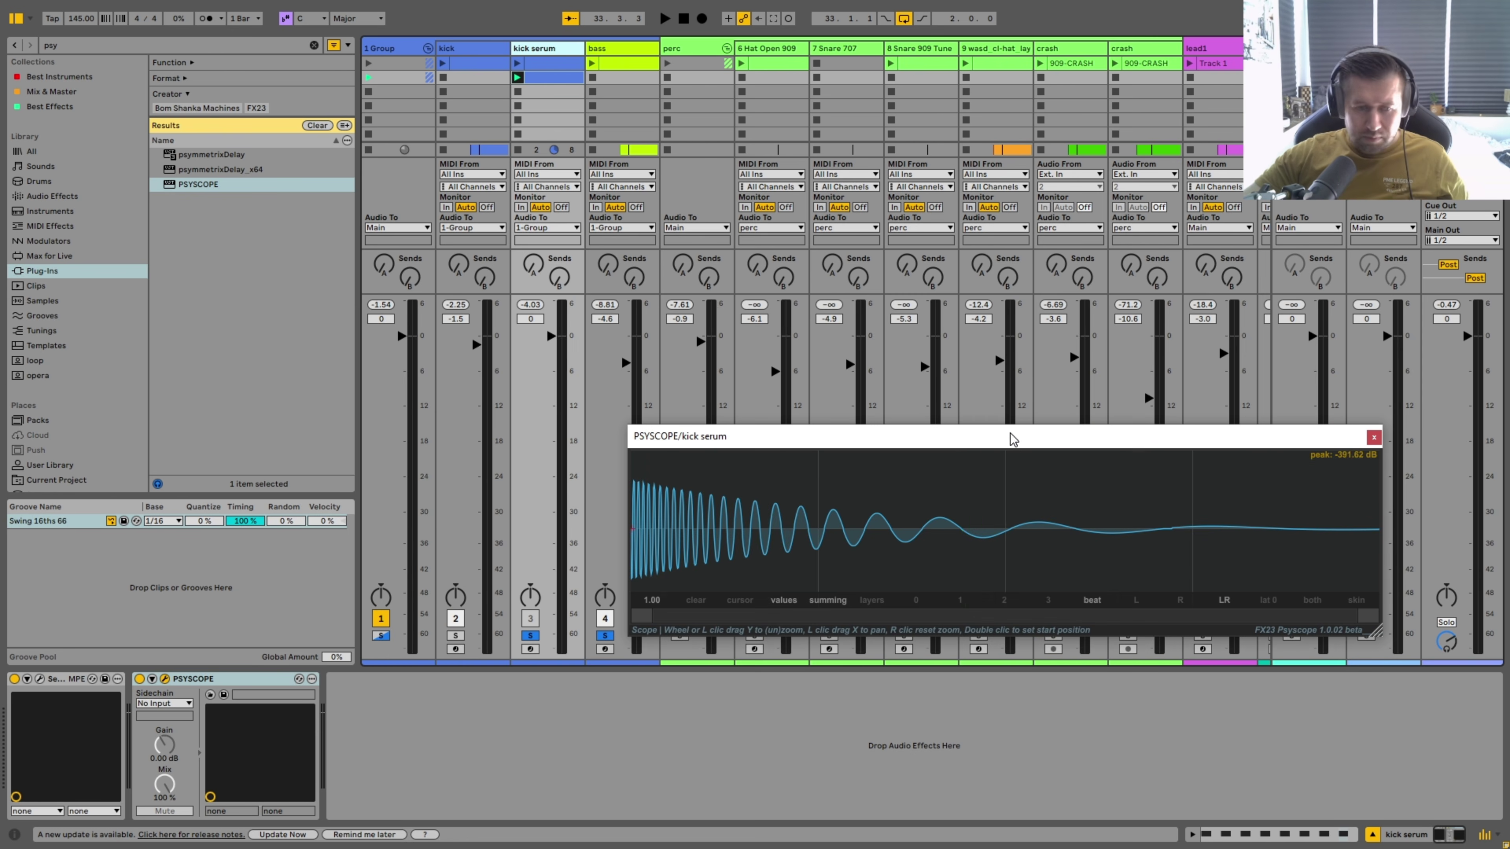
key("space")
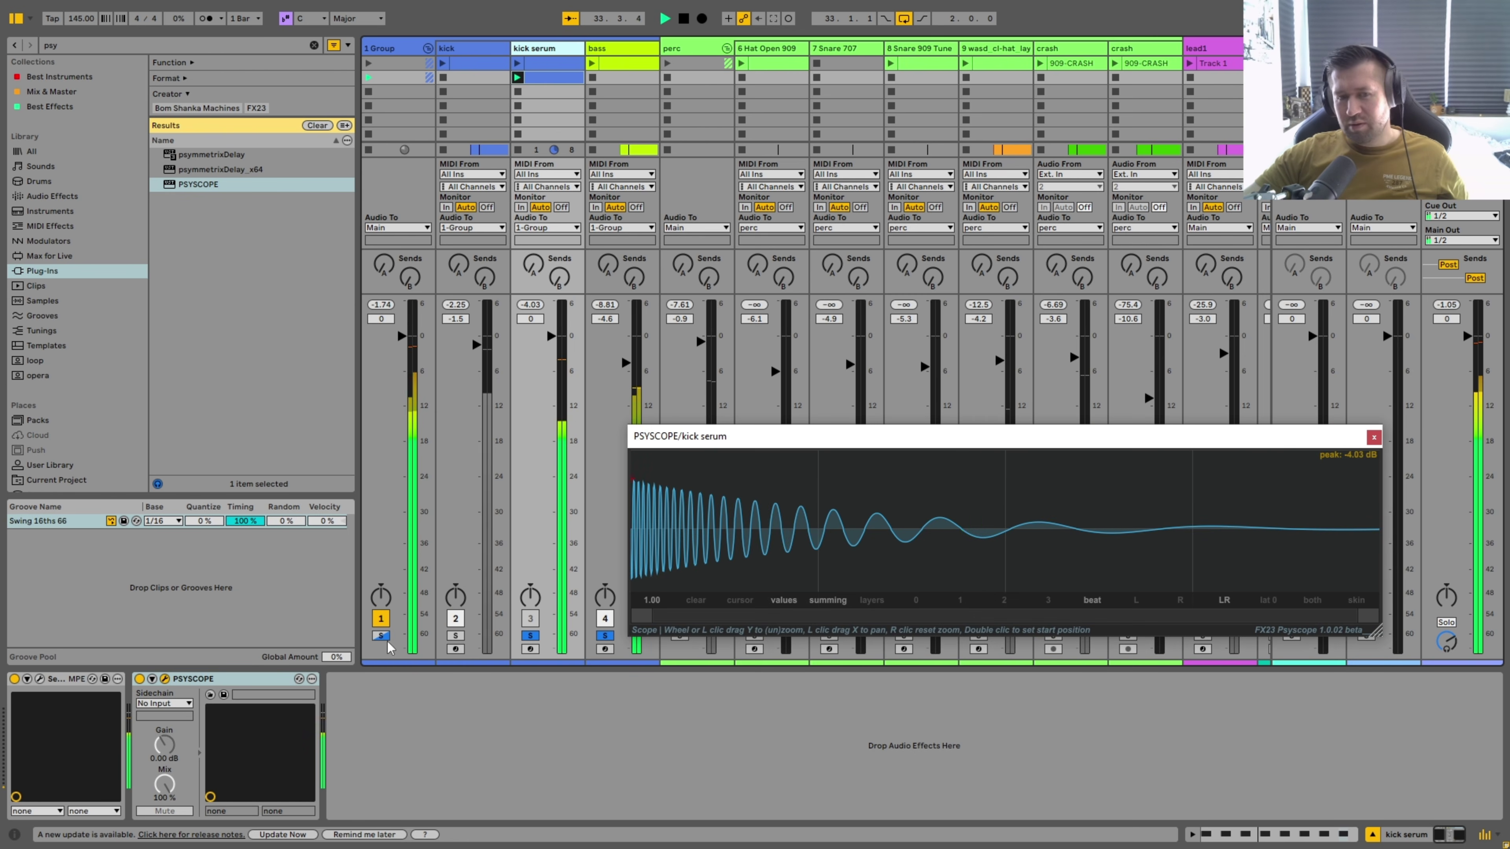
Open Serum 2 on the kick serum track and lengthen Env 1's decay to 1.42 s.
left_click(39, 679)
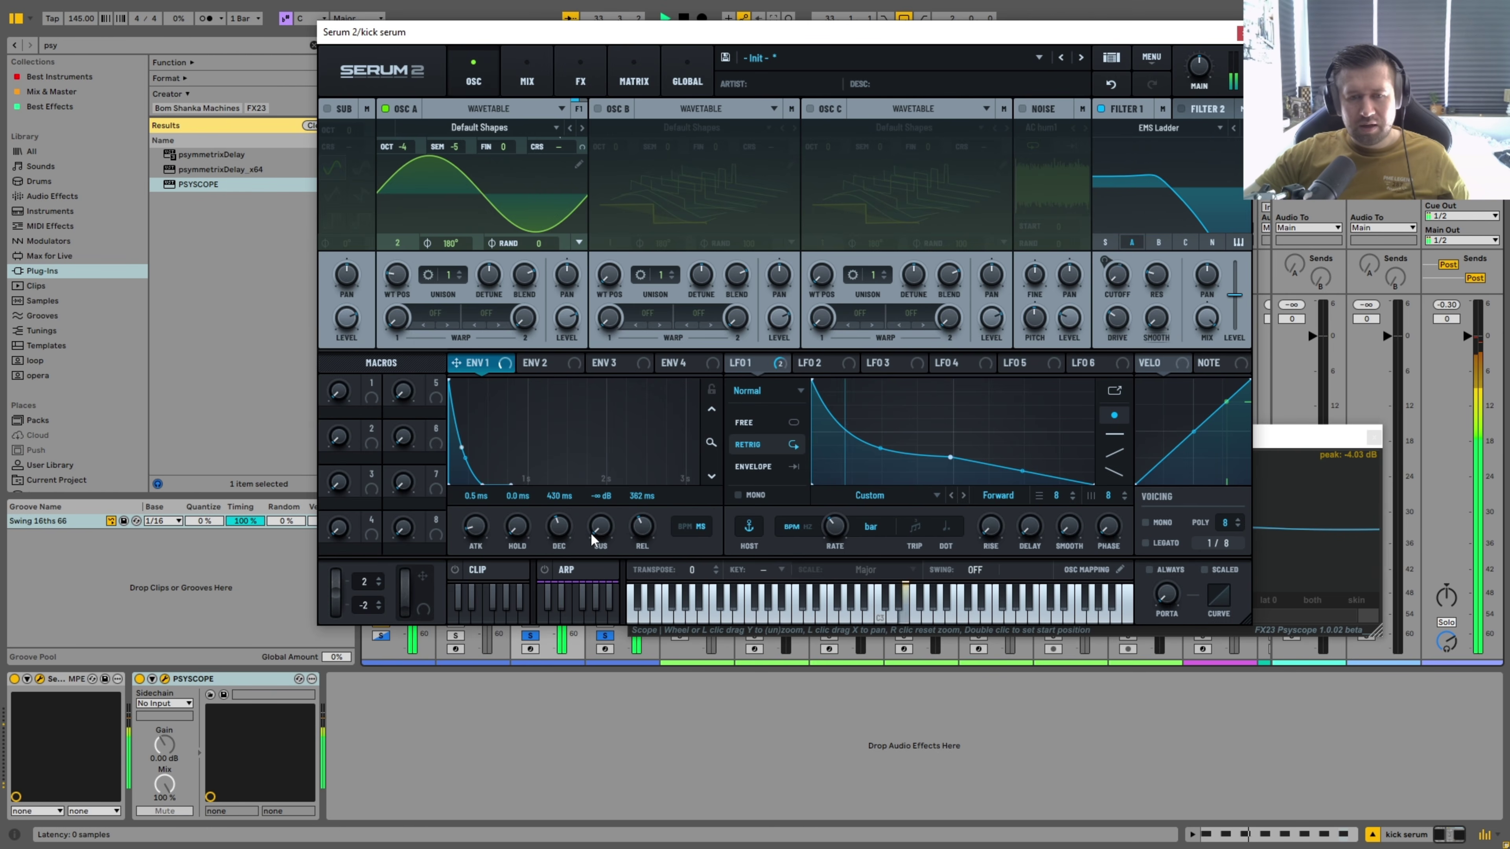
left_click_drag(558, 534, 562, 521)
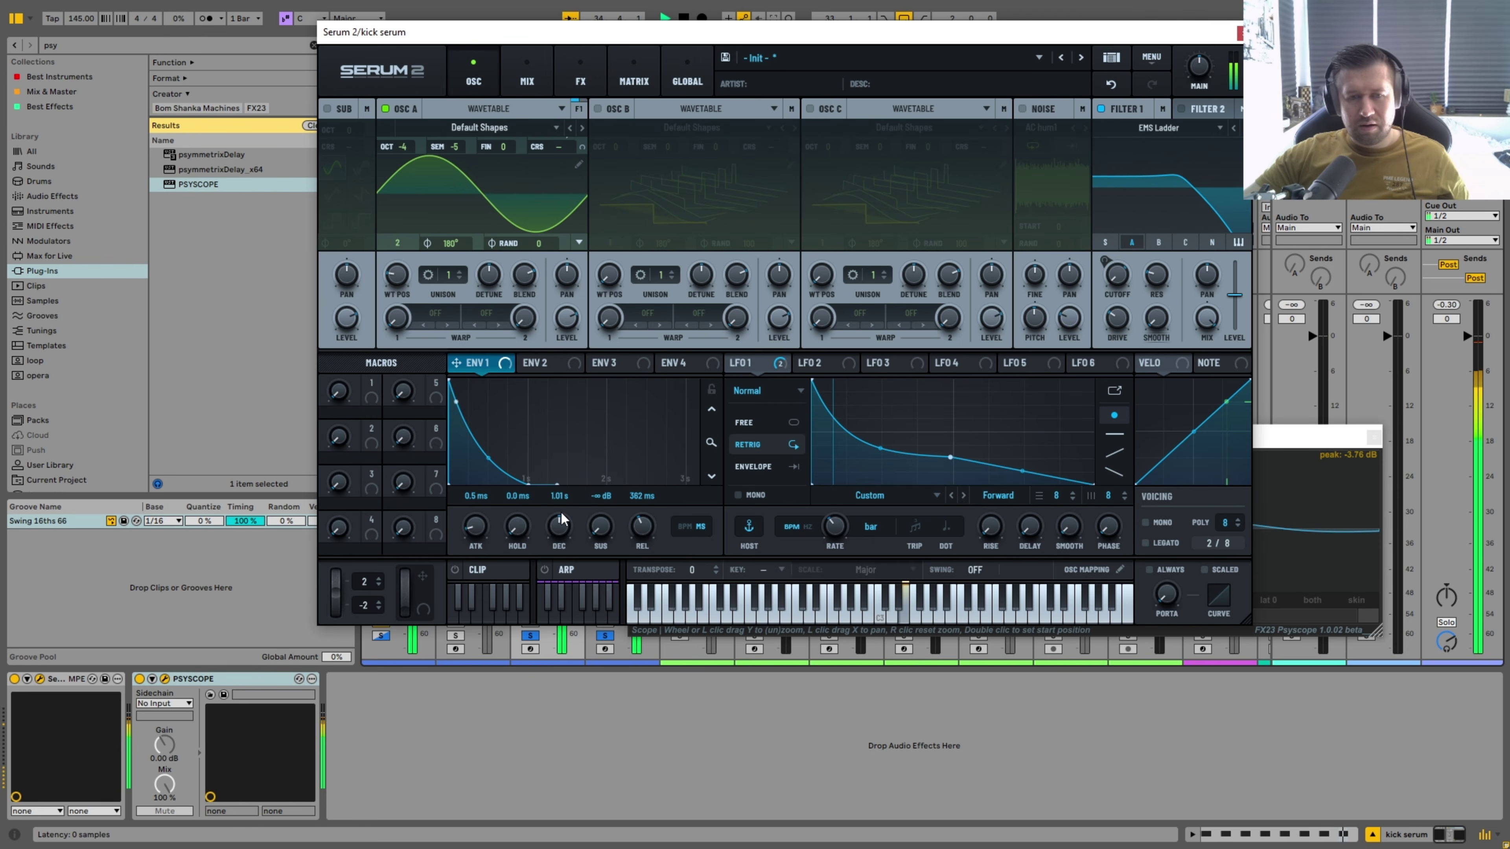
scroll(561, 521, "down", 3)
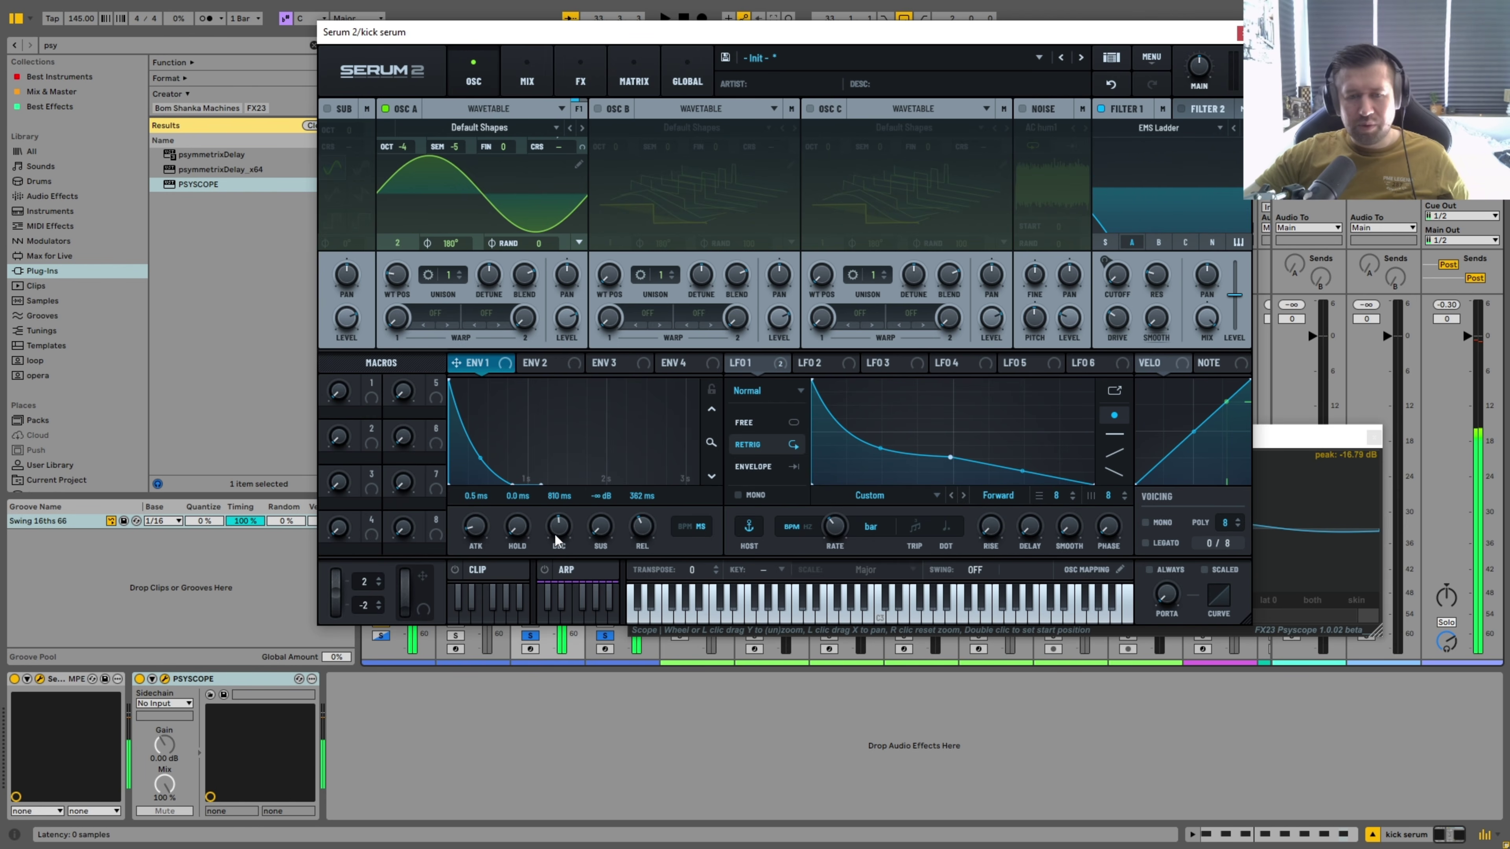
scroll(554, 534, "down", 3)
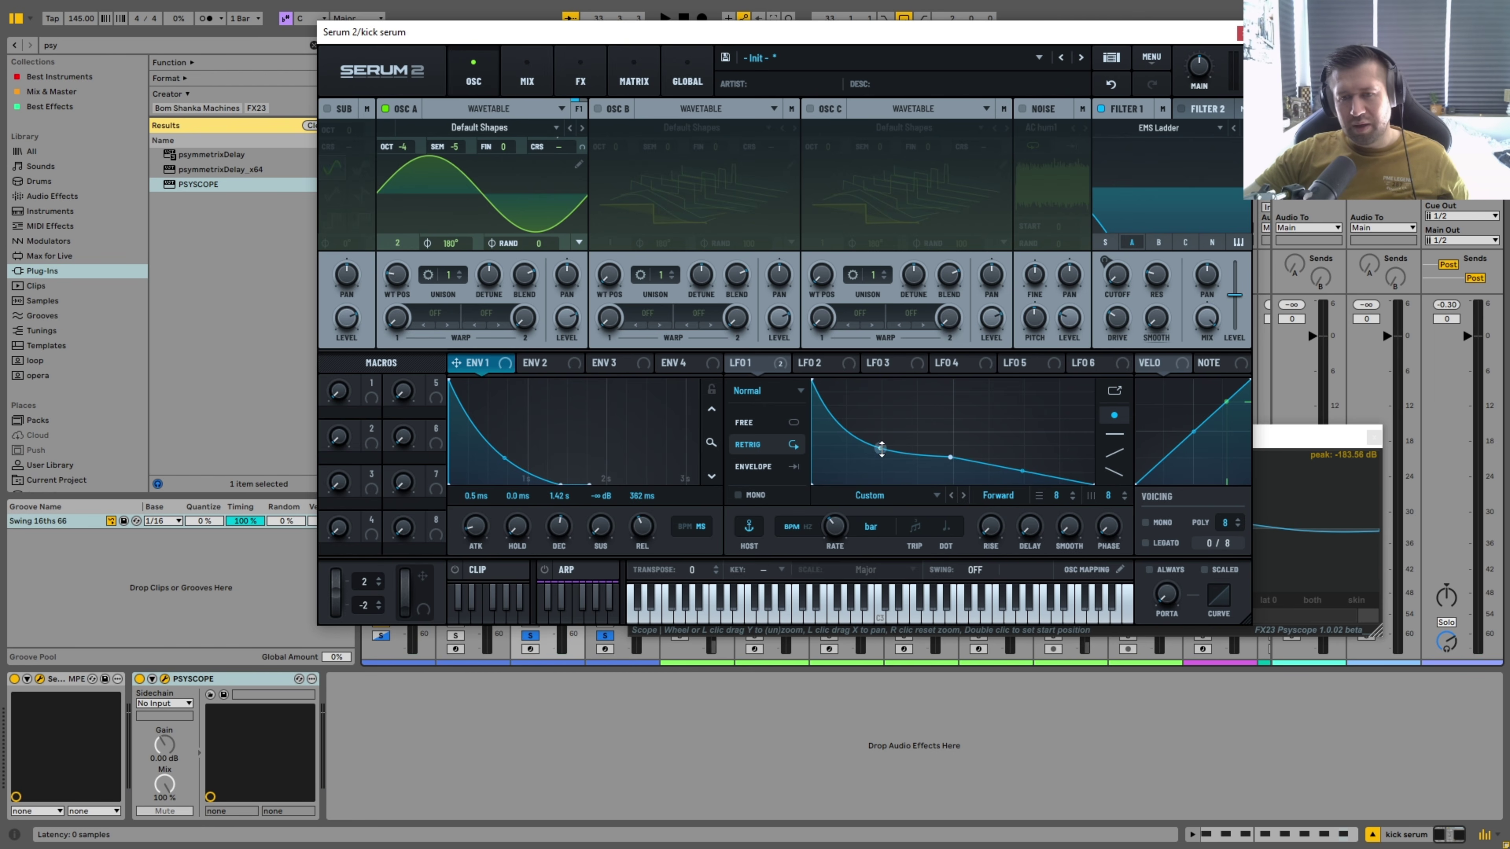
Shift LFO 1's middle point to a slightly later time and lower level while auditioning the kick with the bass.
key("space")
left_click_drag(953, 459, 983, 455)
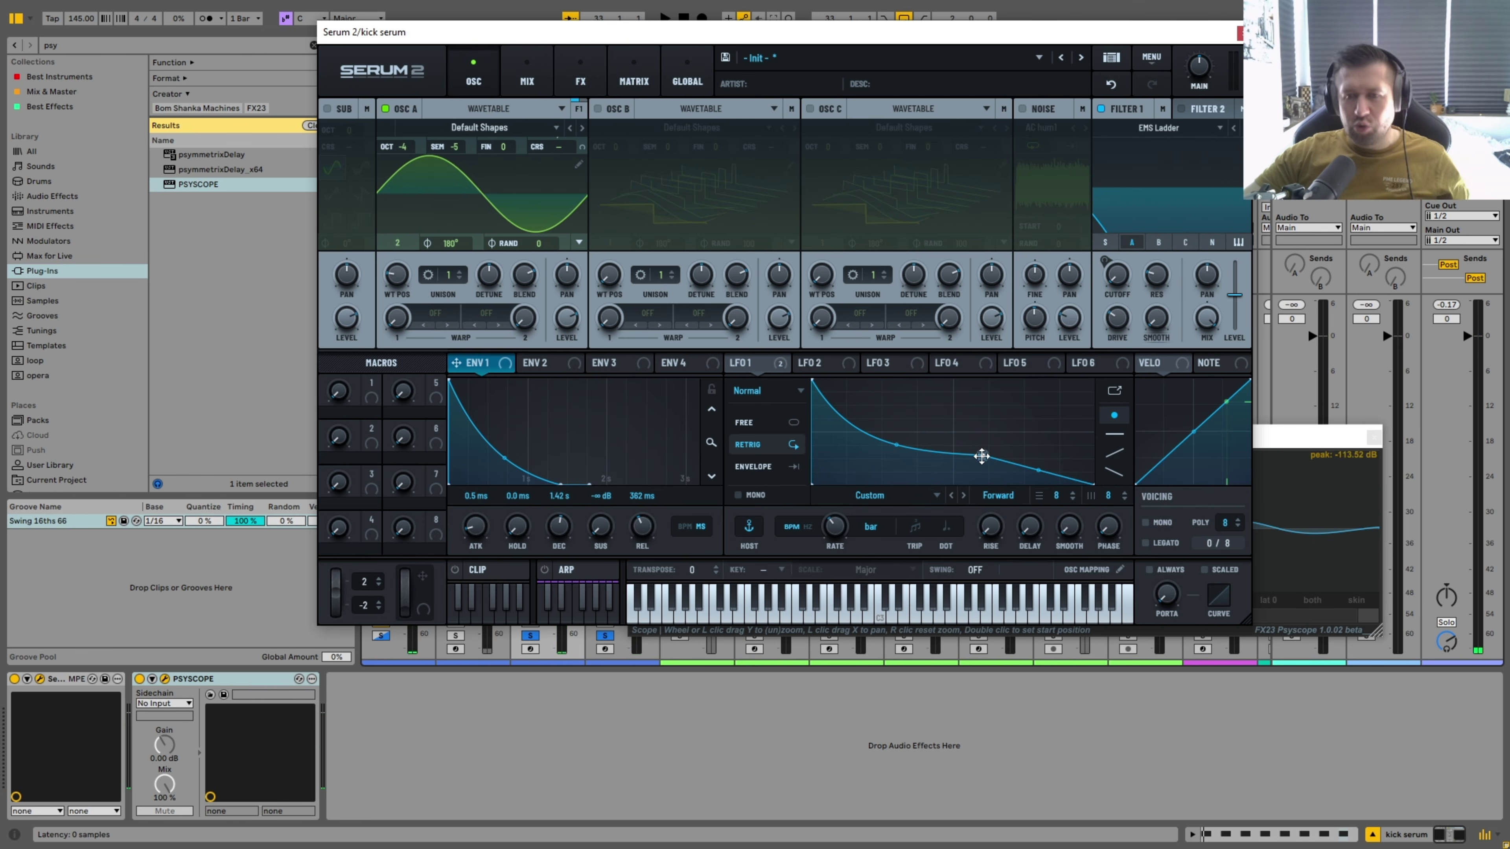
key("space")
left_click_drag(981, 456, 983, 458)
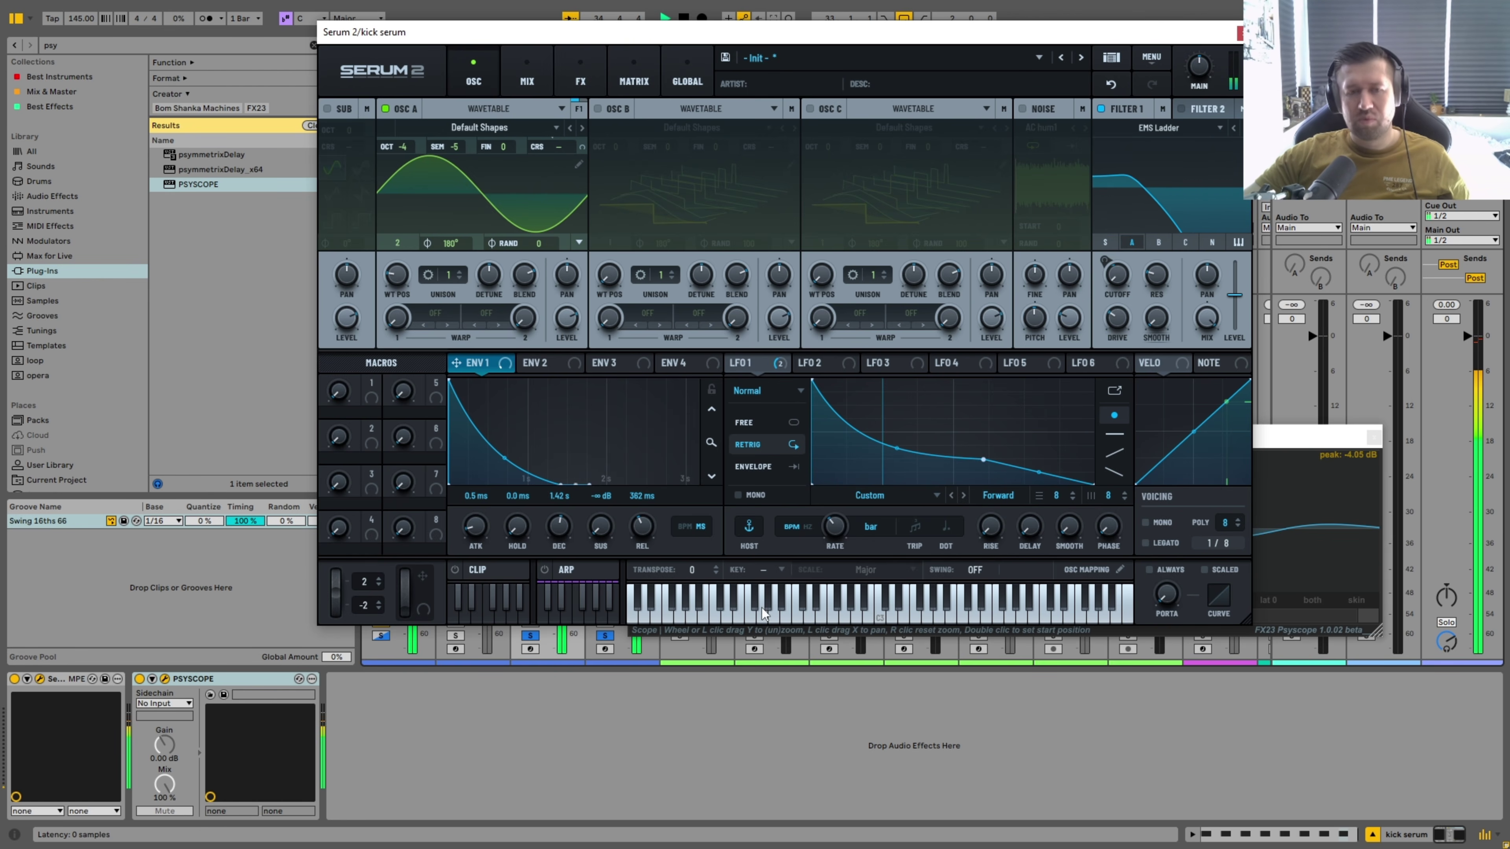
Leave kick serum as the only soloed track, check its waveform in PSYSCOPE and reopen its synth window.
left_click(1238, 35)
left_click(531, 619)
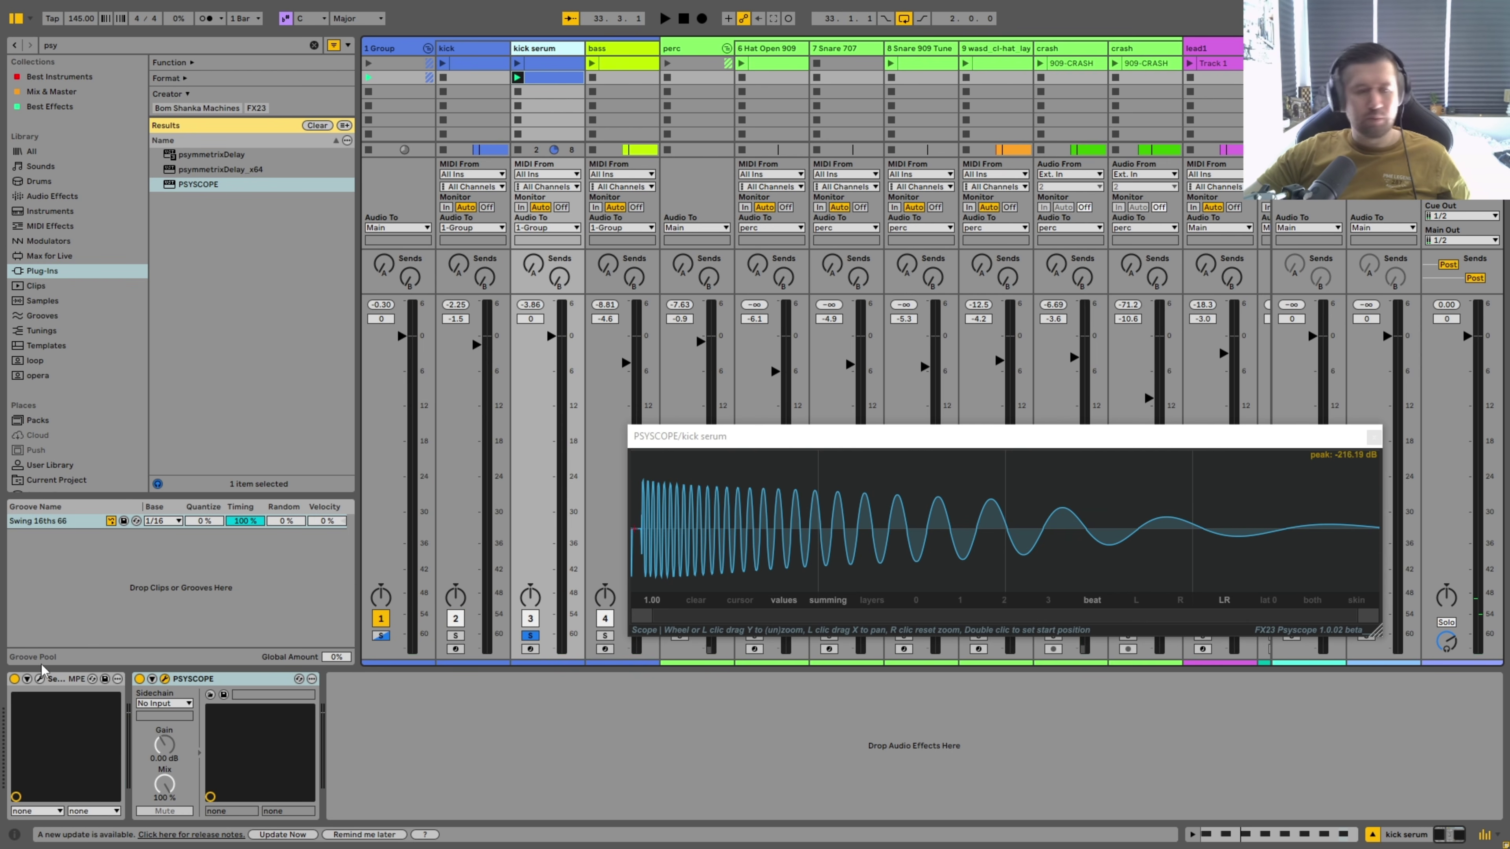
left_click(40, 679)
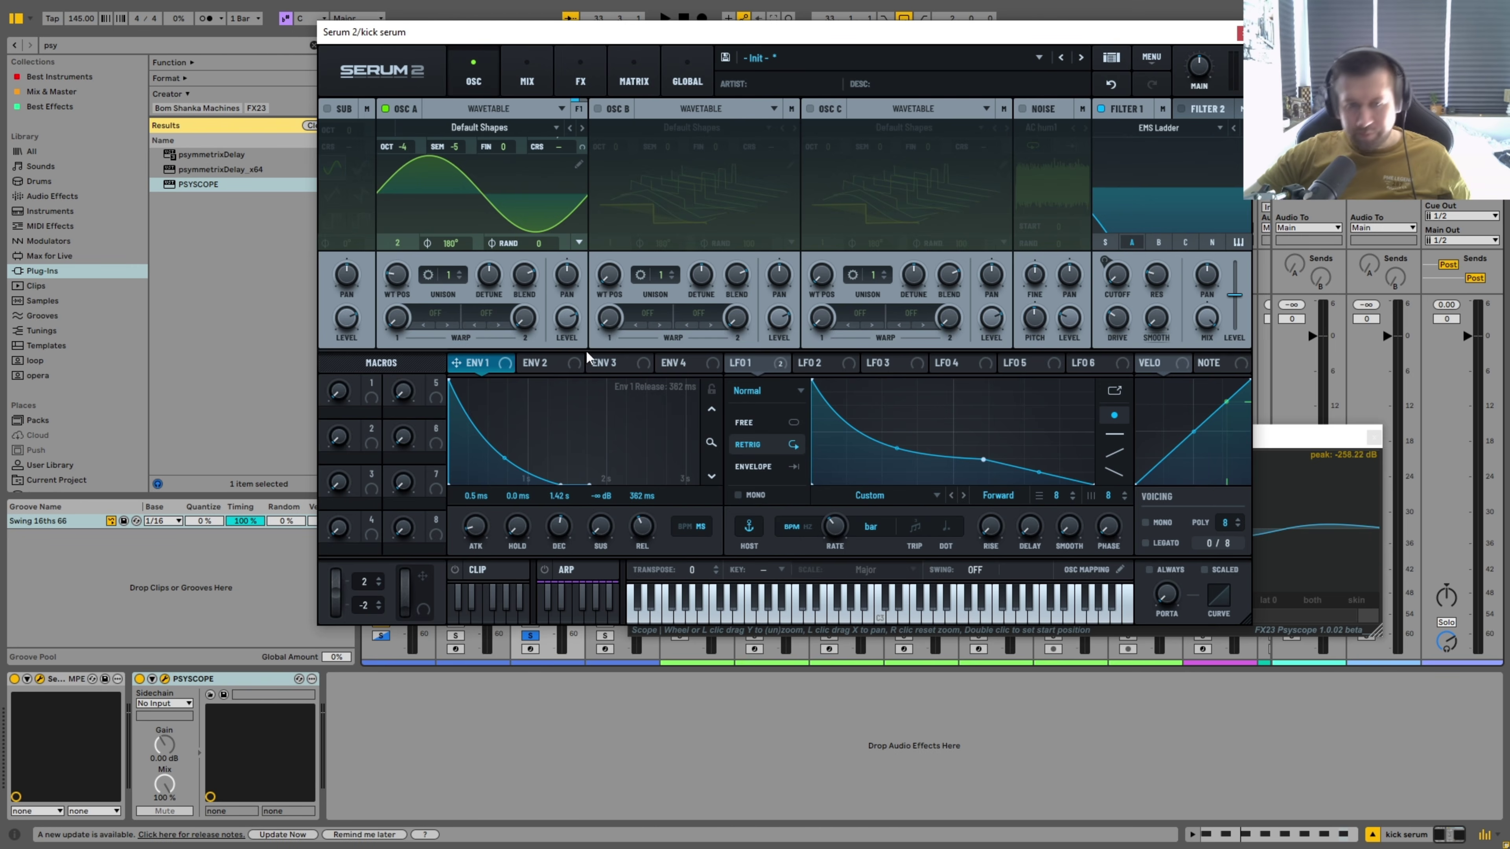
Set oscillator A's first warp mode to Tube distortion and raise its amount while the kick plays.
left_click(445, 319)
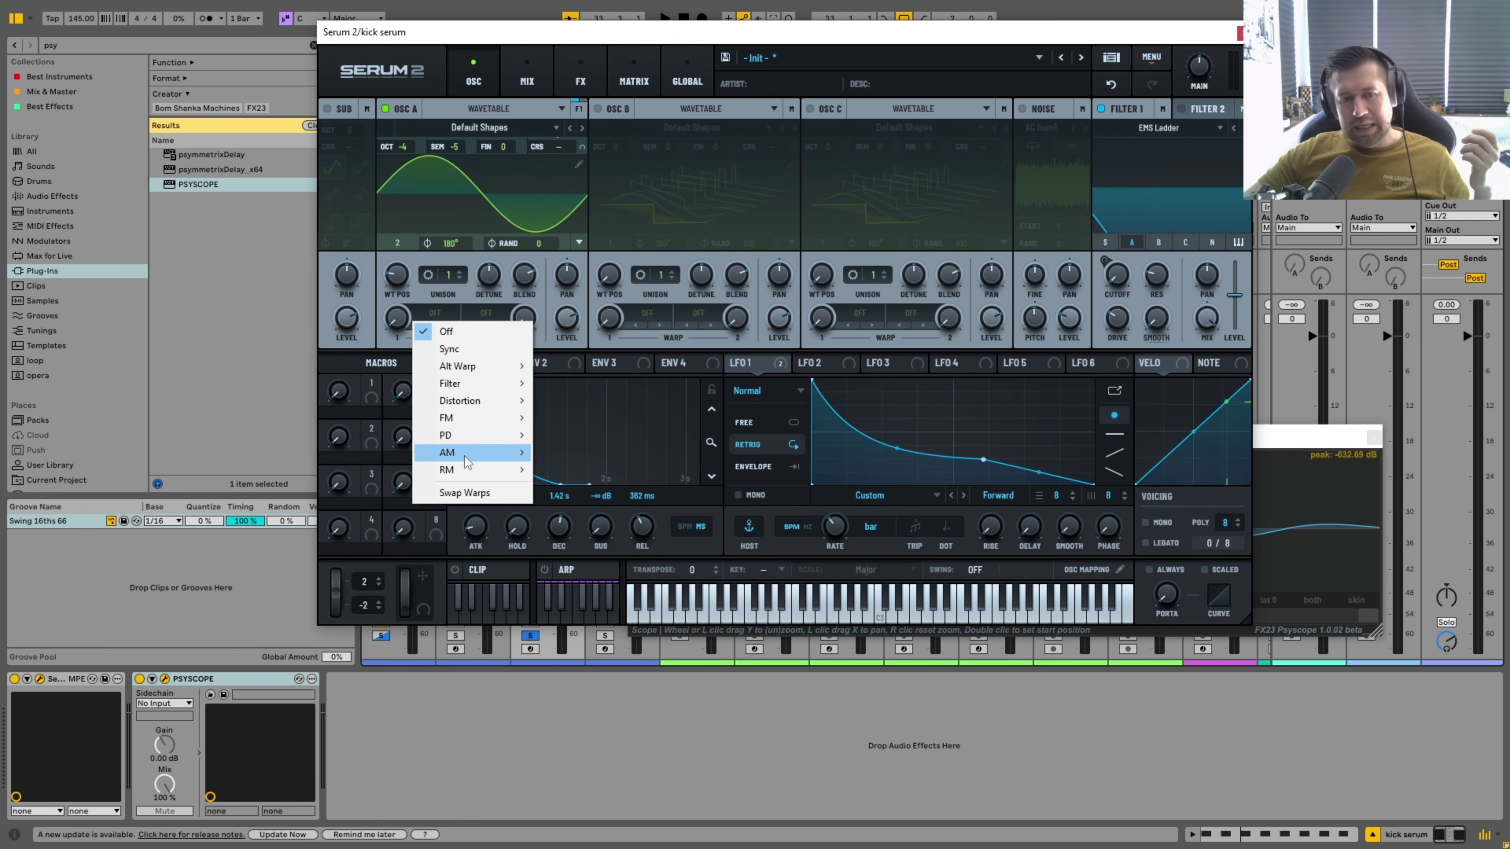
mouse_move(488, 403)
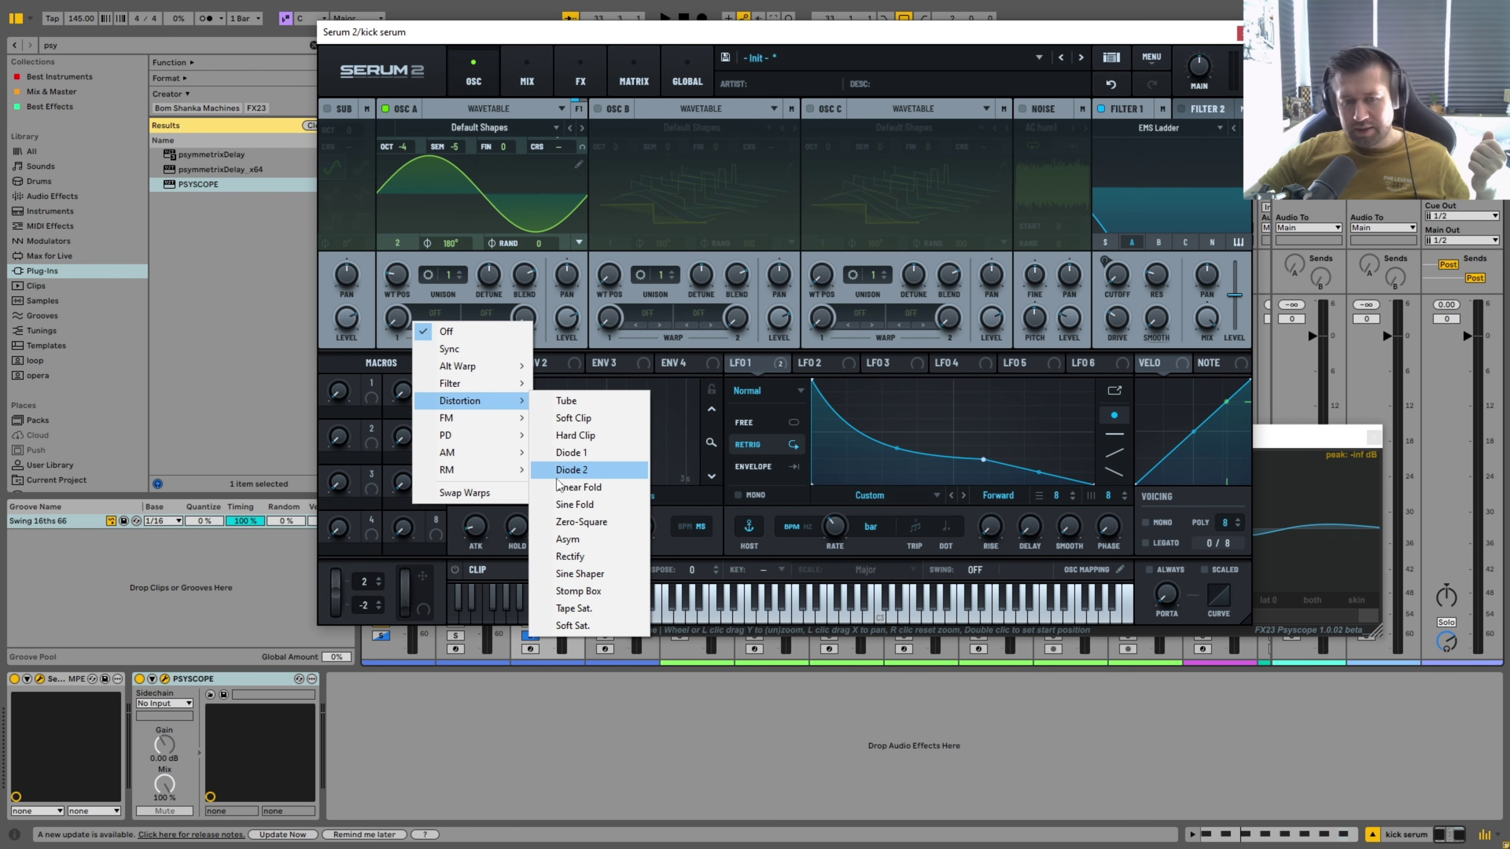
left_click(581, 402)
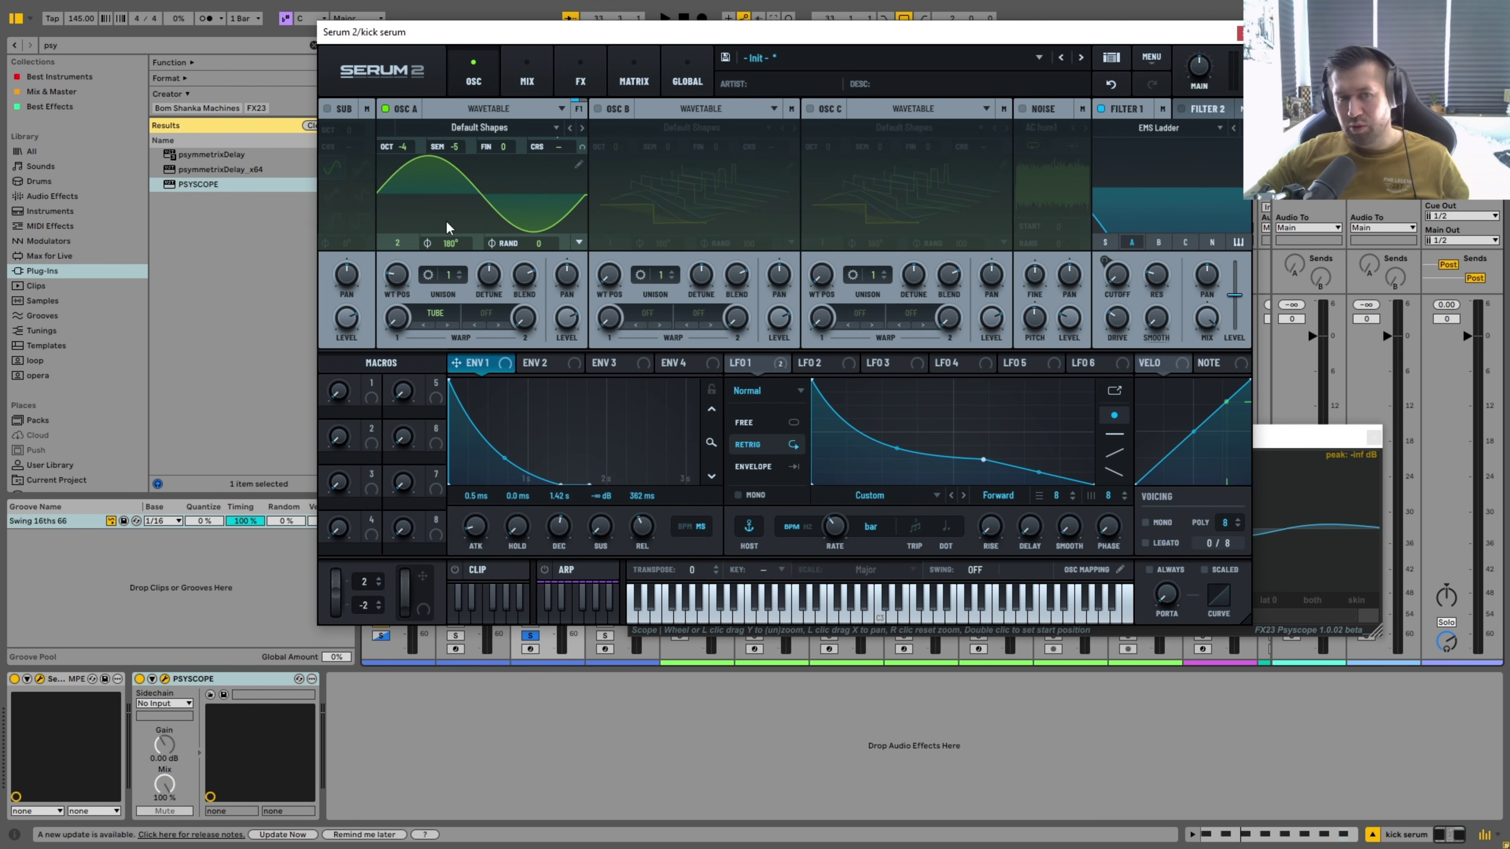
key("space")
left_click_drag(390, 319, 453, 257)
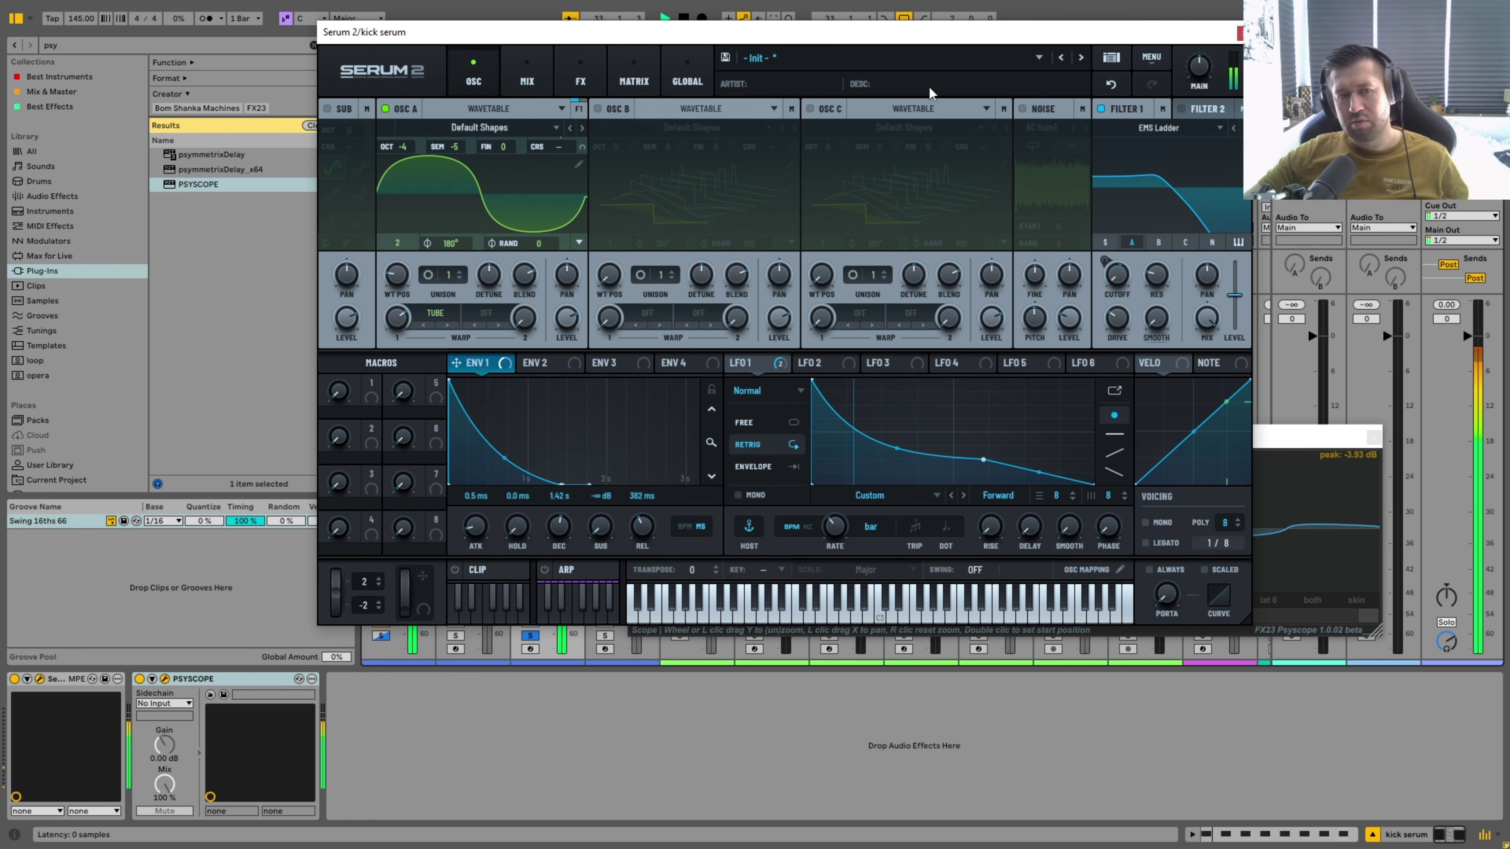
Unsolo kick serum and mute the original kick track, playing the looped full mix with only the new kick.
left_click(1239, 32)
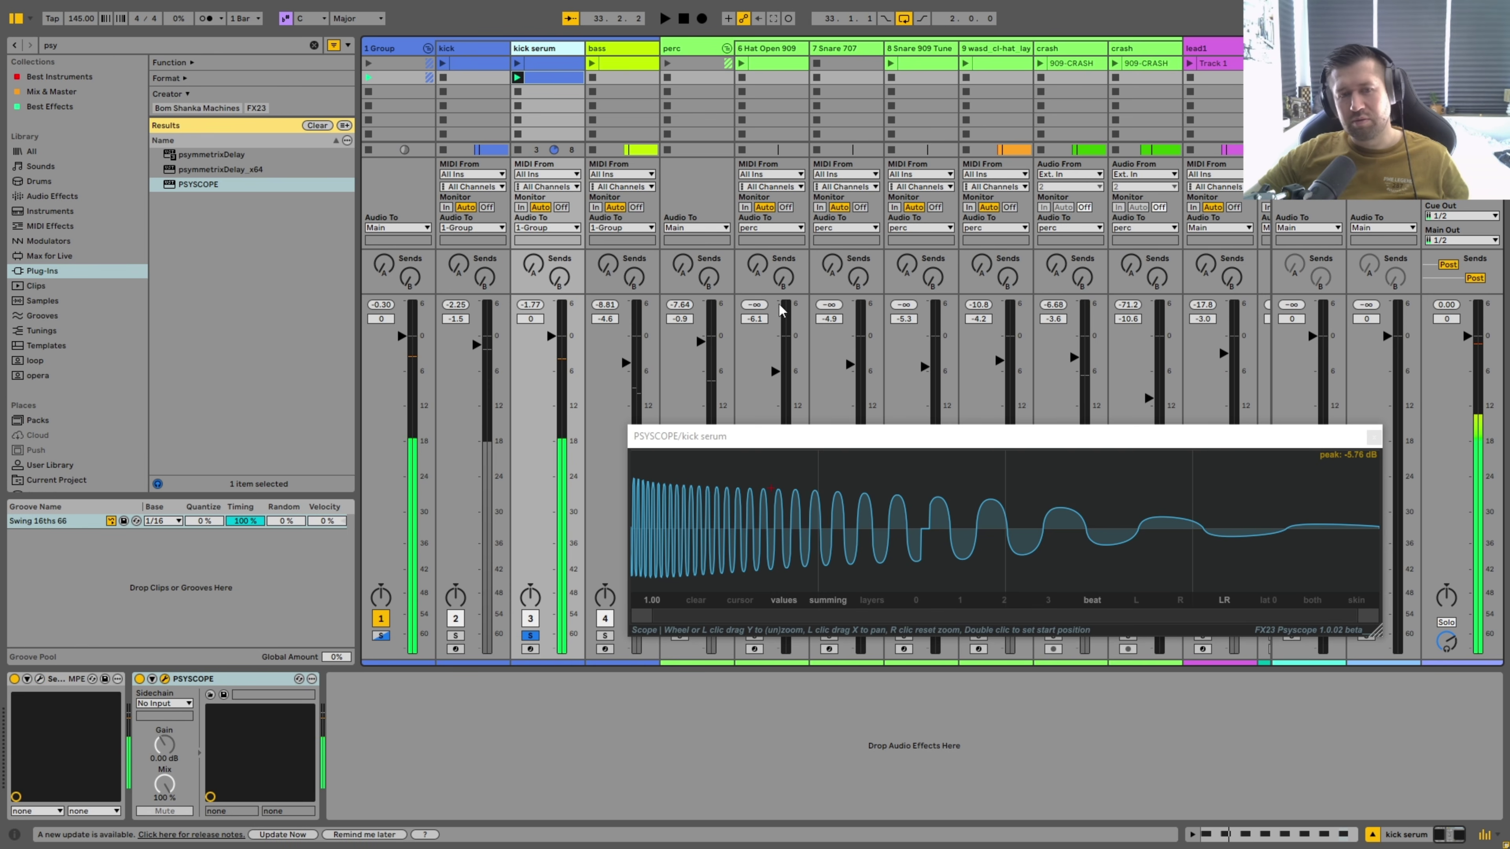
left_click(529, 635)
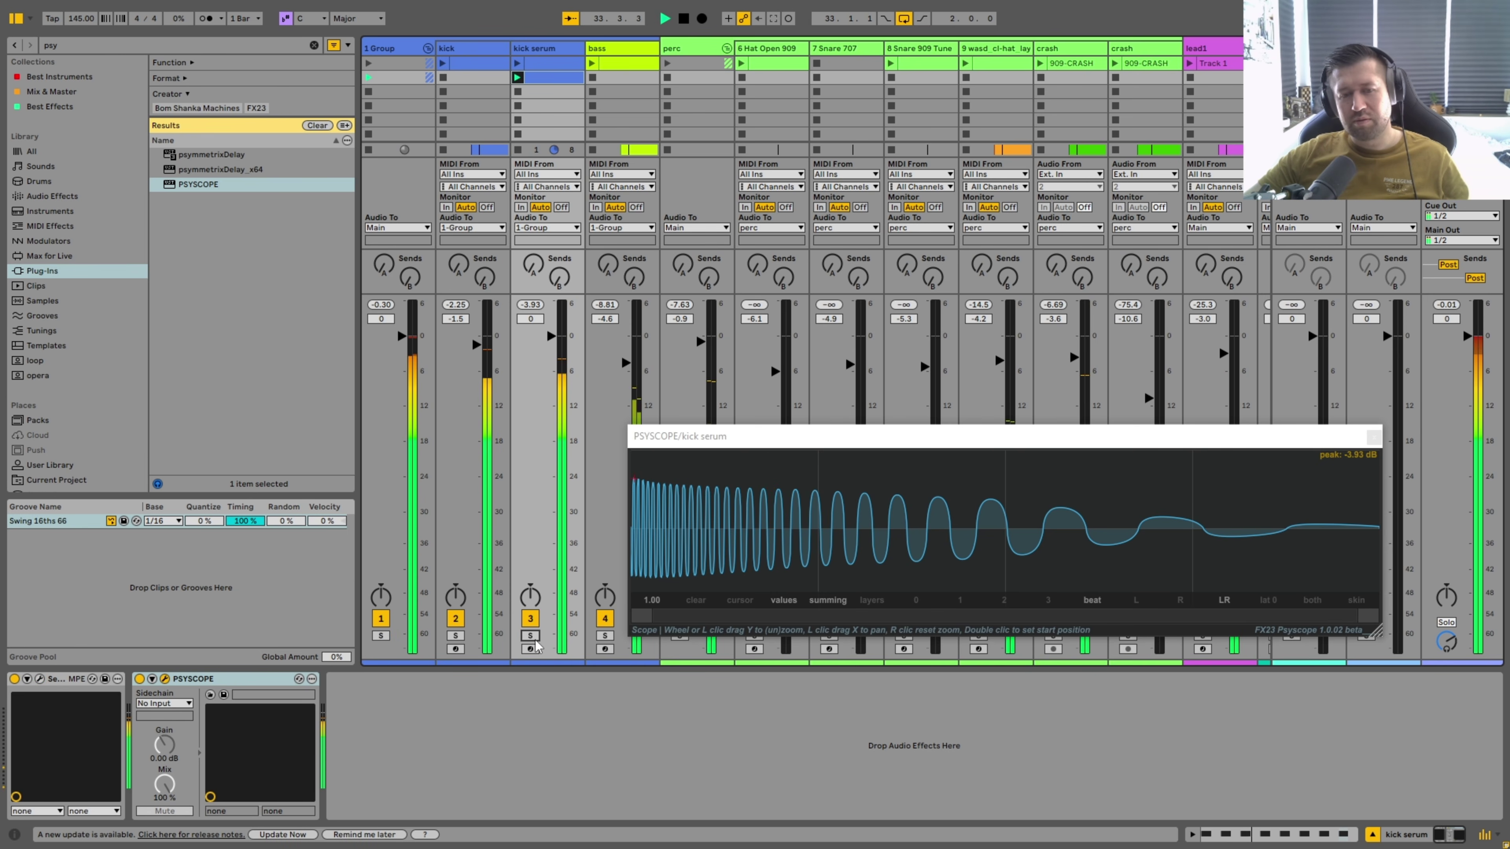
left_click_drag(724, 440, 848, 411)
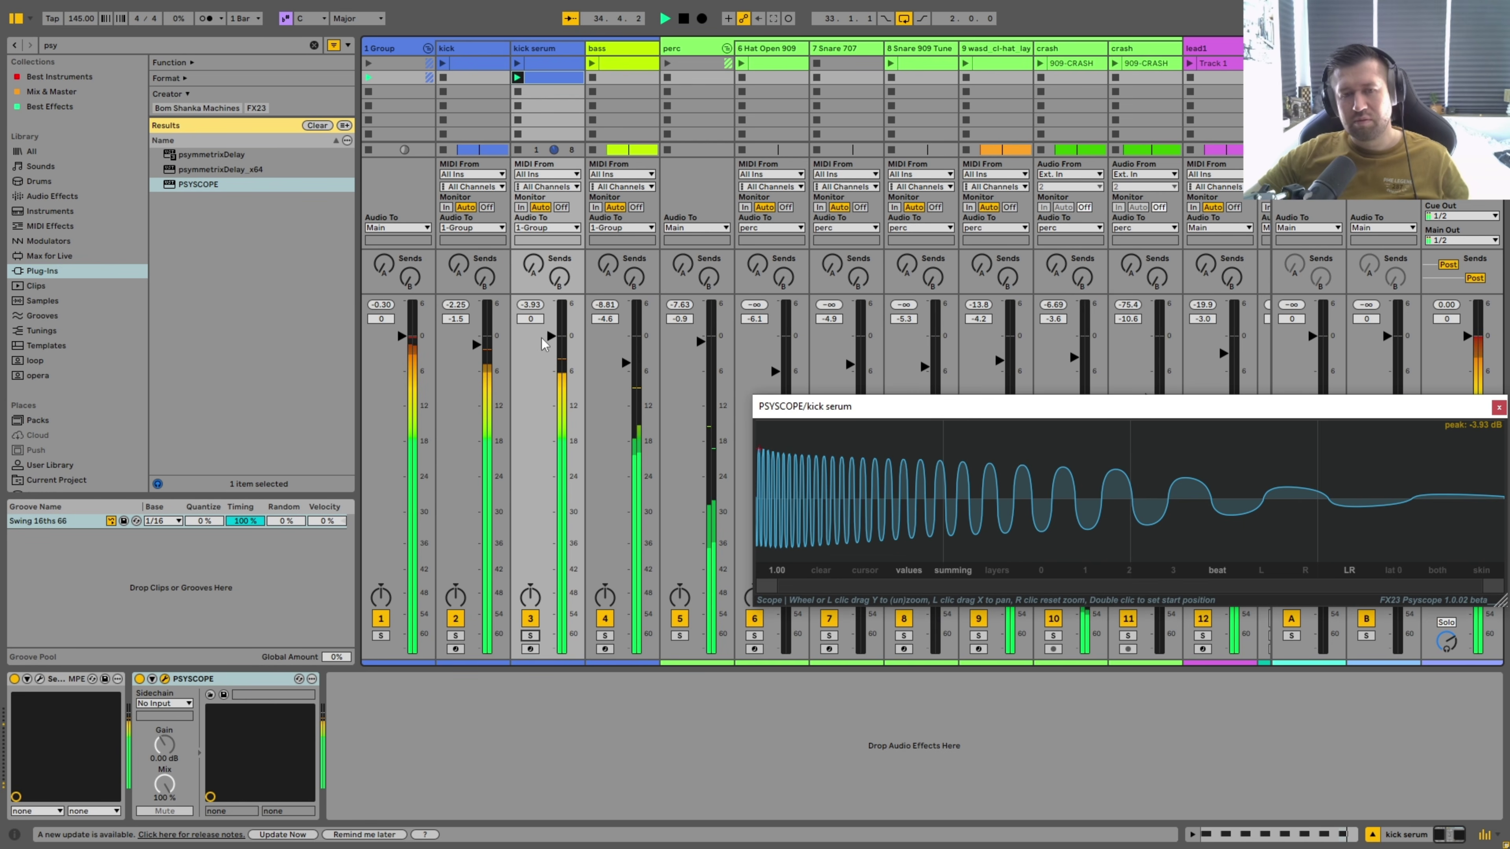
left_click(456, 618)
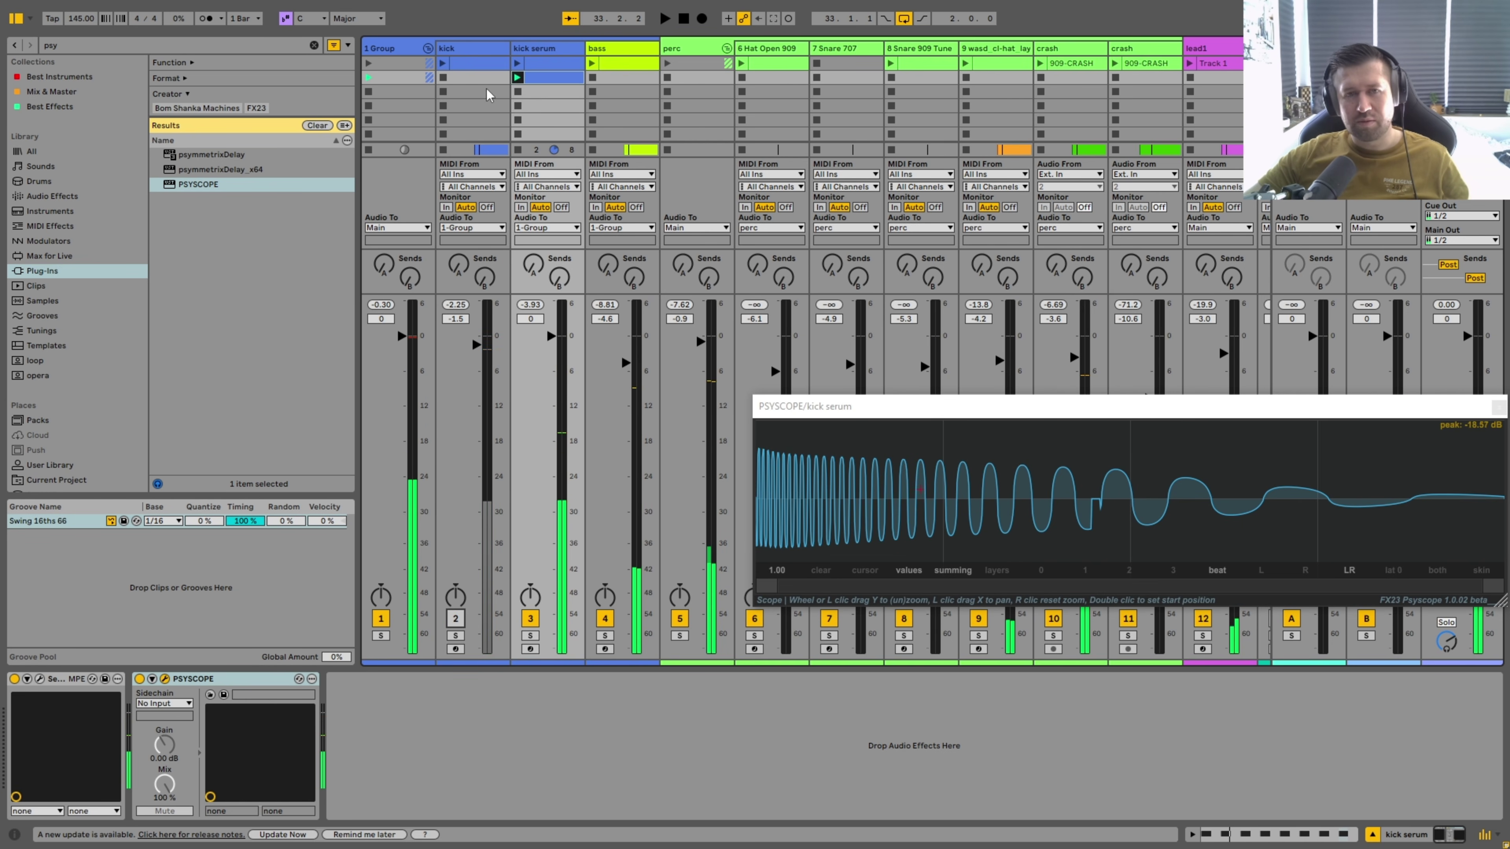
key("space")
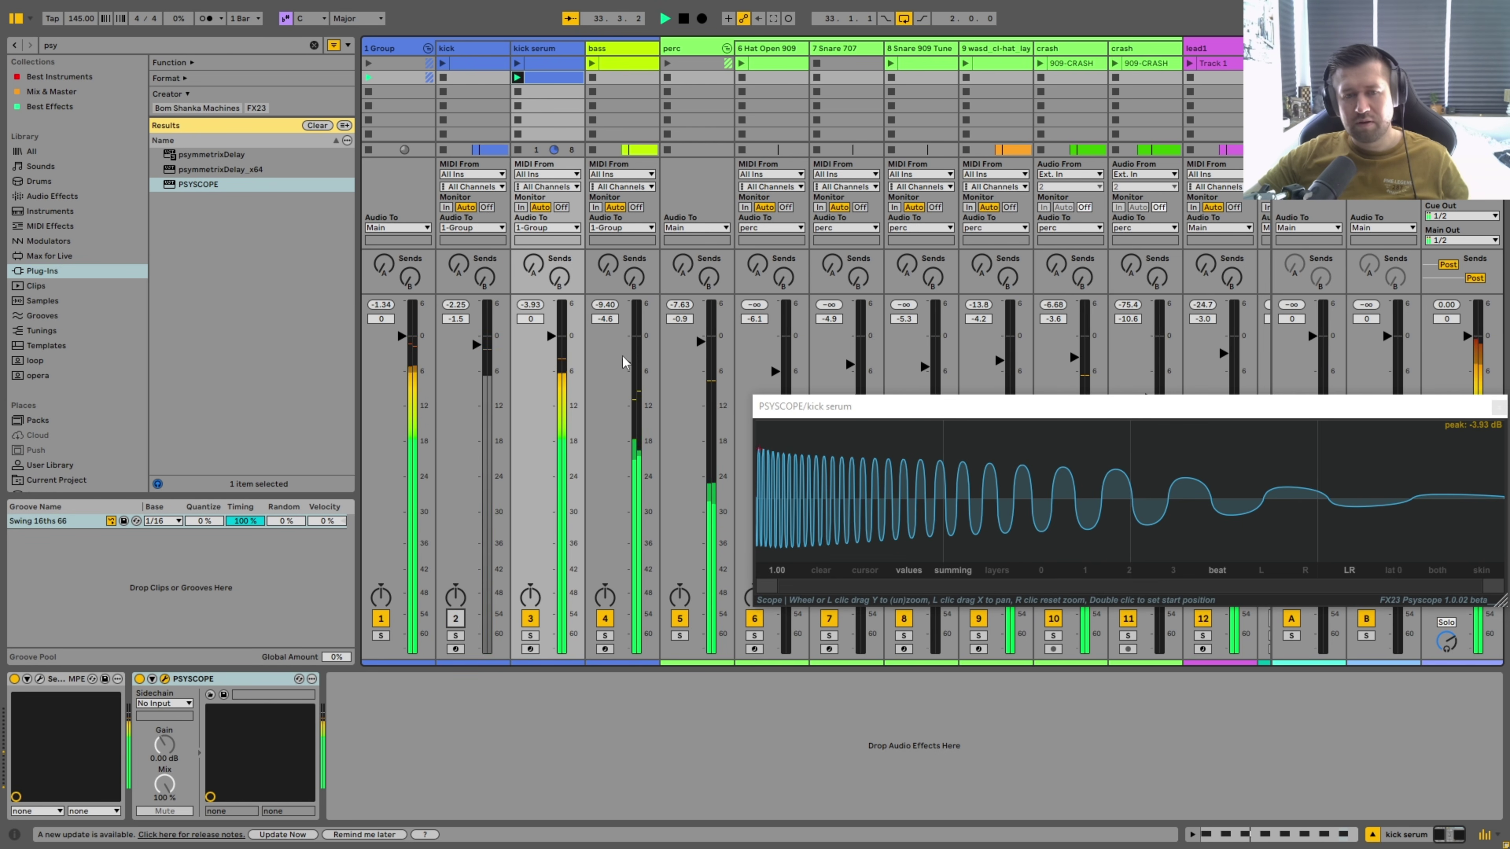
Lower the kick serum track's volume to -3.5 dB and extend the arrangement loop to 16 bars from bar 33.
left_click_drag(551, 337, 551, 338)
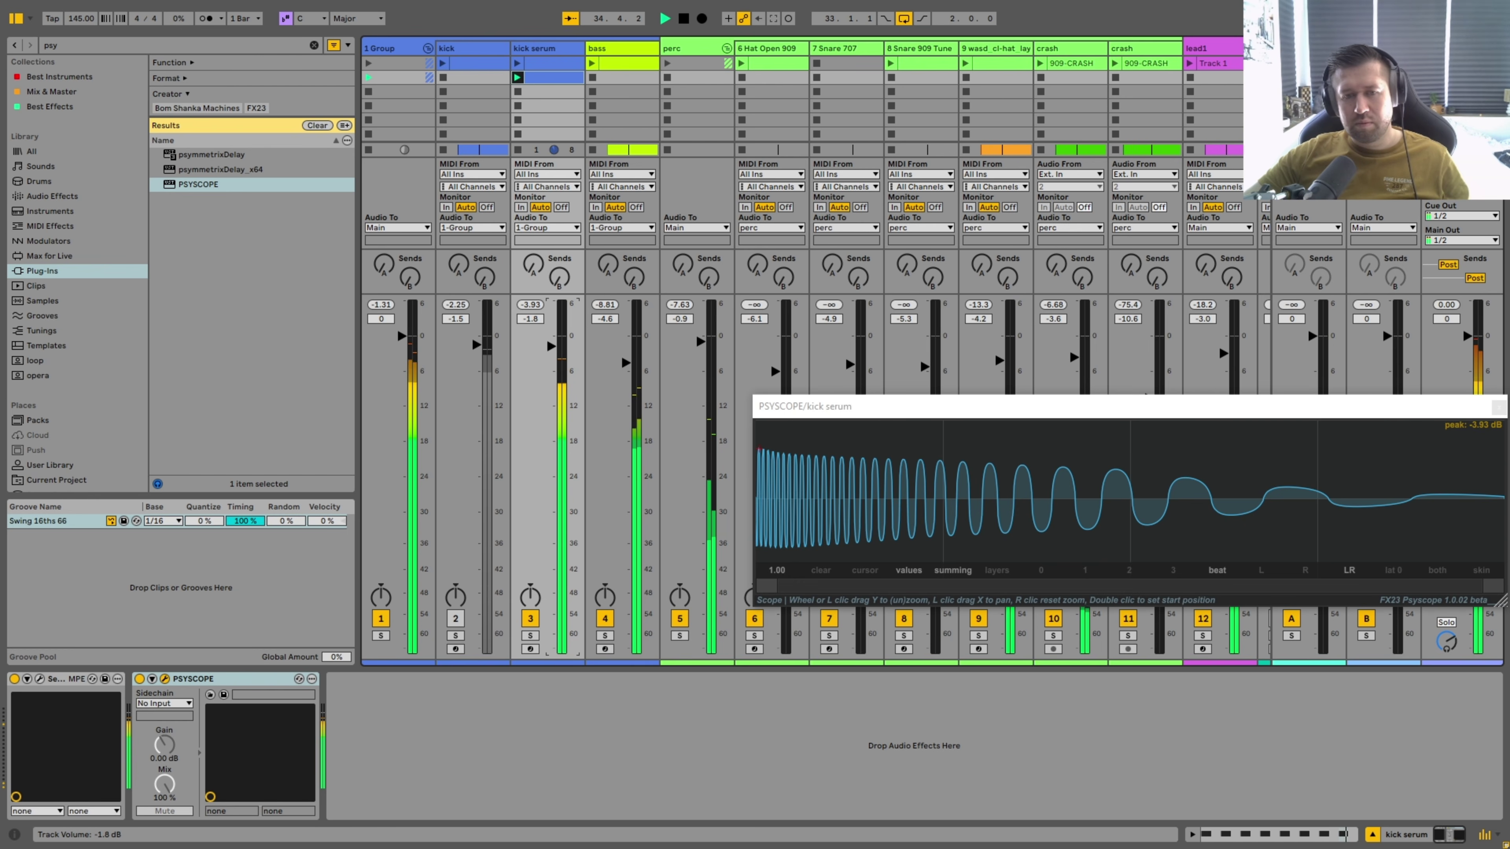
key("Tab")
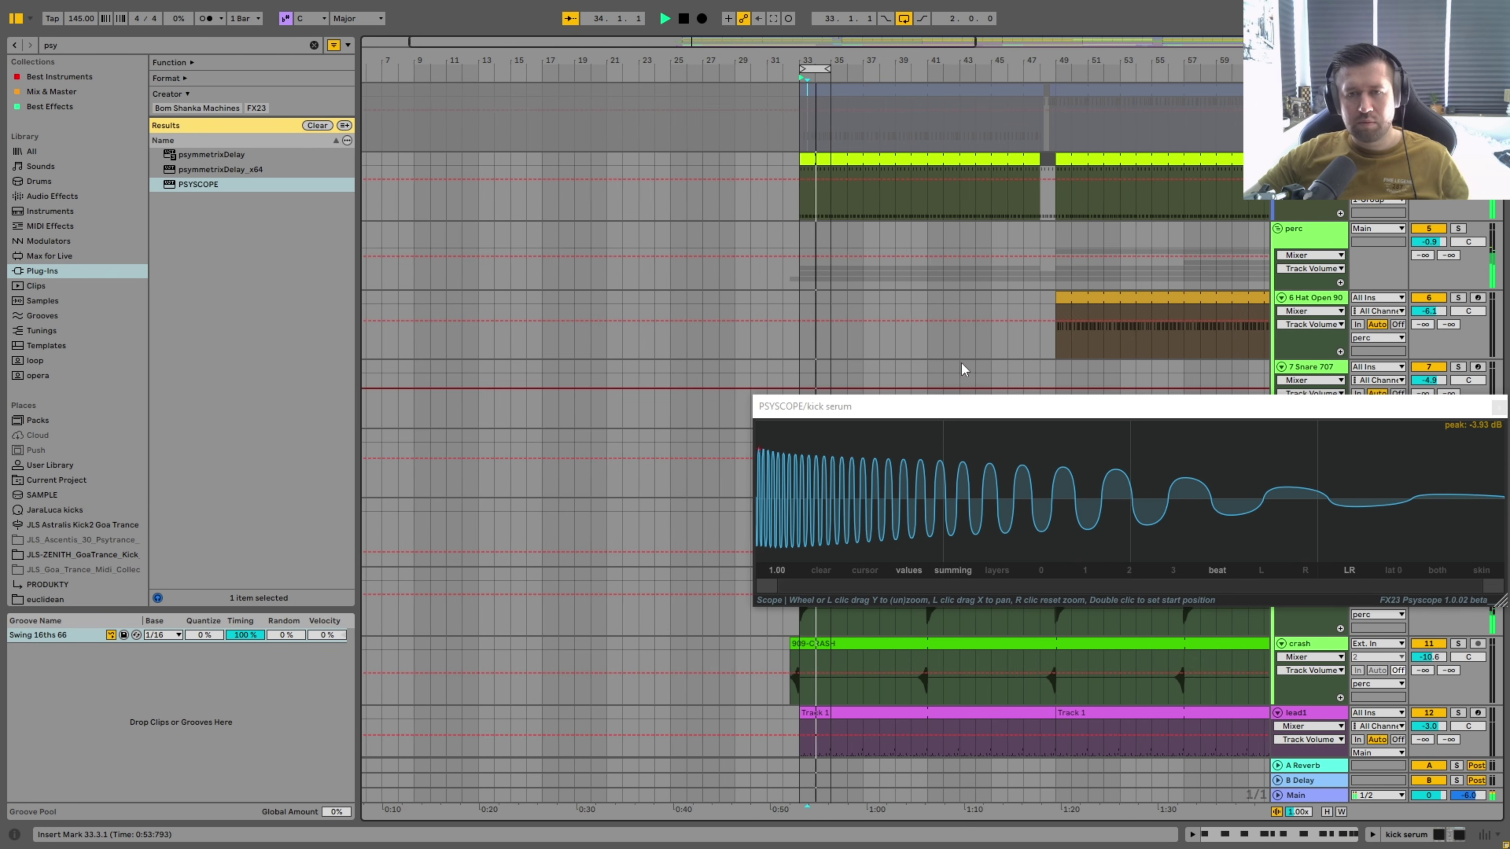
left_click_drag(828, 68, 1041, 70)
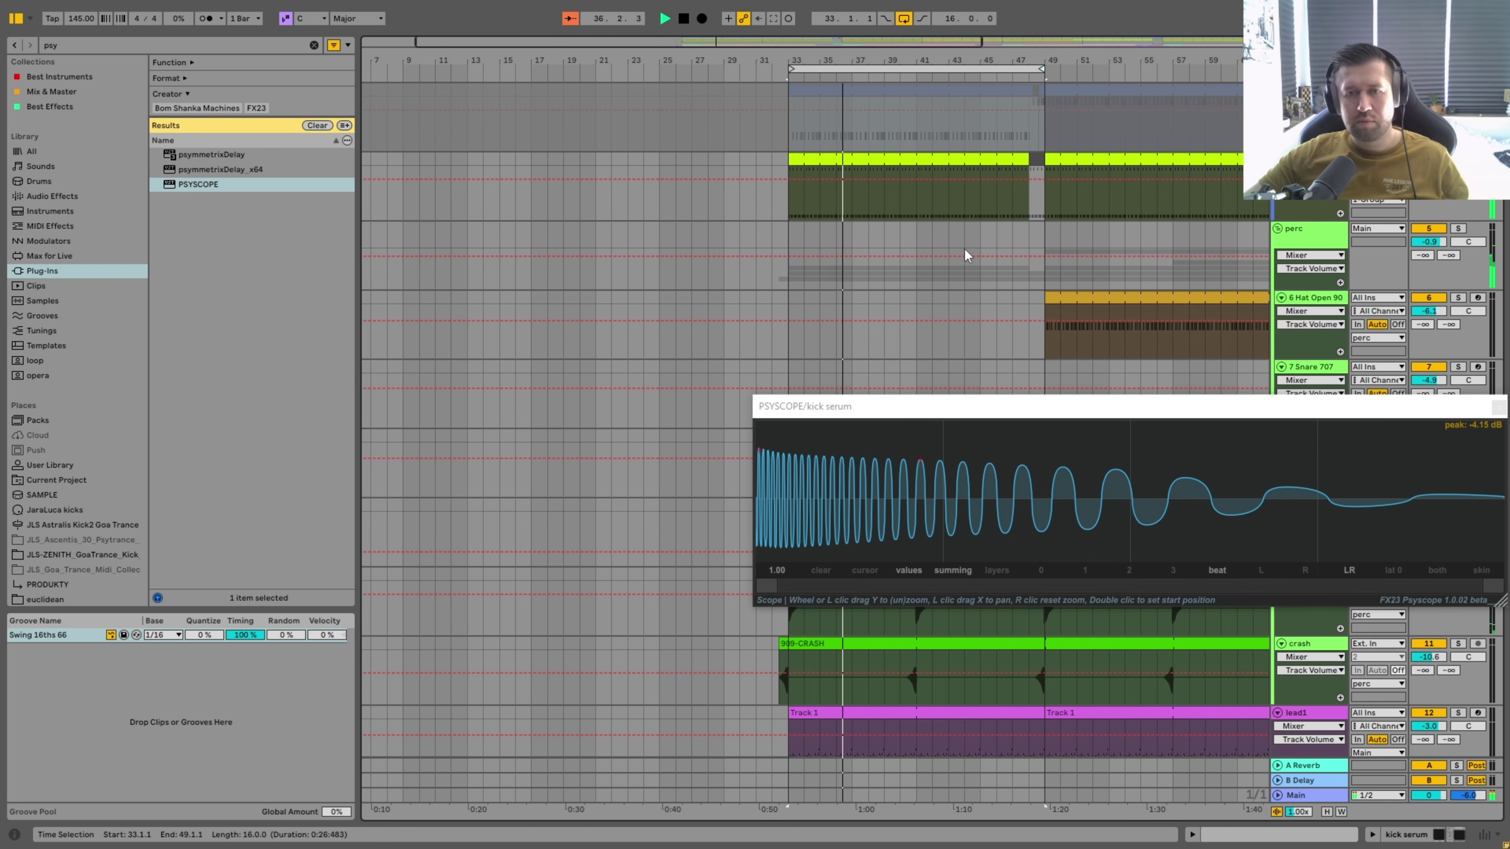
key("Tab")
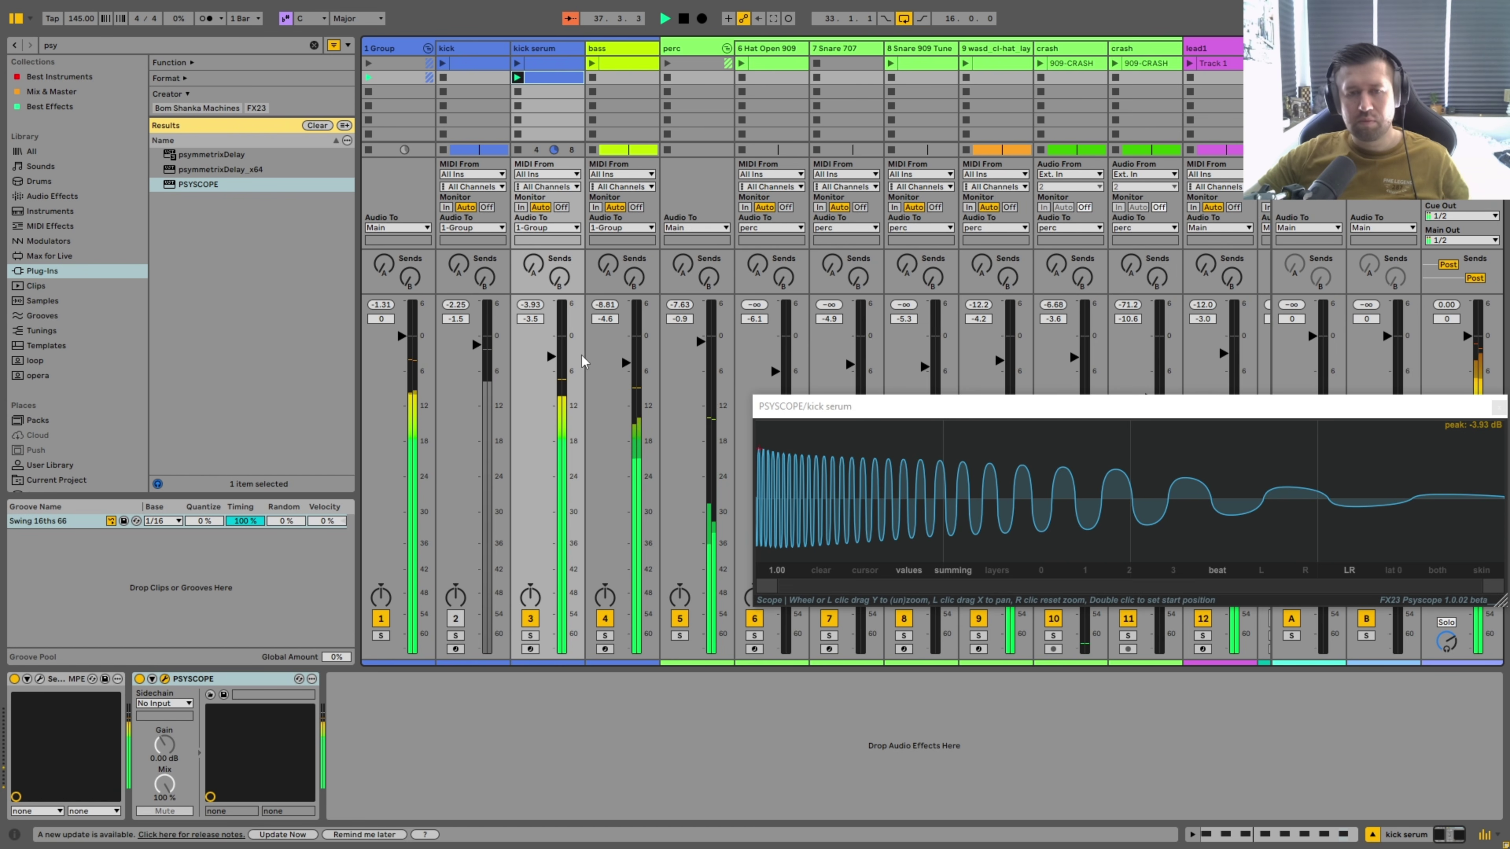
Reopen kick serum's synth and retune oscillator A to -2 semitones while the mix plays.
left_click(553, 52)
double_click(552, 52)
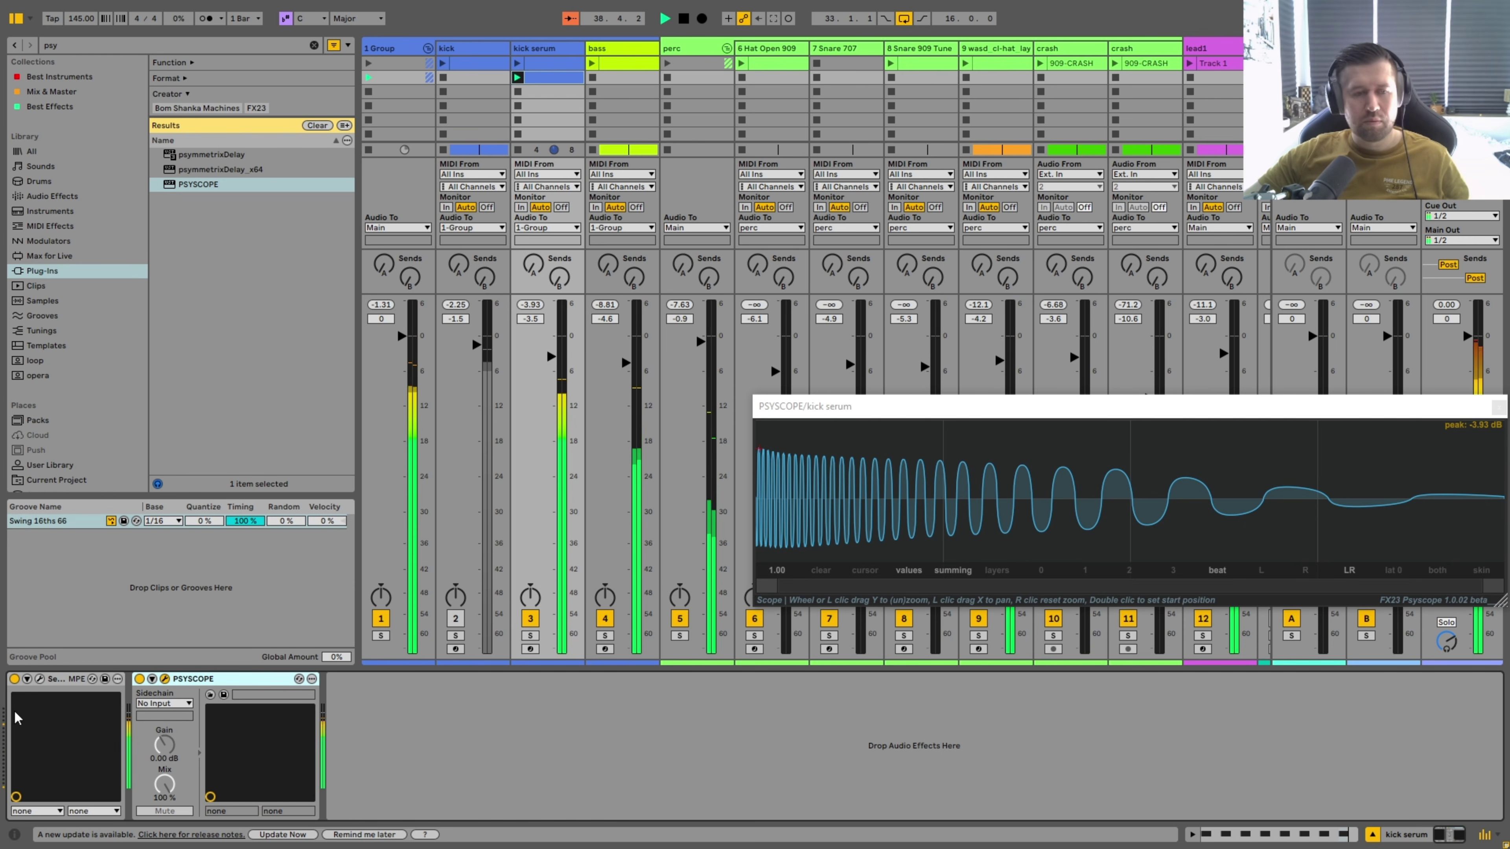
left_click(40, 679)
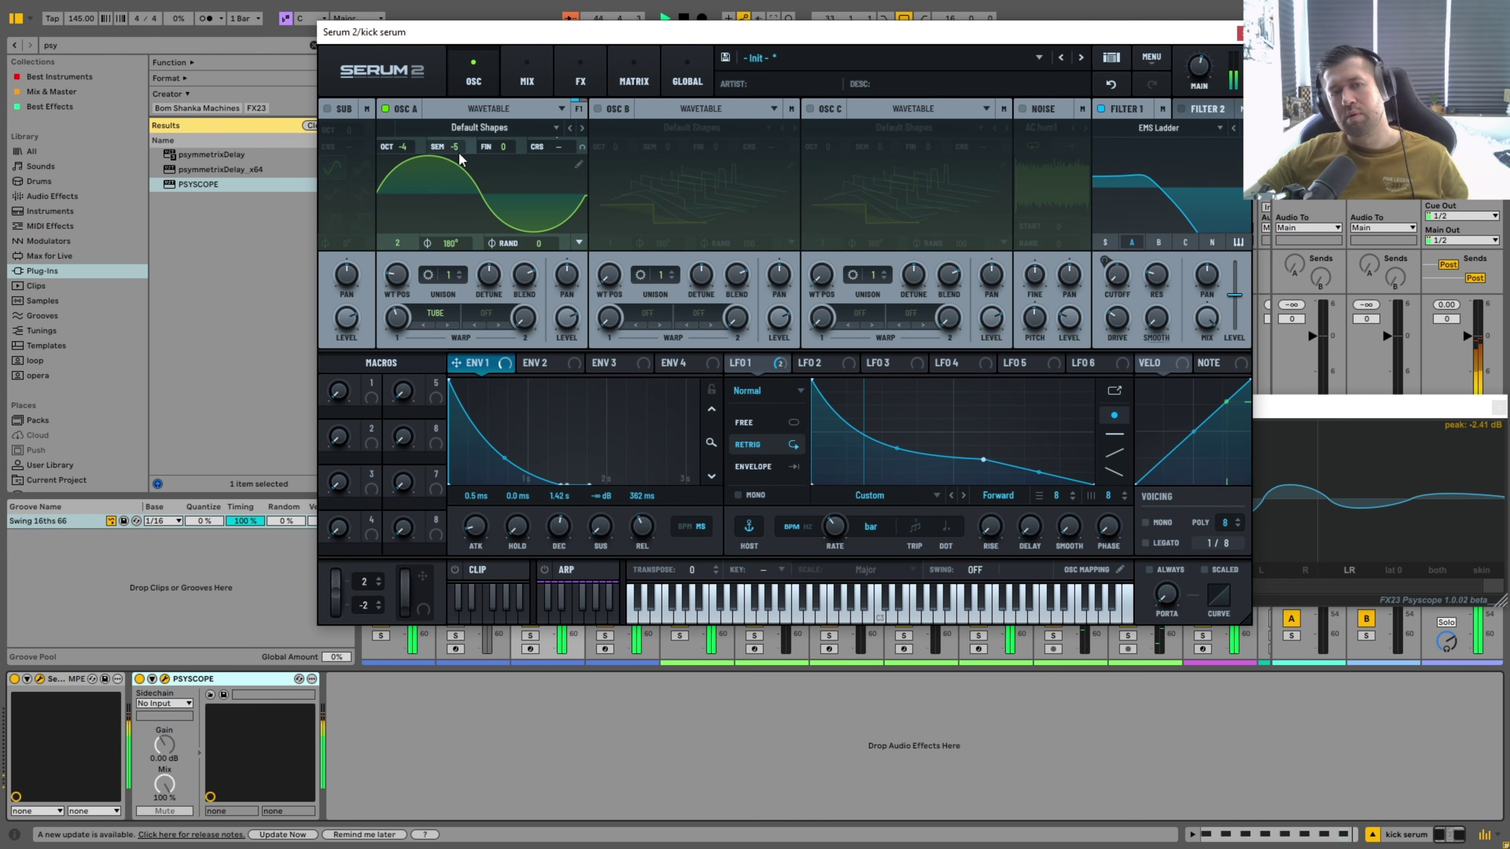
left_click_drag(458, 151, 475, 113)
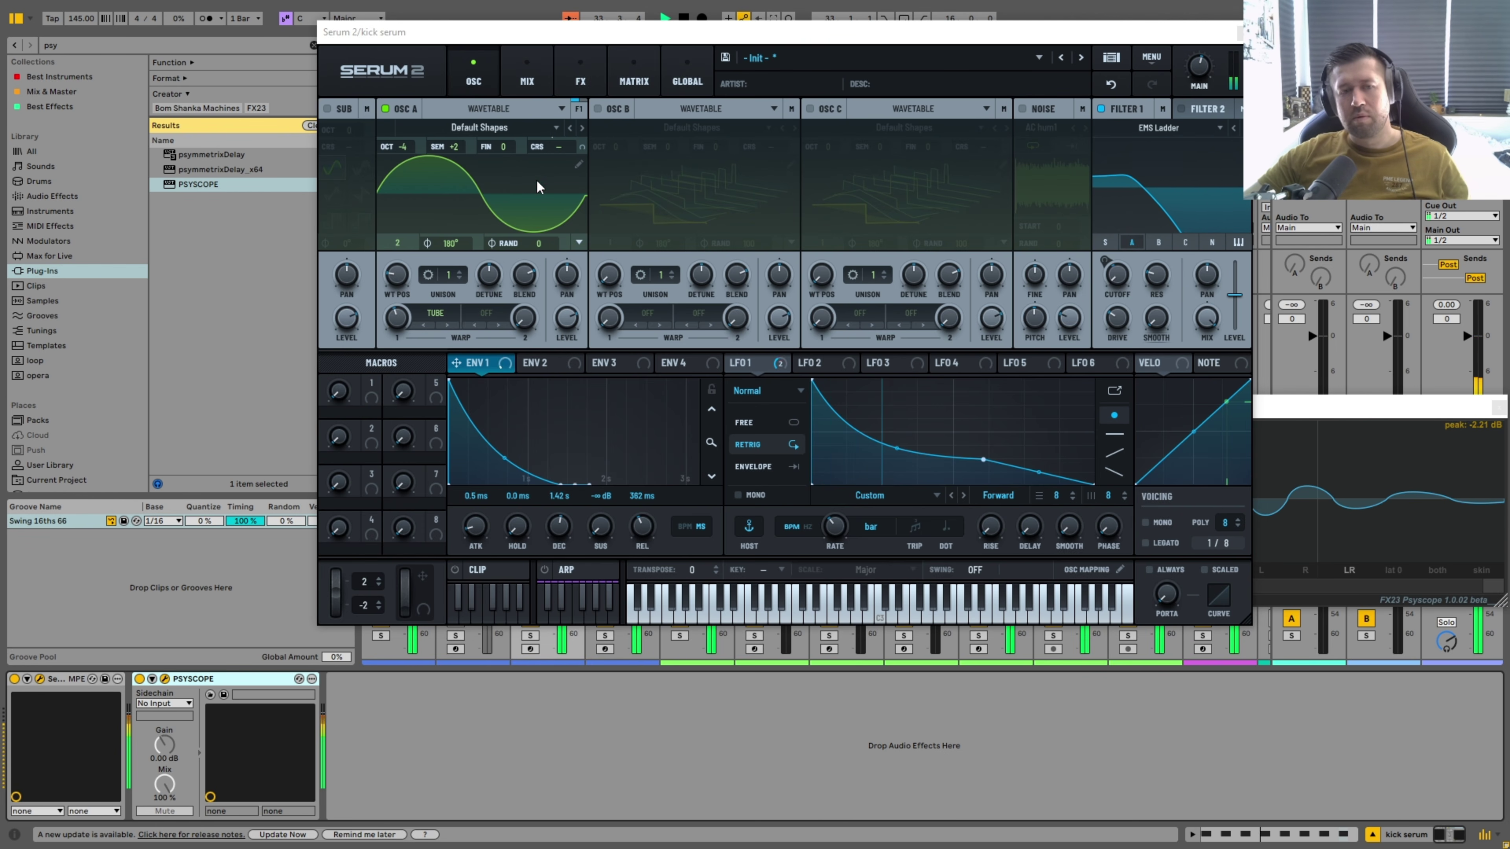
left_click_drag(452, 148, 450, 174)
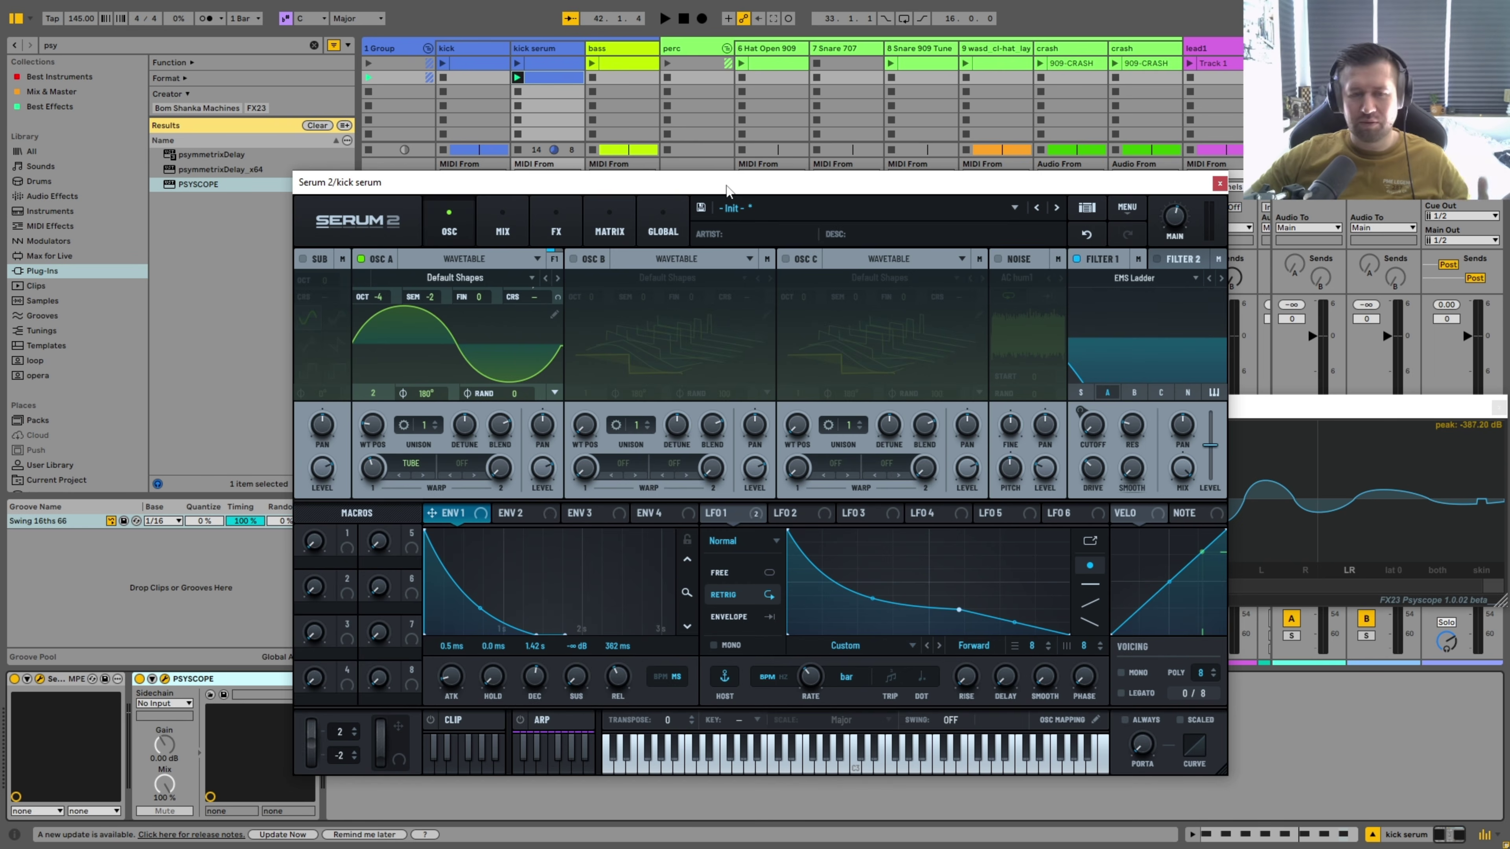
In the arrangement, enlarge the kick serum track and bounce its first two bars from bar 33 to a new audio track.
key("Tab")
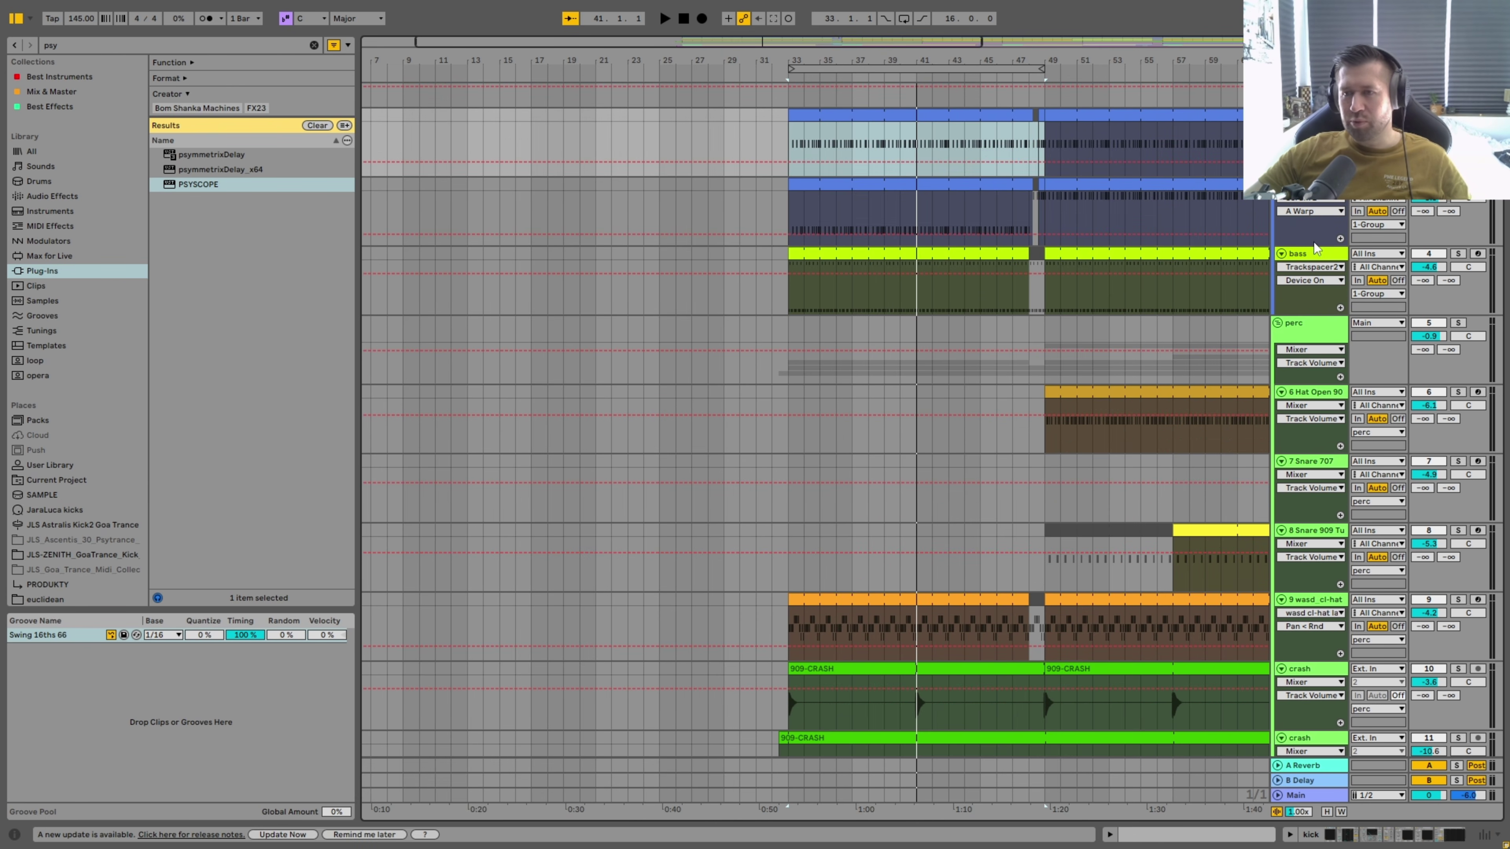
left_click_drag(1323, 243, 1323, 309)
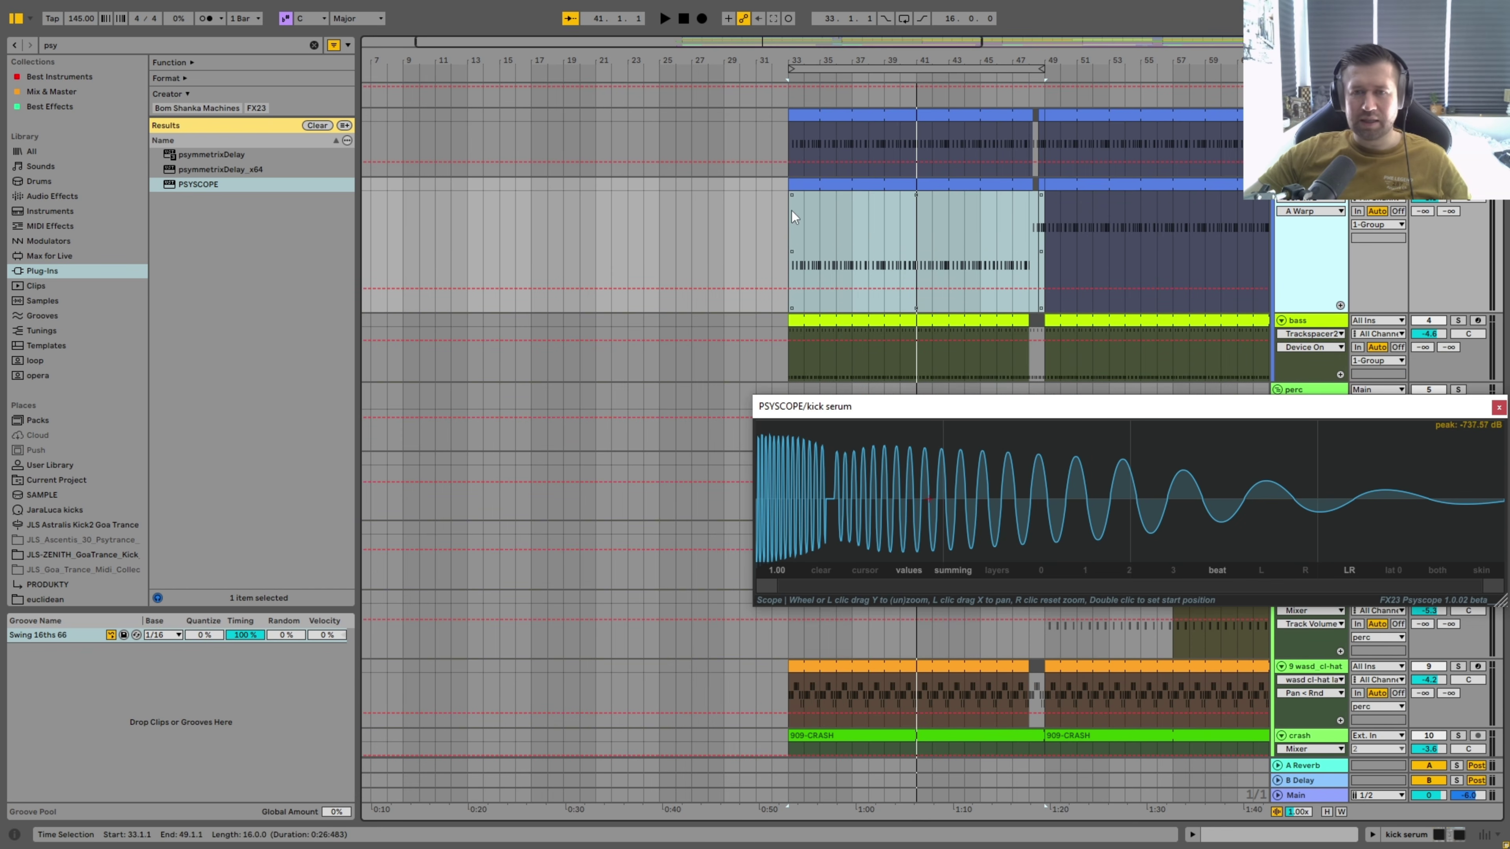
left_click_drag(791, 210, 817, 186)
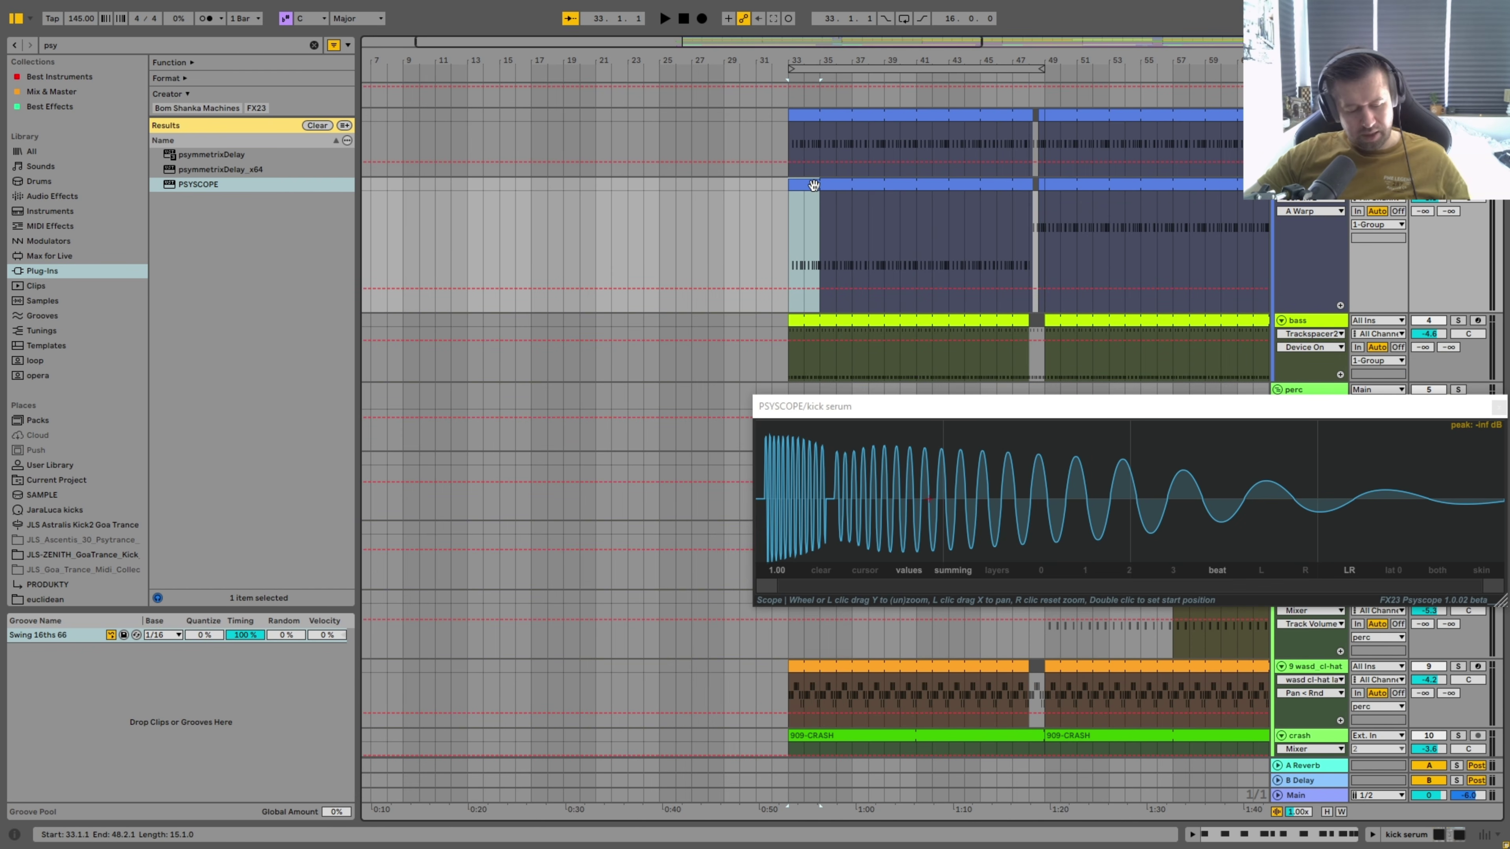
key("ctrl+alt+b")
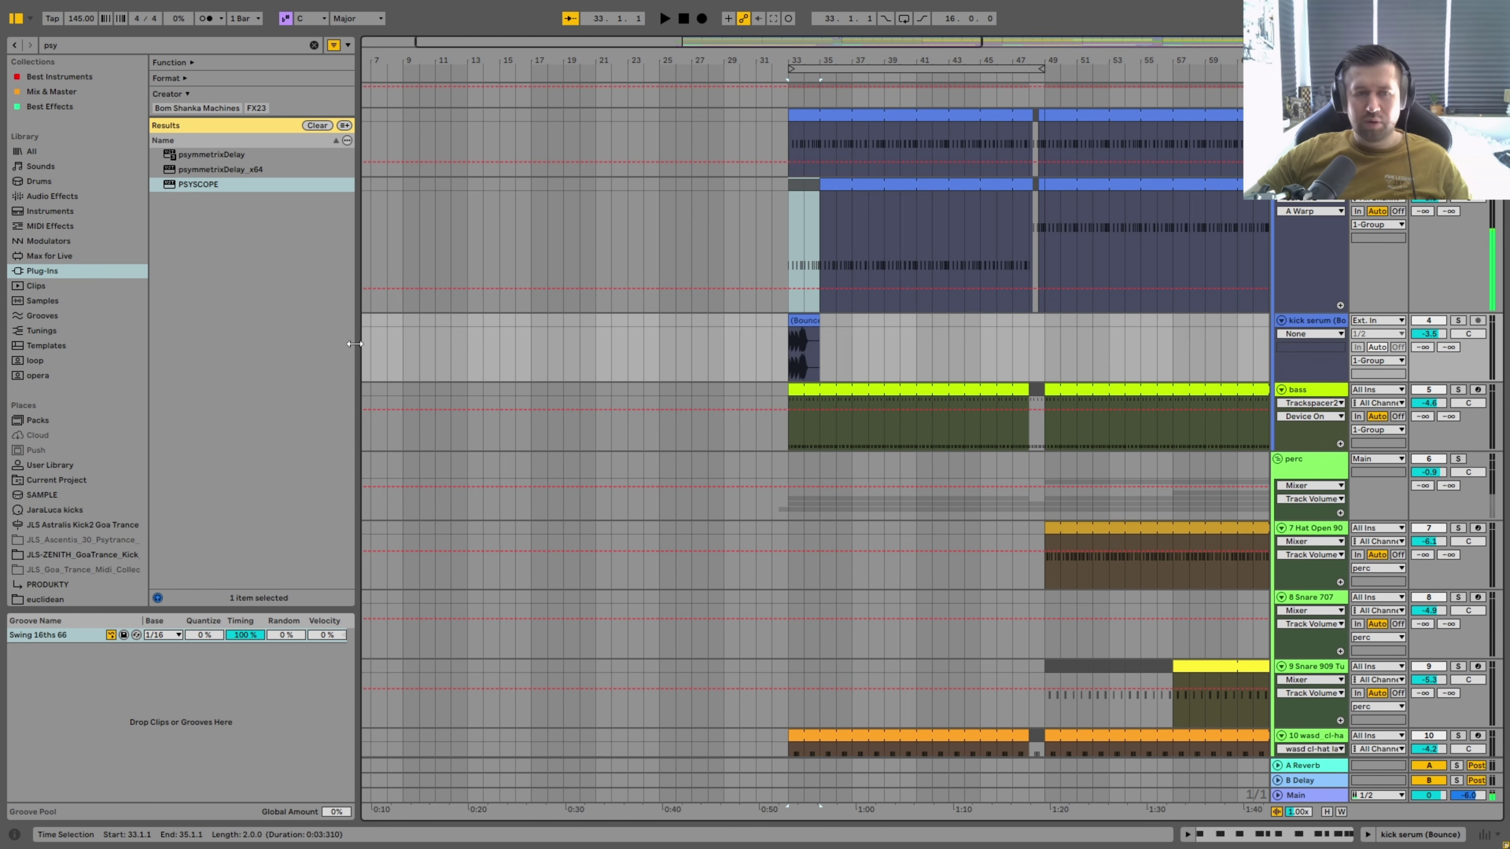
Remove the bounced audio clip and reactivate the two-bar MIDI clip at bar 33 on kick serum.
left_click_drag(816, 61, 816, 101)
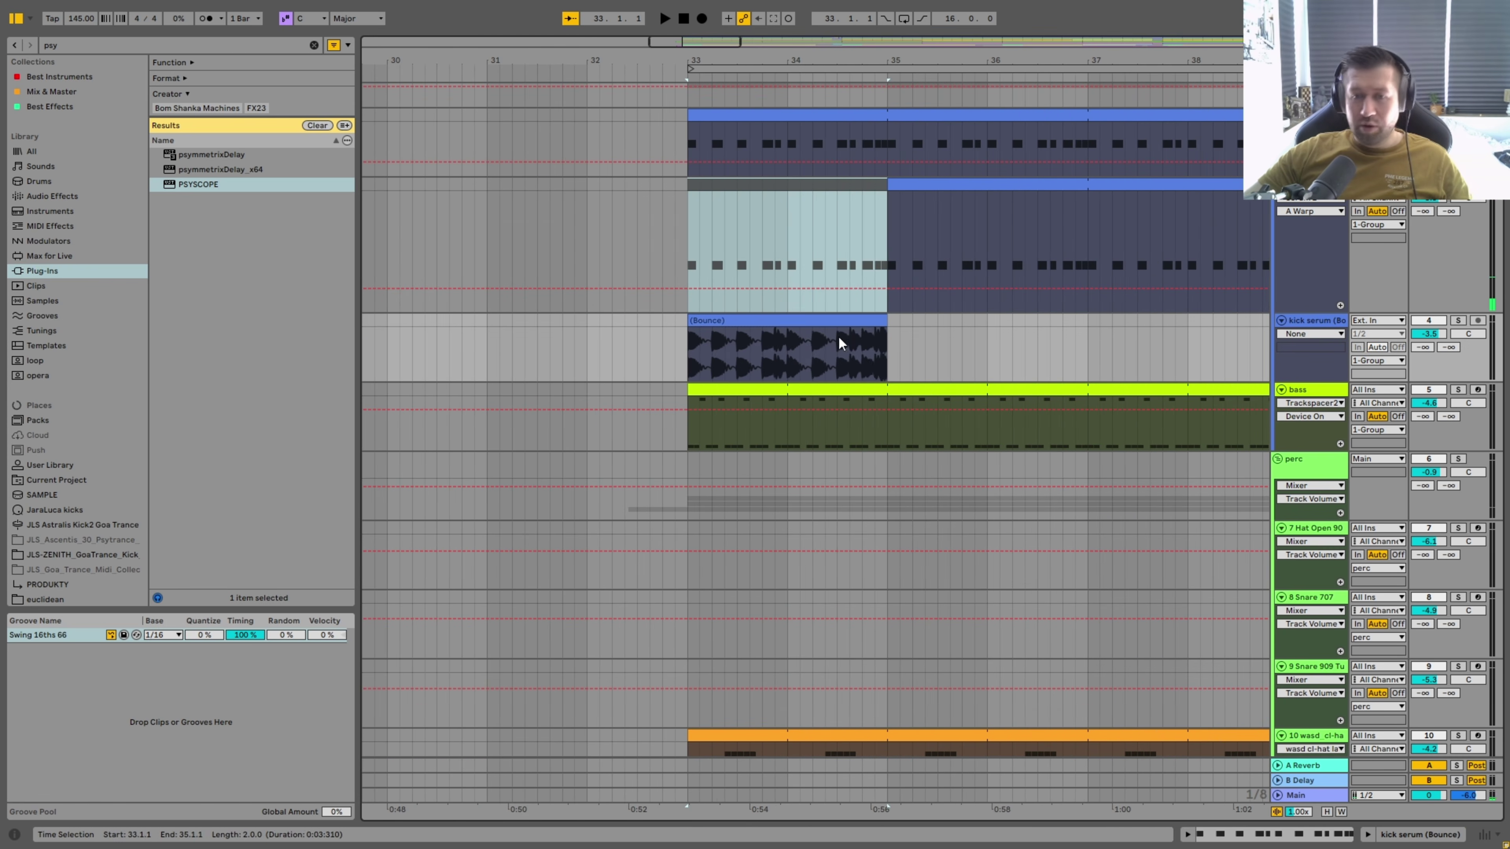
left_click(825, 323)
left_click(874, 188)
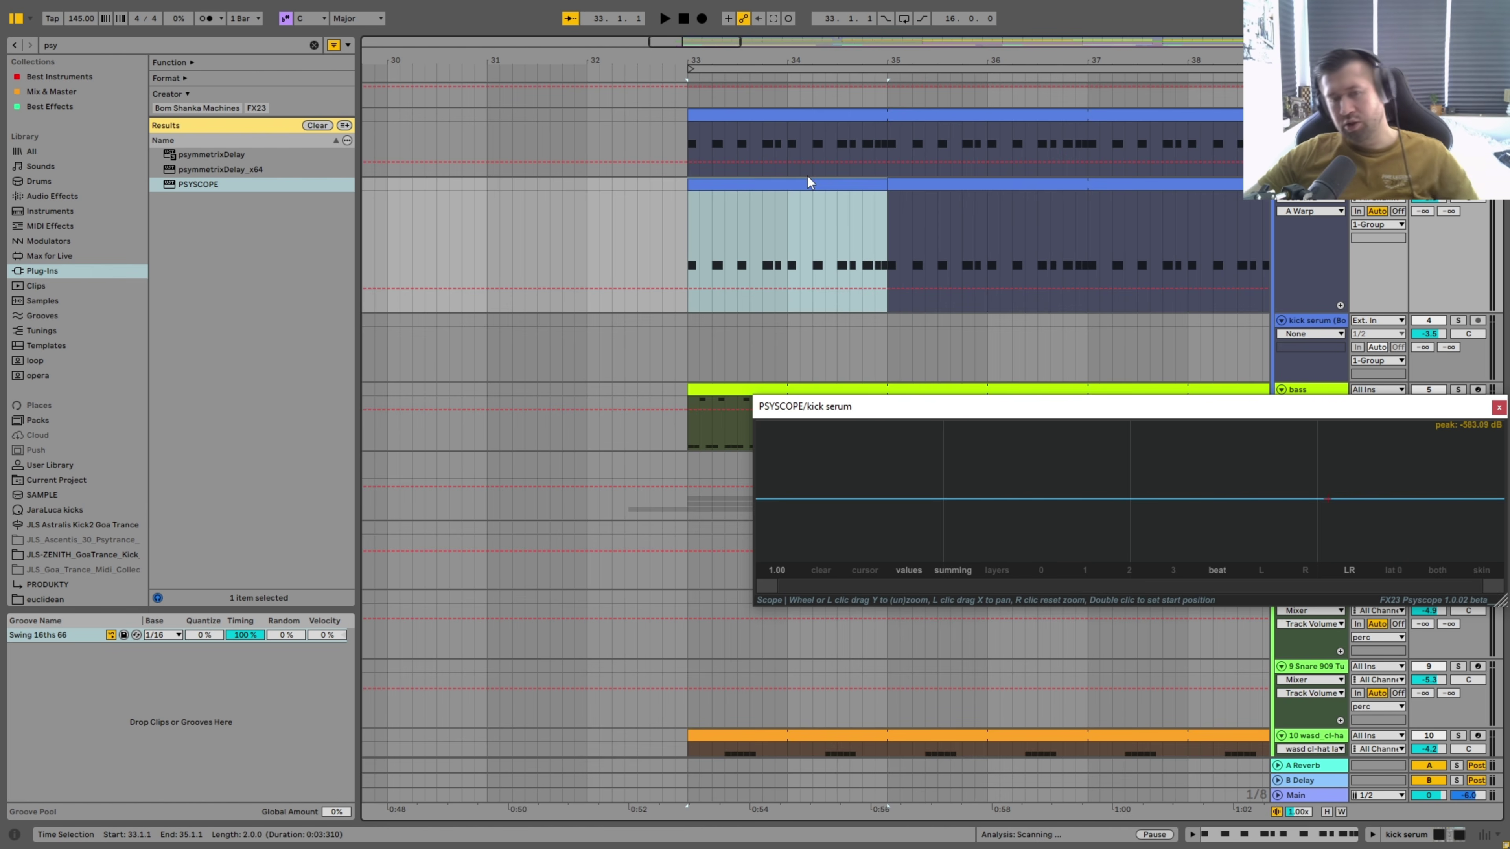
left_click(808, 182)
double_click(781, 230)
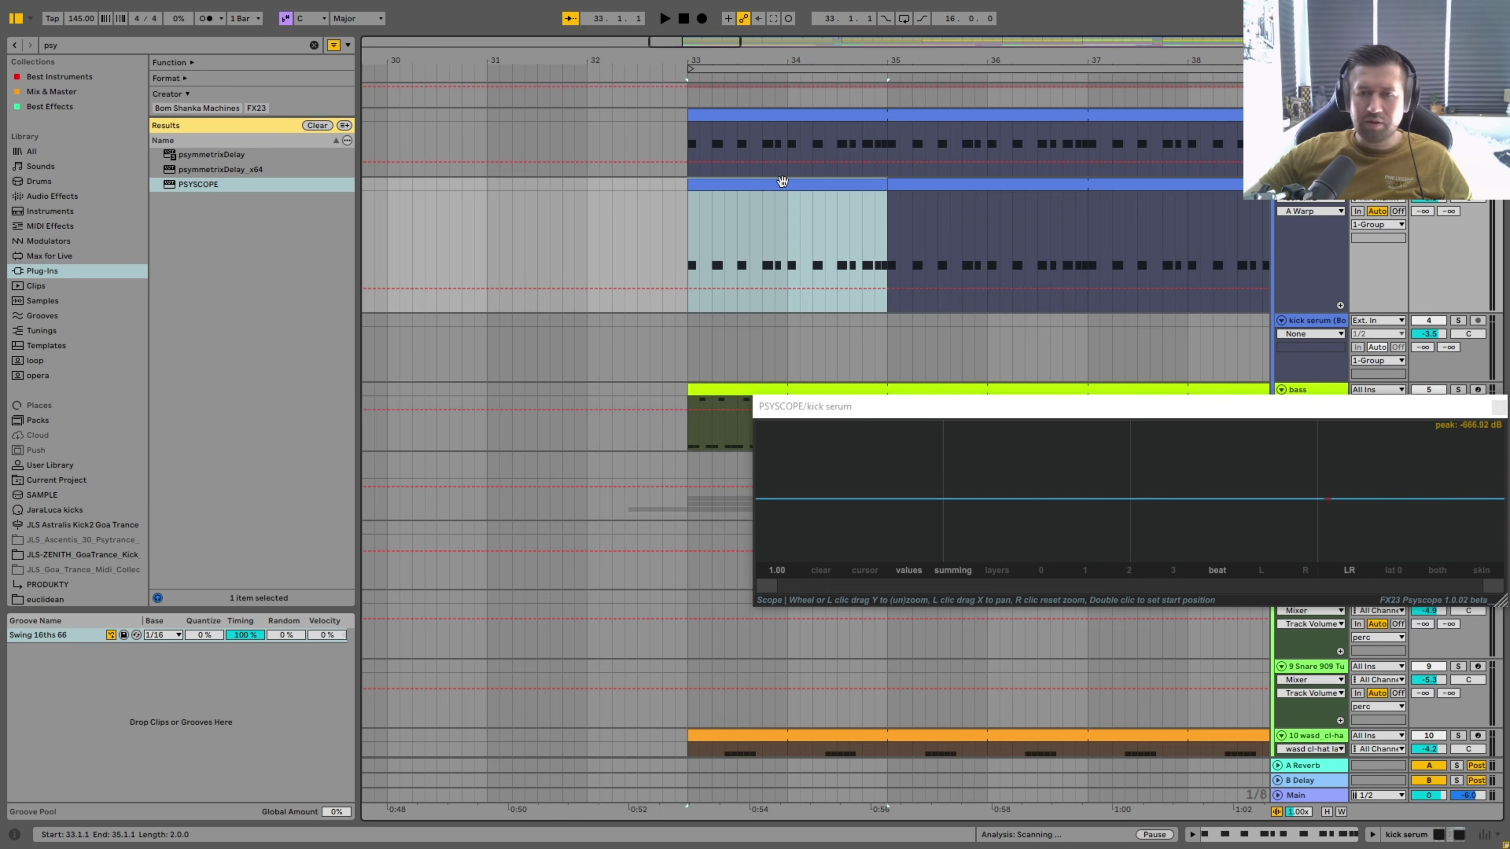
double_click(793, 106)
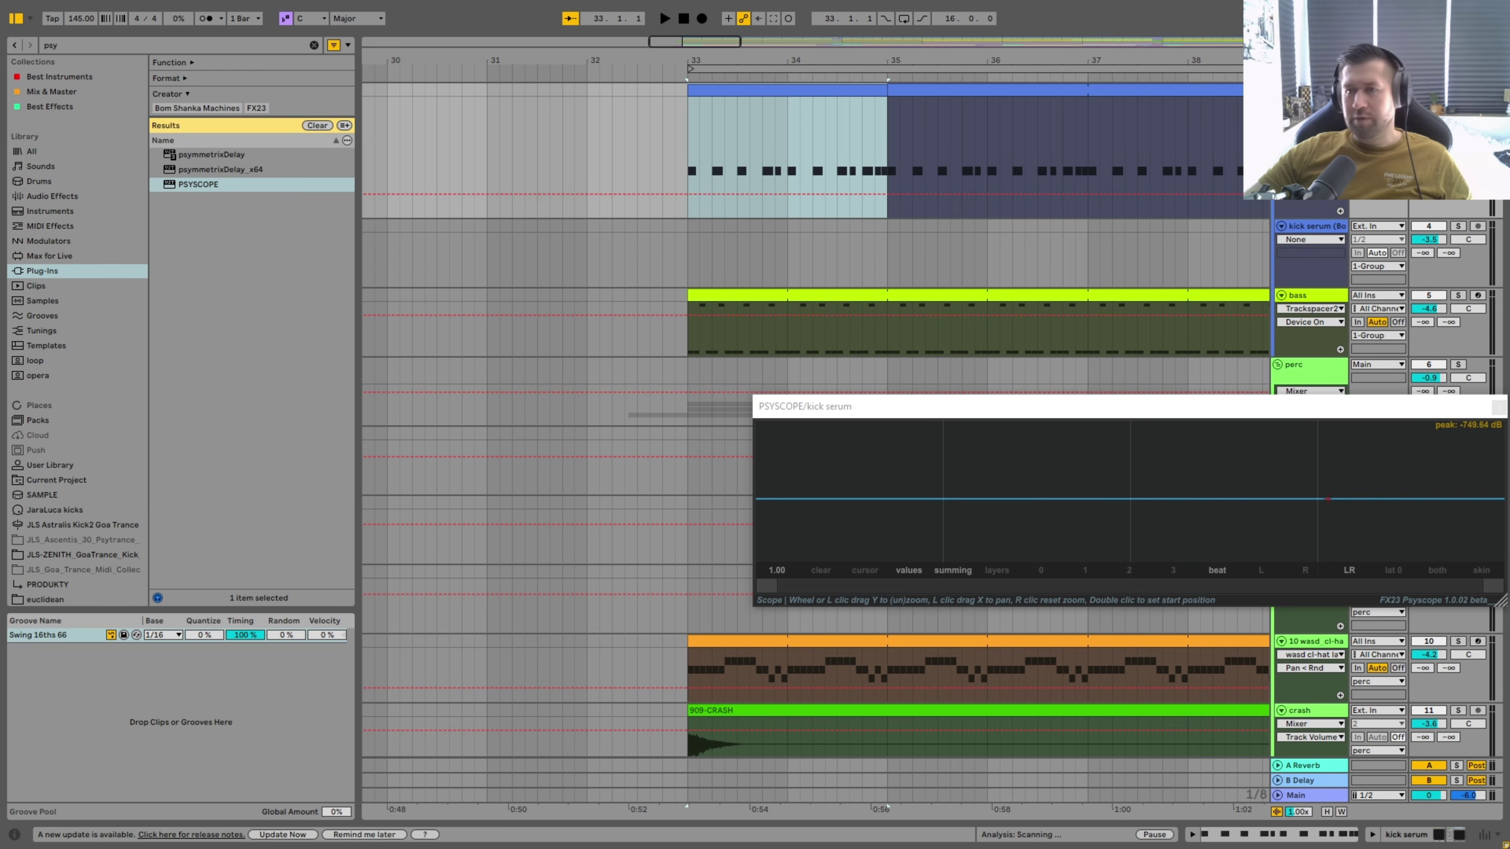
Insert a MIDI track and an audio track directly below the kick serum track.
right_click(1313, 88)
left_click(1228, 225)
right_click(1307, 89)
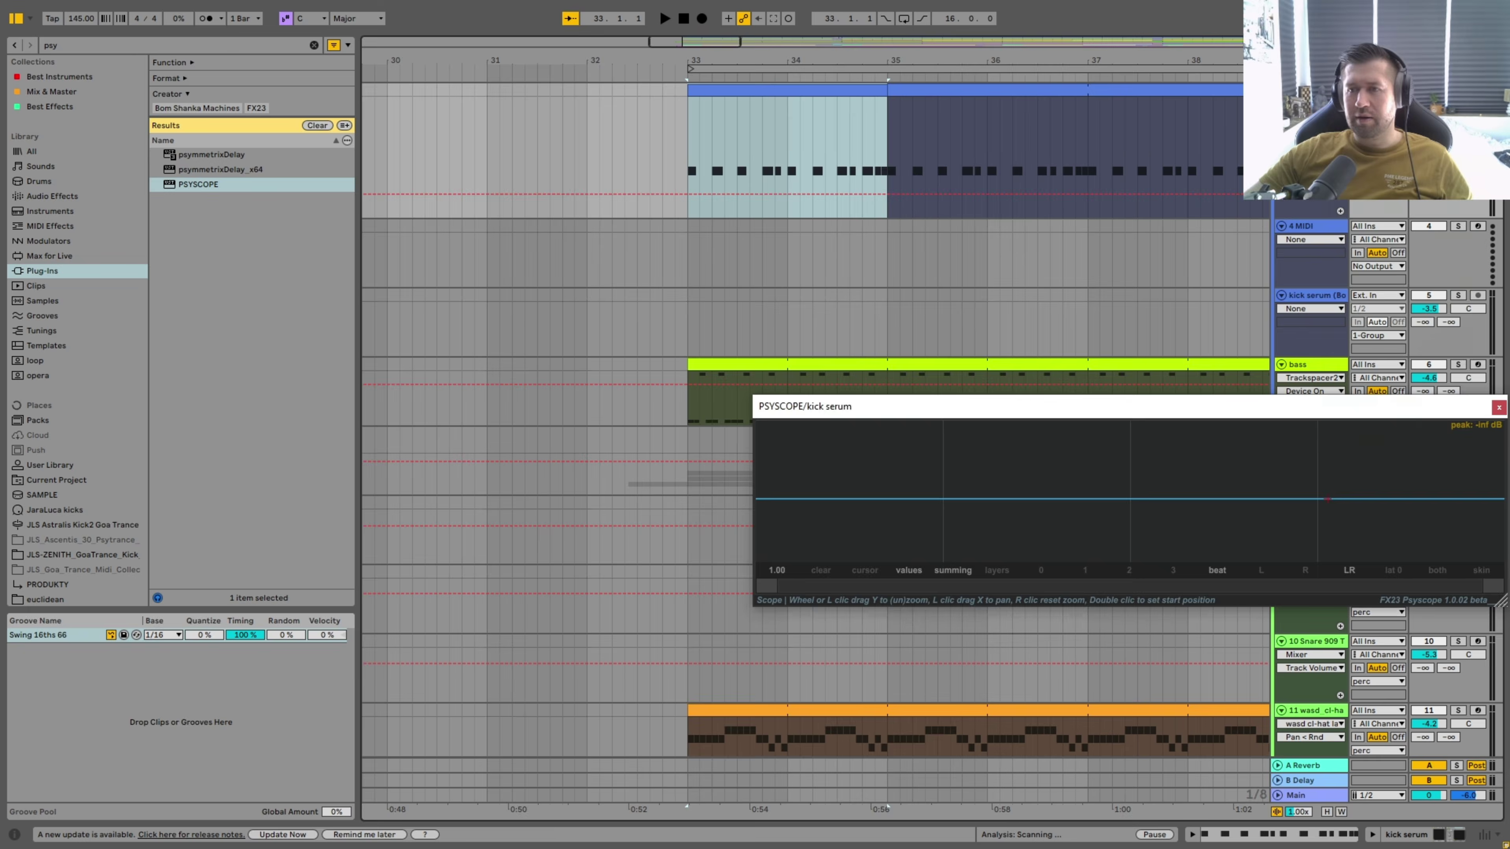
left_click(1323, 216)
key("Up")
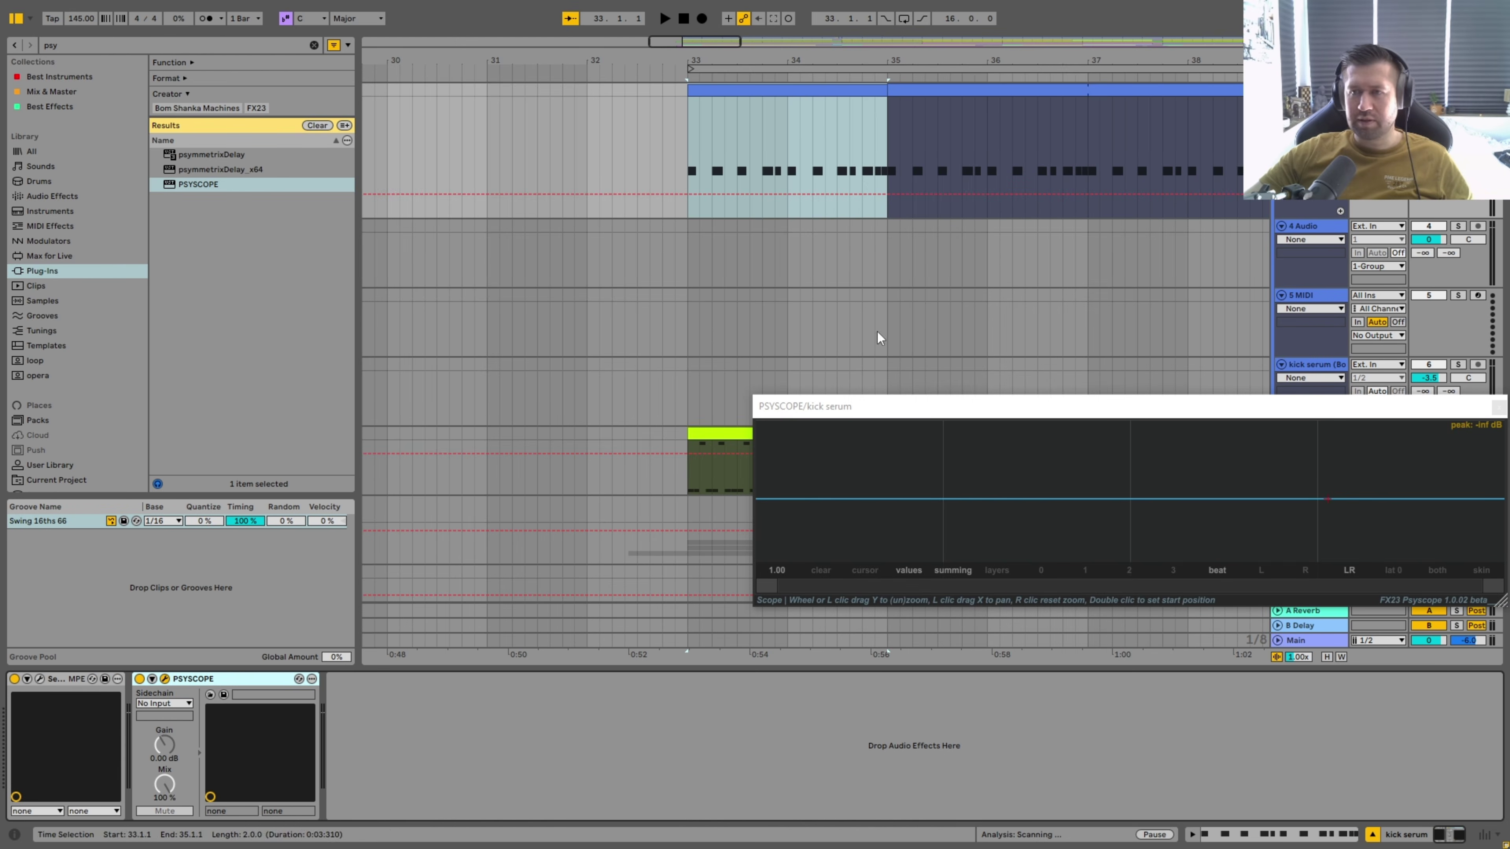
Render the kick to audio from Serum 2 and place the clip at bar 33 on the new audio track.
left_click(39, 680)
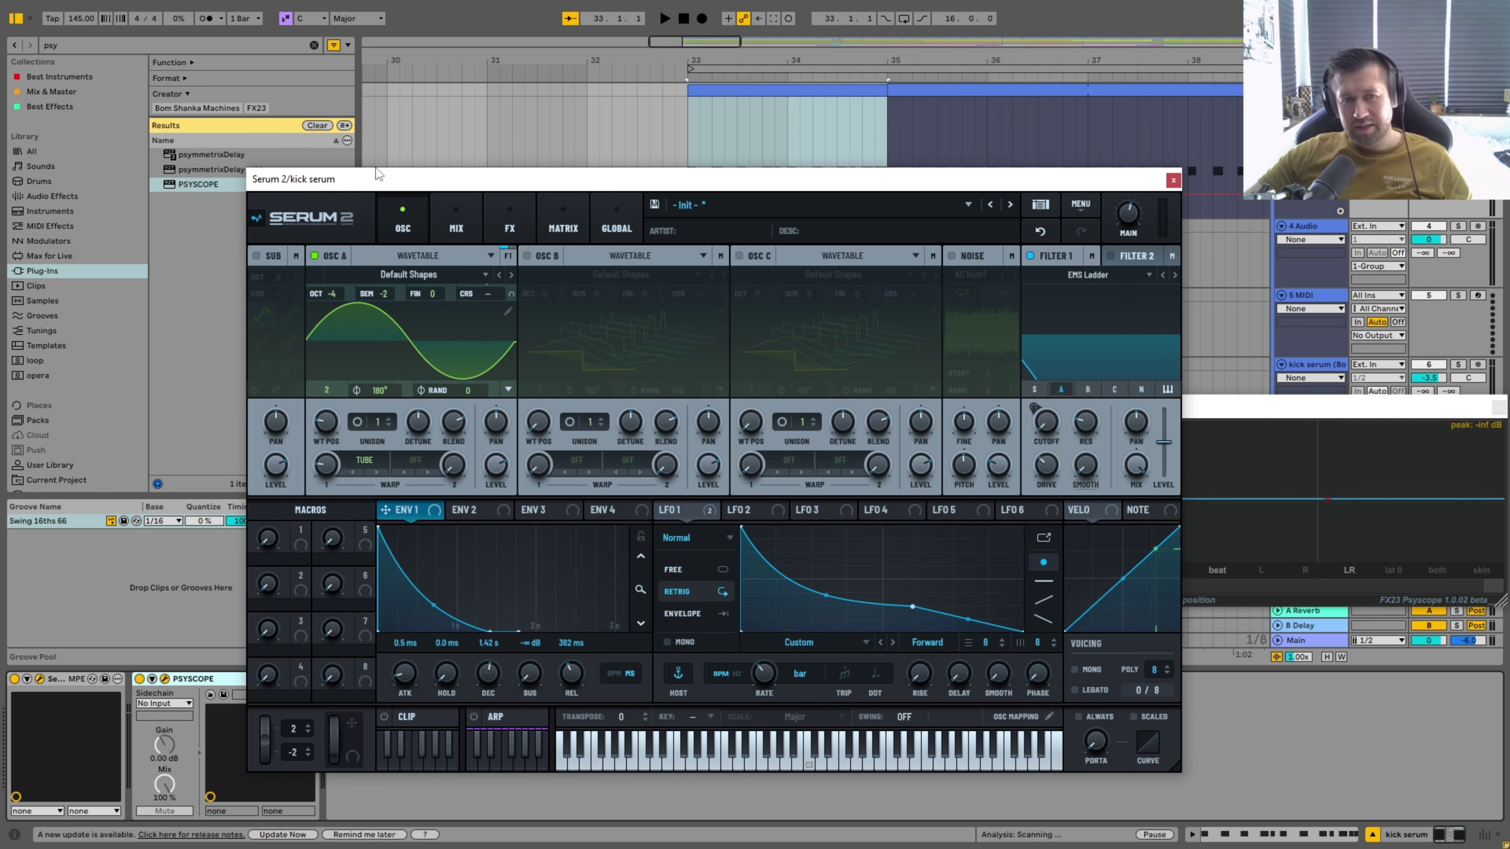
left_click_drag(375, 168, 734, 131)
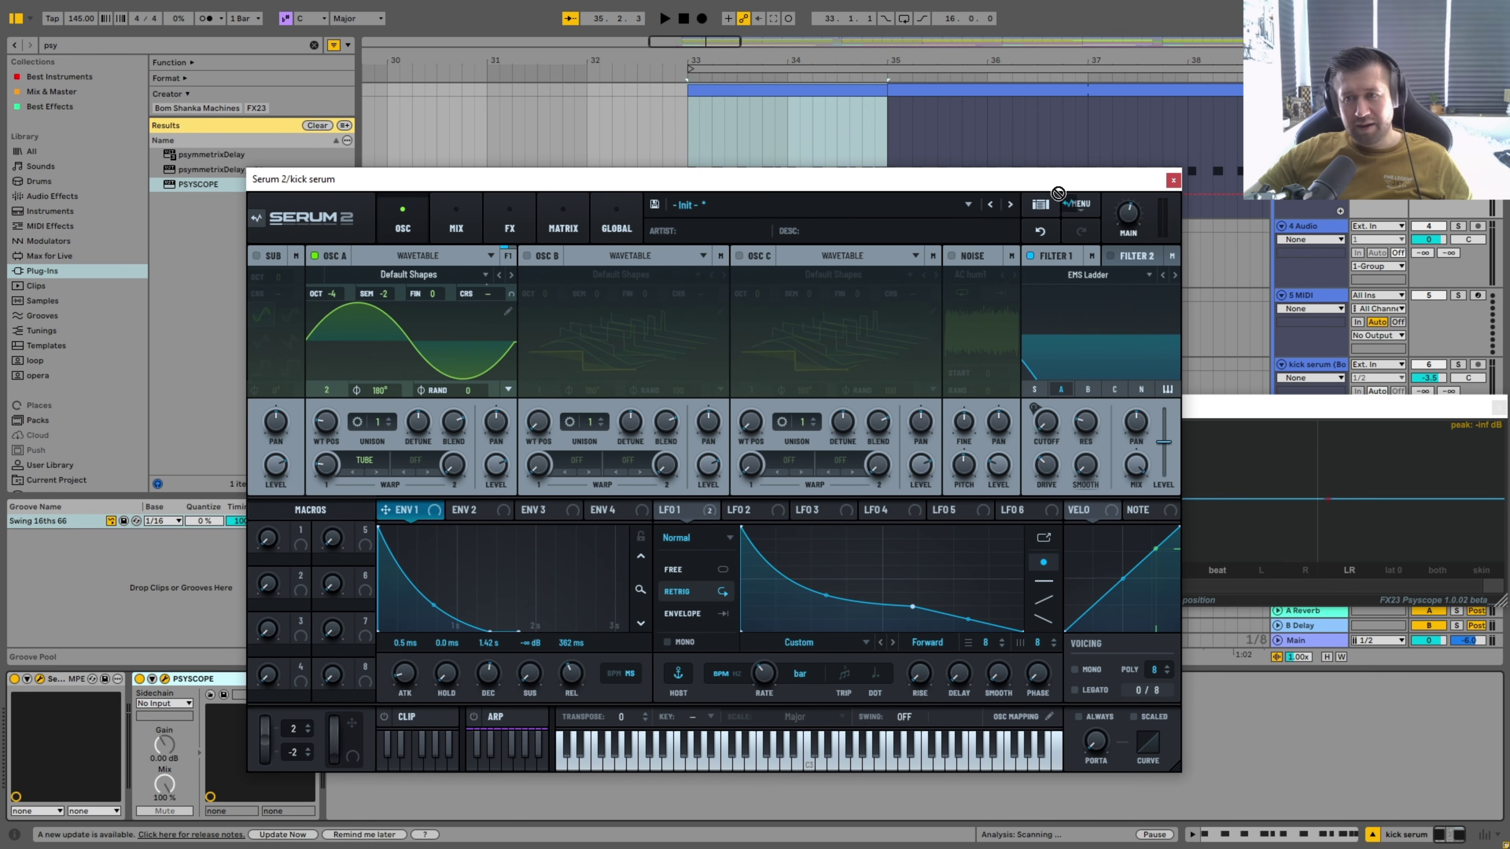
left_click_drag(1180, 238, 702, 237)
left_click_drag(702, 62, 782, 327)
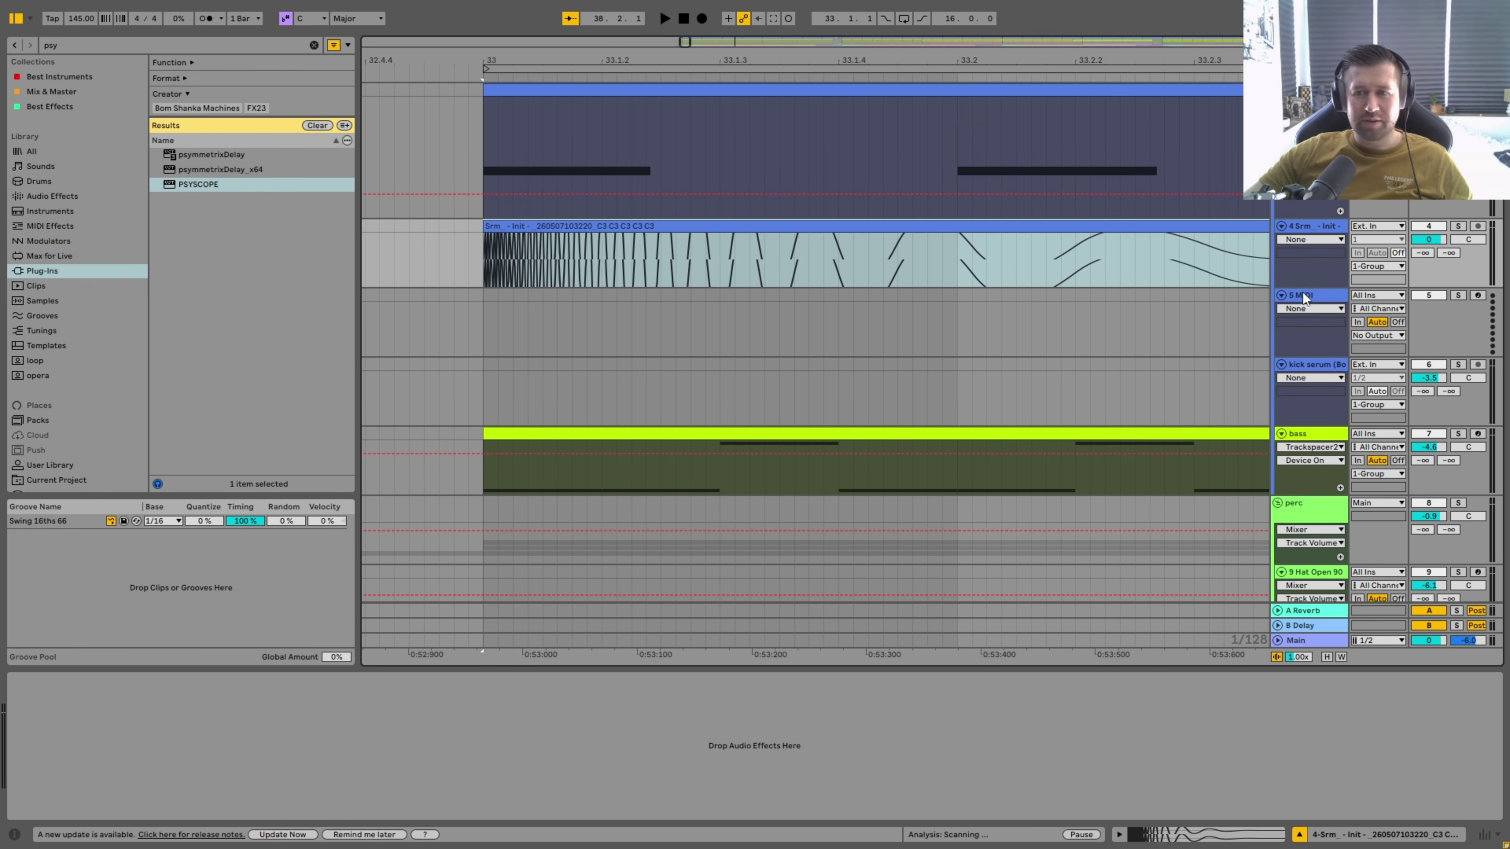
Inspect the rendered kick's waveform in the clip editor and lower the clip gain to -18.1 dB.
mouse_move(1306, 285)
left_mouse_down()
mouse_move(1306, 452)
mouse_move(1305, 277)
mouse_move(1306, 301)
left_mouse_up()
double_click(624, 225)
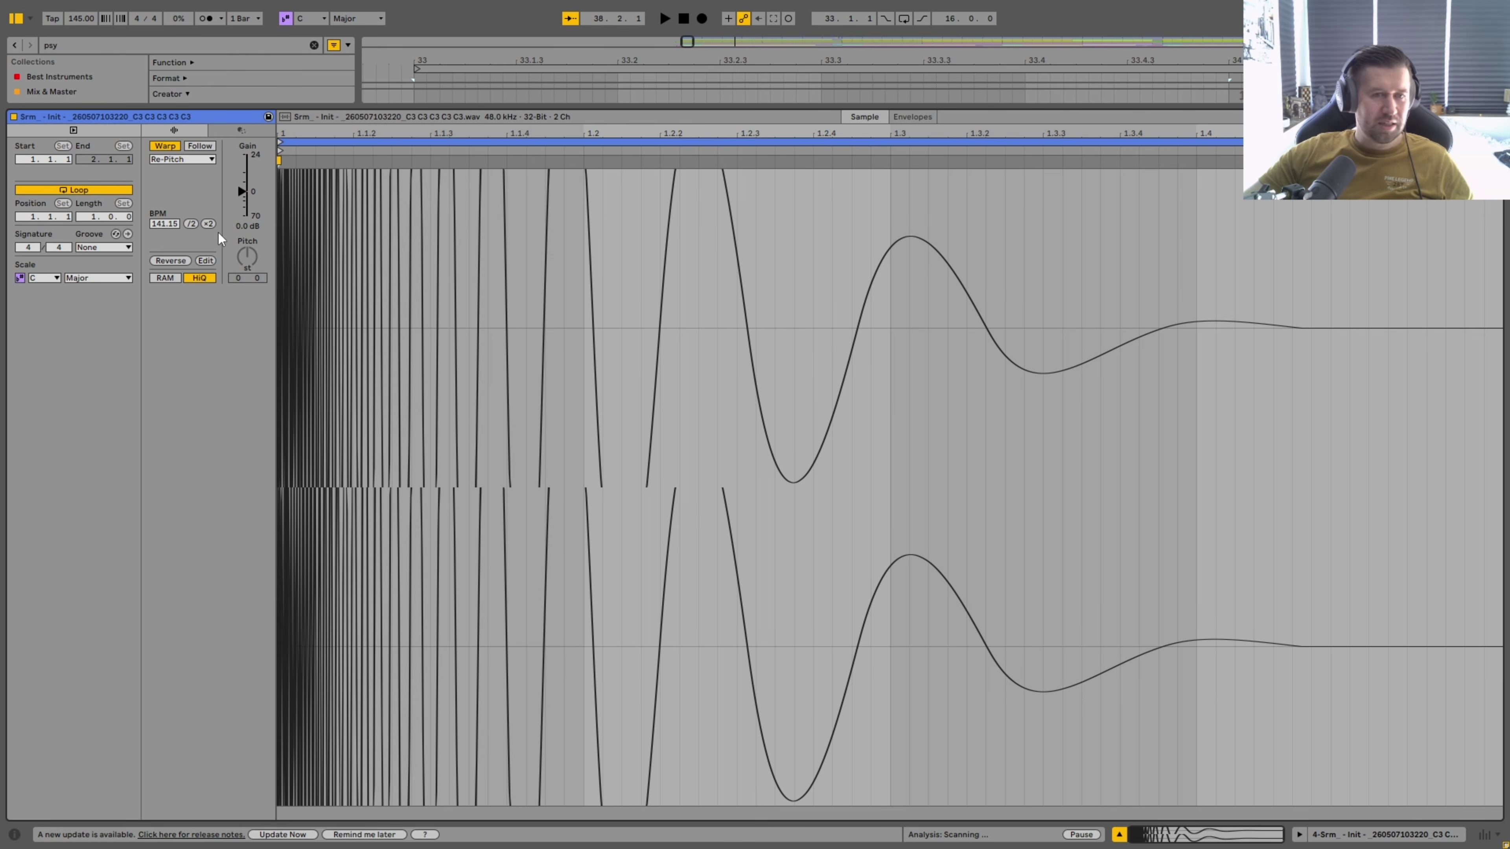
left_click_drag(244, 193, 250, 204)
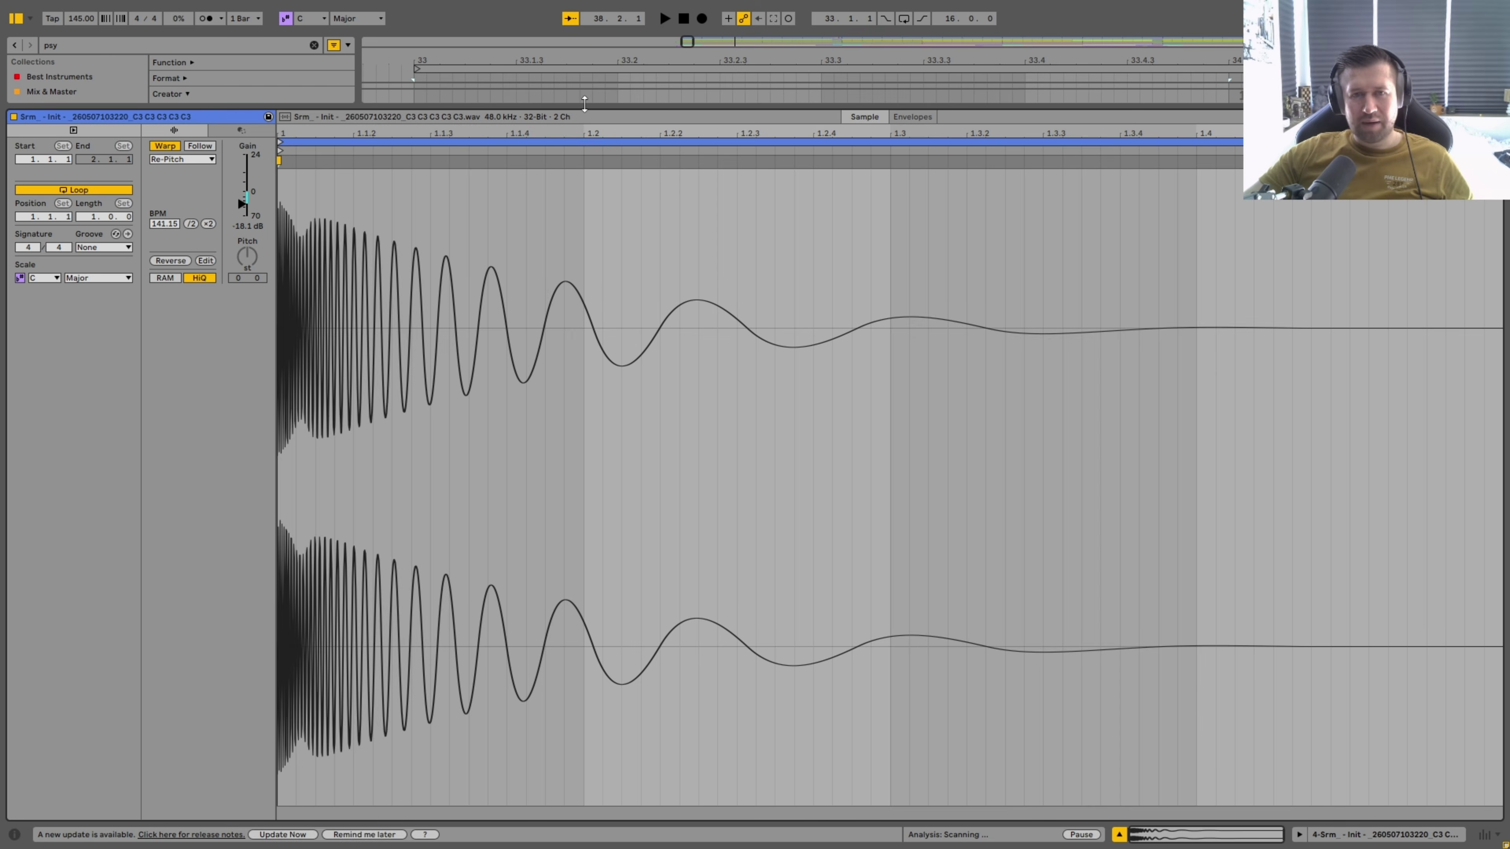
key("ctrl+alt+l")
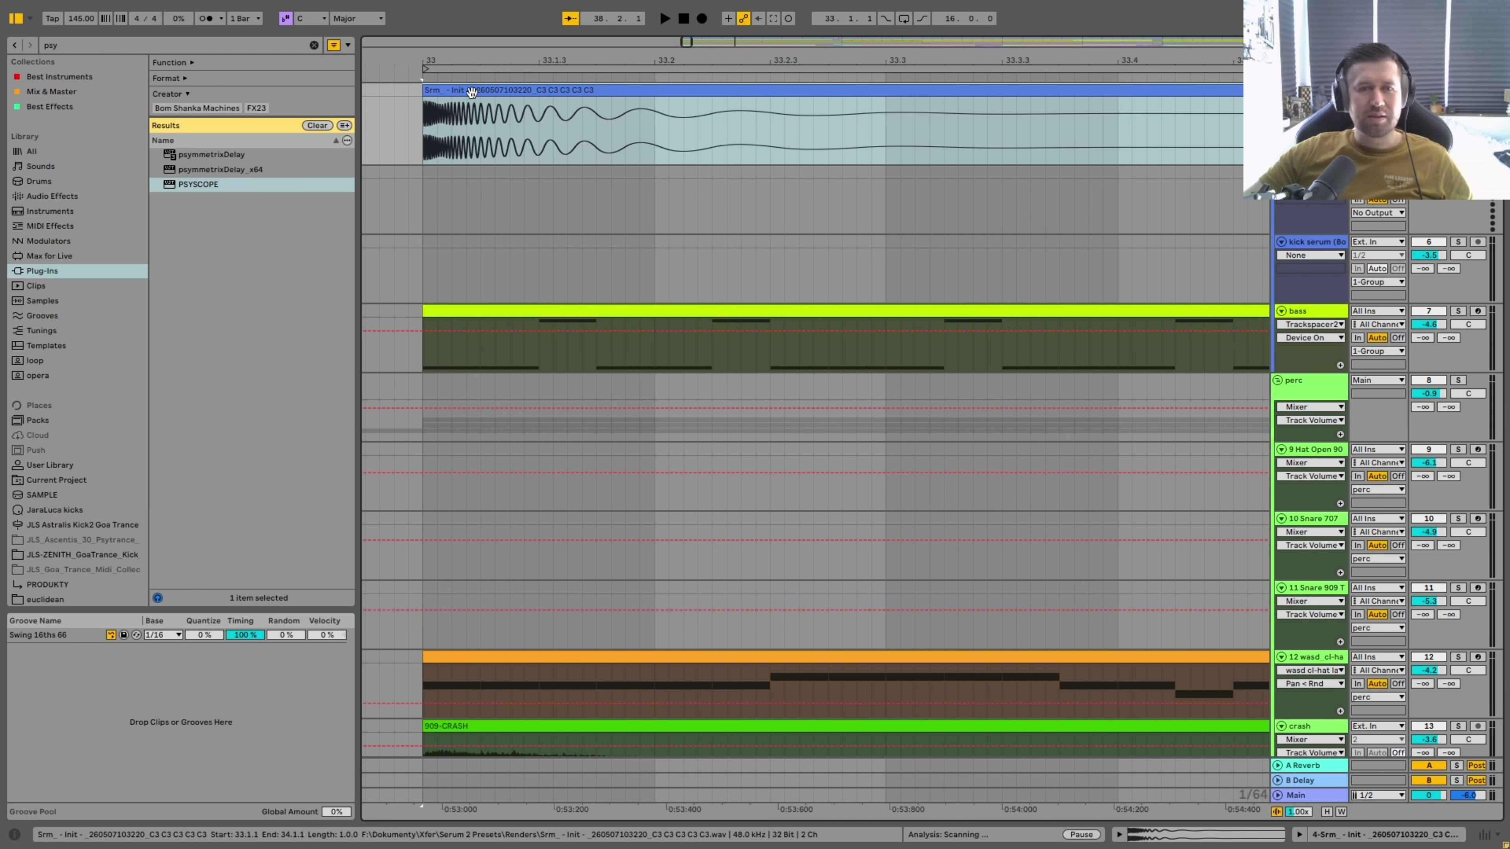
Select the first beat of the rendered kick clip from 33.1.1 and duplicate it eight times in a row.
left_click_drag(772, 60, 875, 154)
scroll(875, 153, "up", 2)
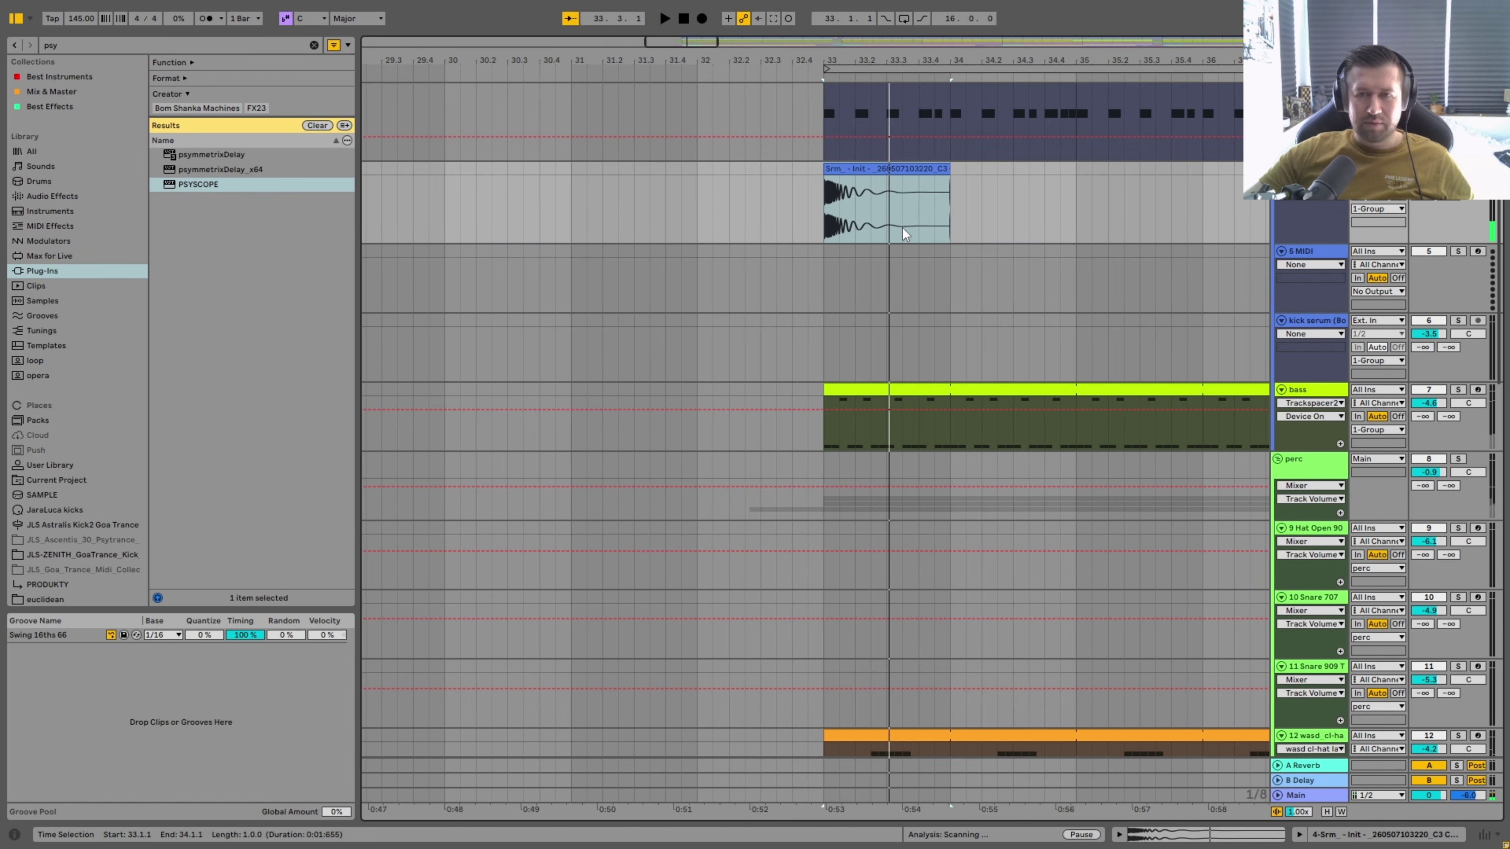
left_click(821, 193)
scroll(891, 291, "up", 2)
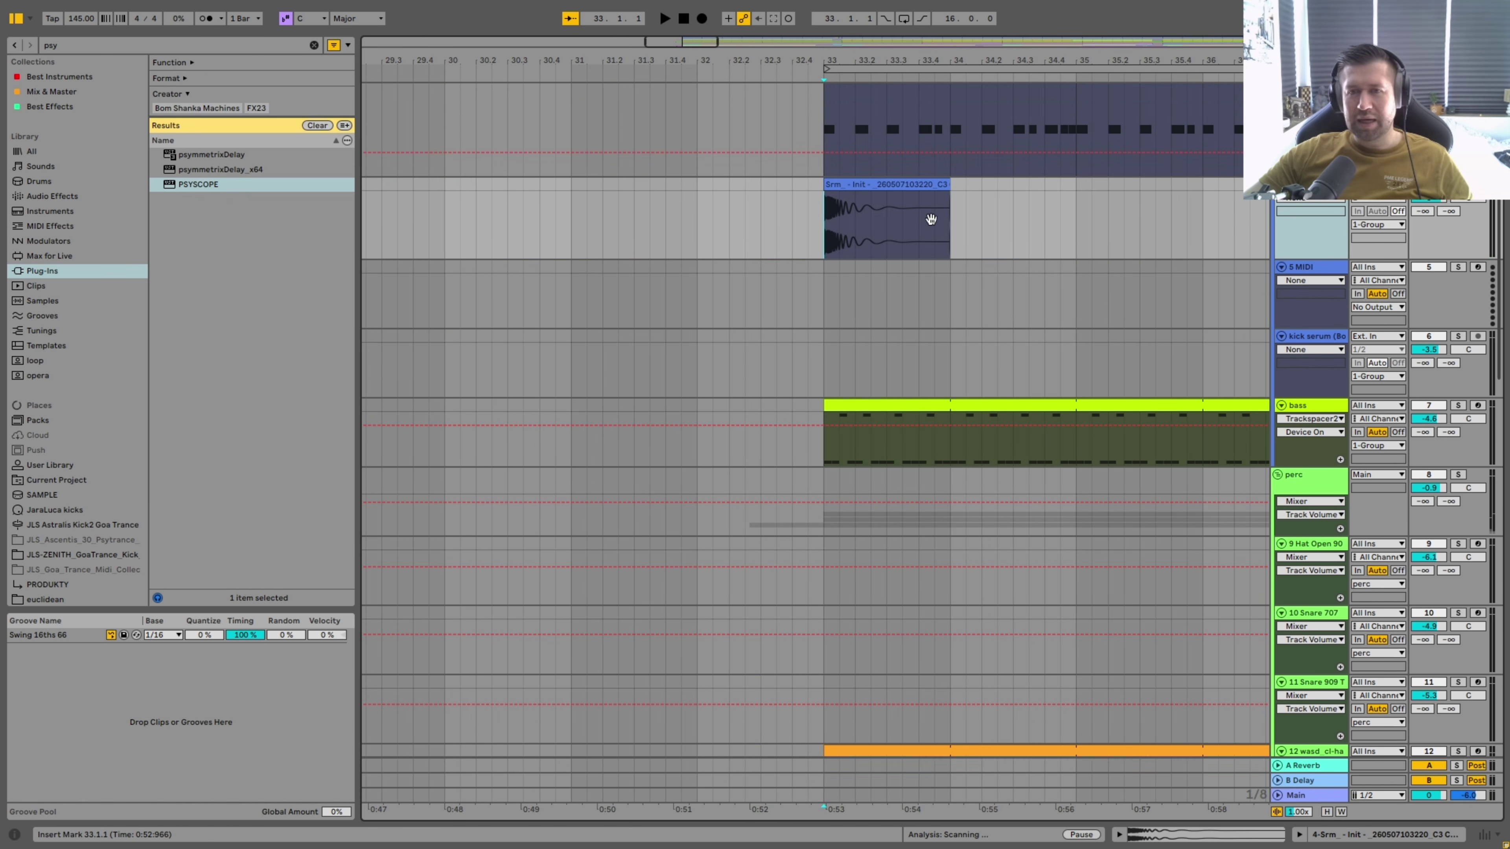
left_click_drag(837, 243, 856, 240)
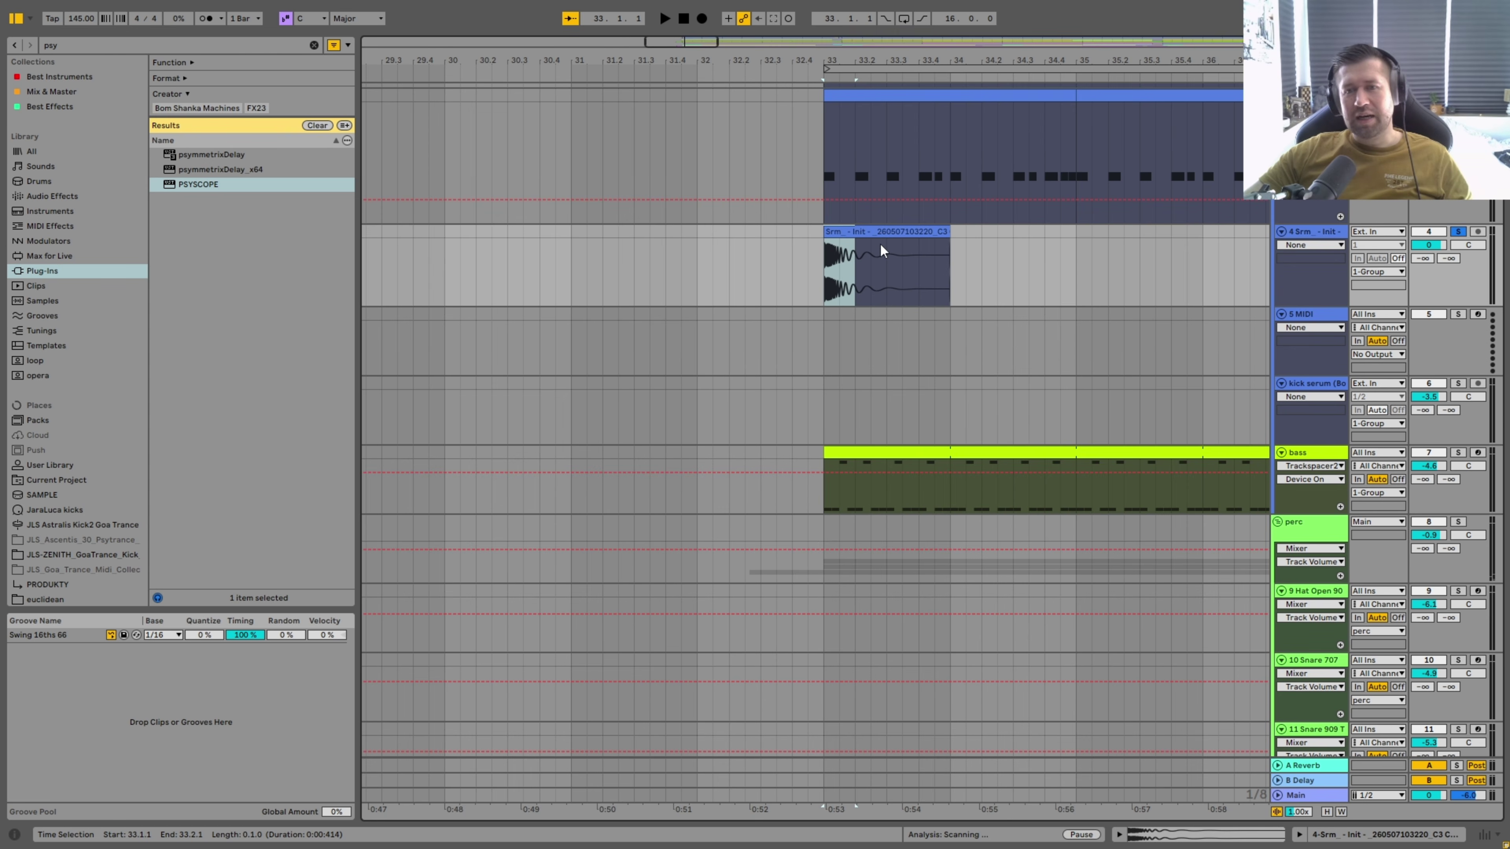
key("ctrl+d")
key("ctrl+d")
key("ctrl+d")
key("ctrl+d")
key("ctrl+d")
key("ctrl+d")
key("ctrl+d")
key("ctrl+d")
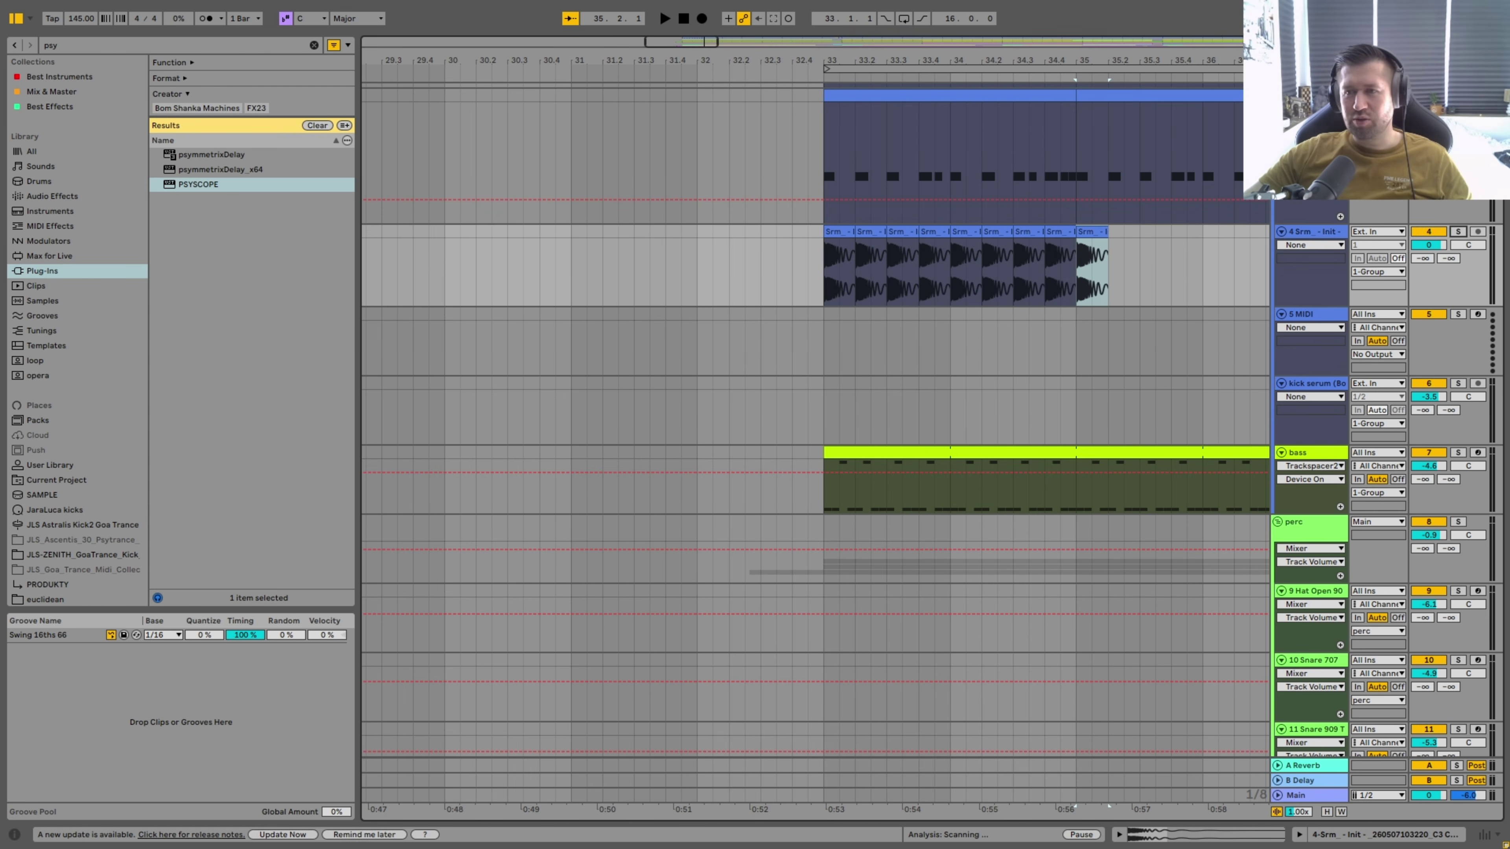
Play back the duplicated audio kicks and the full arrangement from bar 33.
scroll(757, 321, "up", 1)
left_click(812, 320)
key("space")
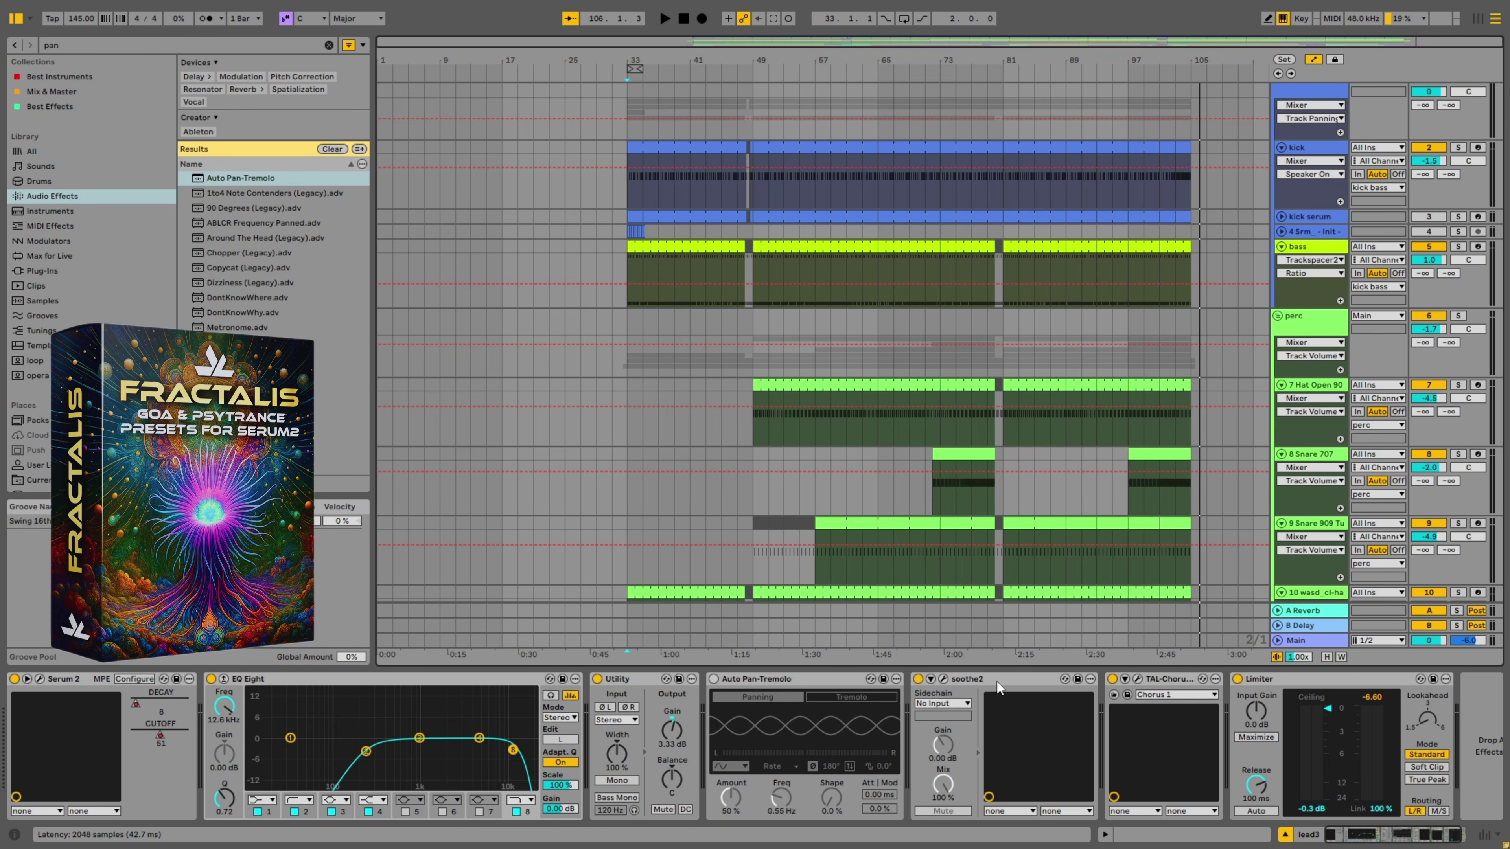
left_click(629, 150)
key("space")
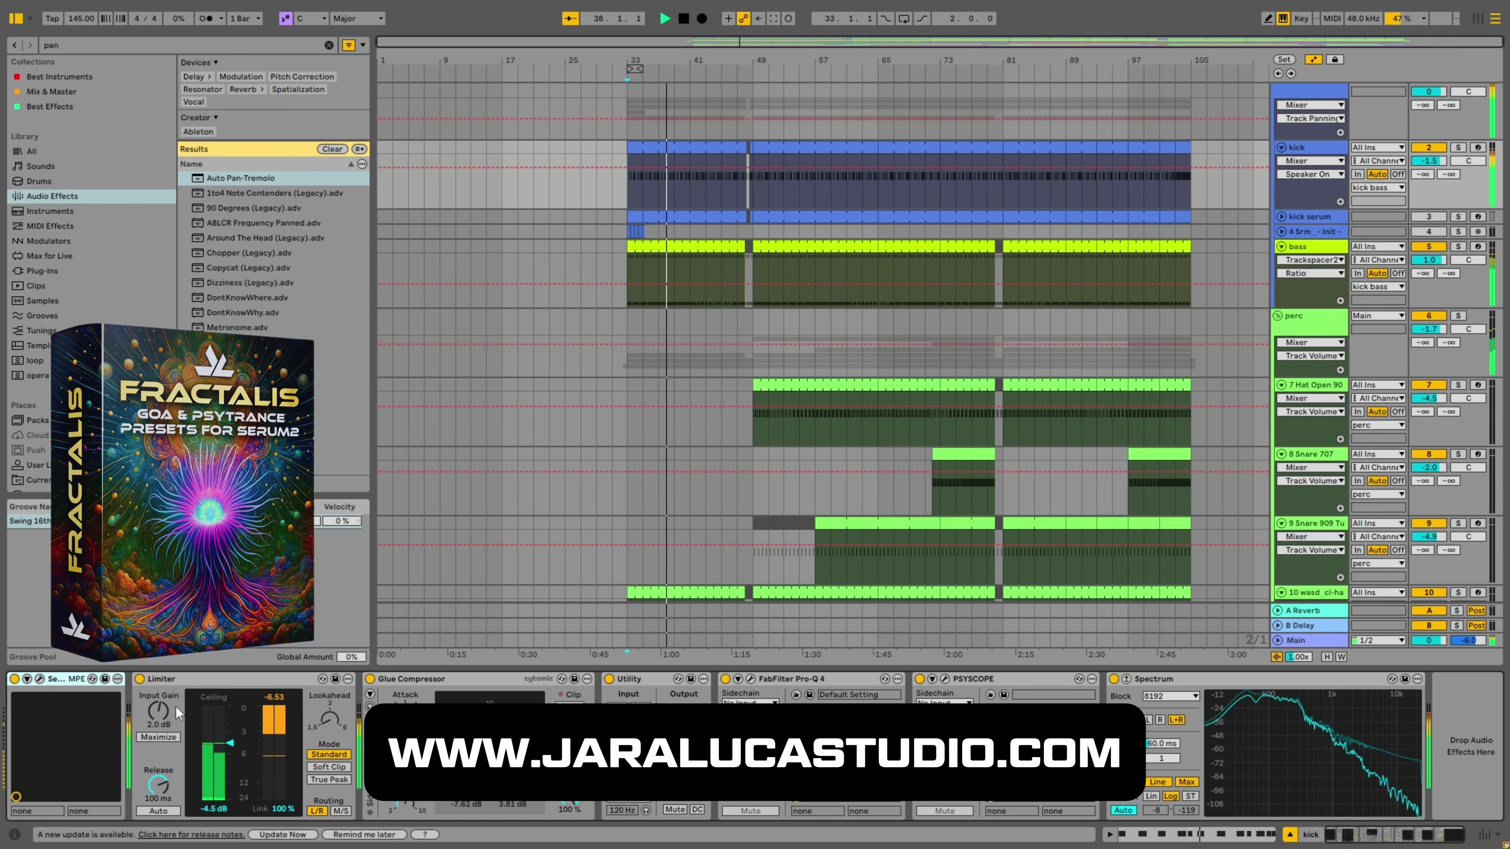
Review the Serum 2 preset on the kick track and the one on the bass track while the arrangement plays.
left_click(40, 679)
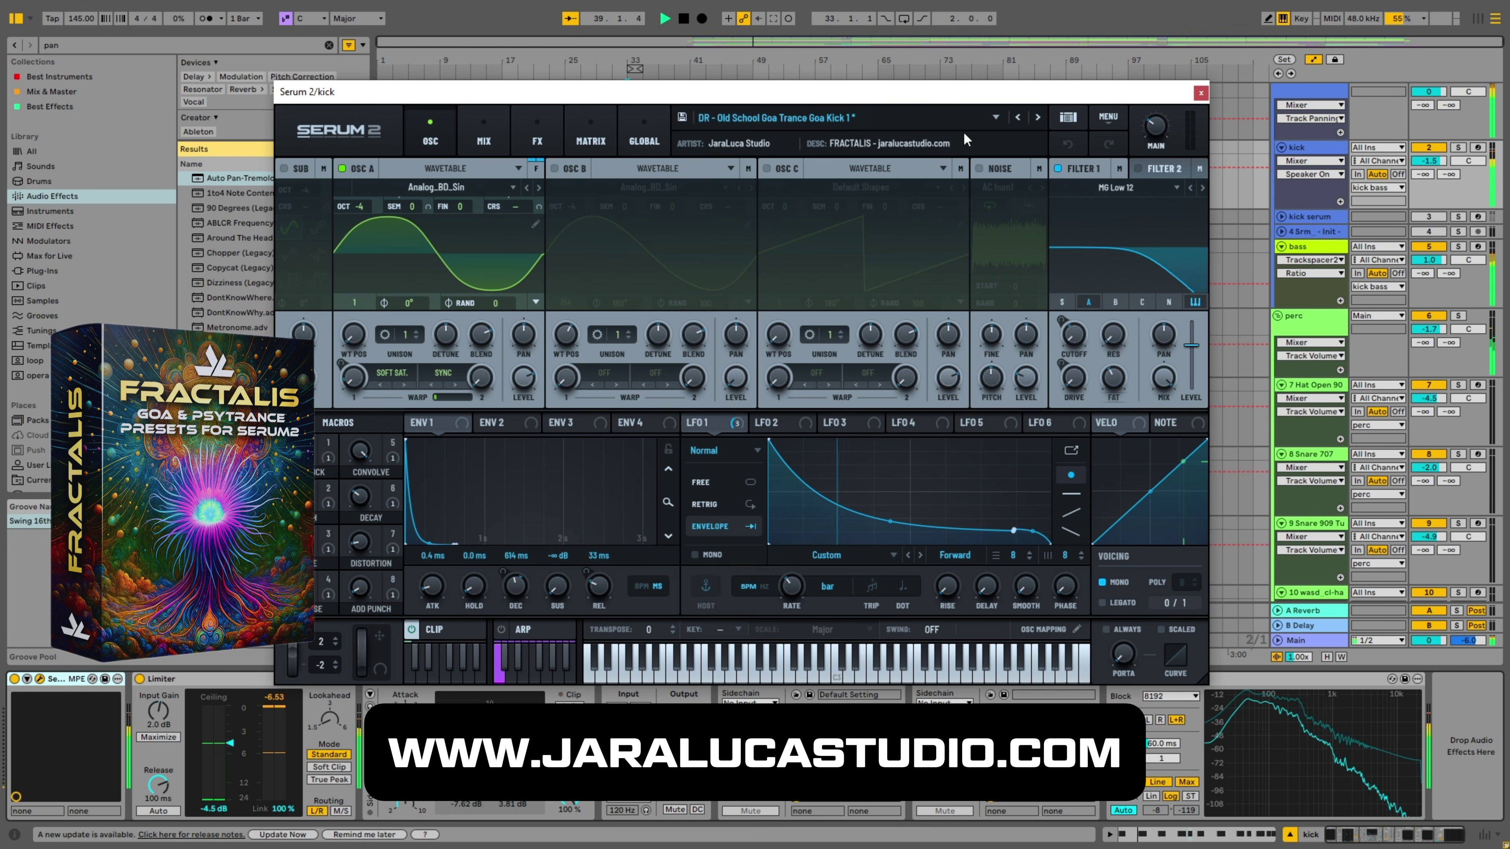
left_click(1200, 93)
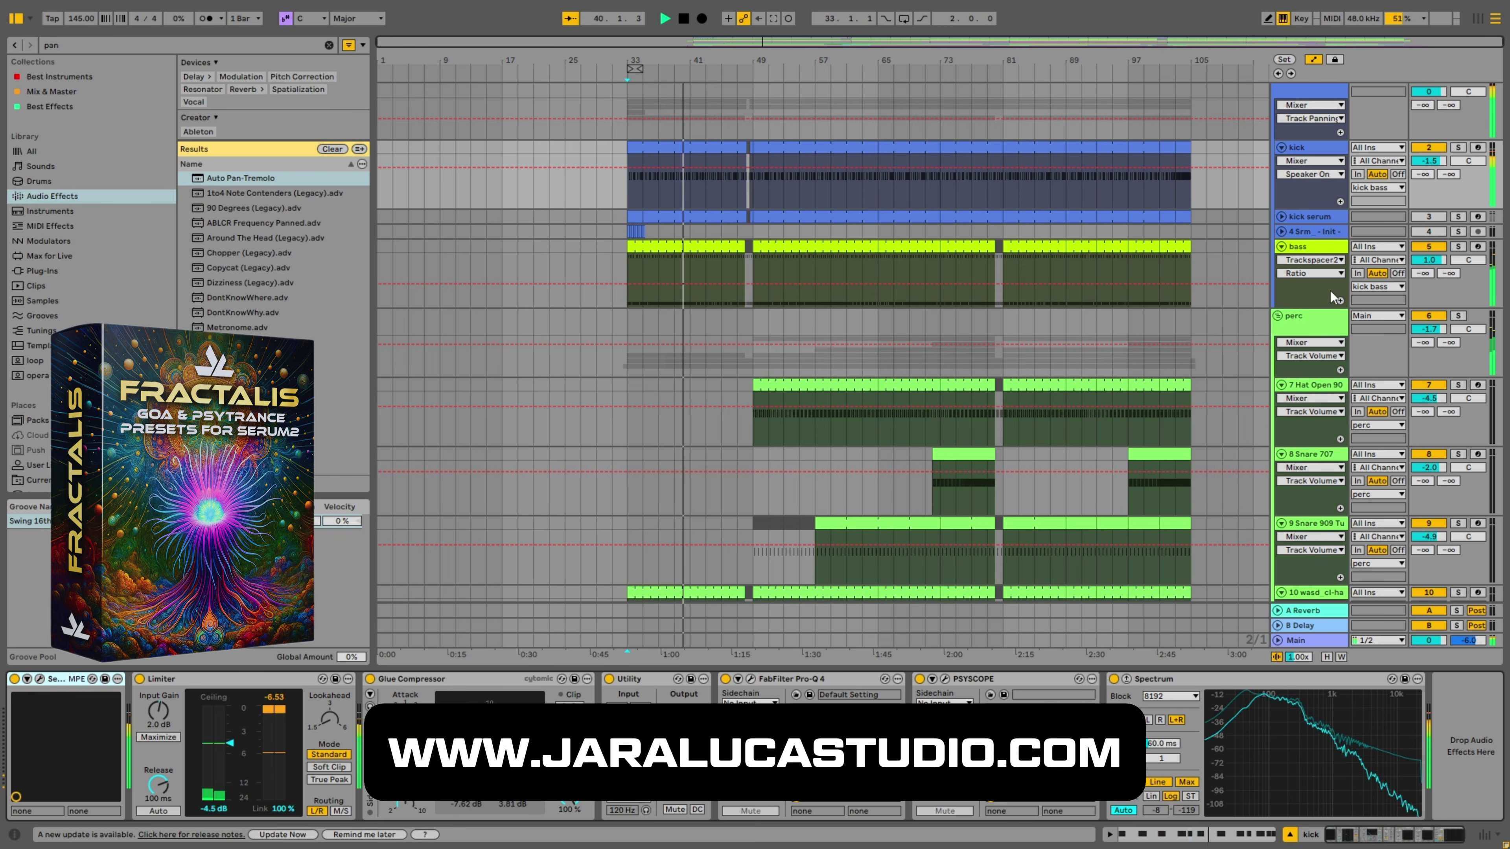
left_click(1297, 246)
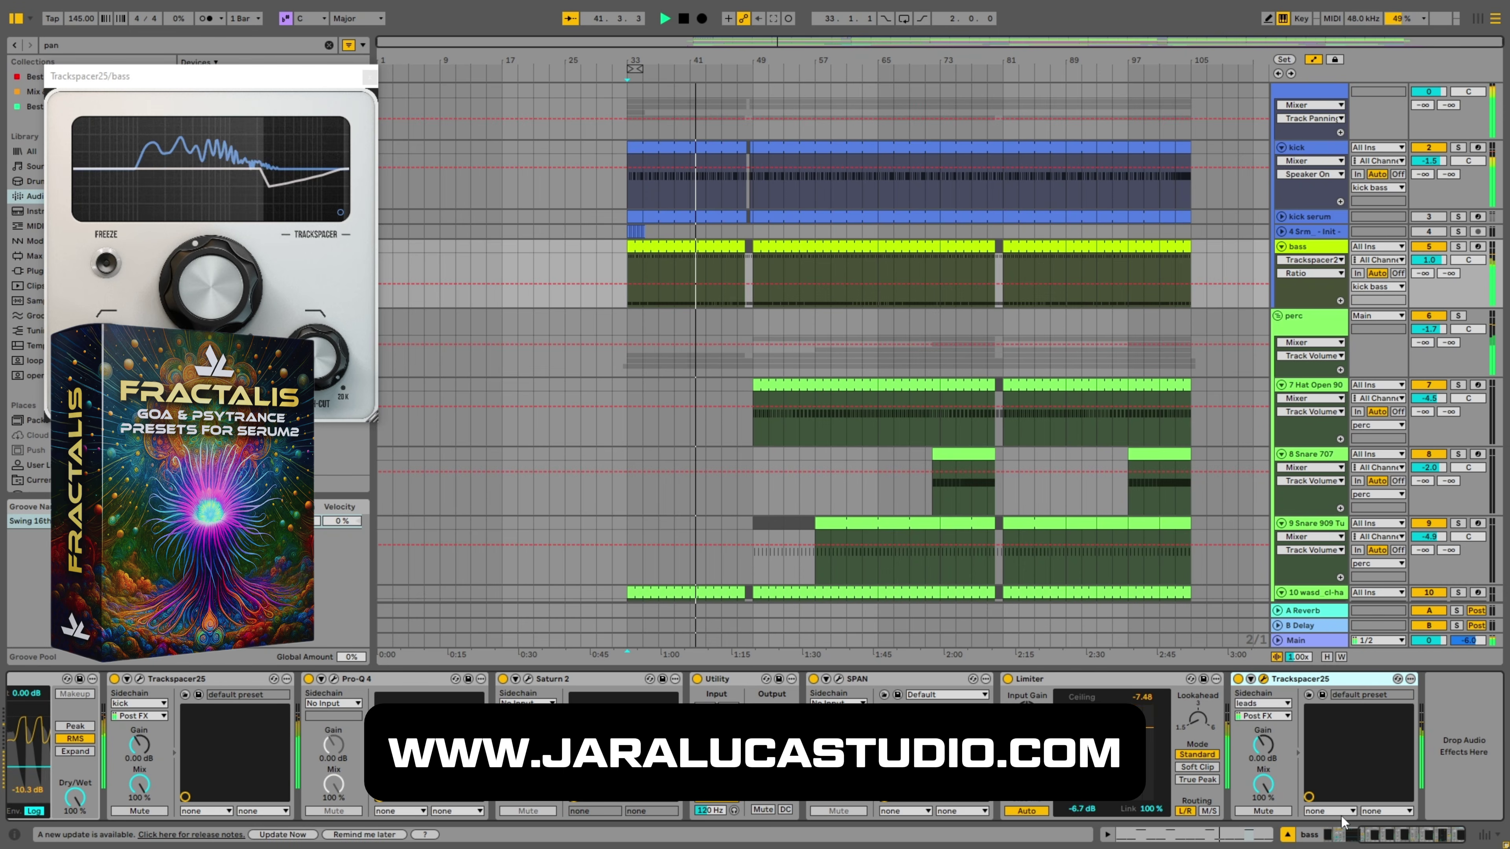
scroll(200, 709, "left", 5)
left_click(40, 679)
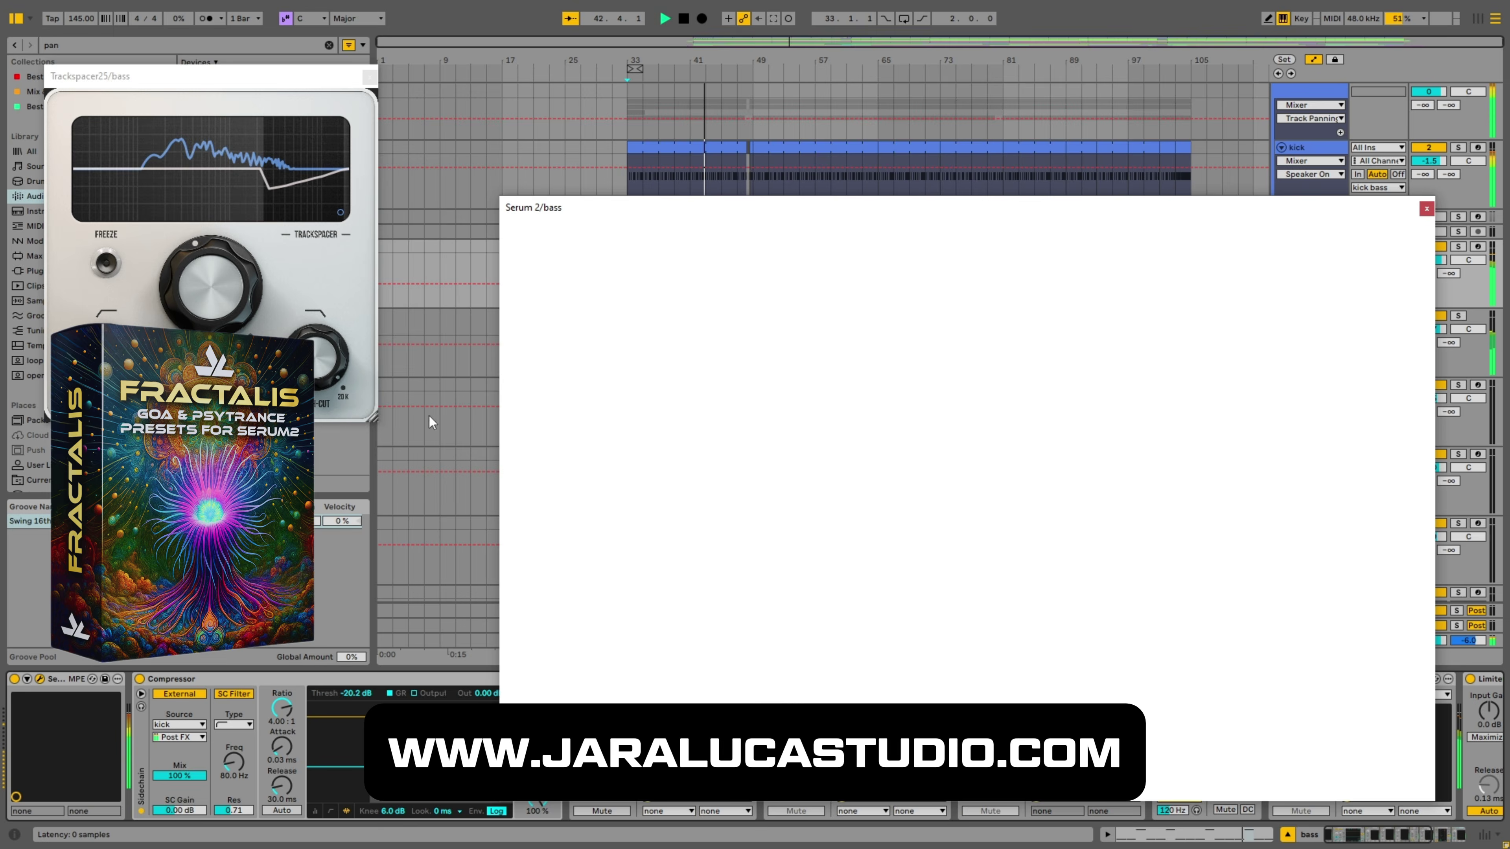
left_click_drag(783, 195, 776, 170)
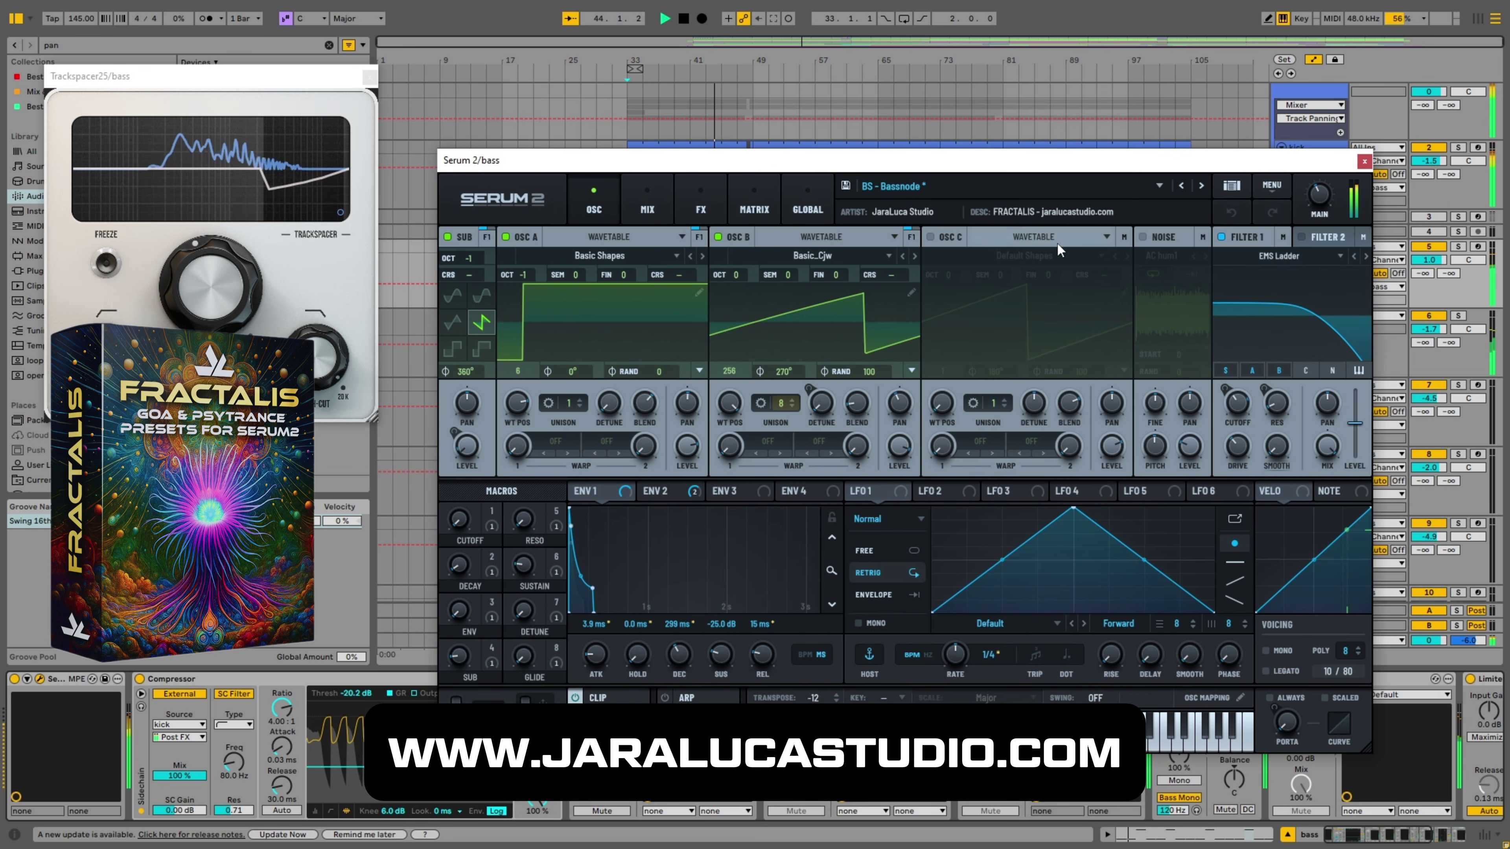
left_click(1365, 162)
Inspect the lead1 track's Serum 2 preset along with the note pattern in its built-in clip editor.
scroll(1076, 385, "down", 2)
scroll(1076, 385, "down", 12)
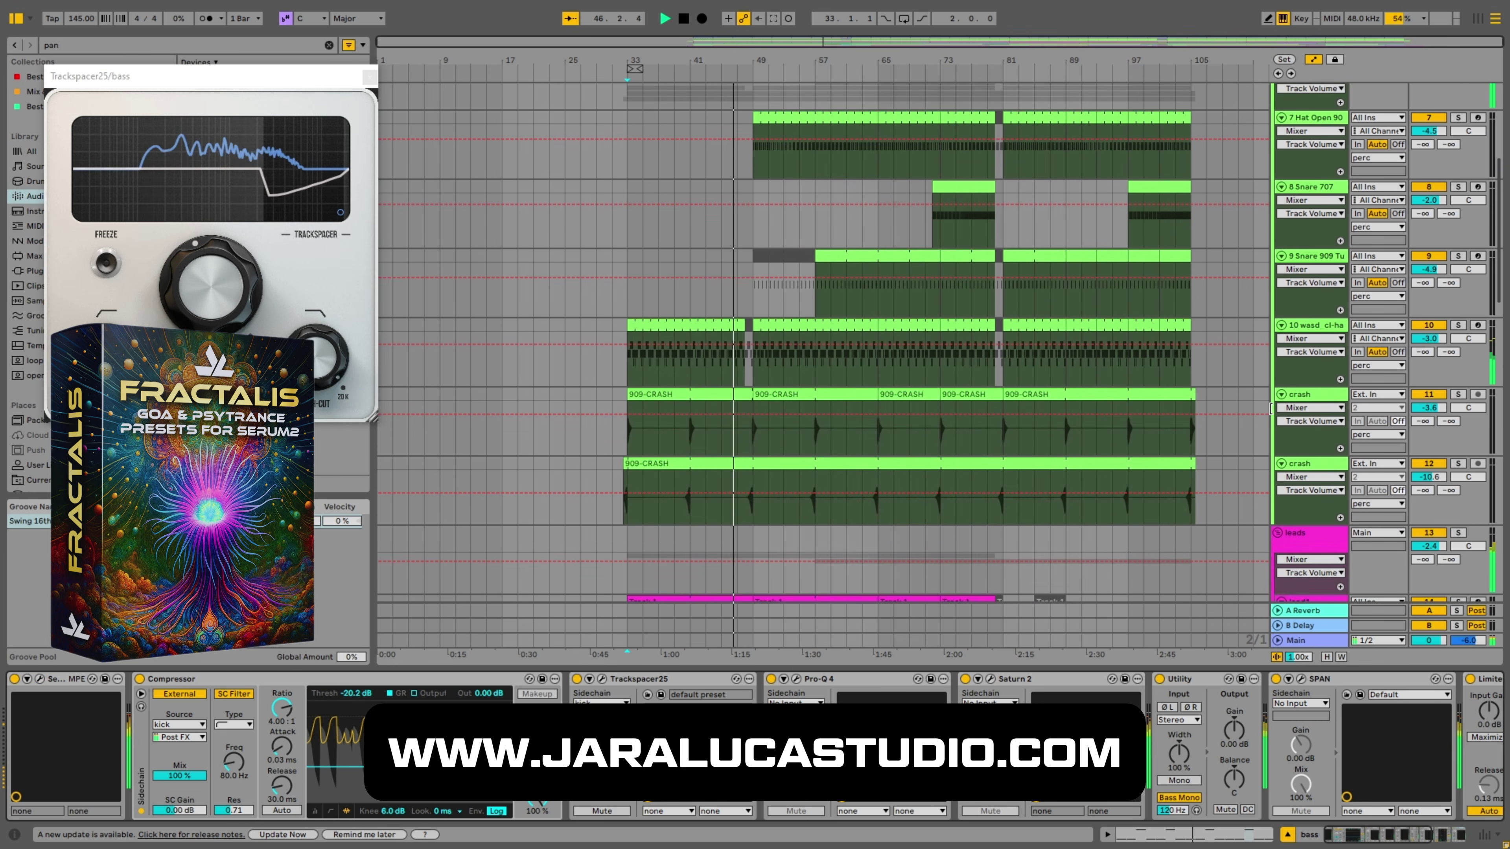
left_click(1313, 381)
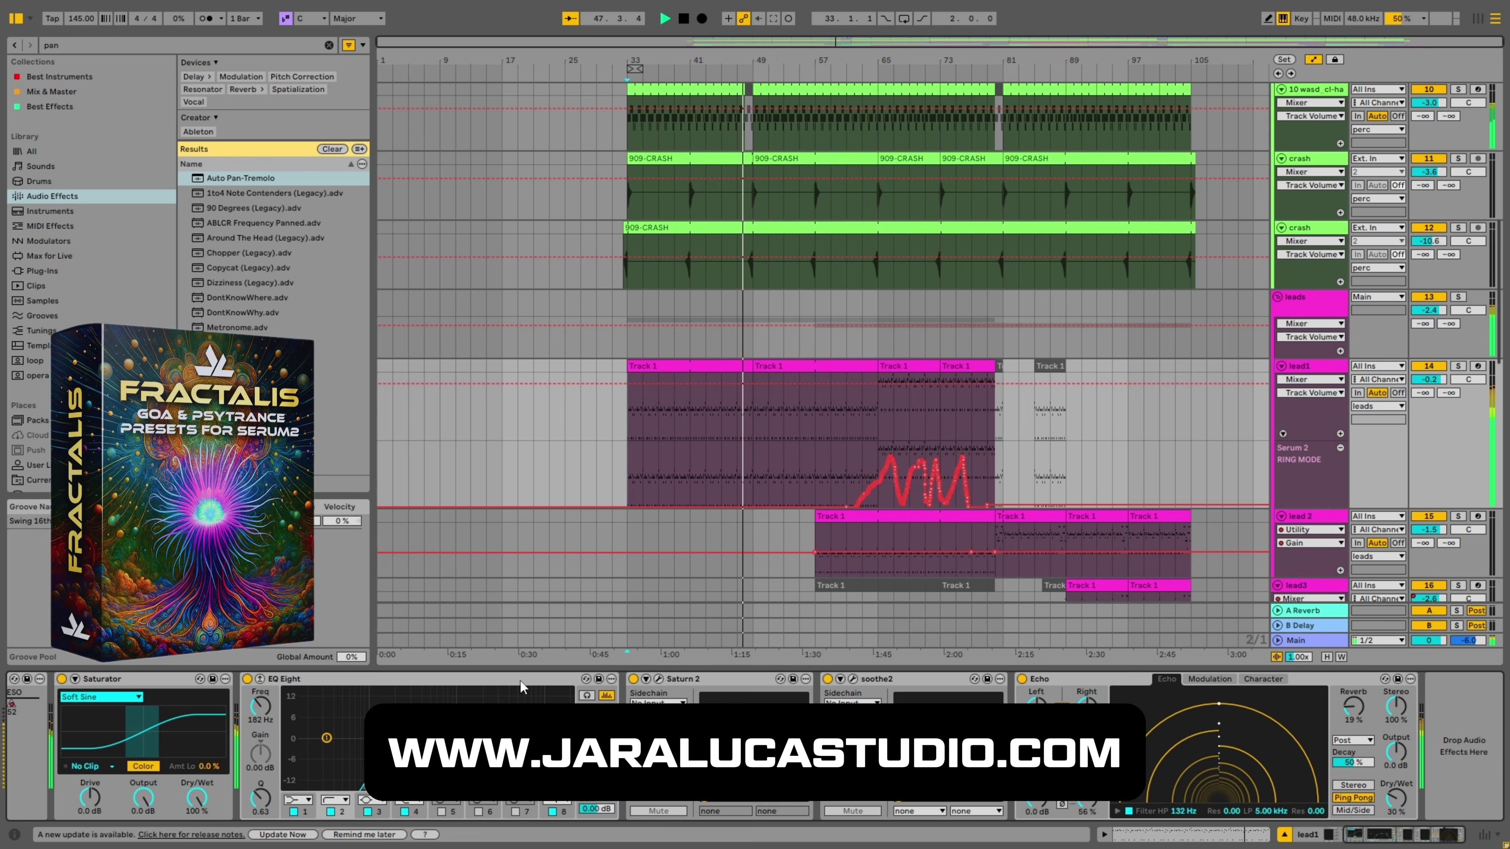
left_click(1417, 840)
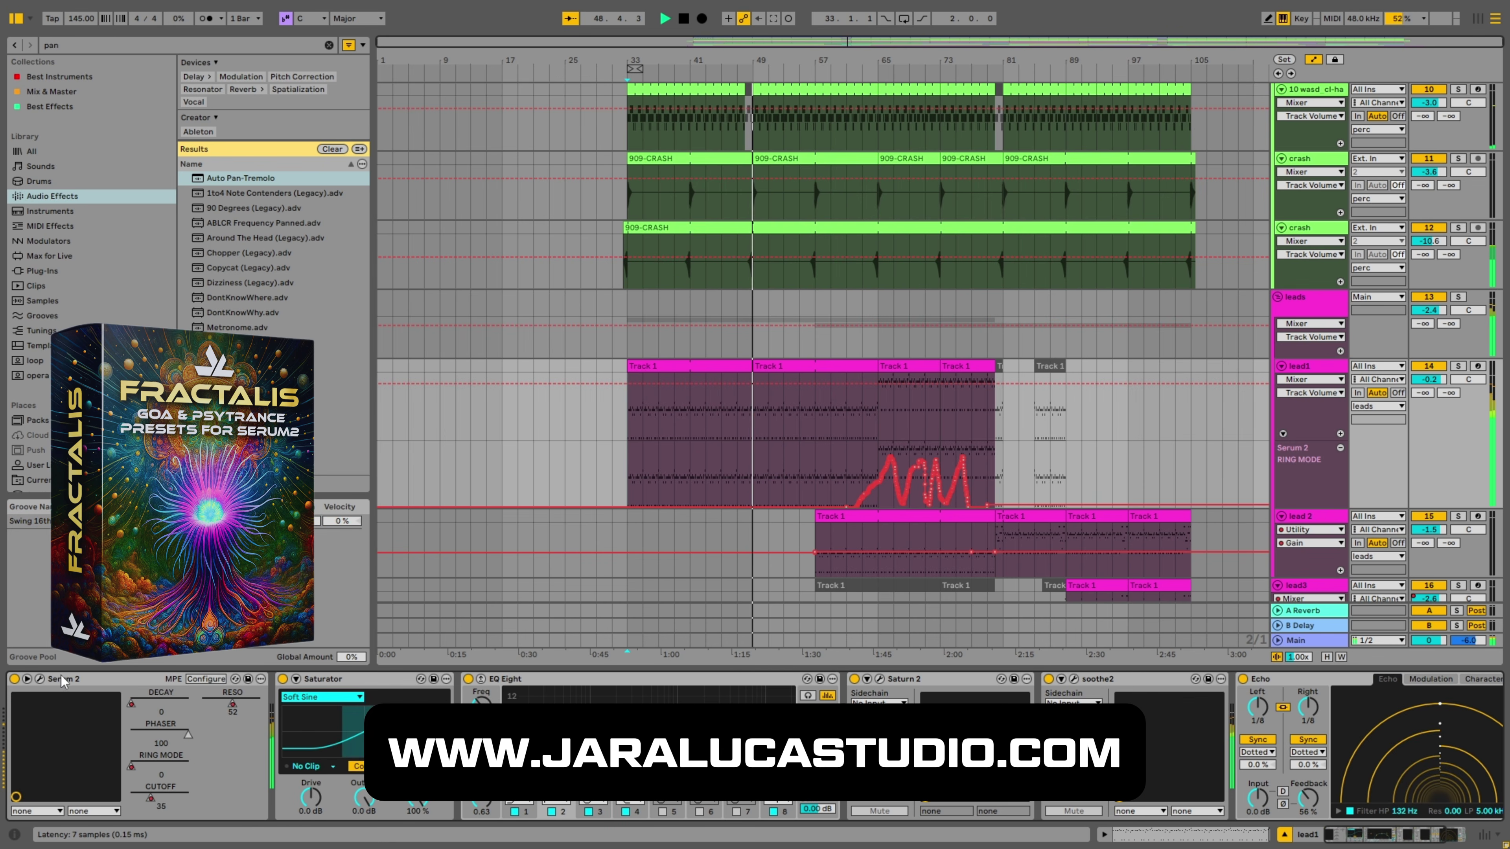
left_click(39, 678)
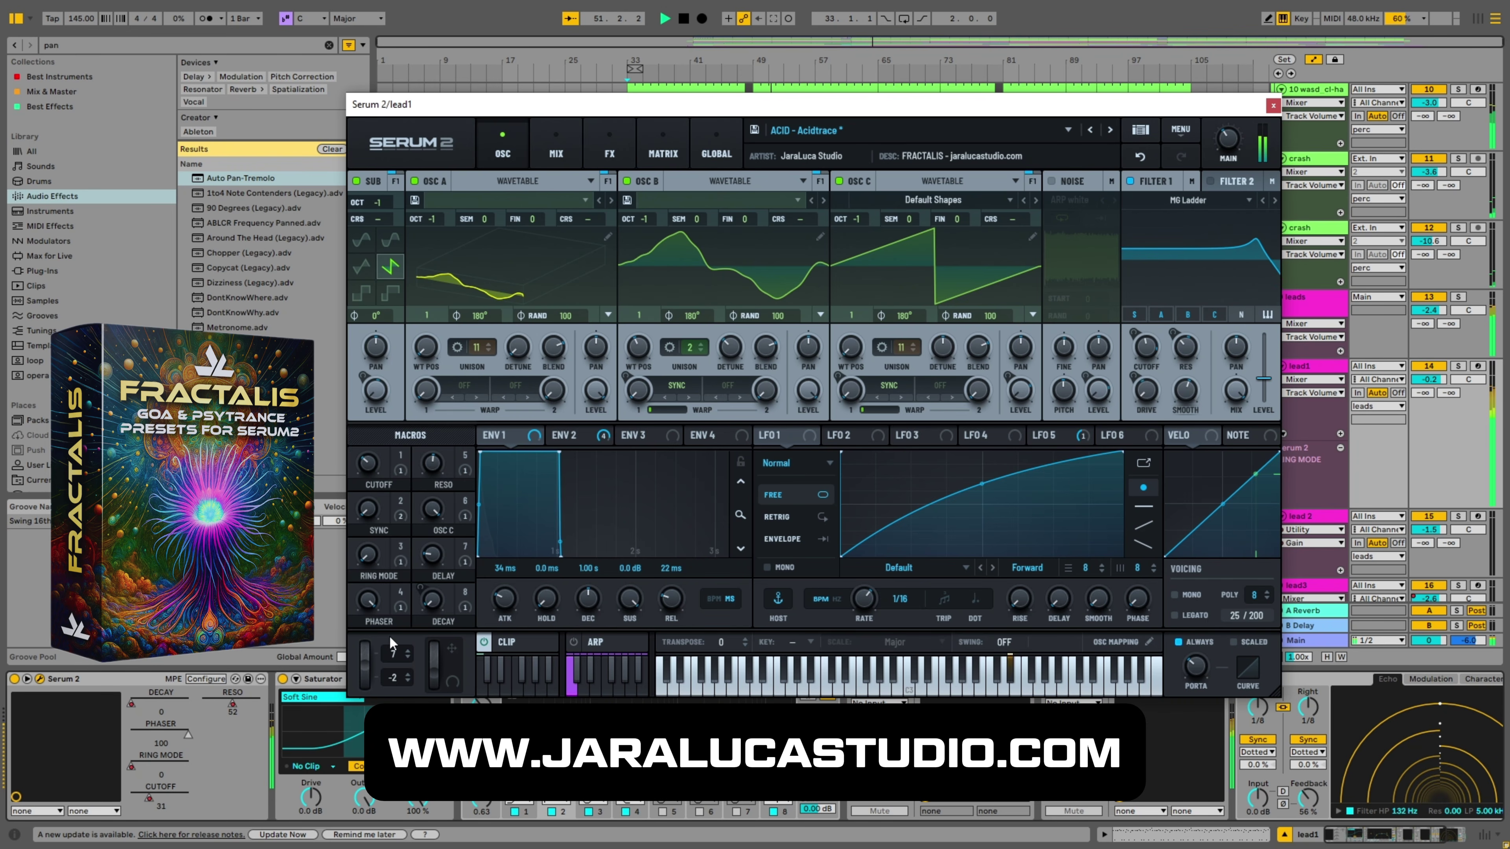
left_click(539, 645)
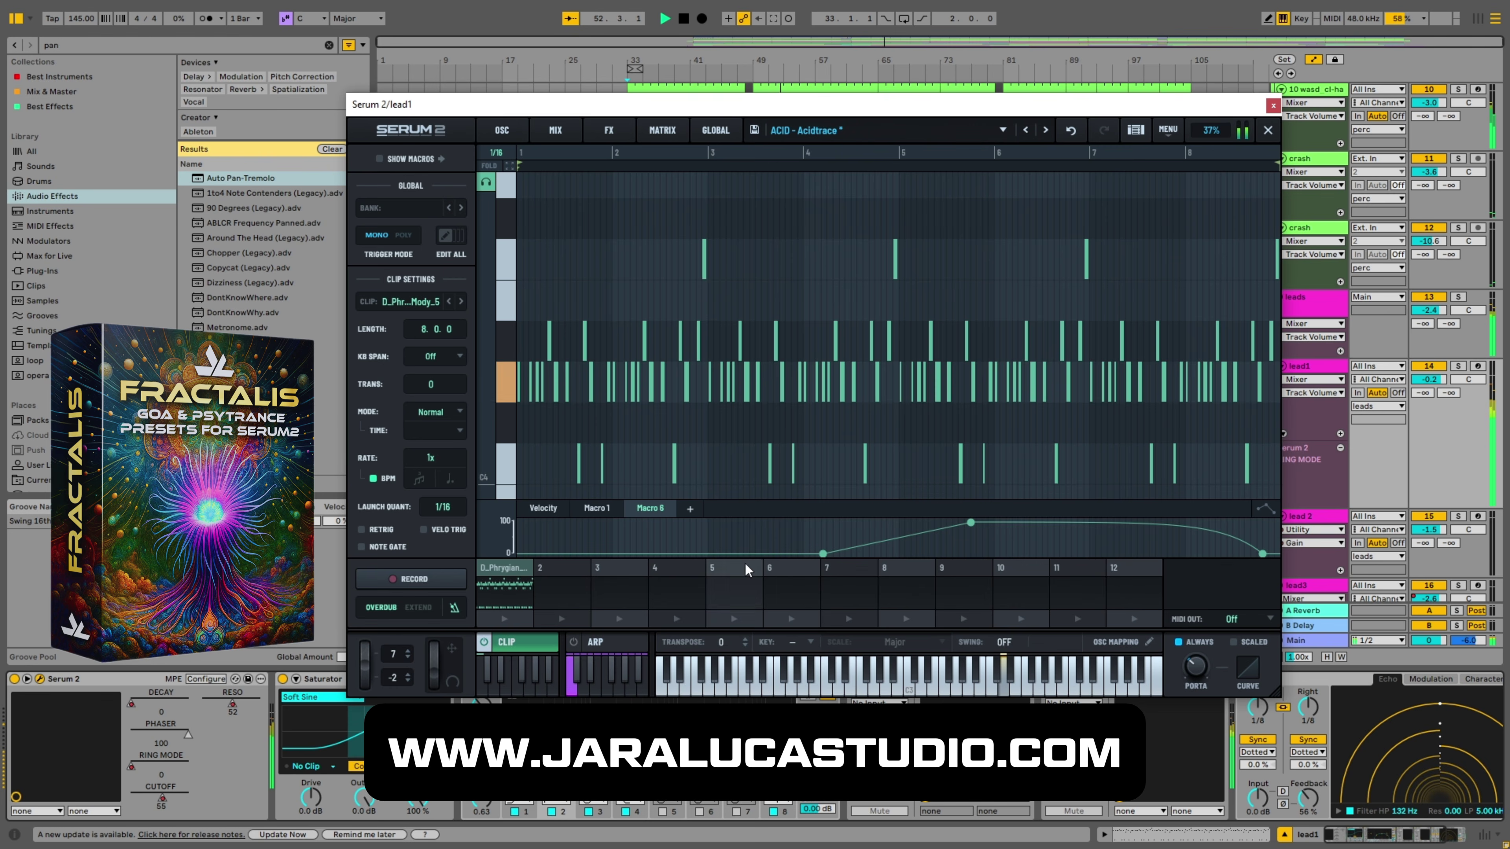
left_click(1273, 106)
Inspect the oscillator and filter settings of the Serum 2 preset on the acid track.
scroll(1331, 481, "down", 2)
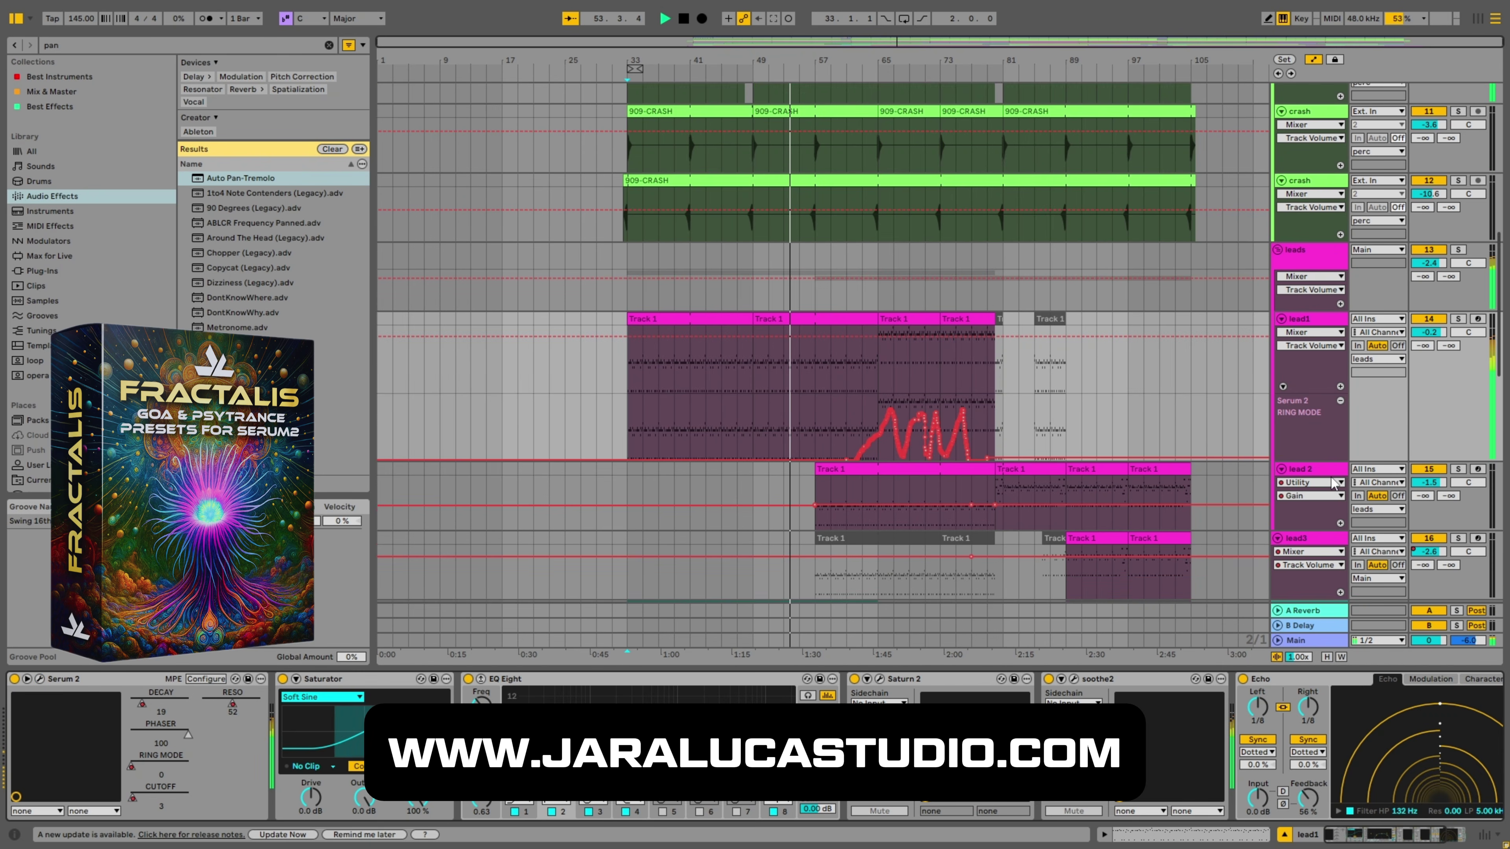
scroll(1332, 482, "down", 5)
left_click(1298, 481)
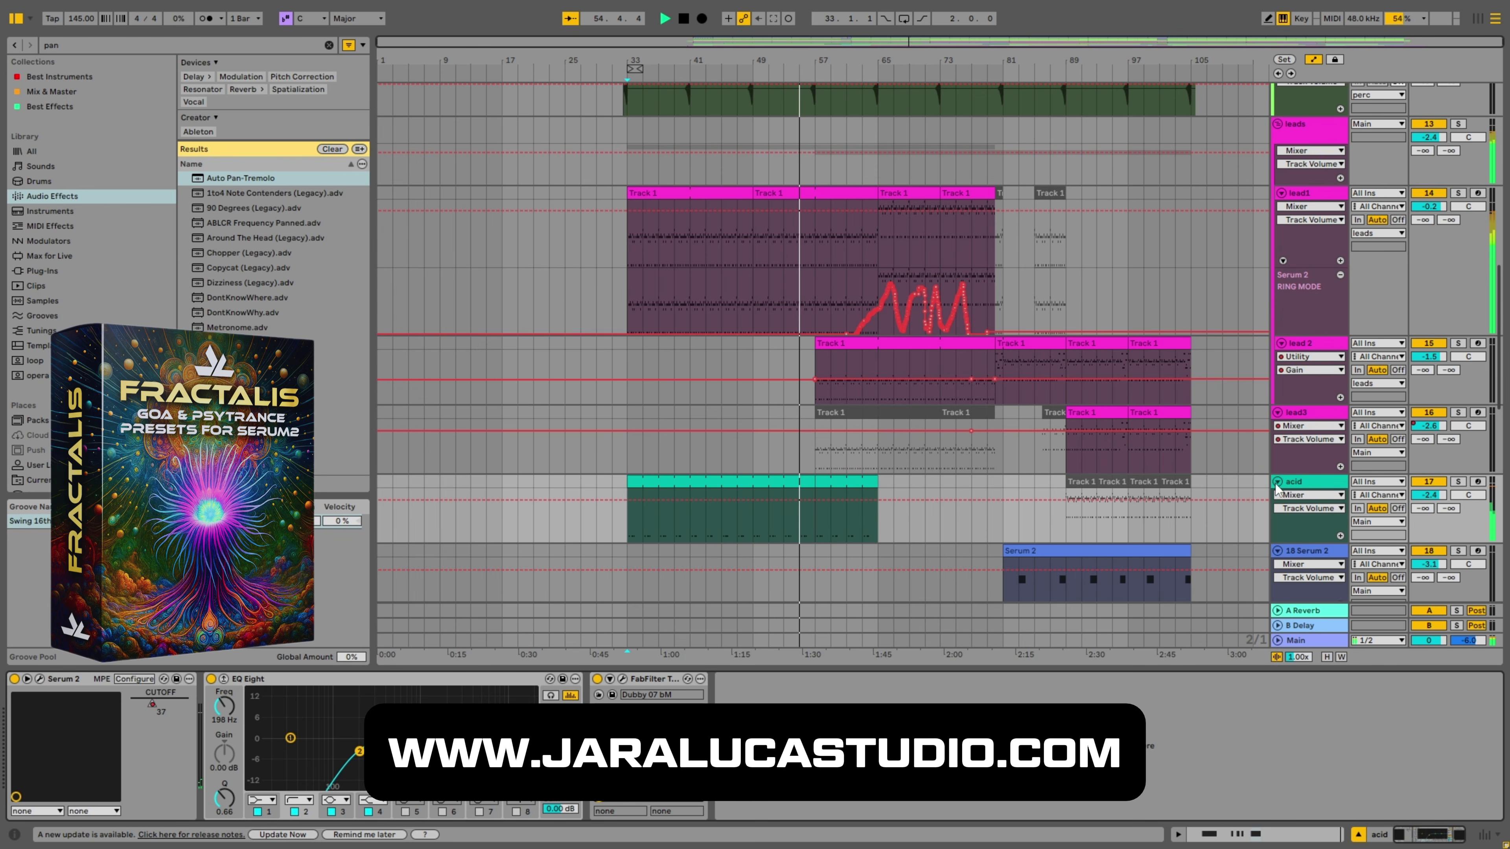
left_click(40, 679)
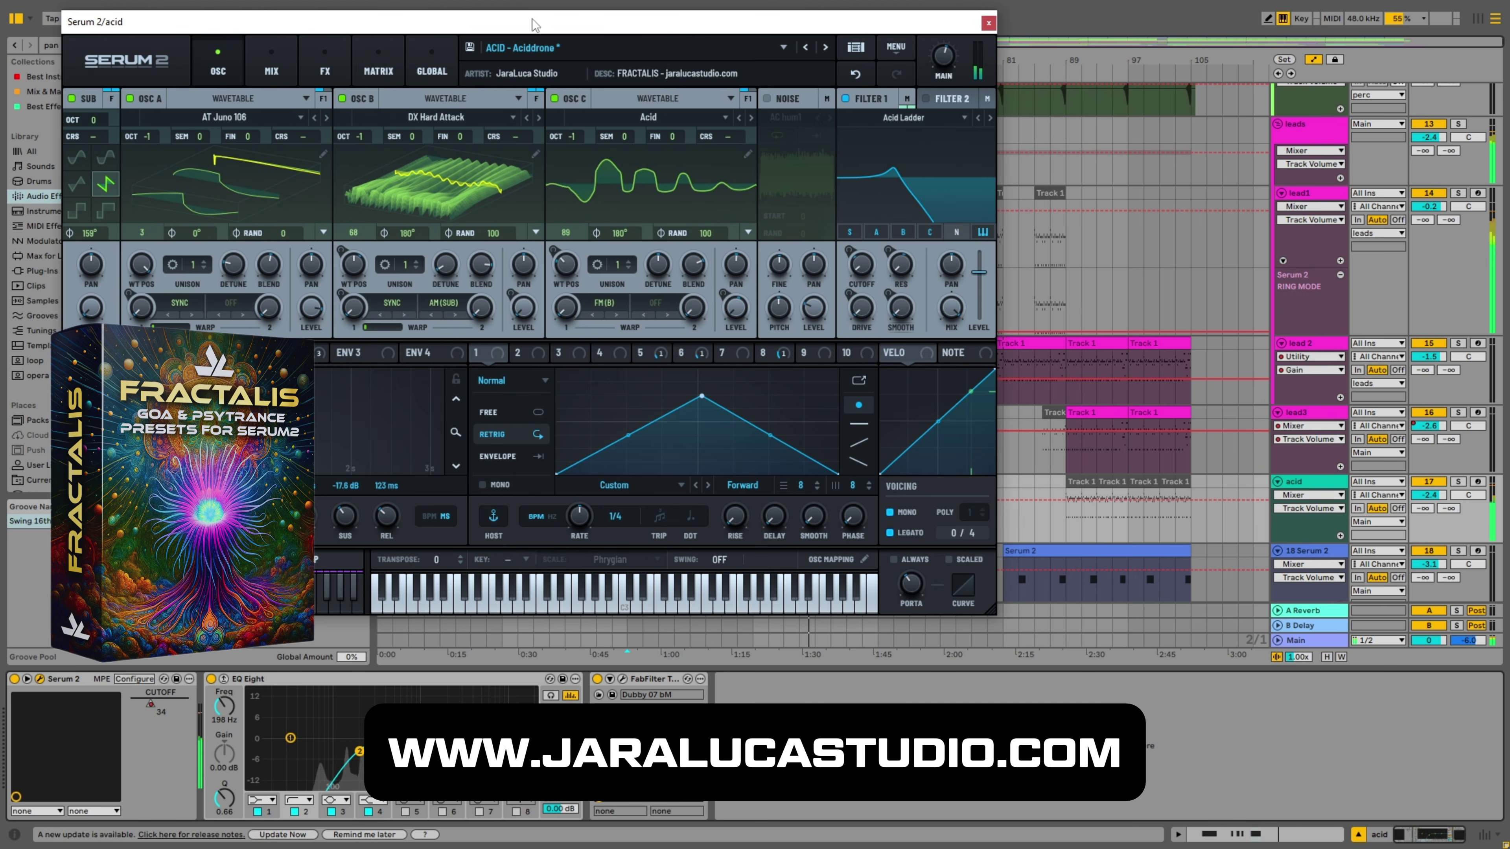
left_click_drag(533, 23, 584, 51)
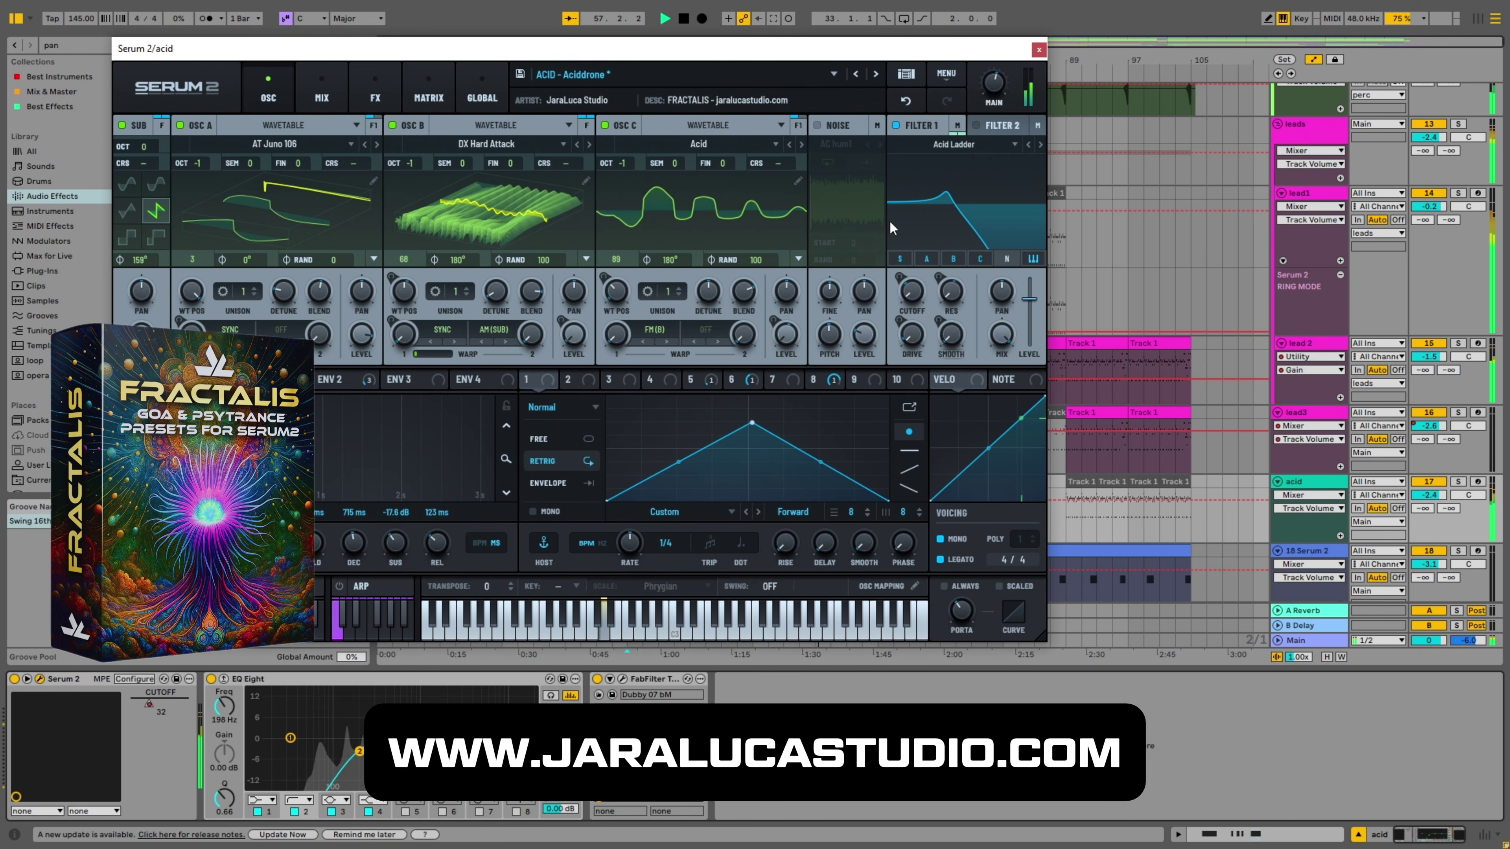
key("ctrl+alt+p")
Examine the lead 2 track's Serum 2 preset and the note patterns stored in its first two clip slots.
left_click(1406, 369)
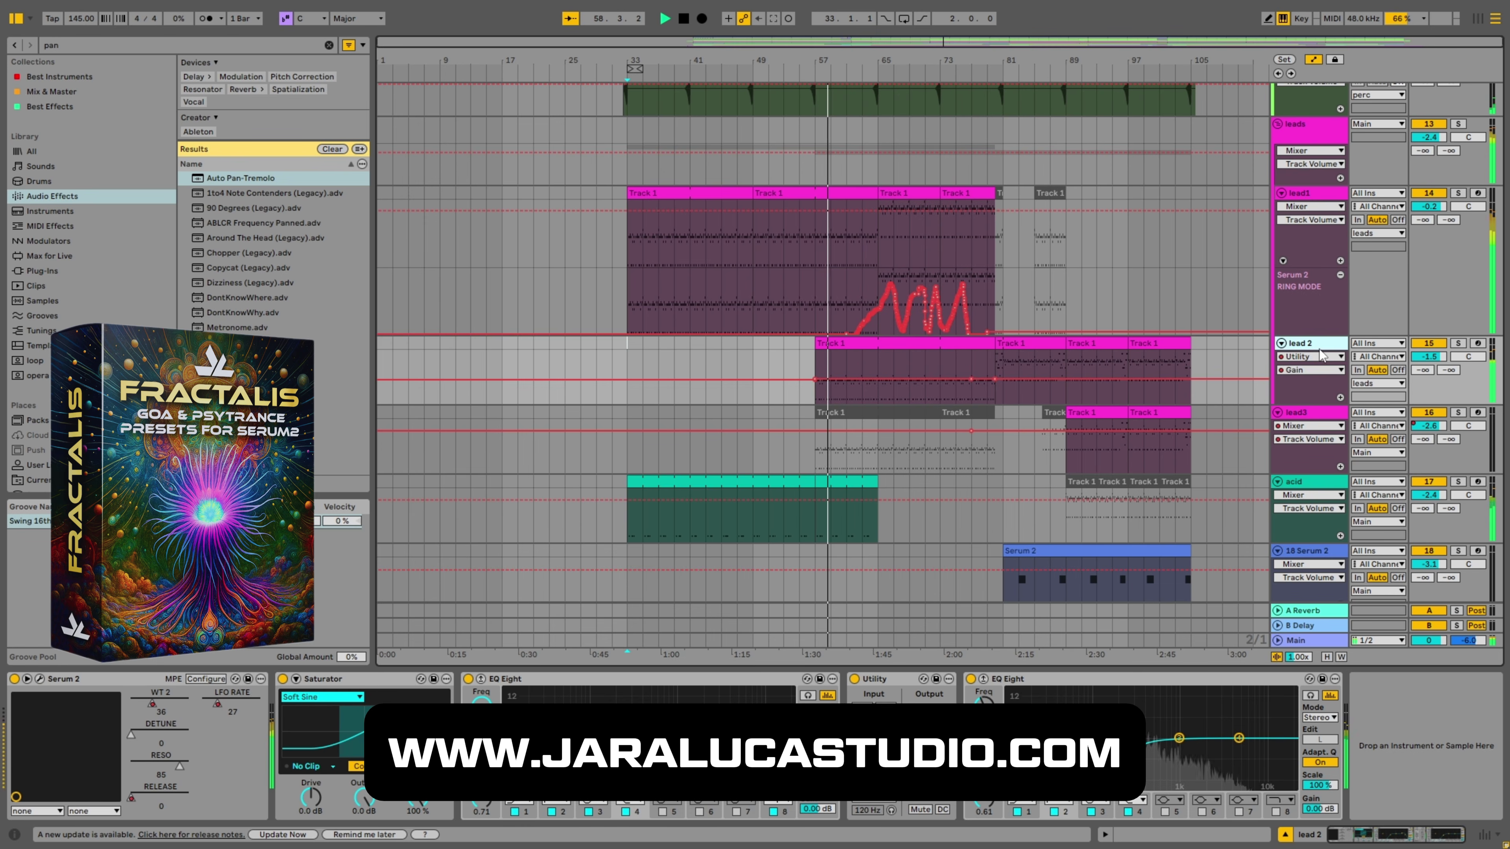
left_click(44, 682)
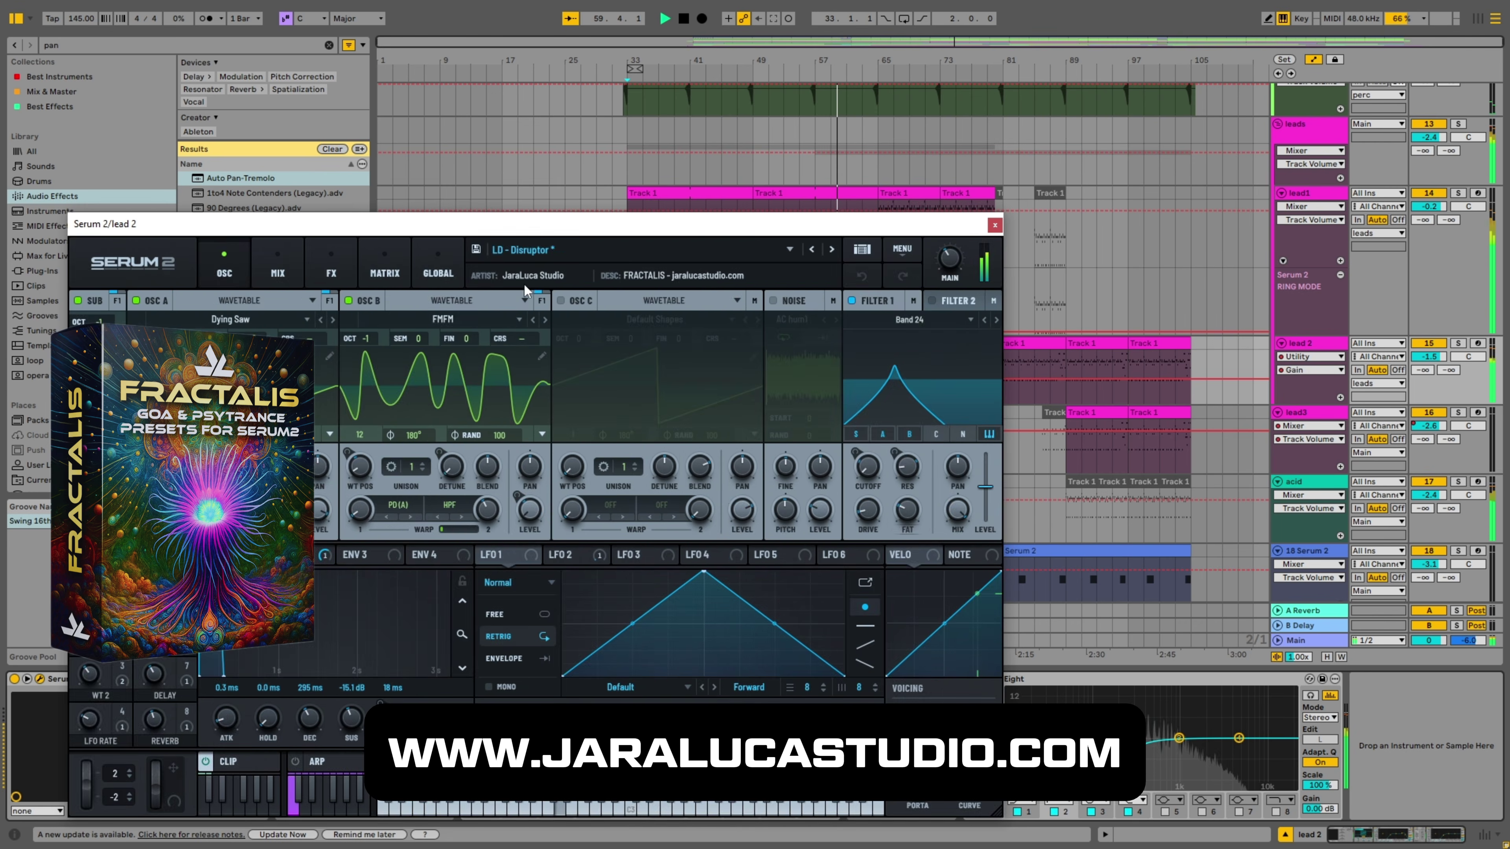
left_click_drag(549, 225, 758, 120)
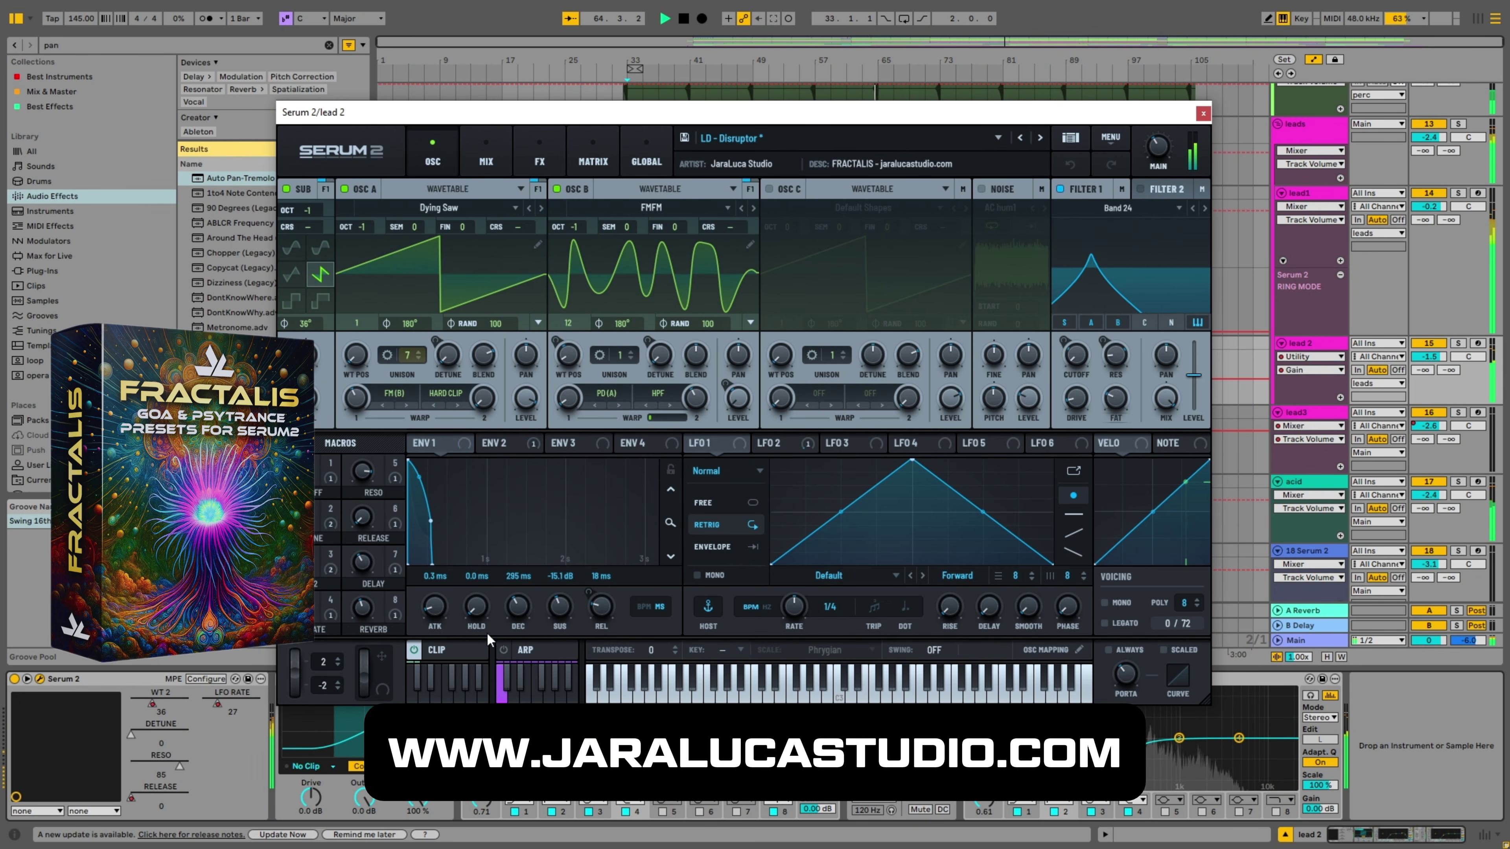
left_click(436, 649)
left_click(434, 580)
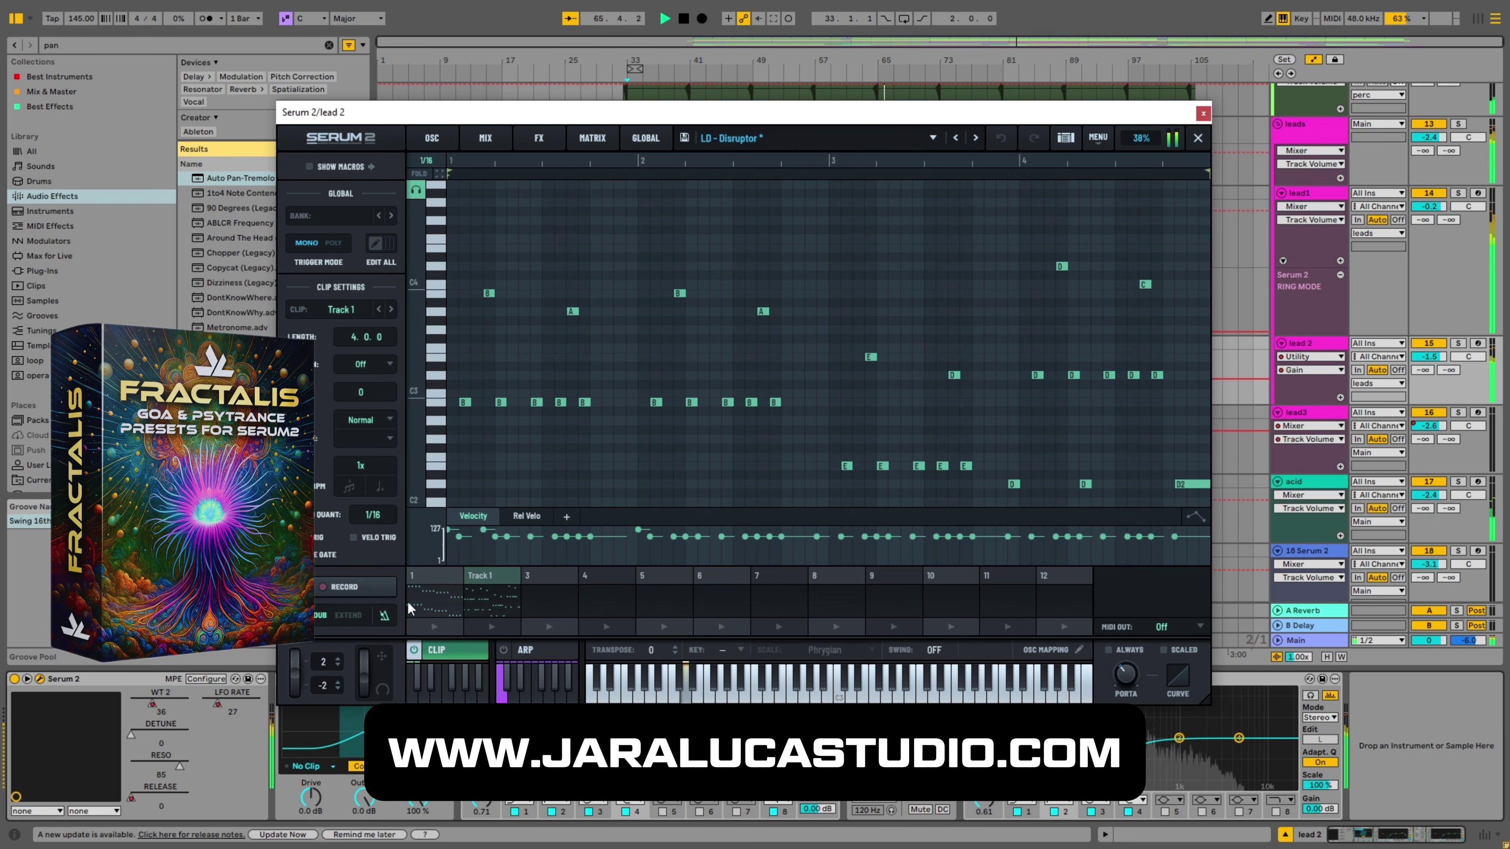
left_click(506, 572)
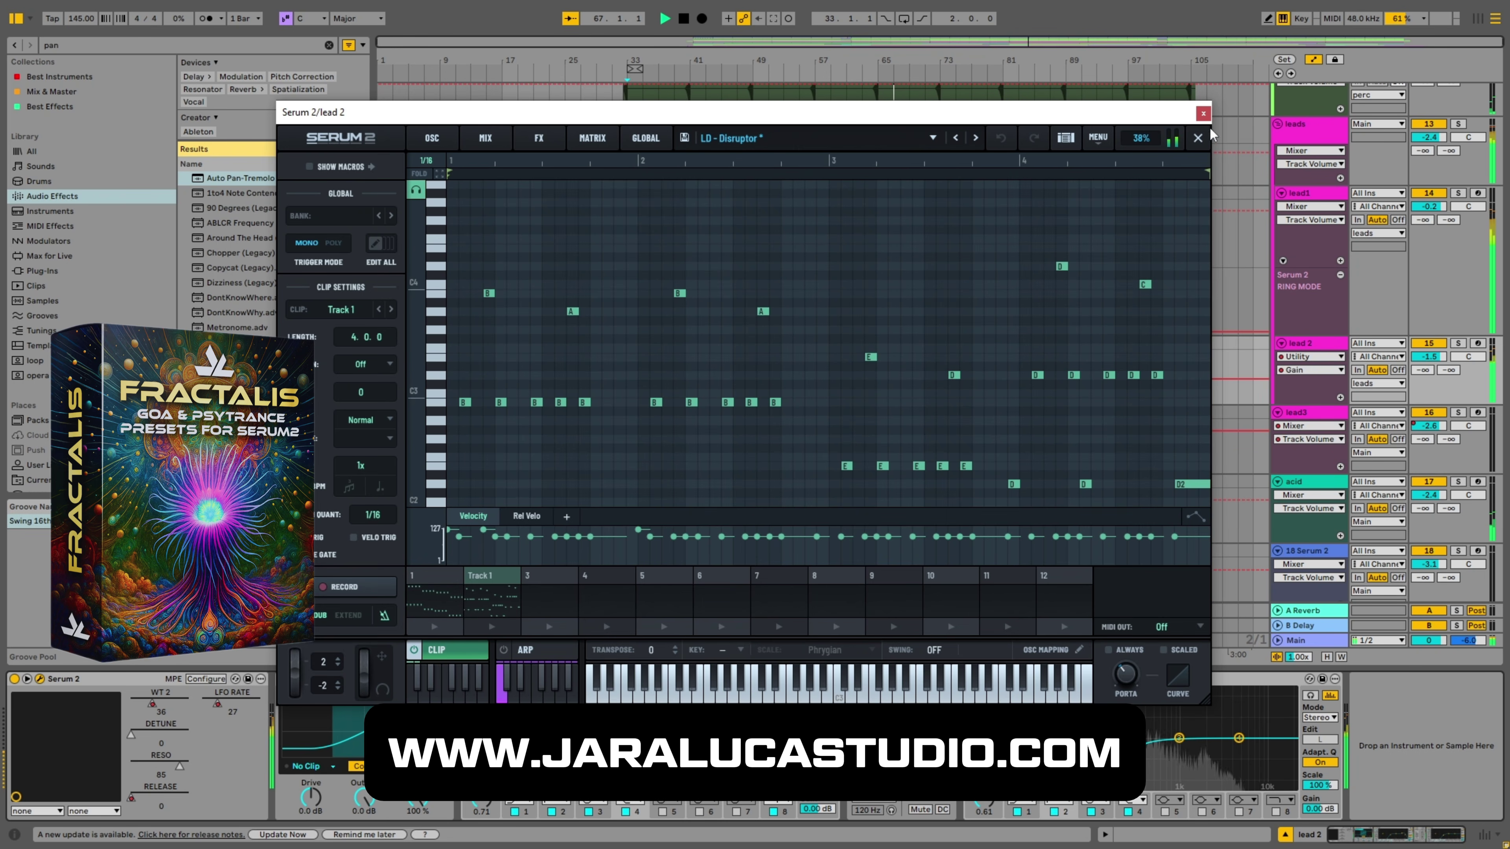
left_click(1203, 113)
View the Serum 2 preset used on the pad1 track.
scroll(1064, 482, "down", 5)
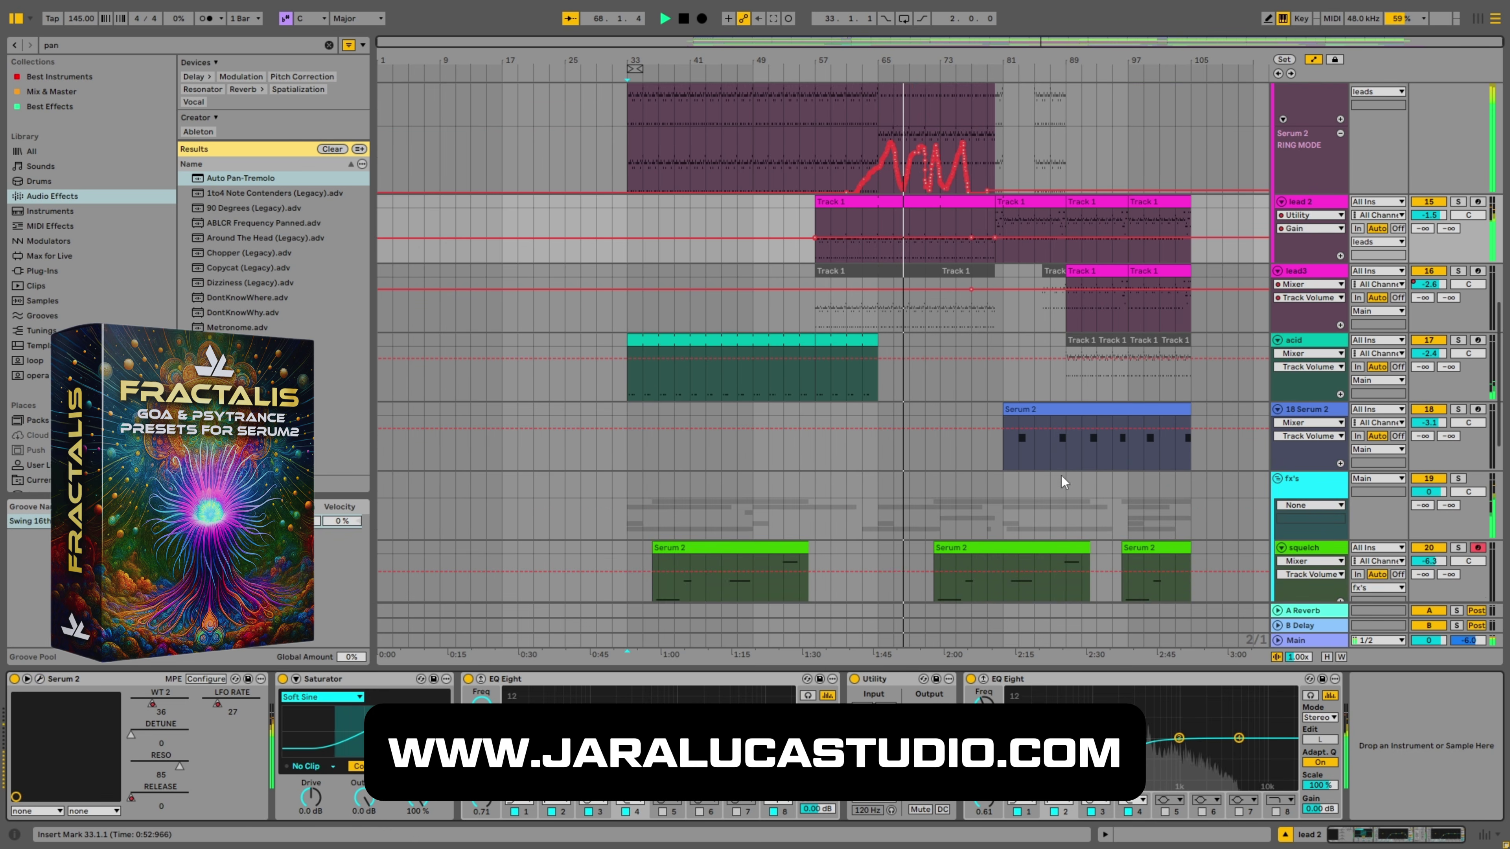
scroll(1064, 482, "down", 5)
left_click(743, 464)
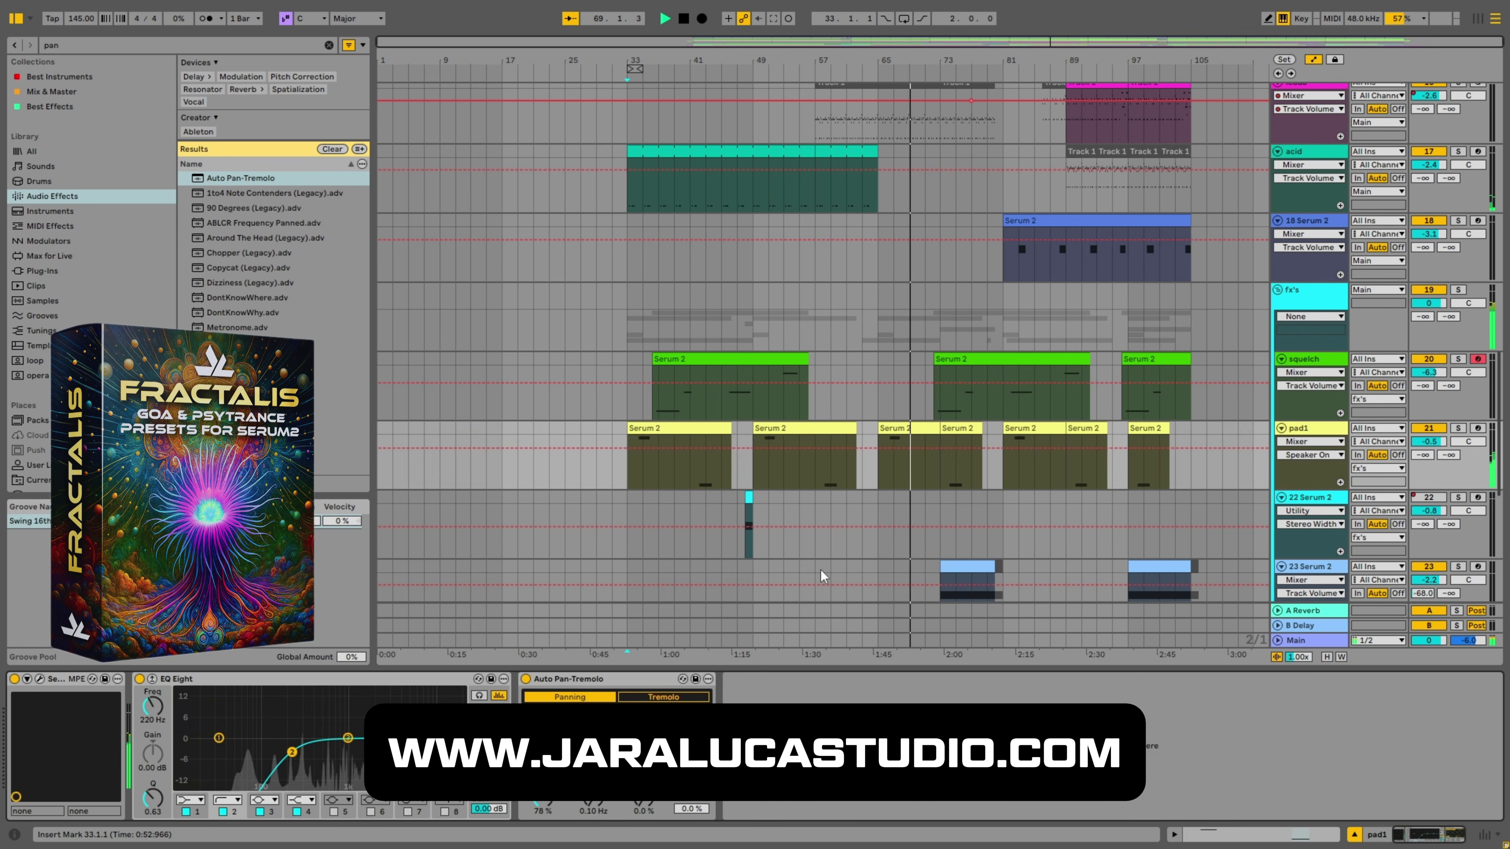
left_click(40, 679)
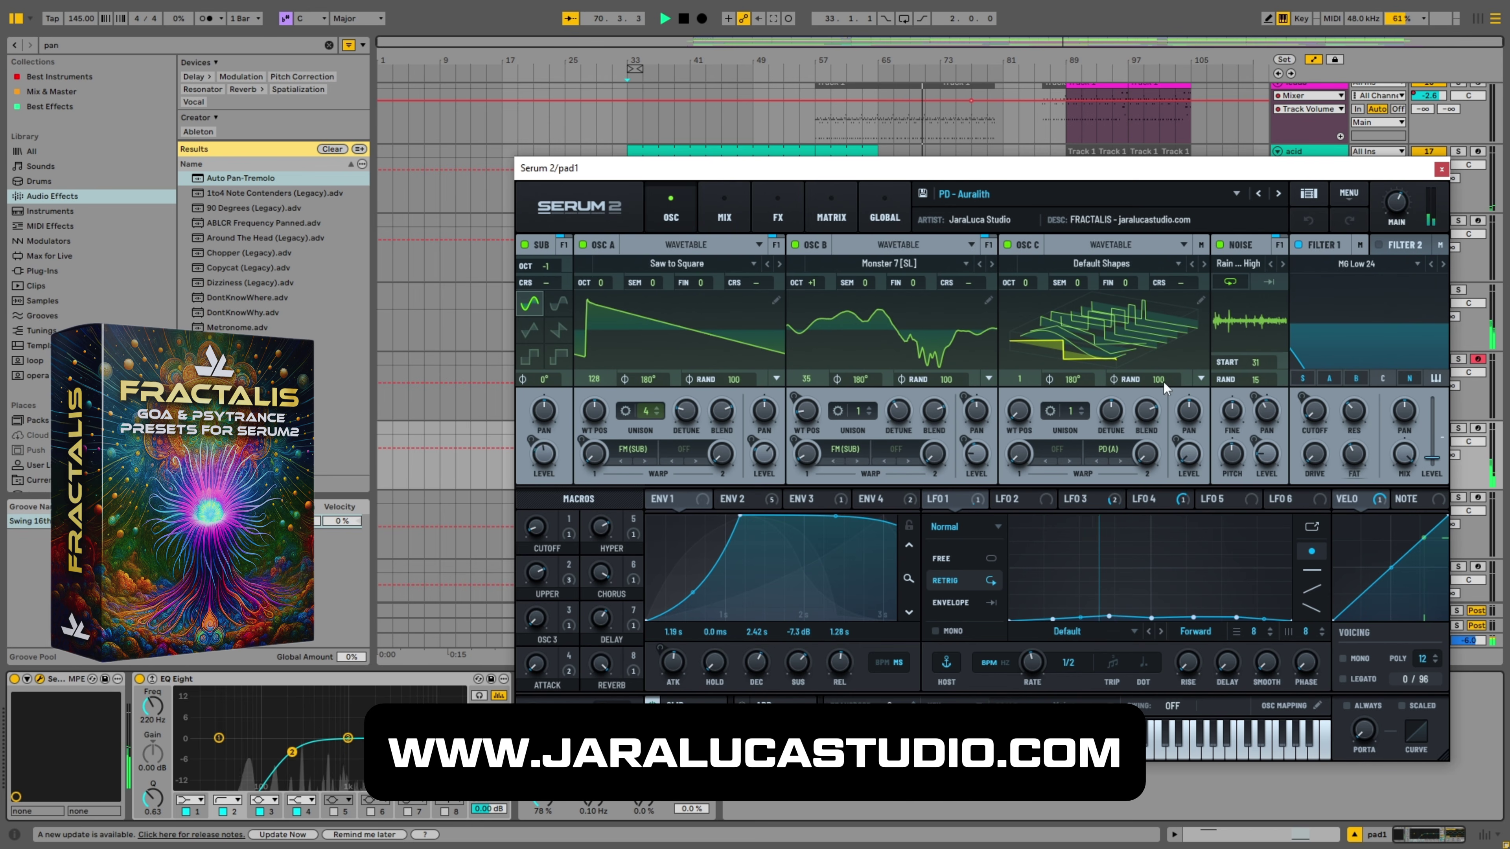
left_click(1441, 169)
View the Serum 2 effect preset on track 23 in the fx's group.
scroll(1148, 488, "down", 5)
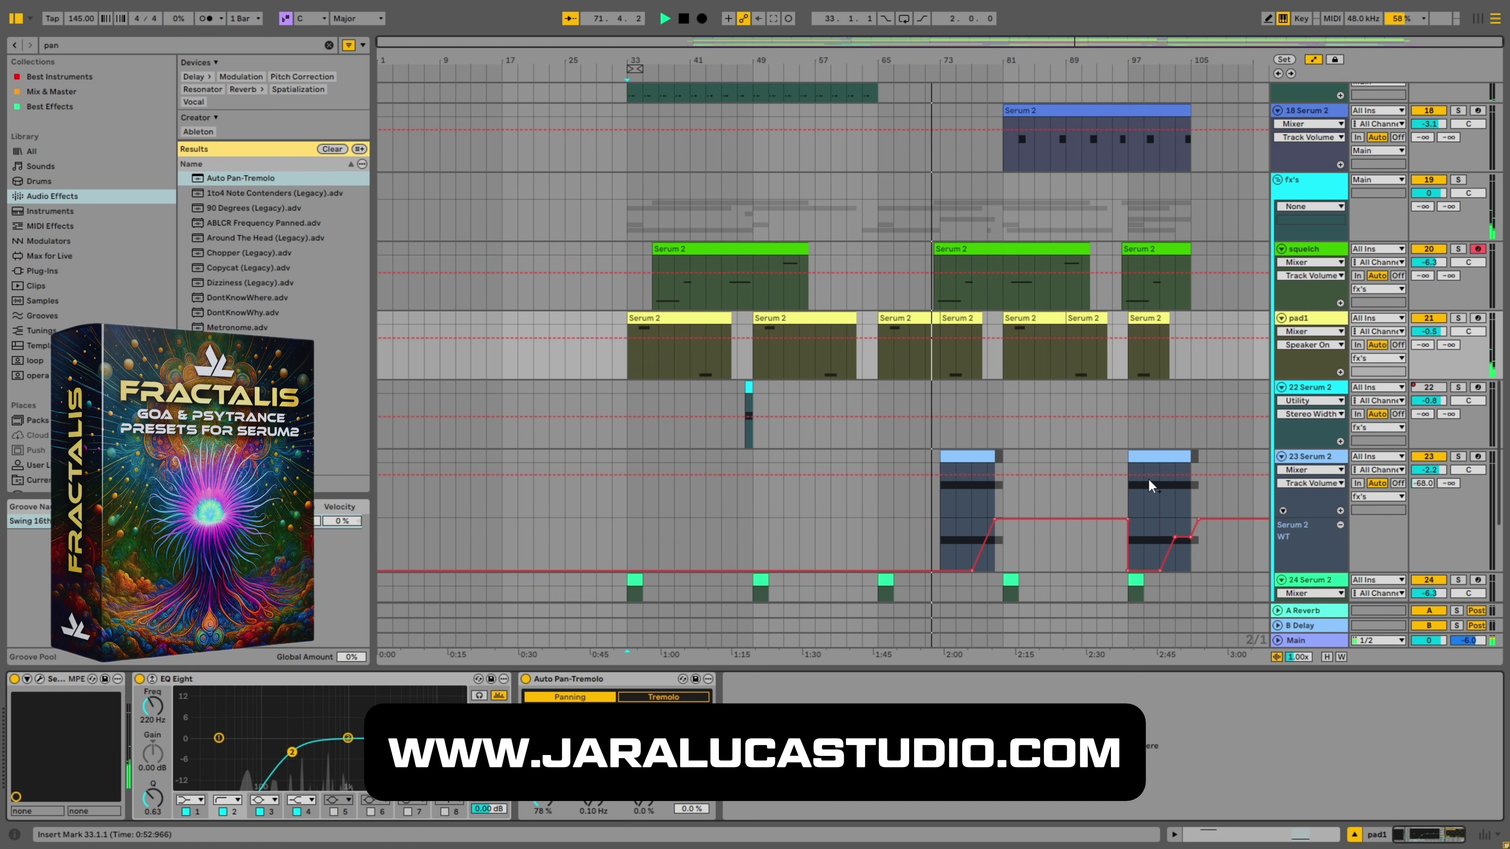
left_click(1306, 395)
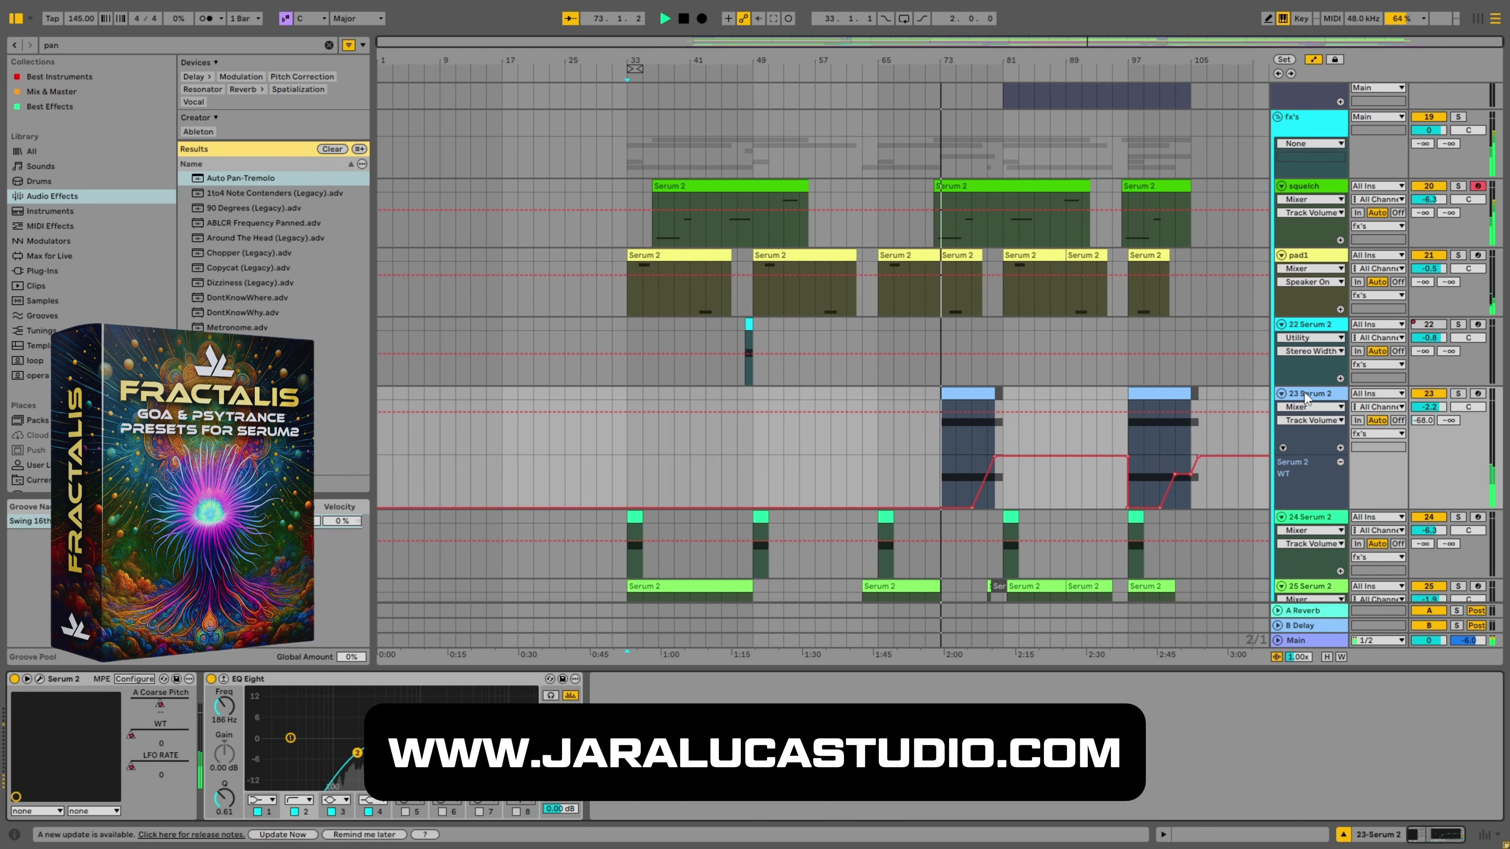
left_click(40, 681)
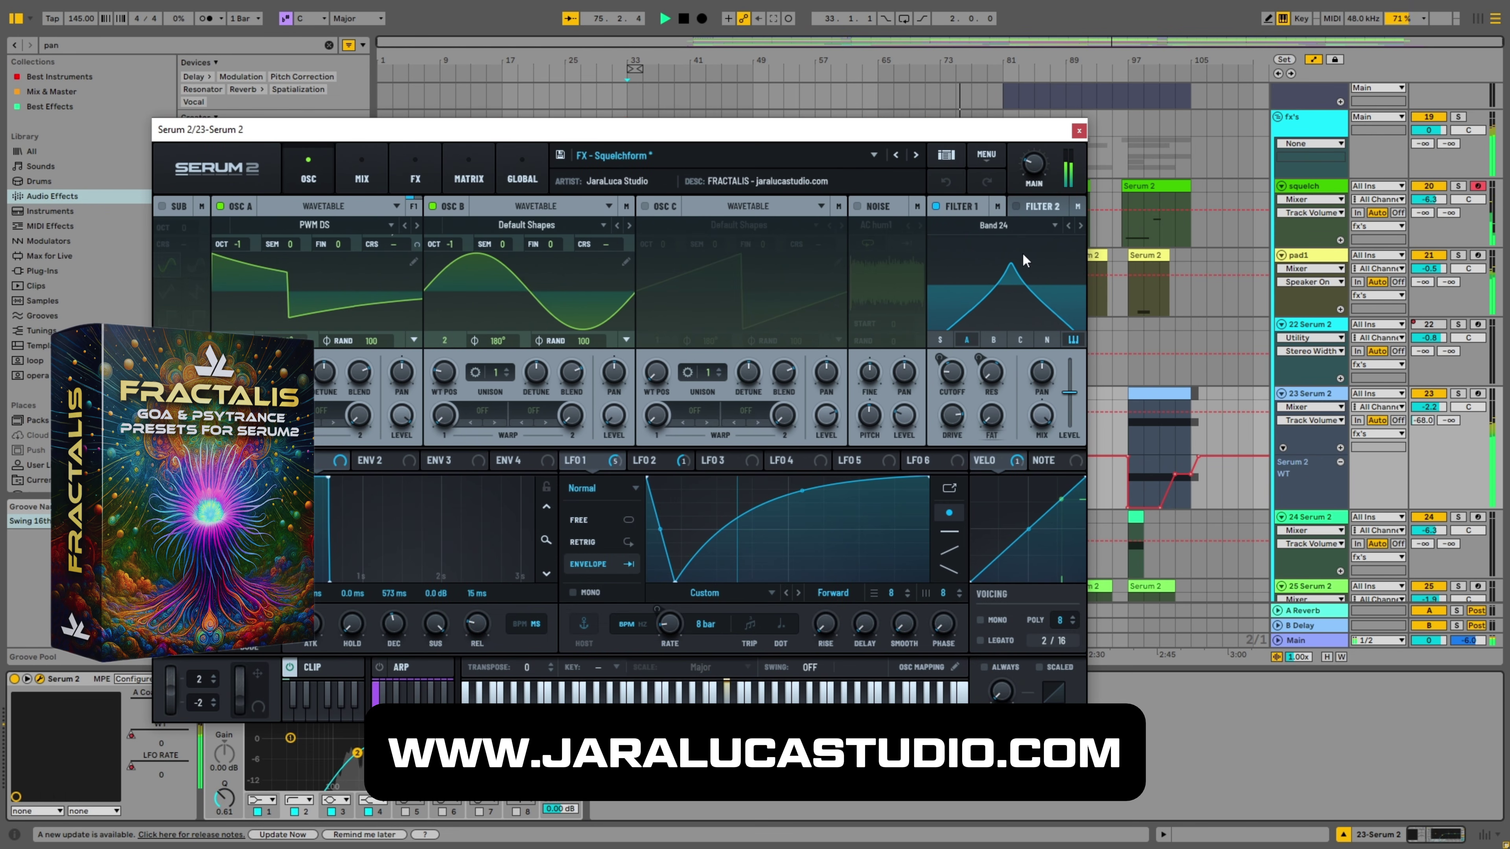
left_click(1079, 131)
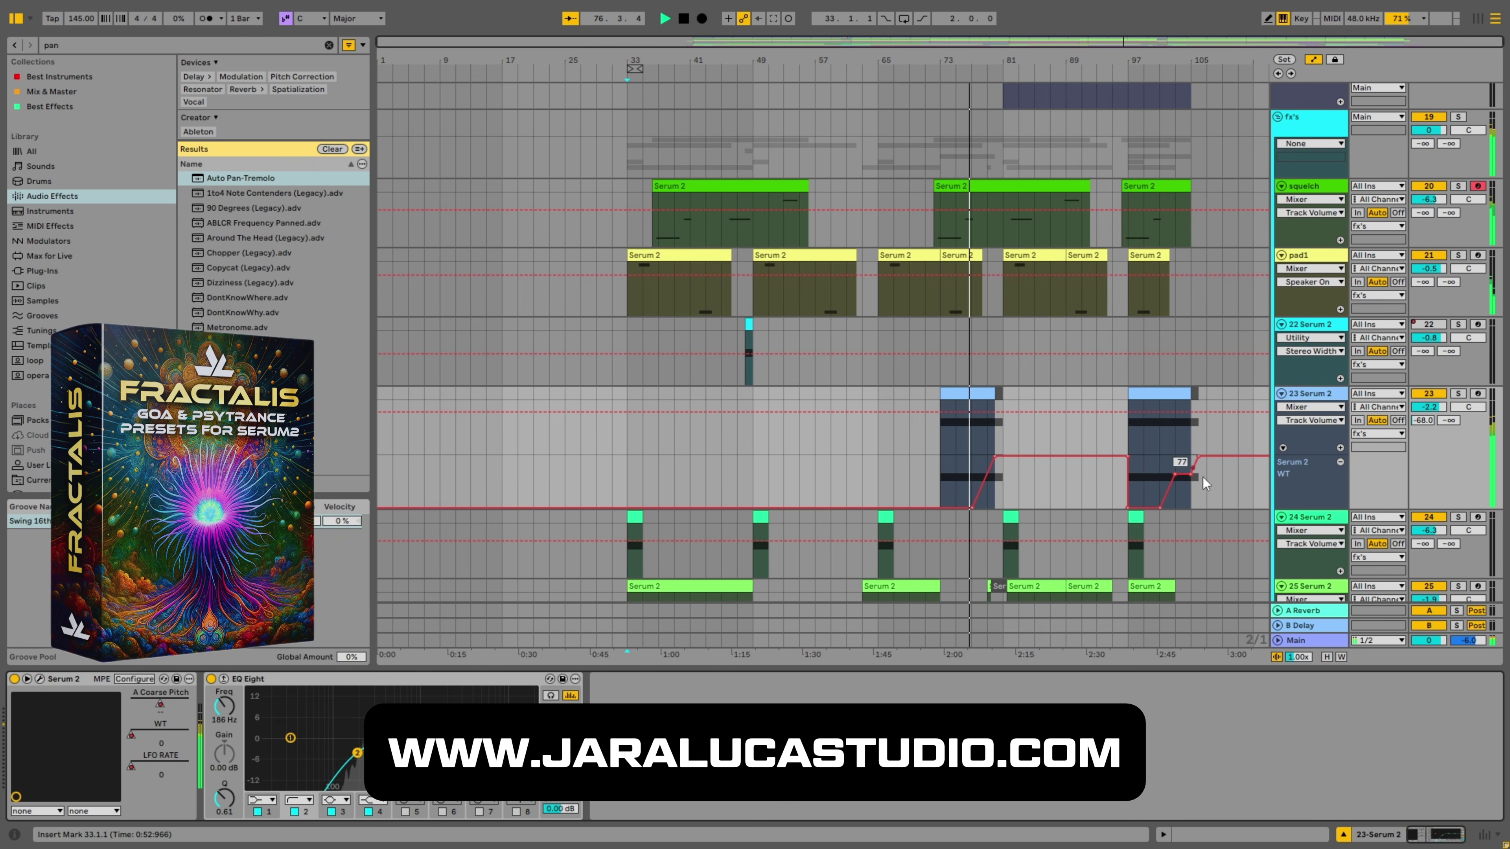
Examine the Serum 2 effect preset on track 25 while its clips play, keeping the arrangement in sight.
scroll(1204, 477, "down", 5)
scroll(1170, 427, "up", 1)
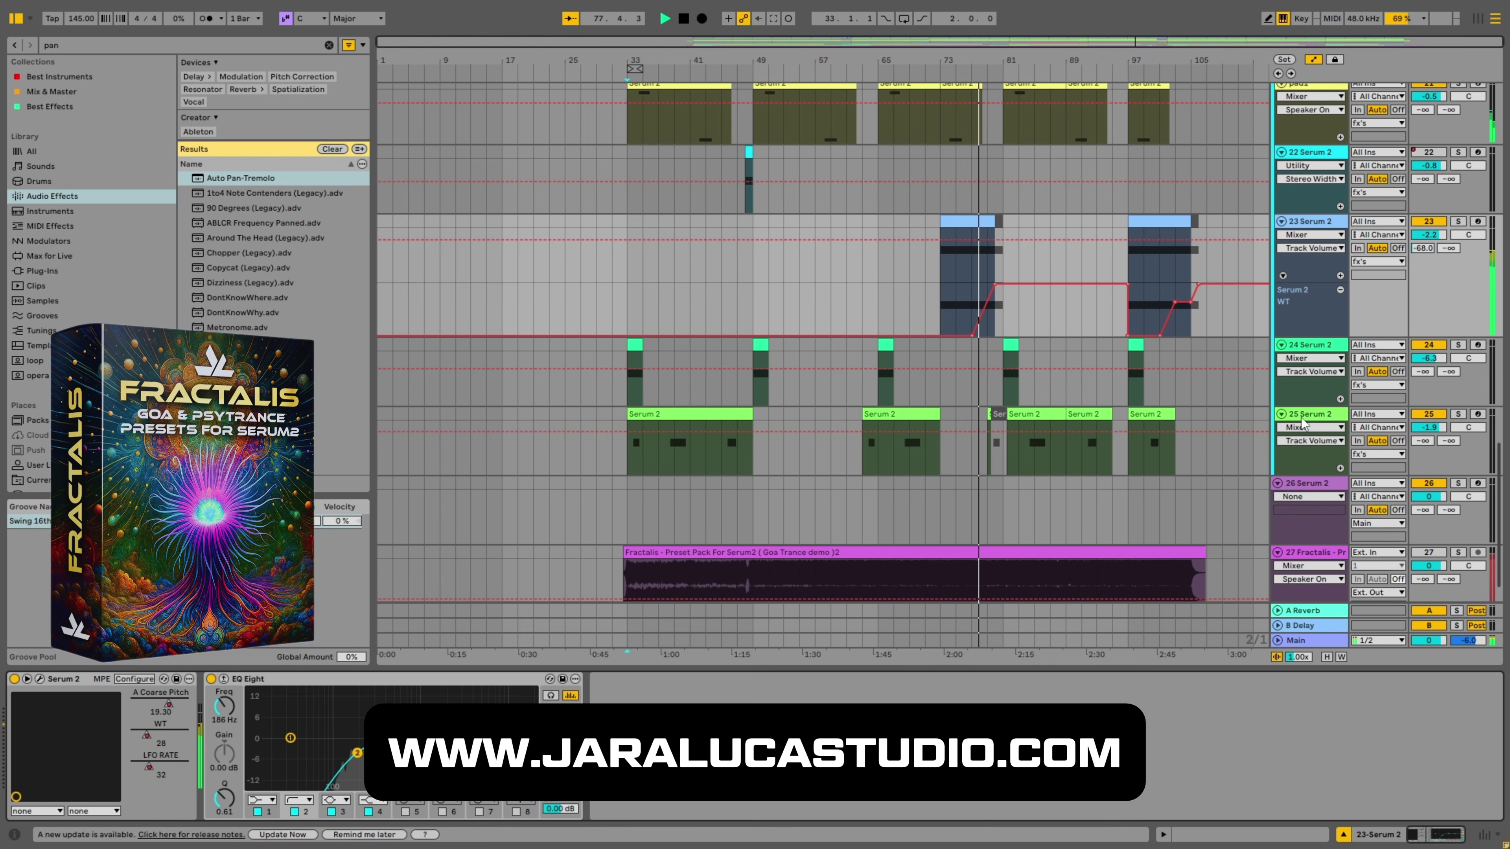
scroll(1295, 436, "up", 1)
left_click(1313, 468)
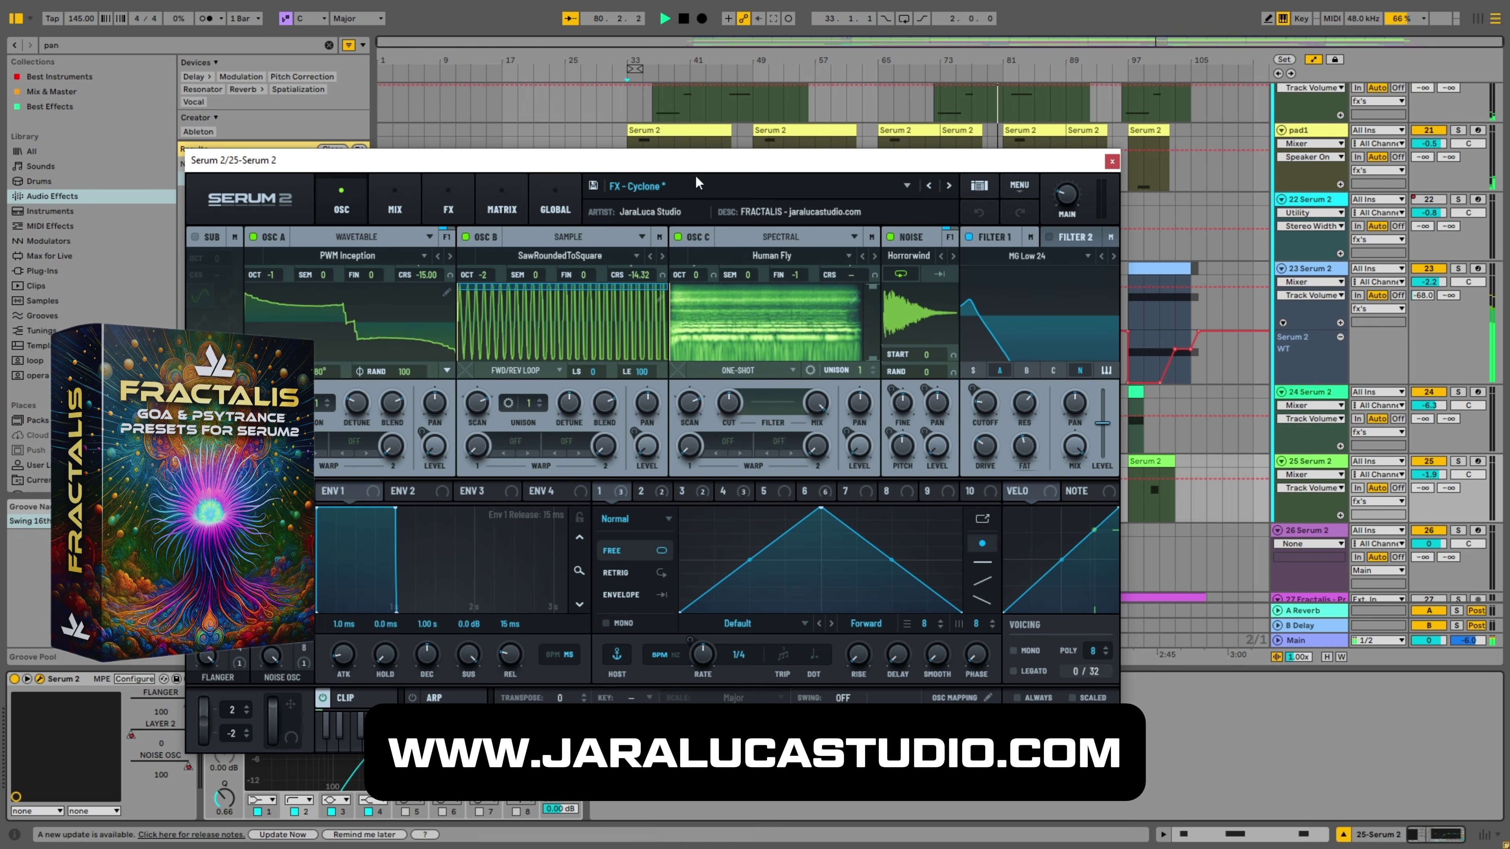
left_click_drag(703, 157, 741, 145)
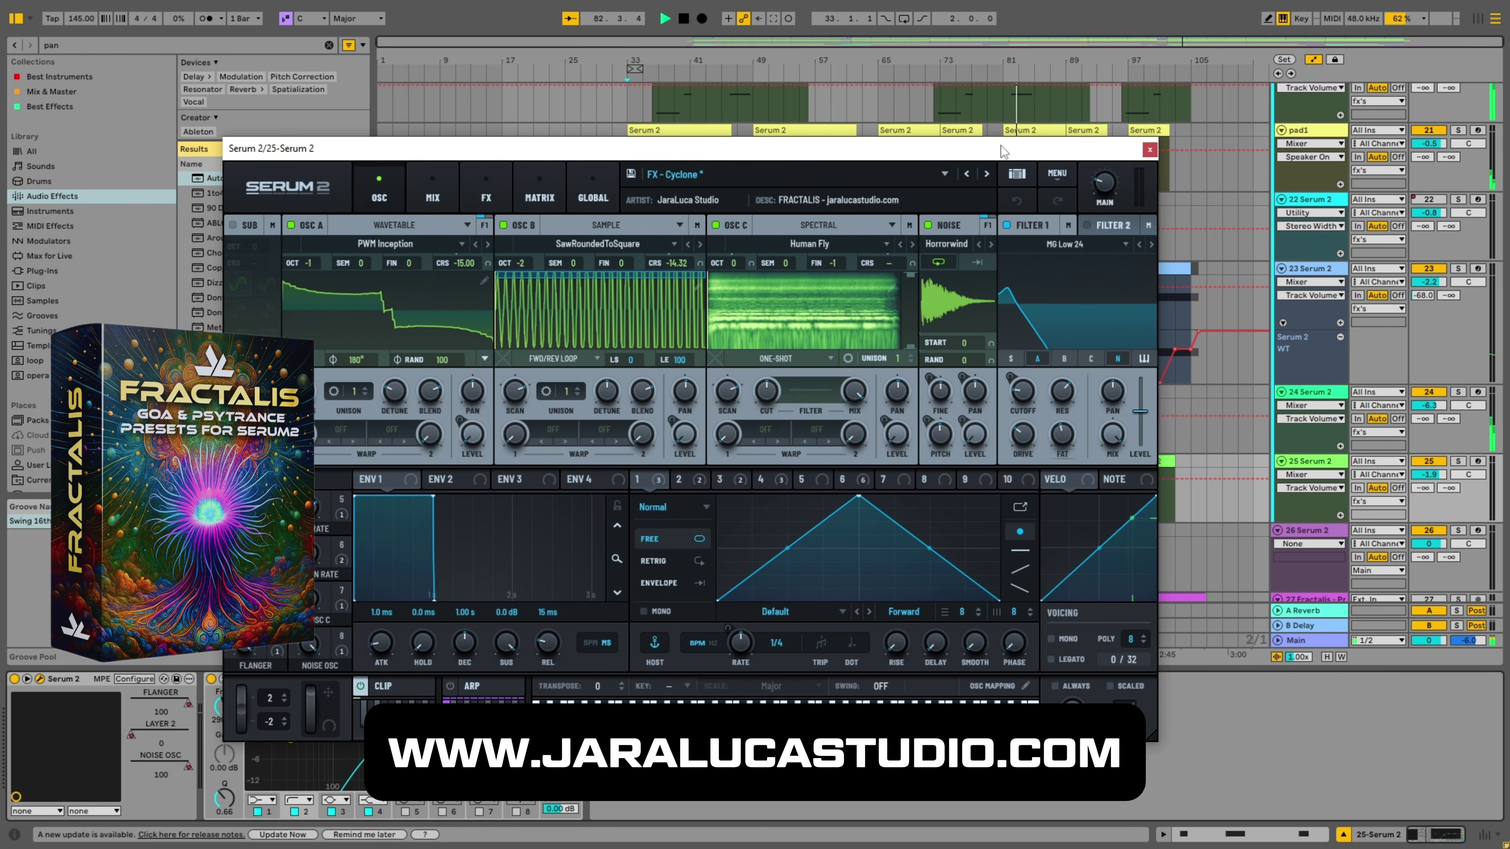
left_click_drag(1099, 154, 954, 111)
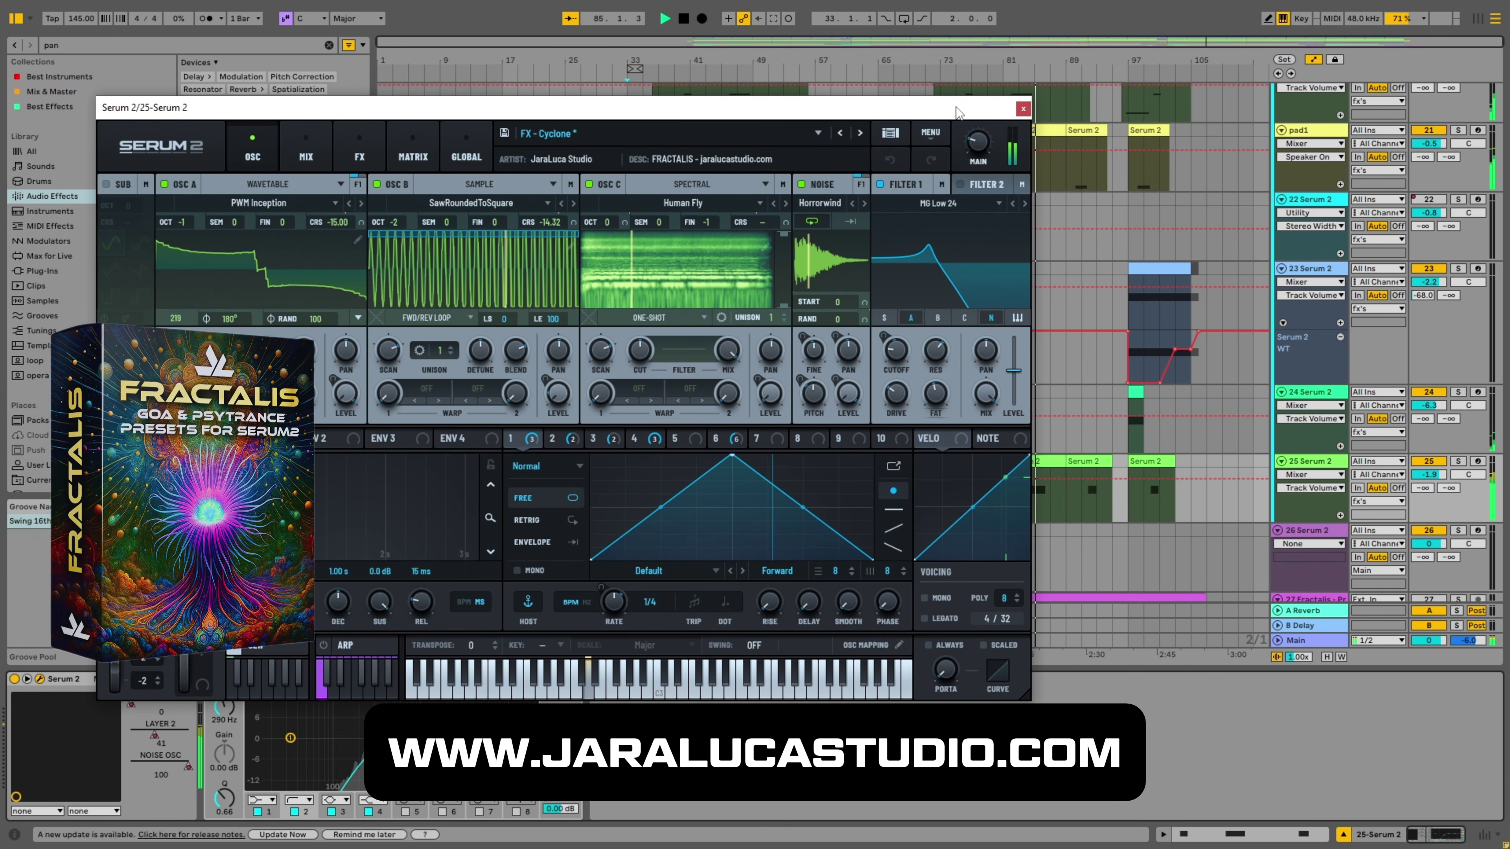
left_click(1023, 110)
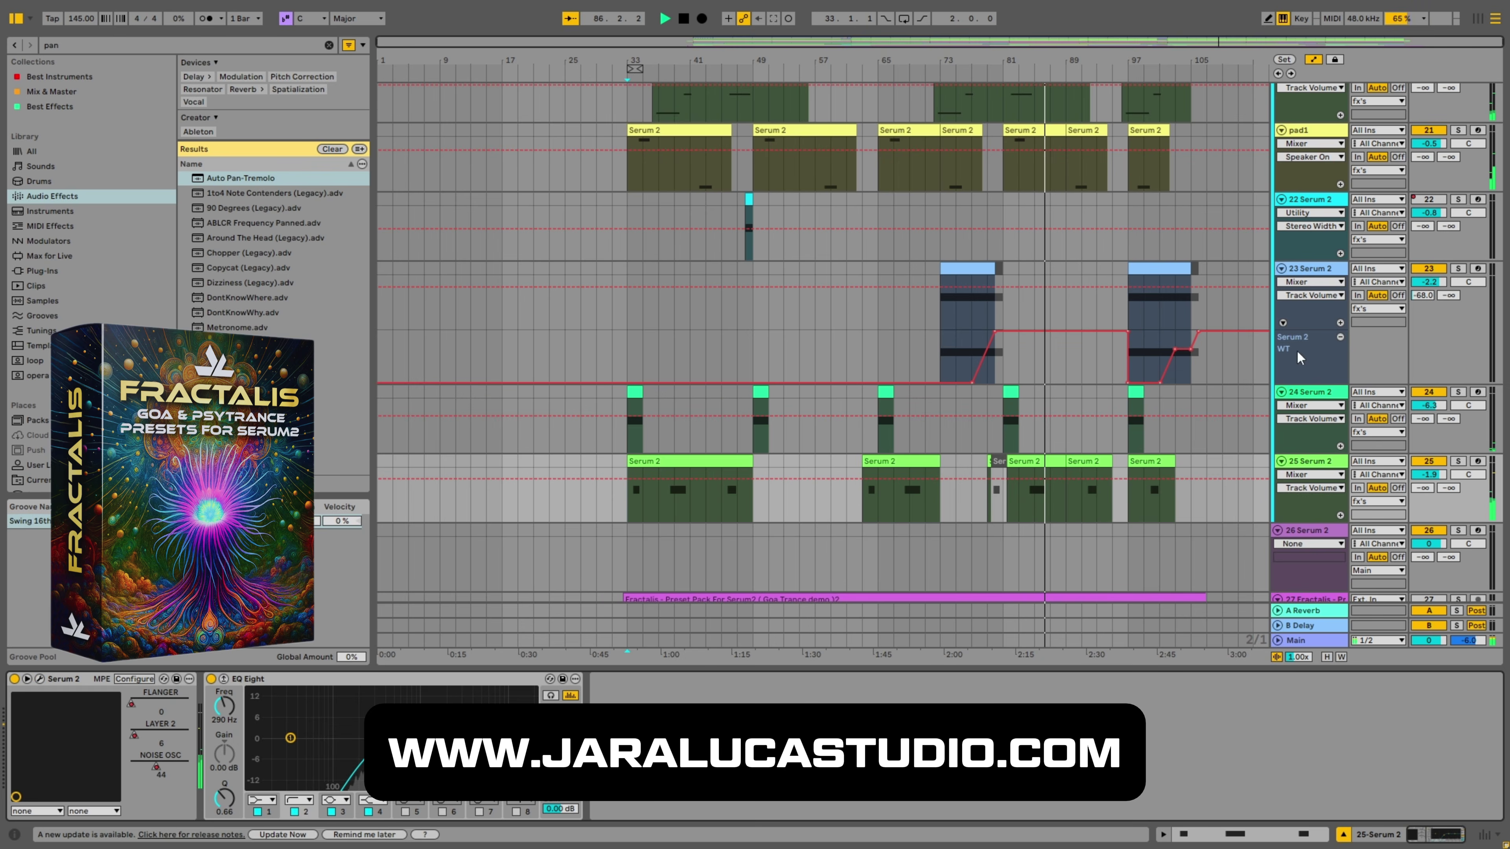
Check the Serum 2 preset on the squelch track.
scroll(1331, 357, "up", 3)
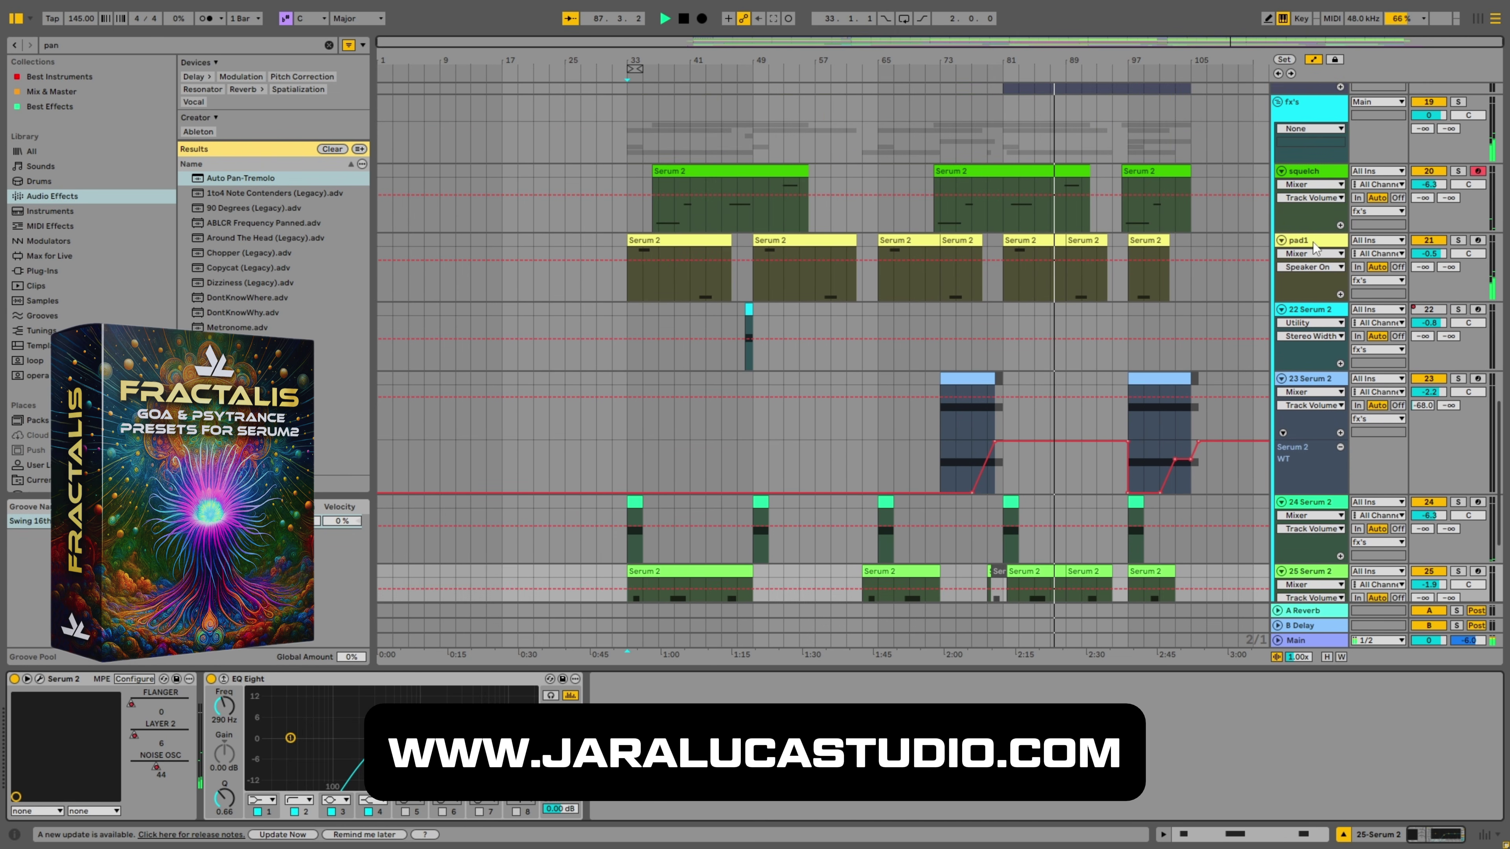
left_click(1303, 169)
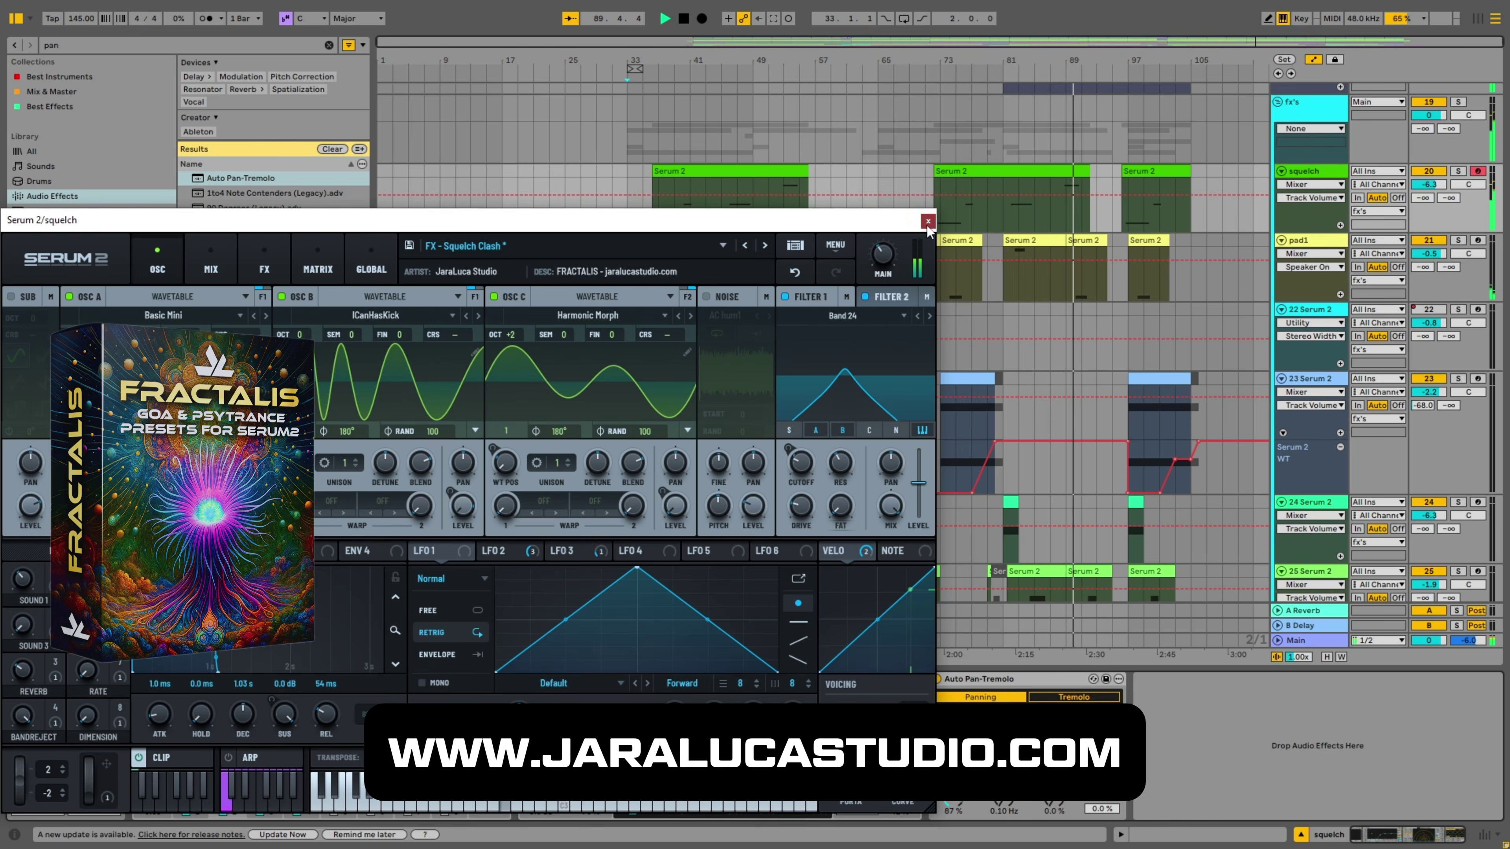
left_click(850, 224)
Bring up the Serum 2 preset of the lead3 track for viewing.
scroll(1093, 243, "up", 8)
left_click(1296, 193)
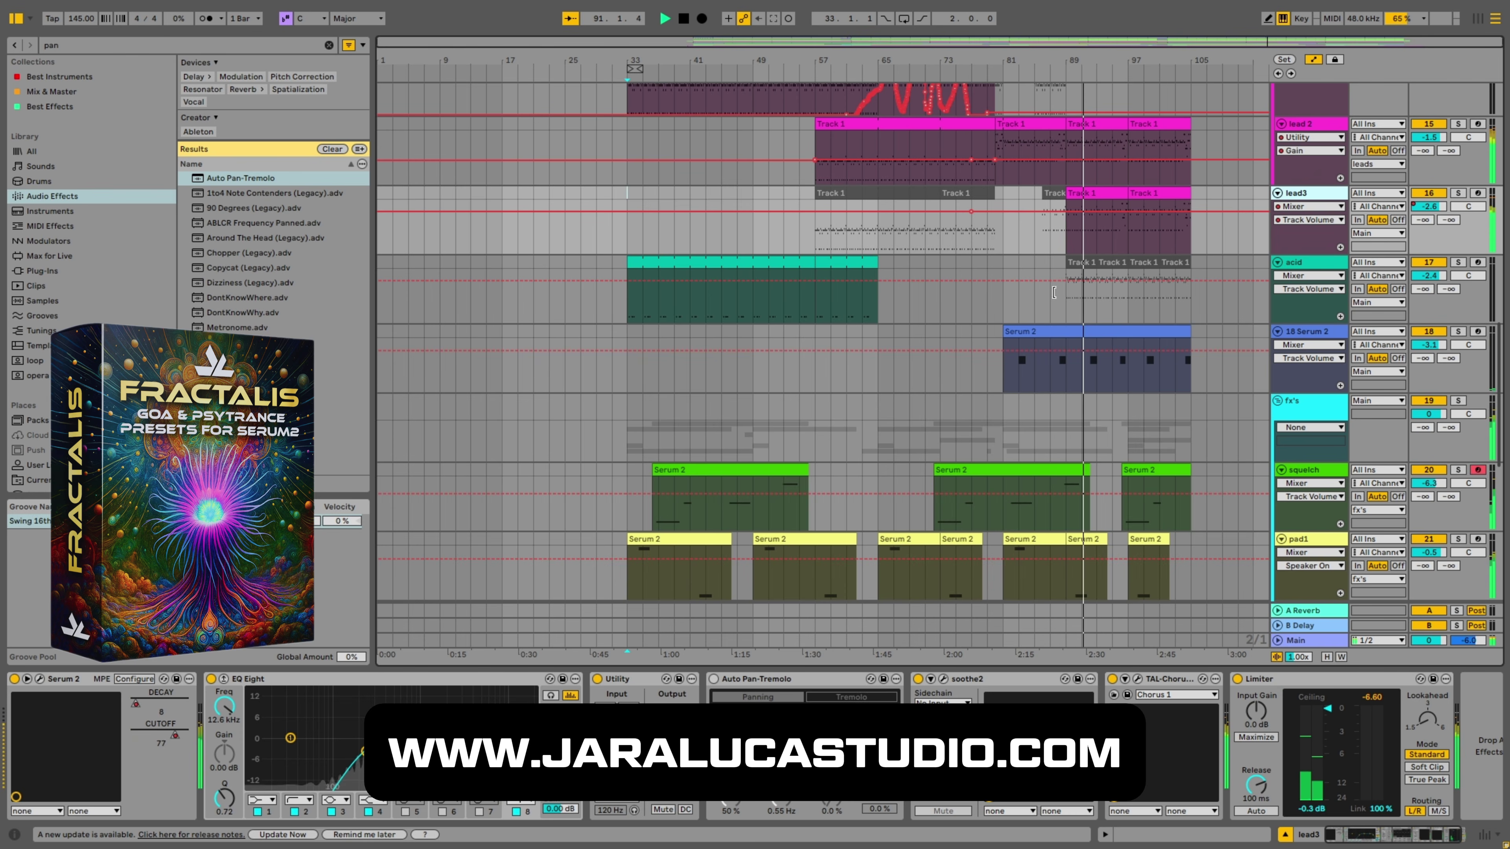
left_click(40, 679)
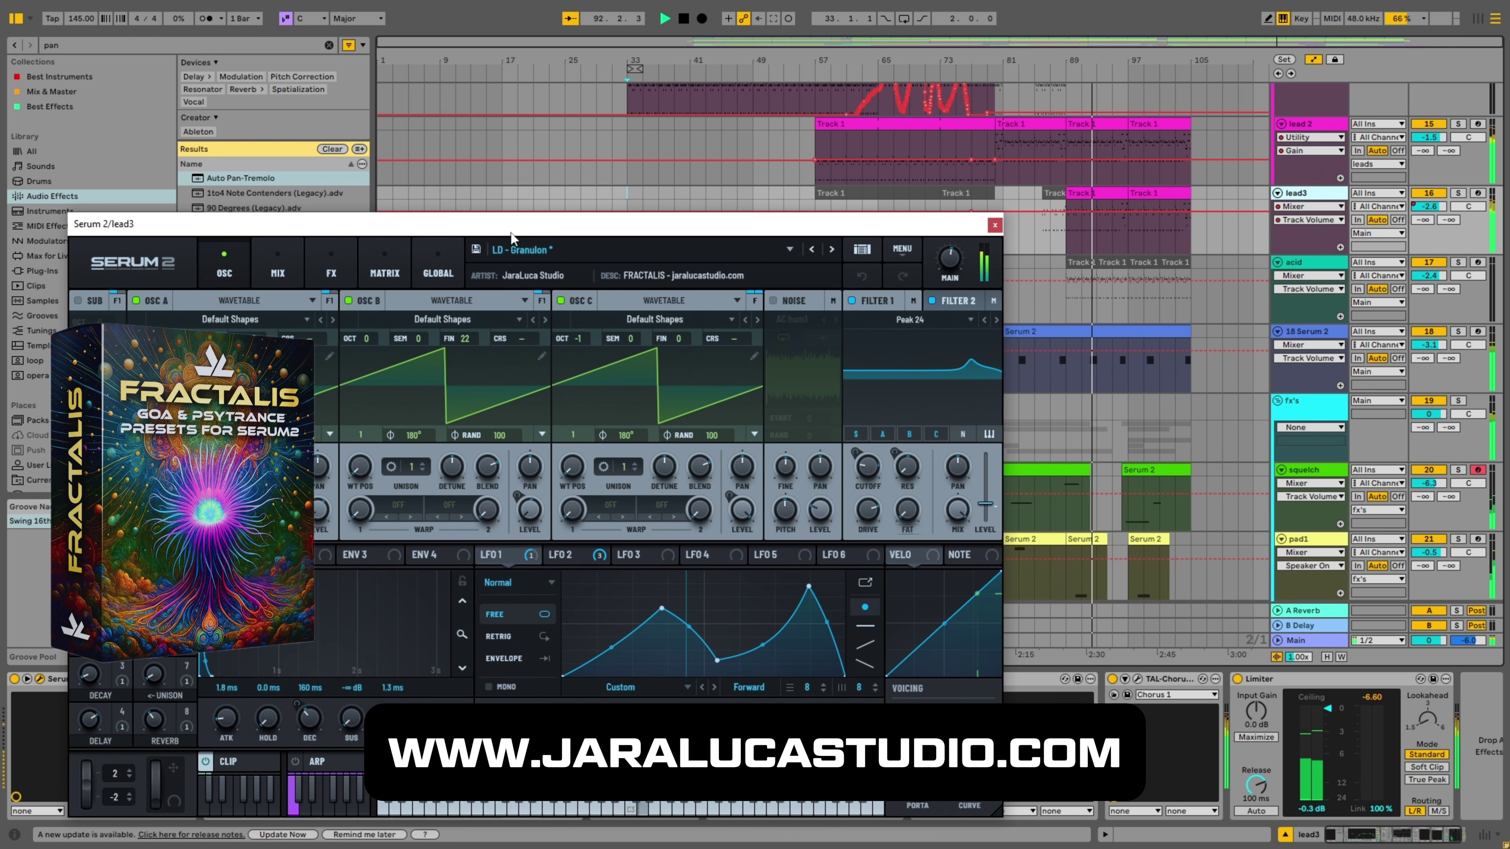
Close the lead3 preset and check the Serum 2 preset used on the lead 2 track.
left_click_drag(512, 236, 529, 168)
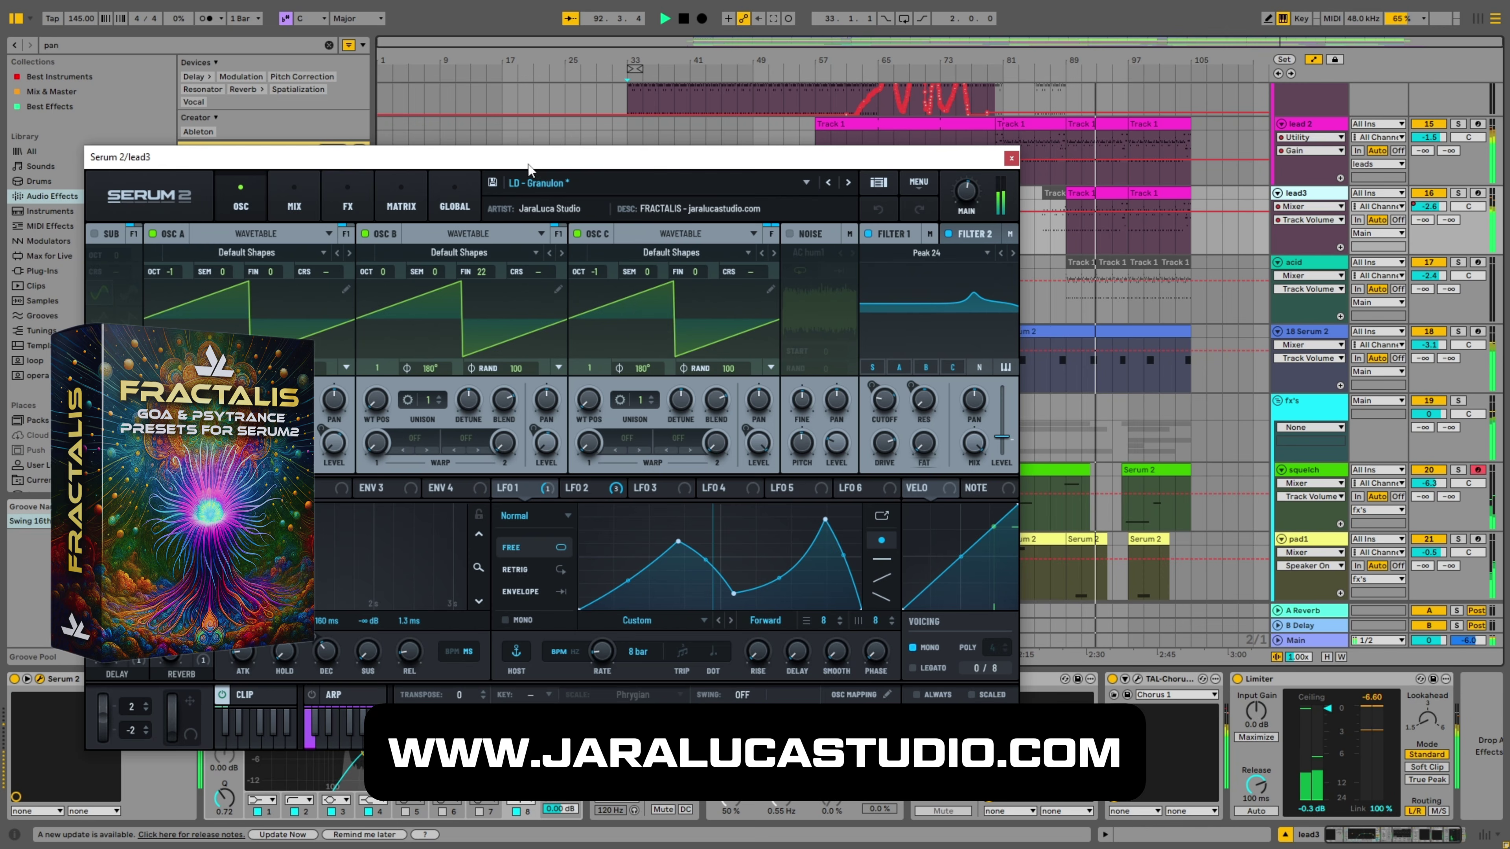
left_click(1010, 158)
left_click(1300, 124)
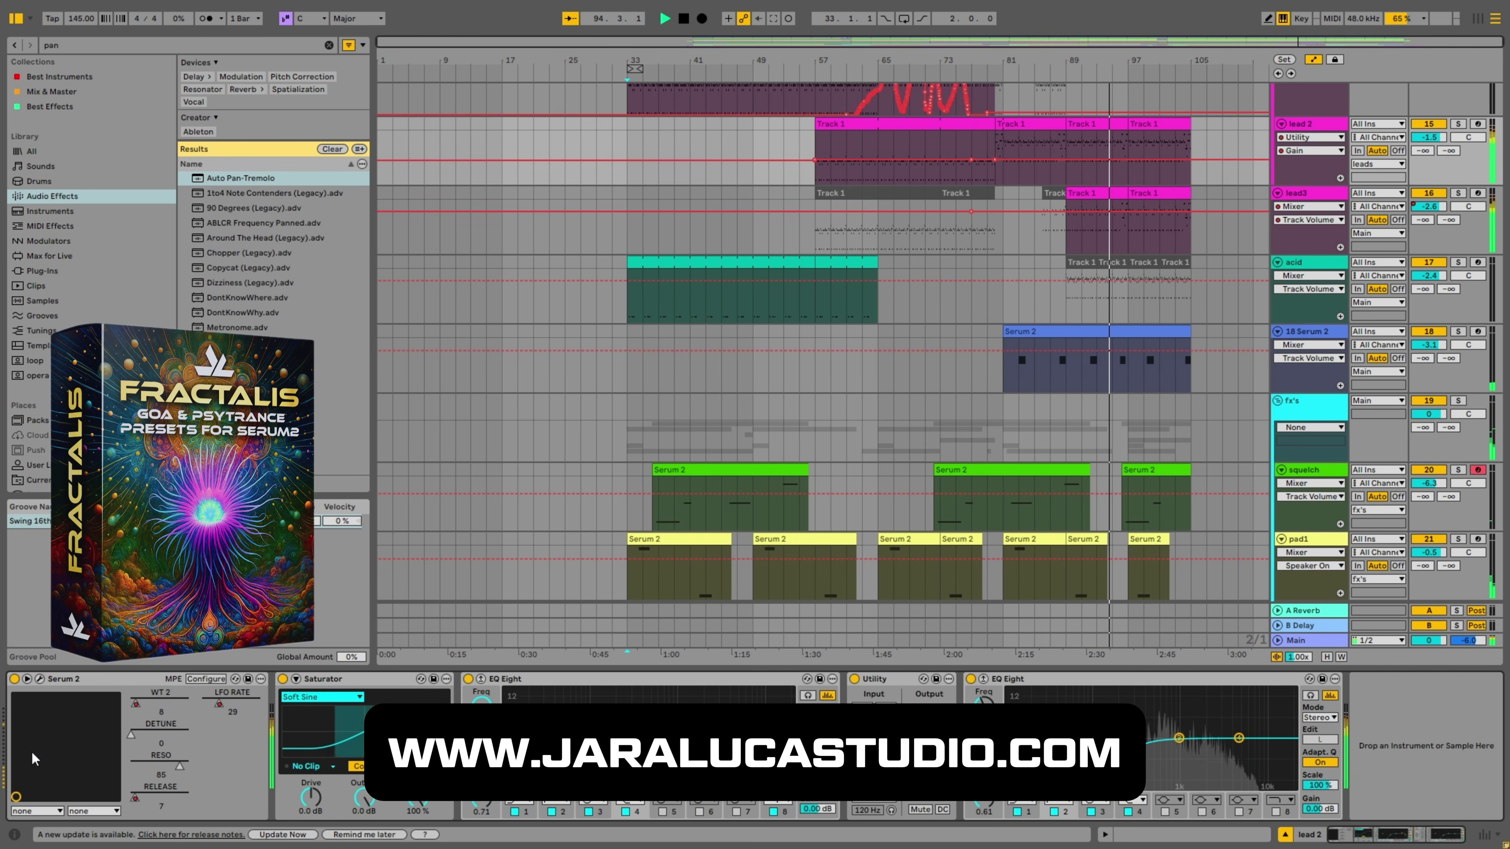
left_click(40, 678)
left_click(446, 145)
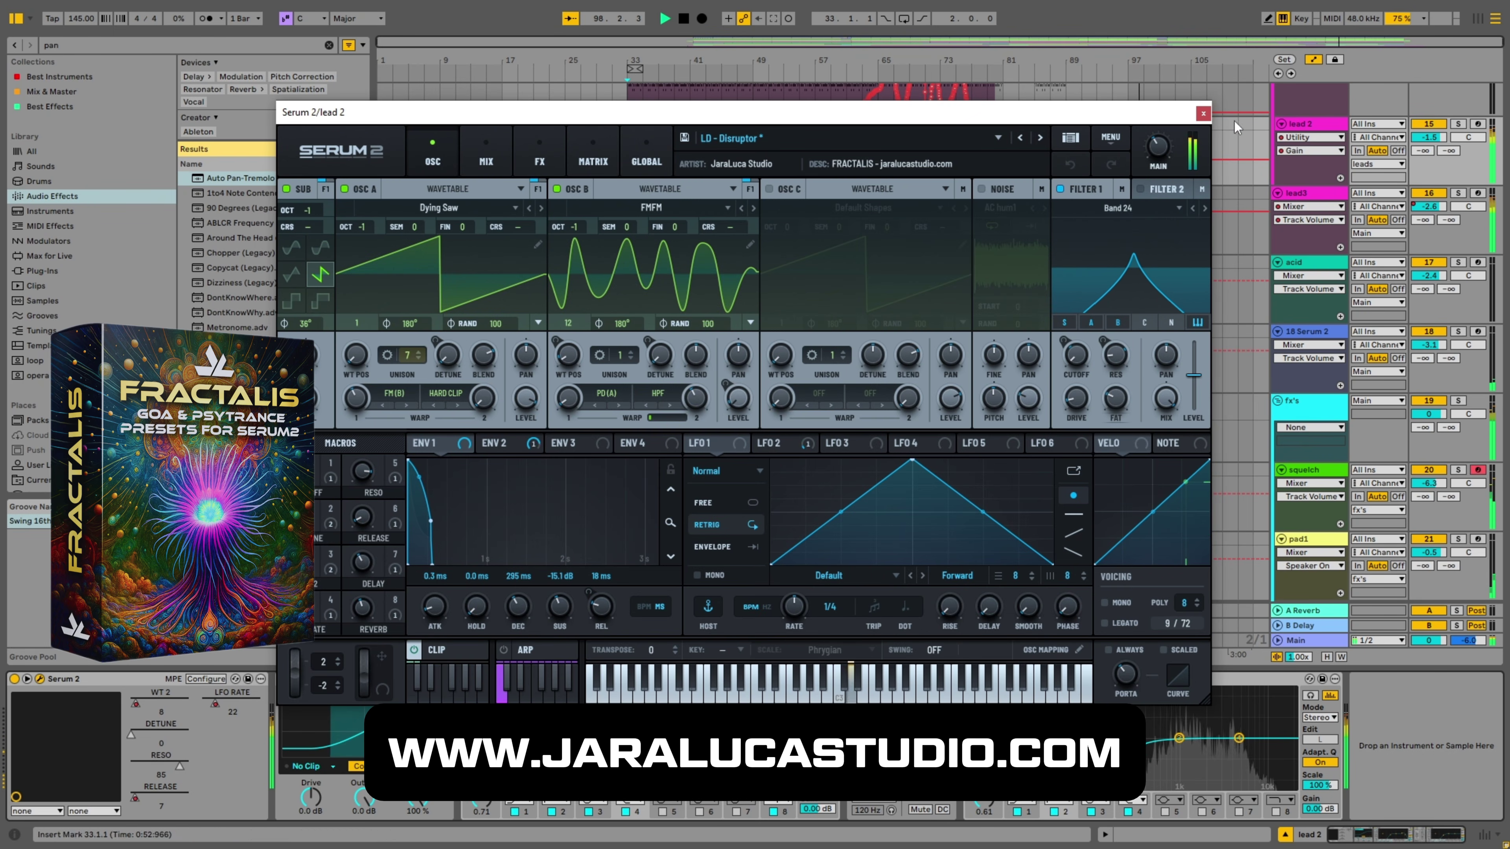
left_click(1204, 114)
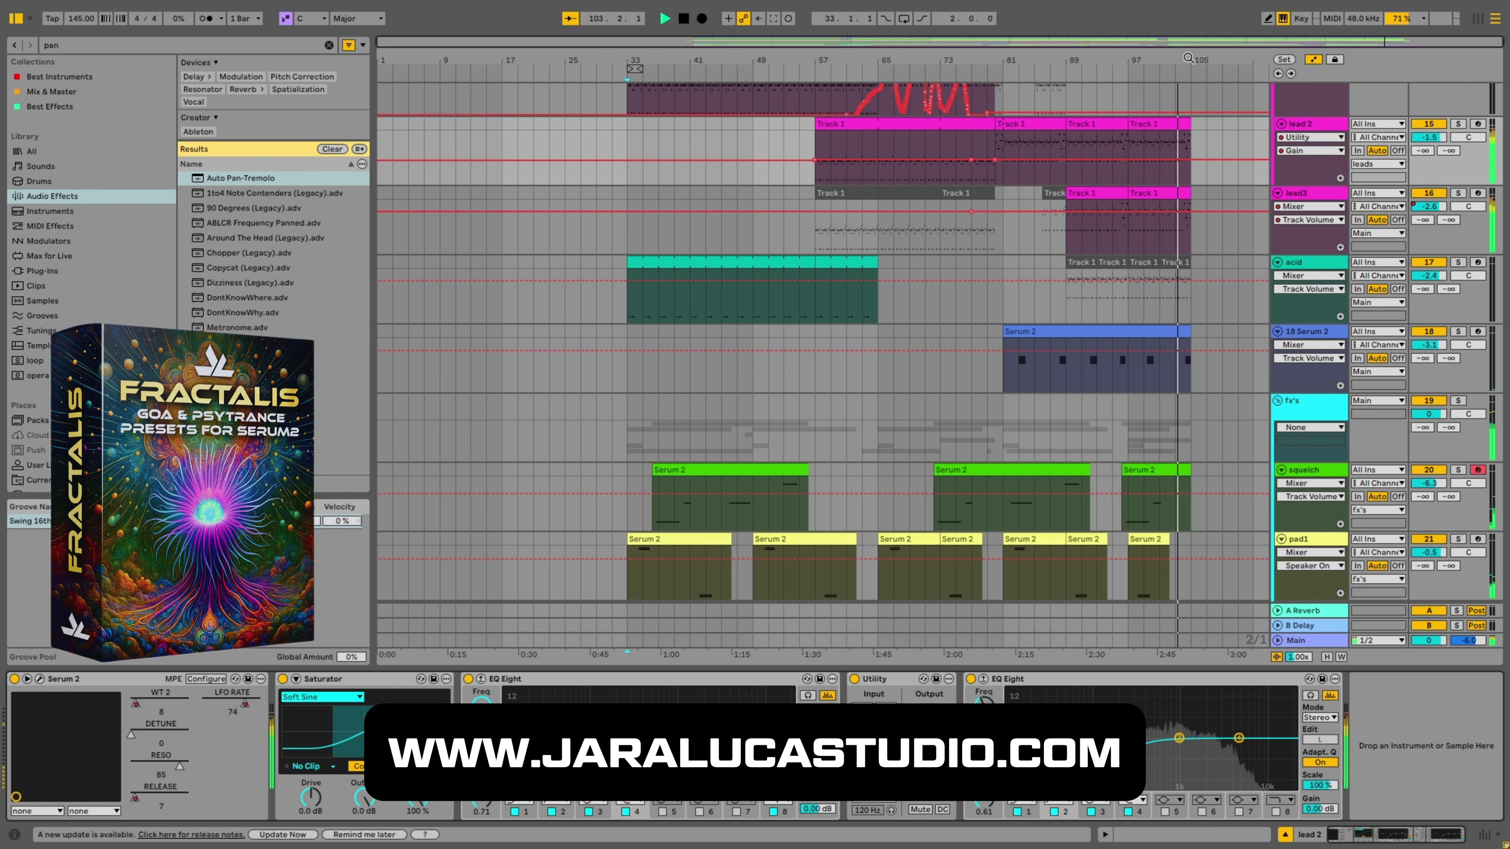
left_click_drag(1188, 57, 1167, 264)
scroll(1167, 264, "up", 10)
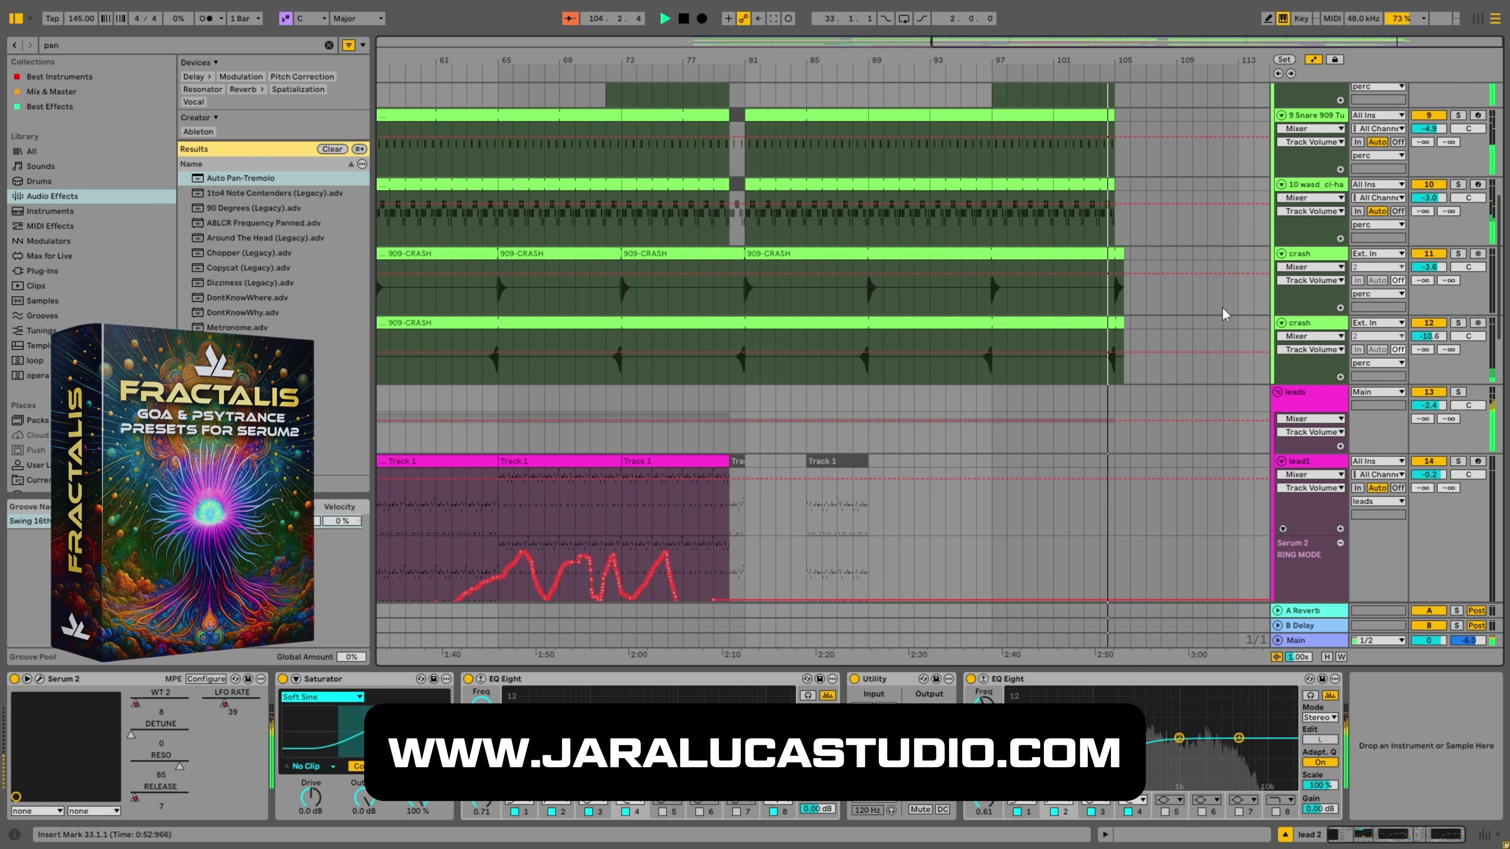
scroll(1222, 308, "up", 4)
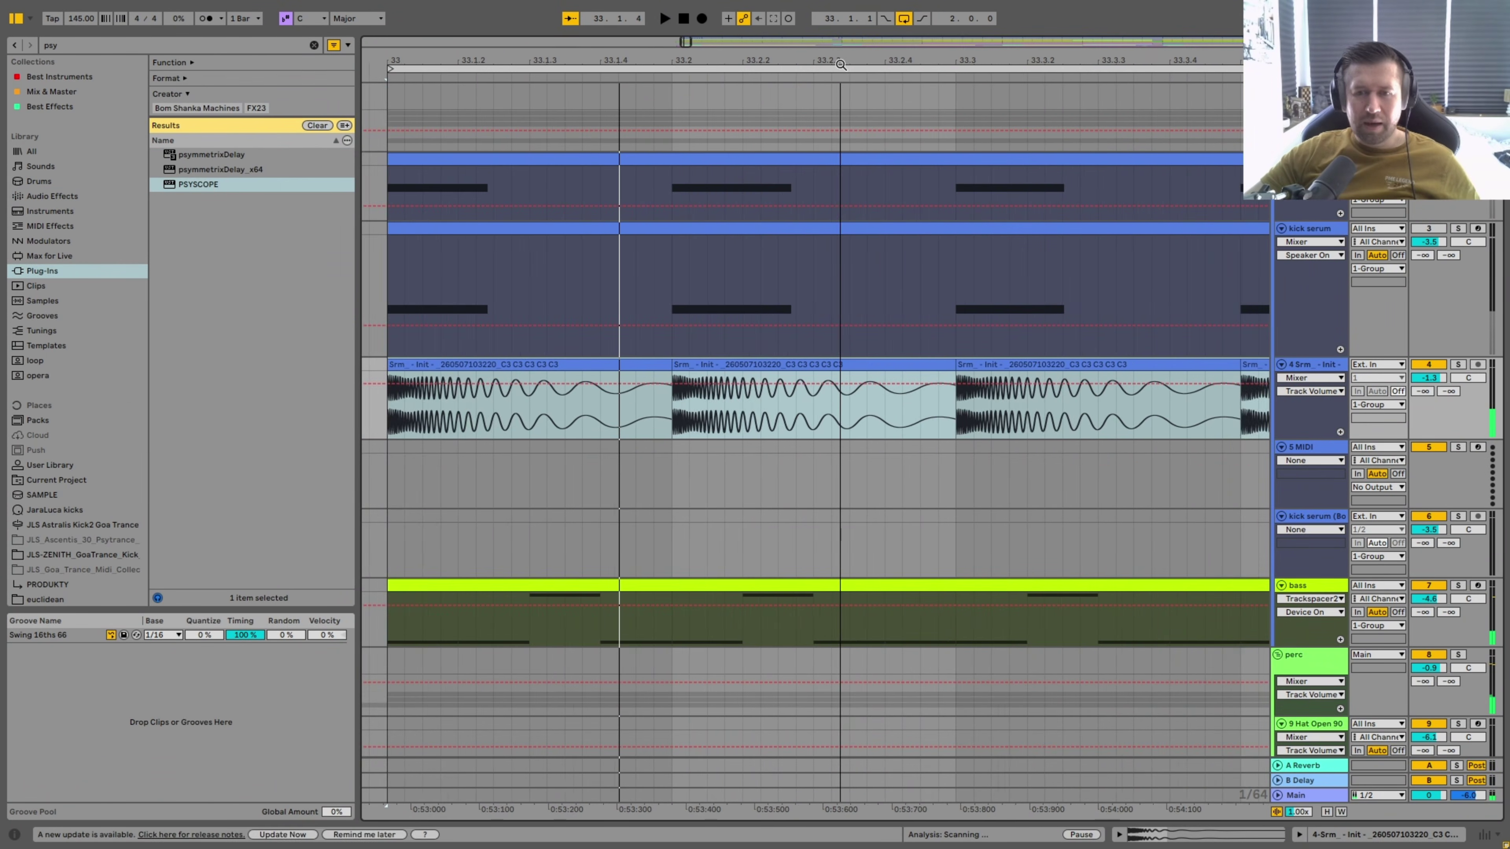
Bring up the kick track's device chain and view its Serum 2 kick preset.
left_click_drag(841, 64, 844, 72)
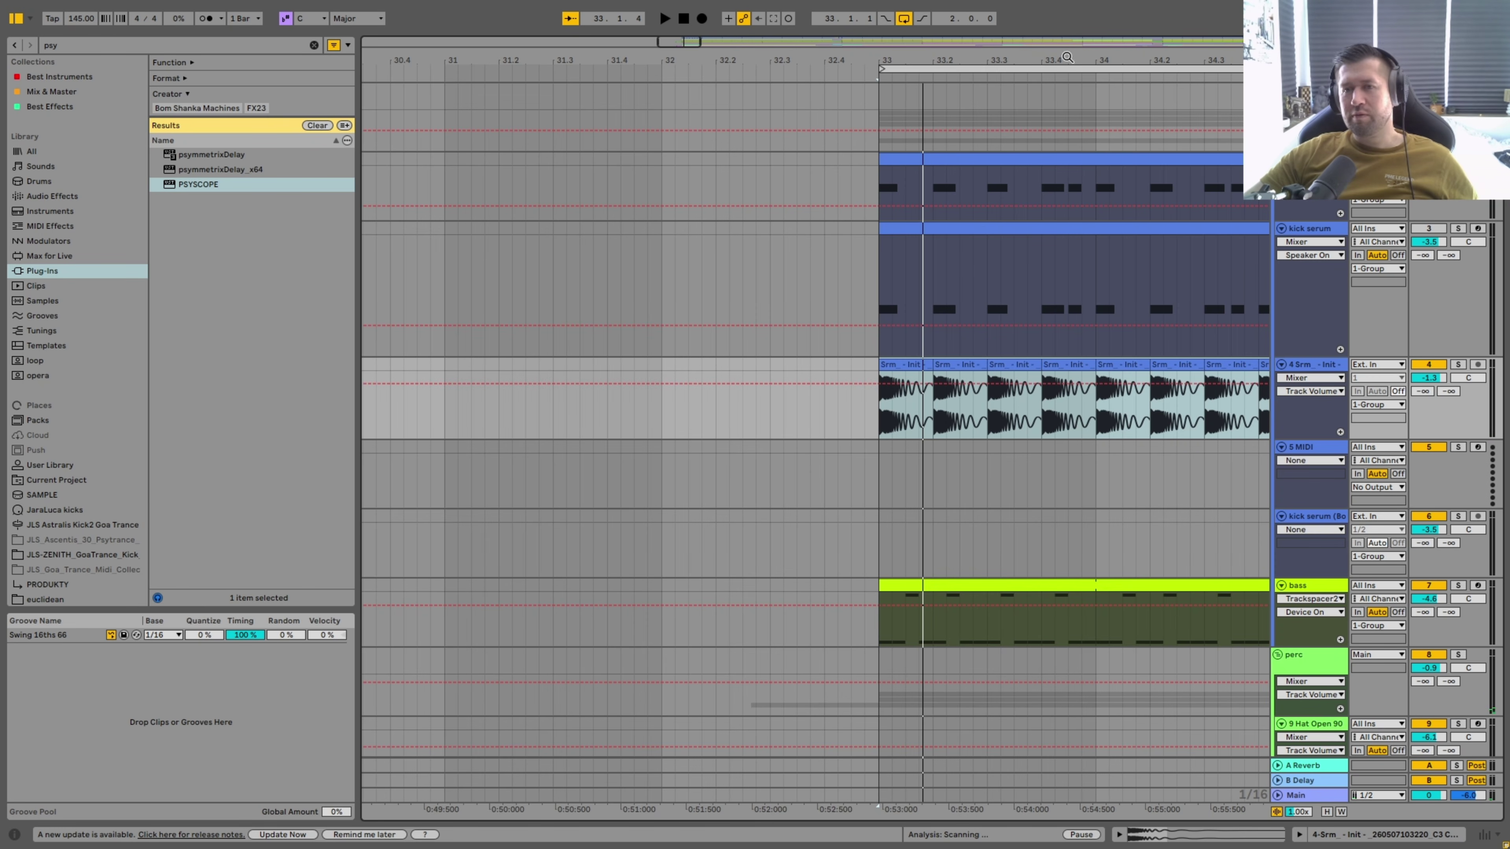
scroll(1051, 126, "down", 5)
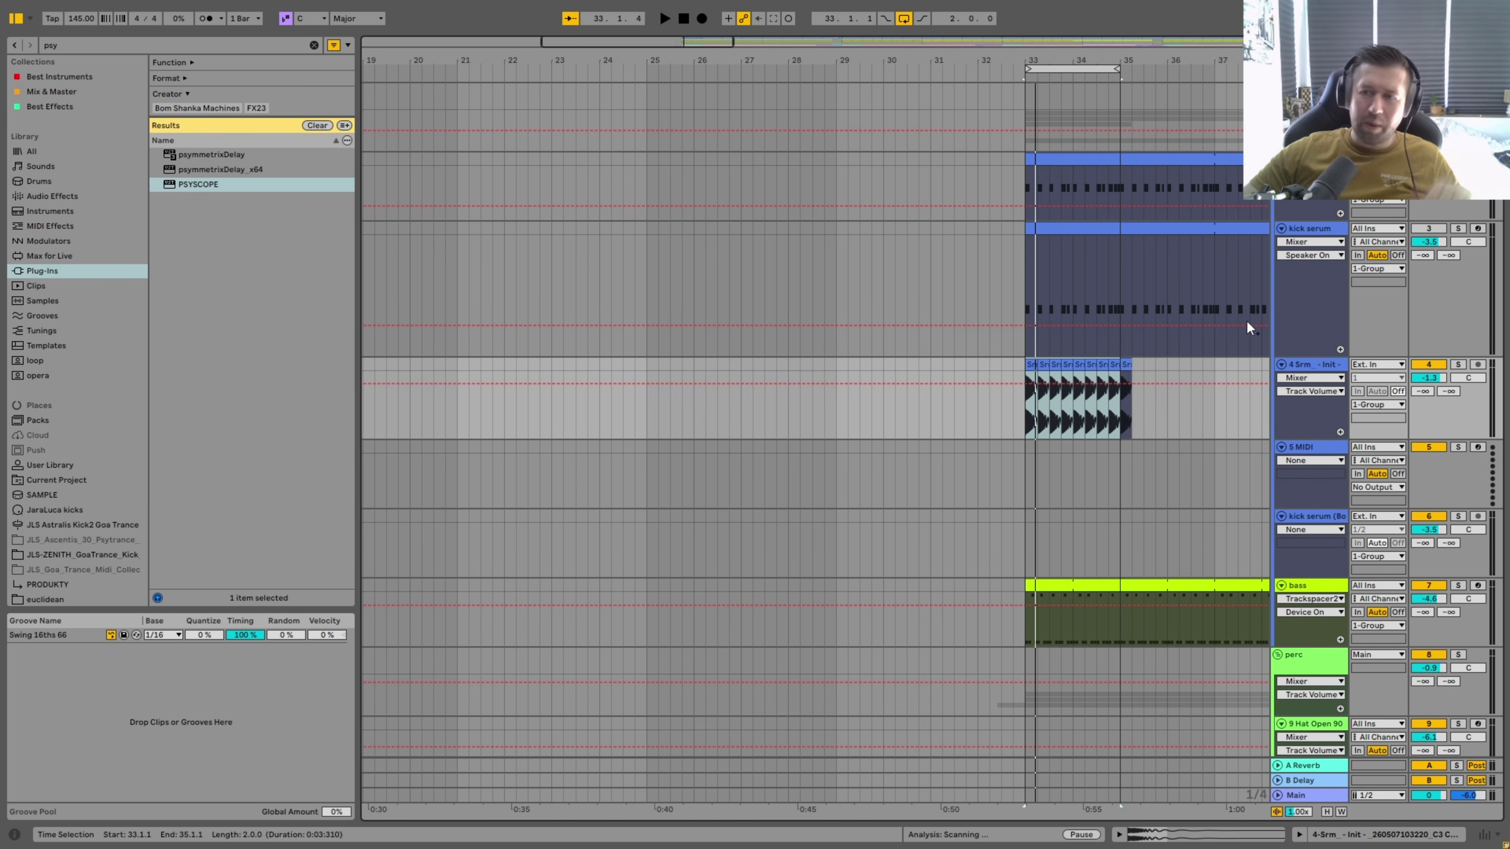
key("Up")
key("Up")
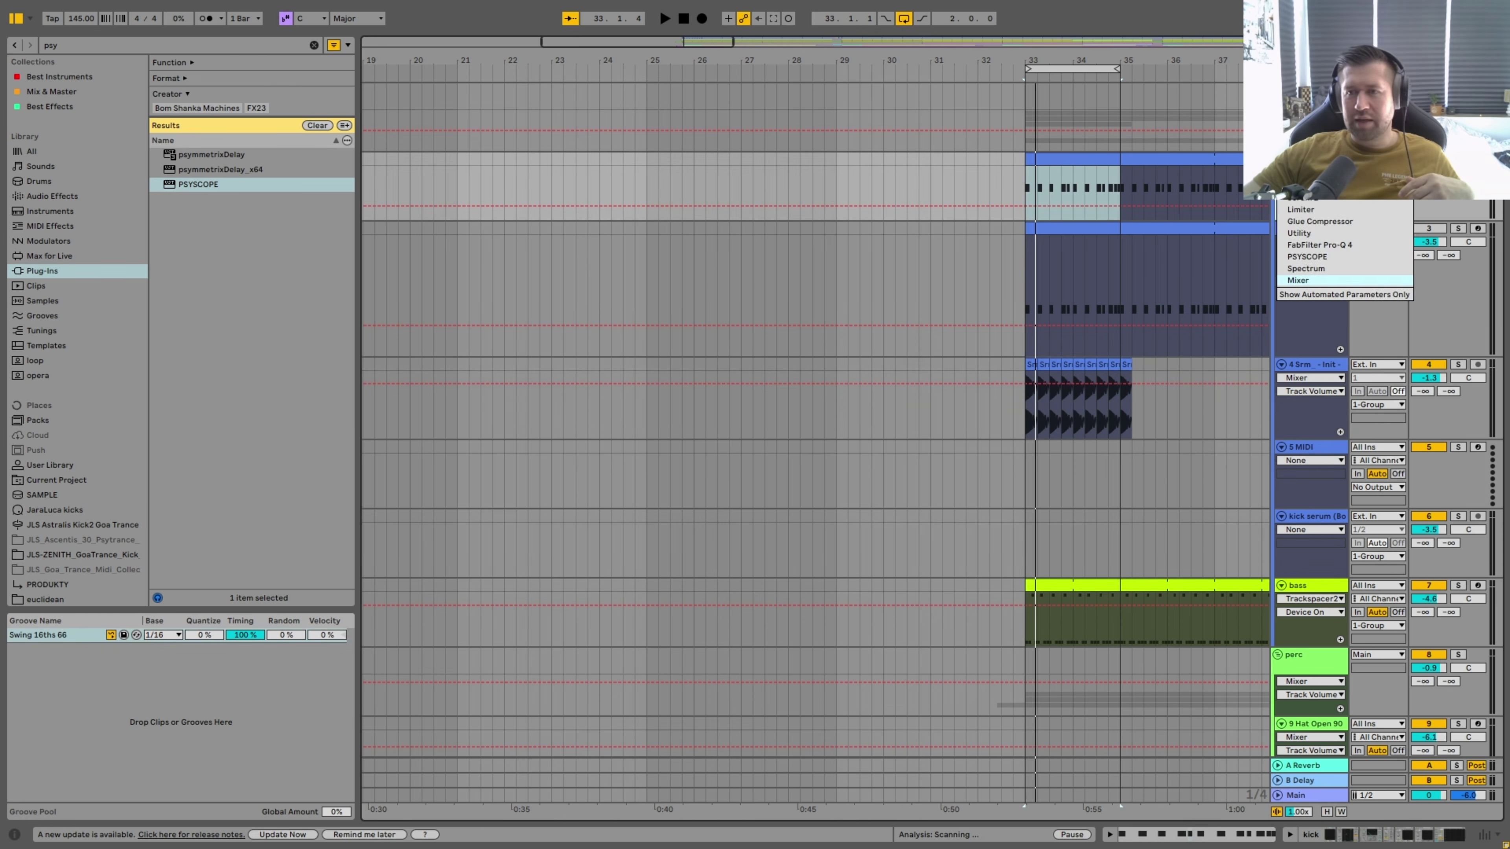
key("ctrl+alt+l")
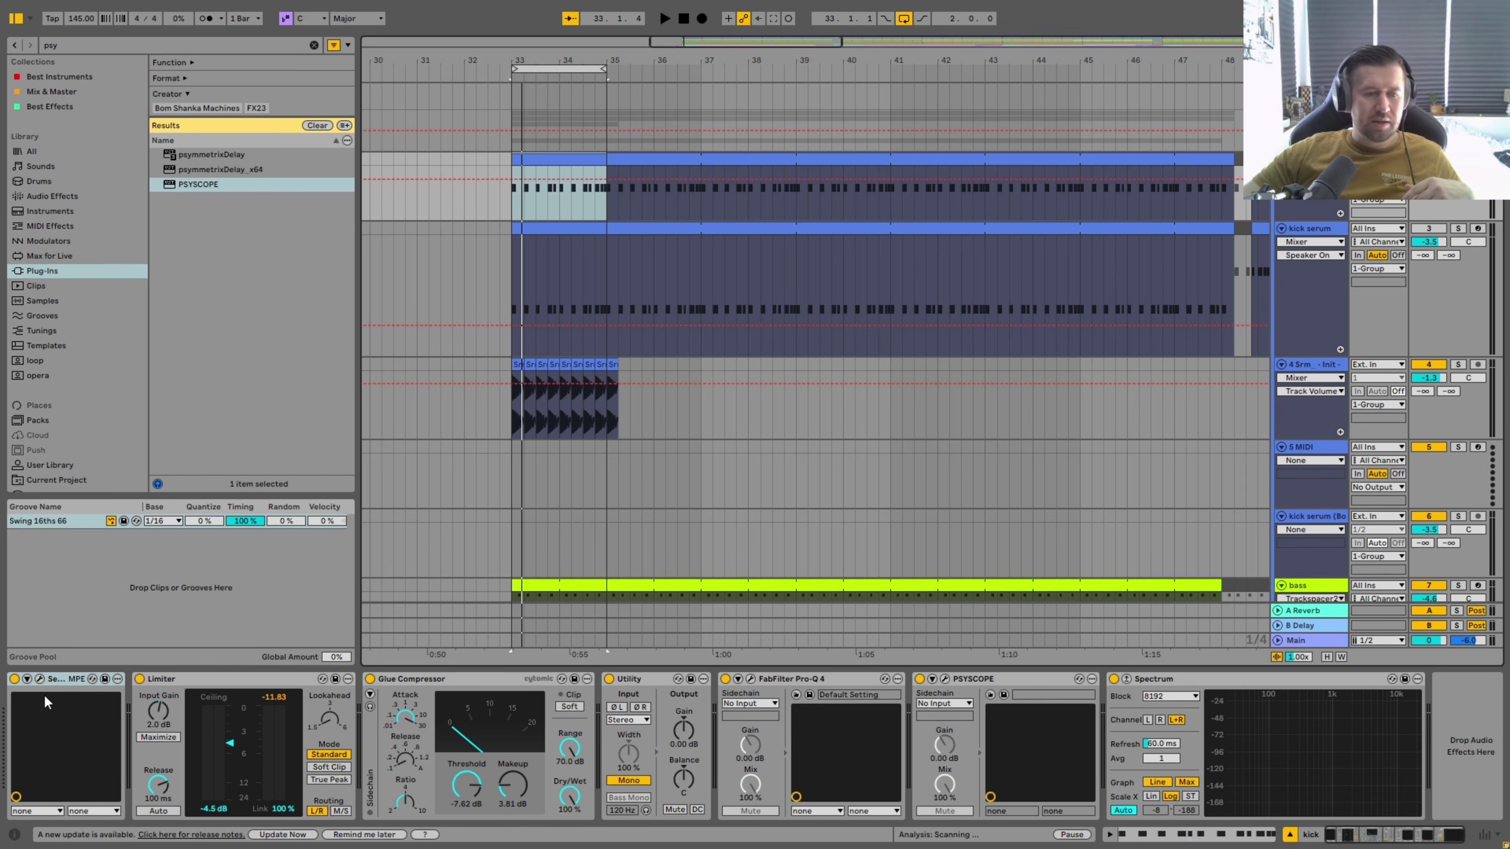
left_click(40, 679)
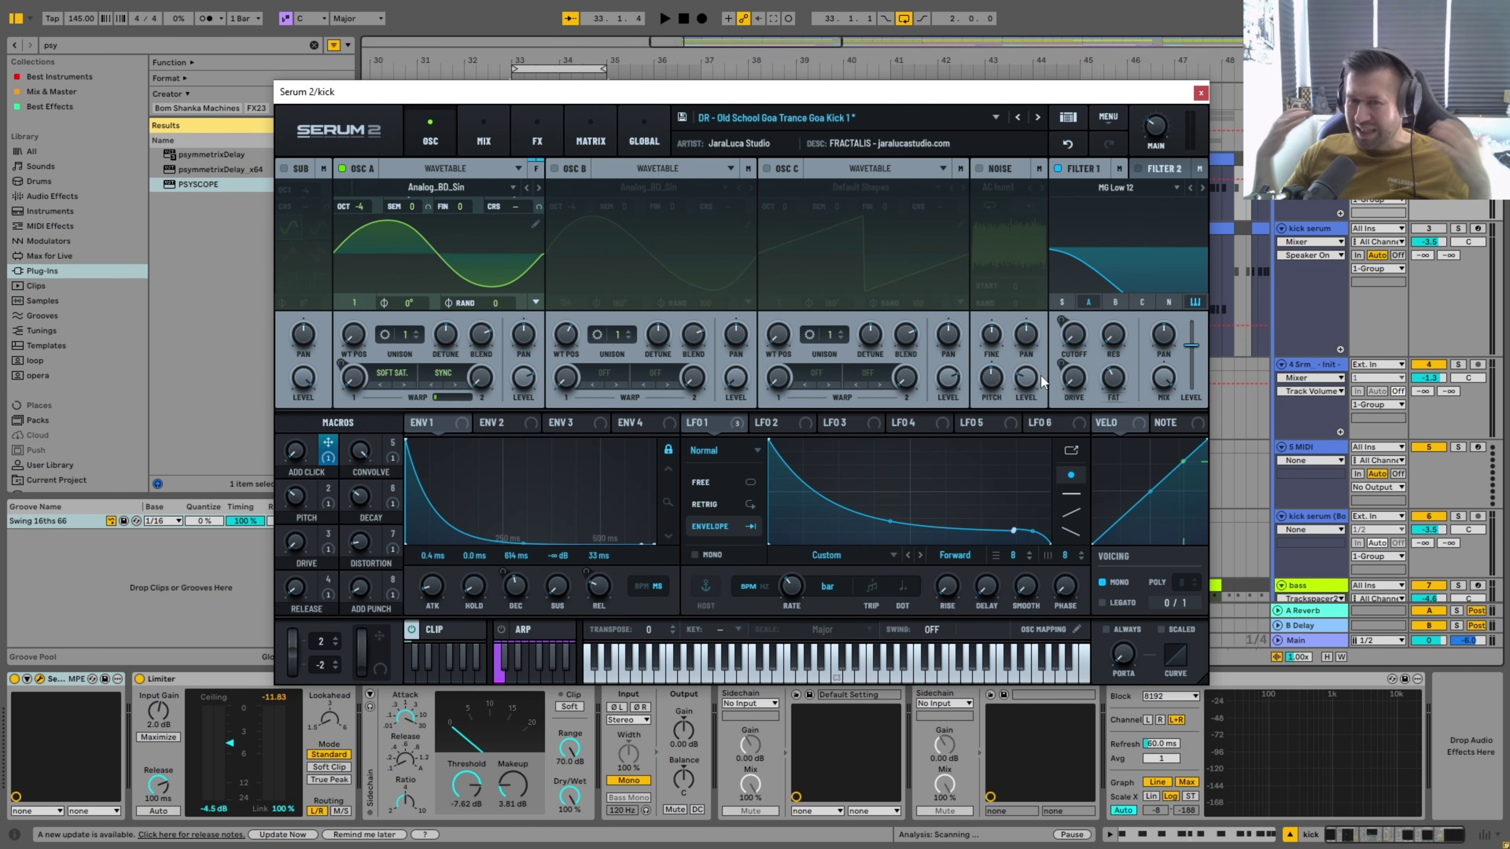
mouse_move(1040, 375)
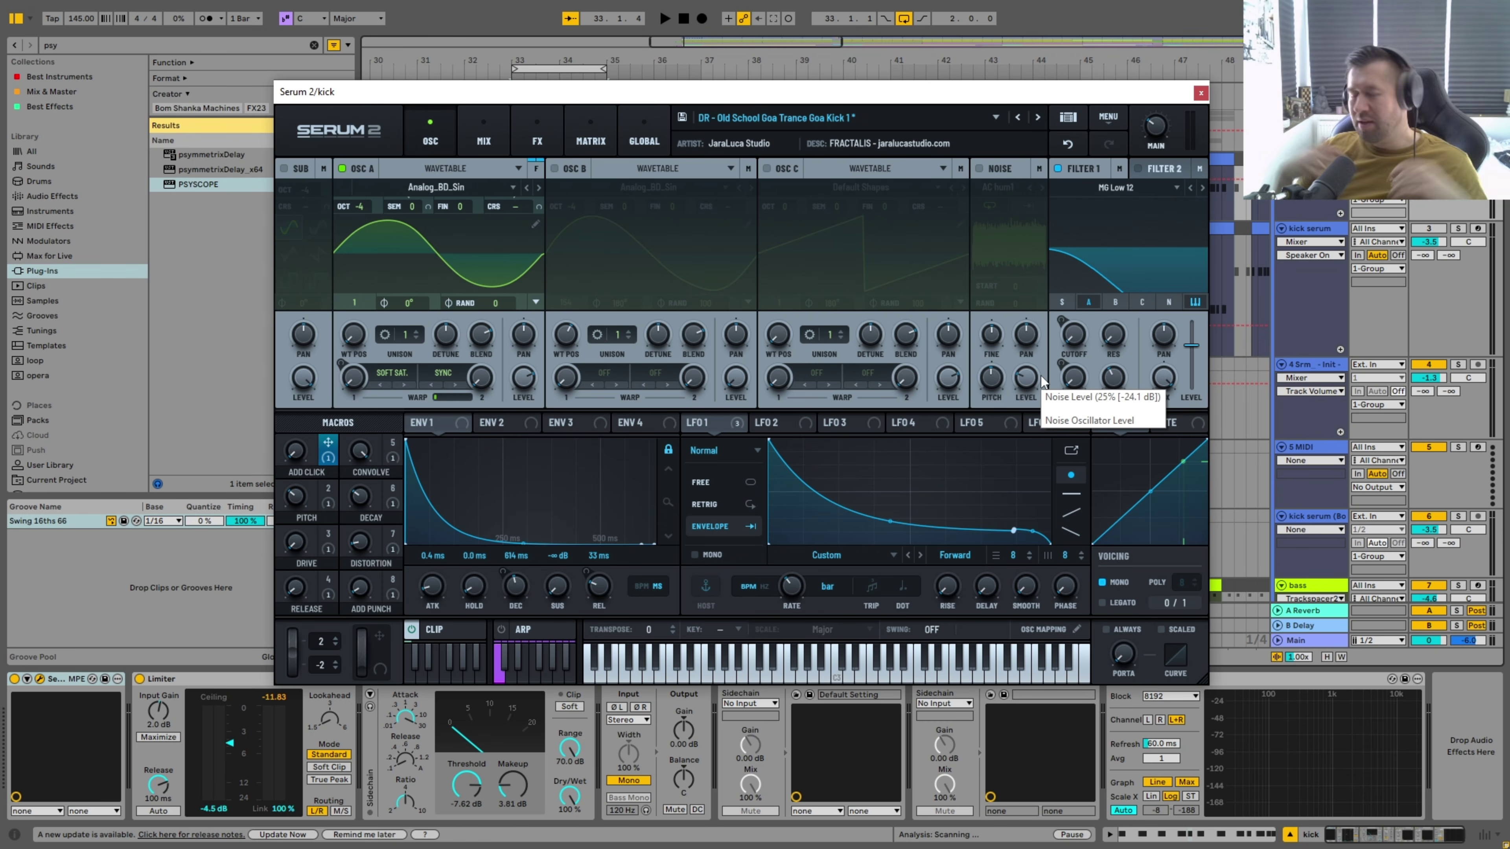